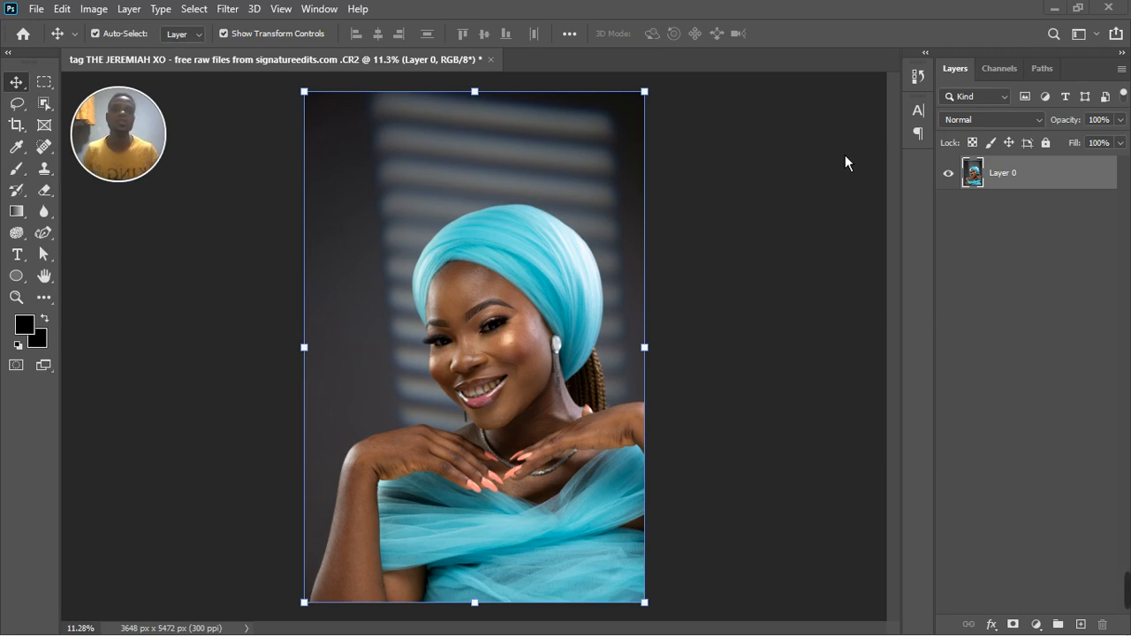
# Examine the skin tones across the portrait's face, forehead, neck, hands and arms.
pyautogui.scroll(10, 483, 306)
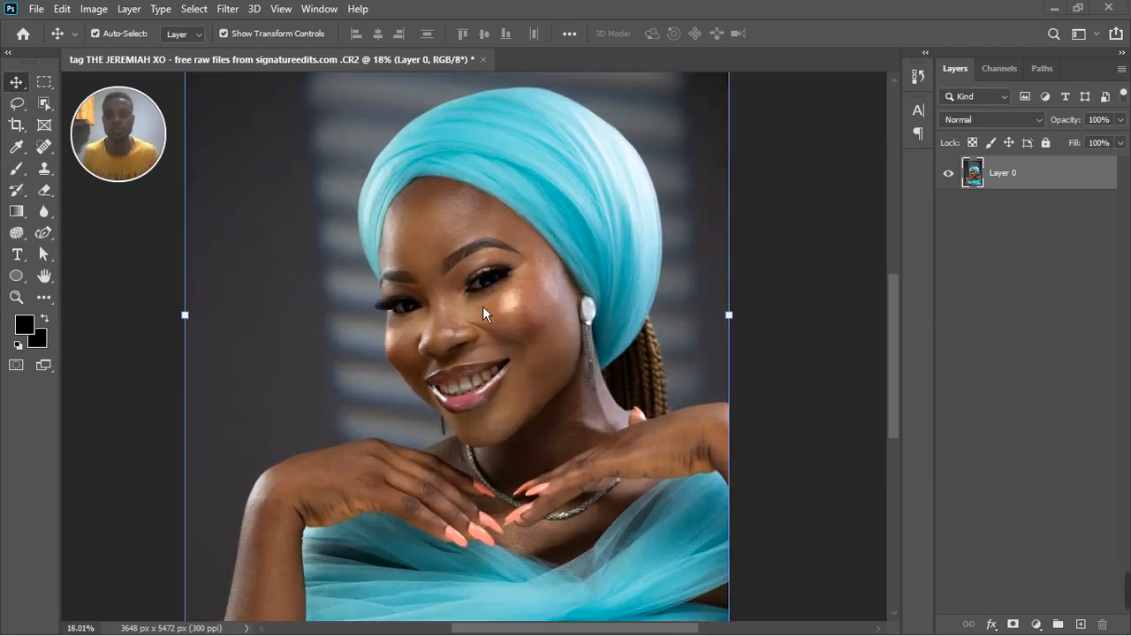
pyautogui.scroll(-1, 482, 299)
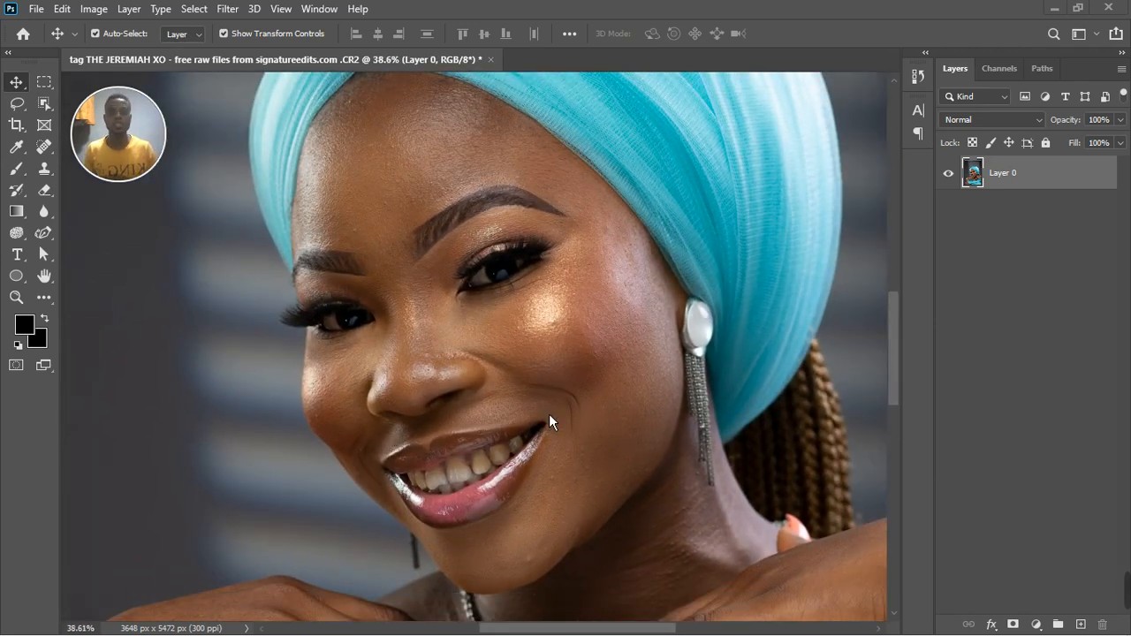
pyautogui.scroll(1, 549, 414)
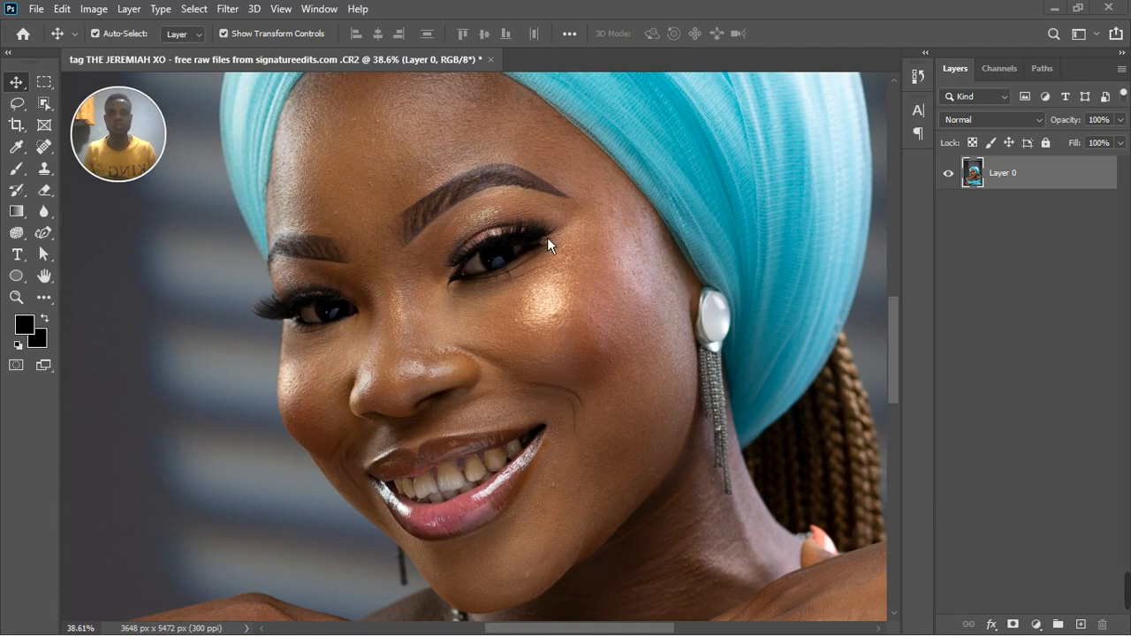
pyautogui.scroll(-1, 504, 349)
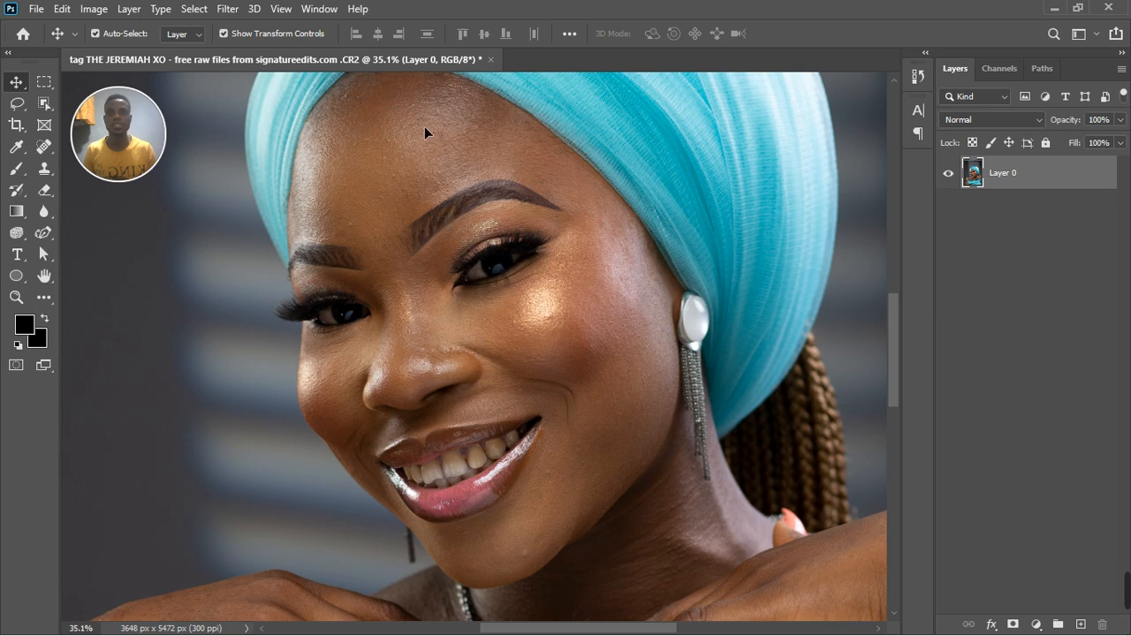
pyautogui.scroll(3, 462, 394)
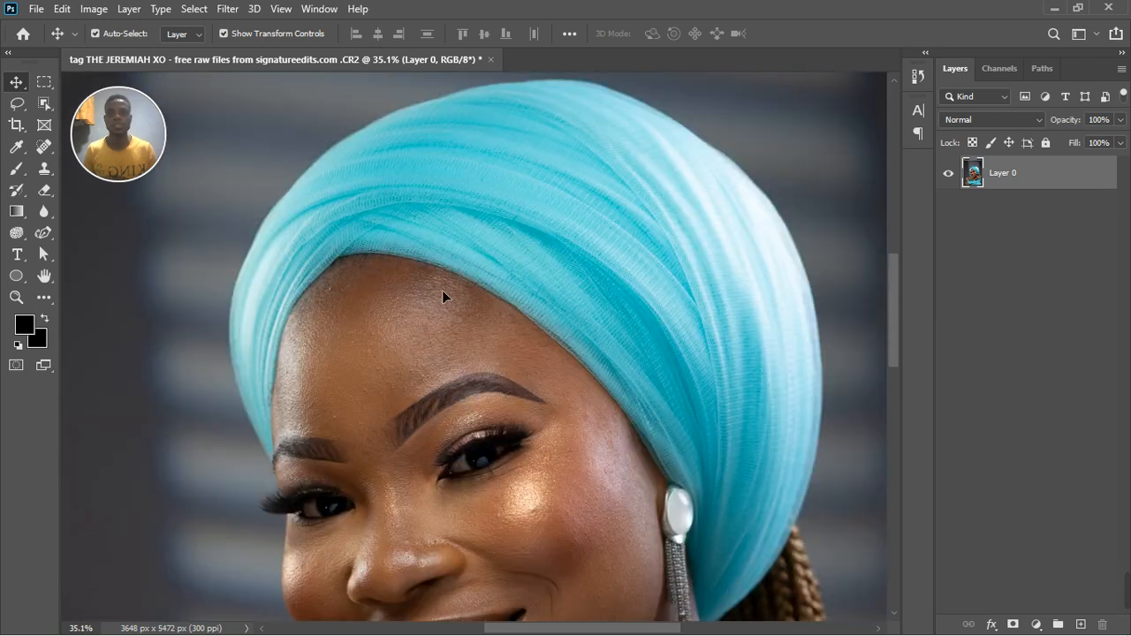
pyautogui.scroll(-3, 382, 365)
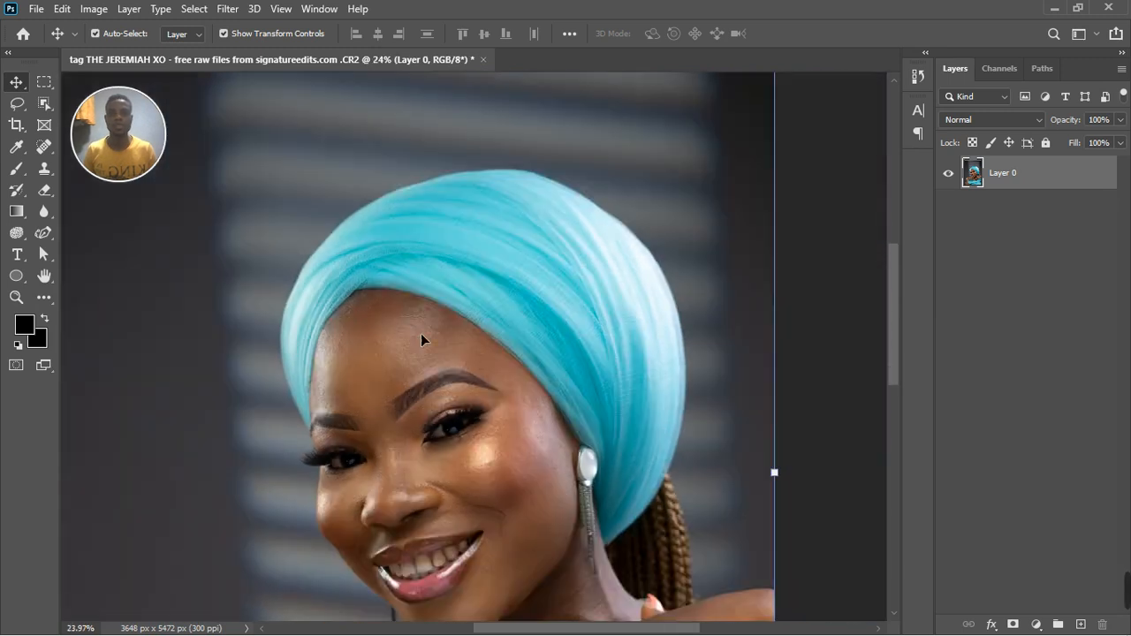
pyautogui.scroll(3, 477, 340)
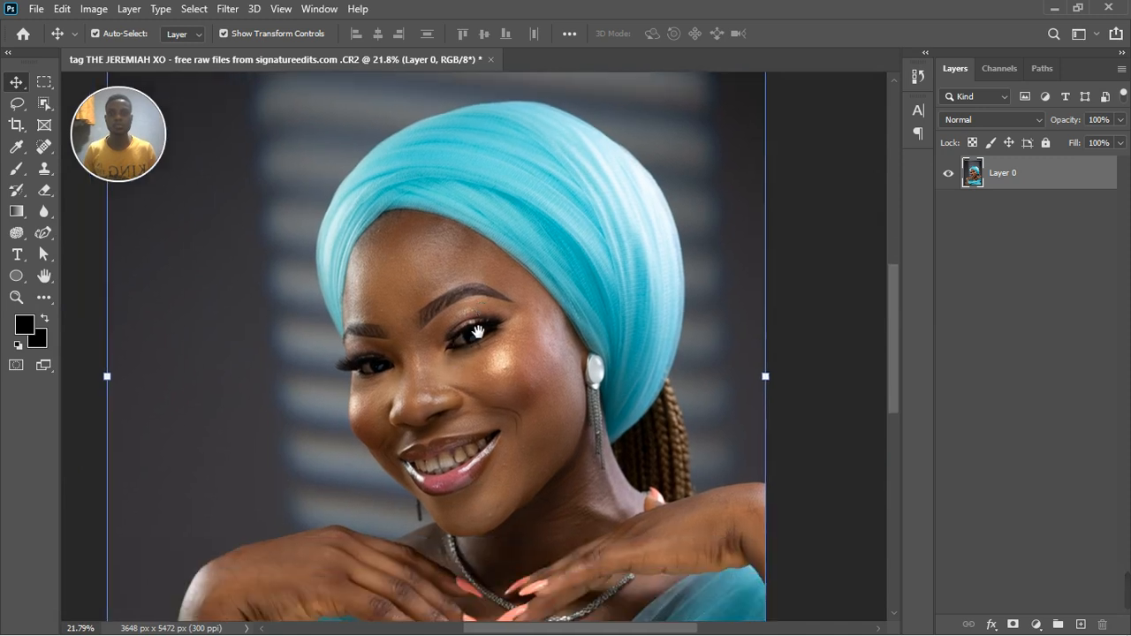
pyautogui.scroll(2, 477, 340)
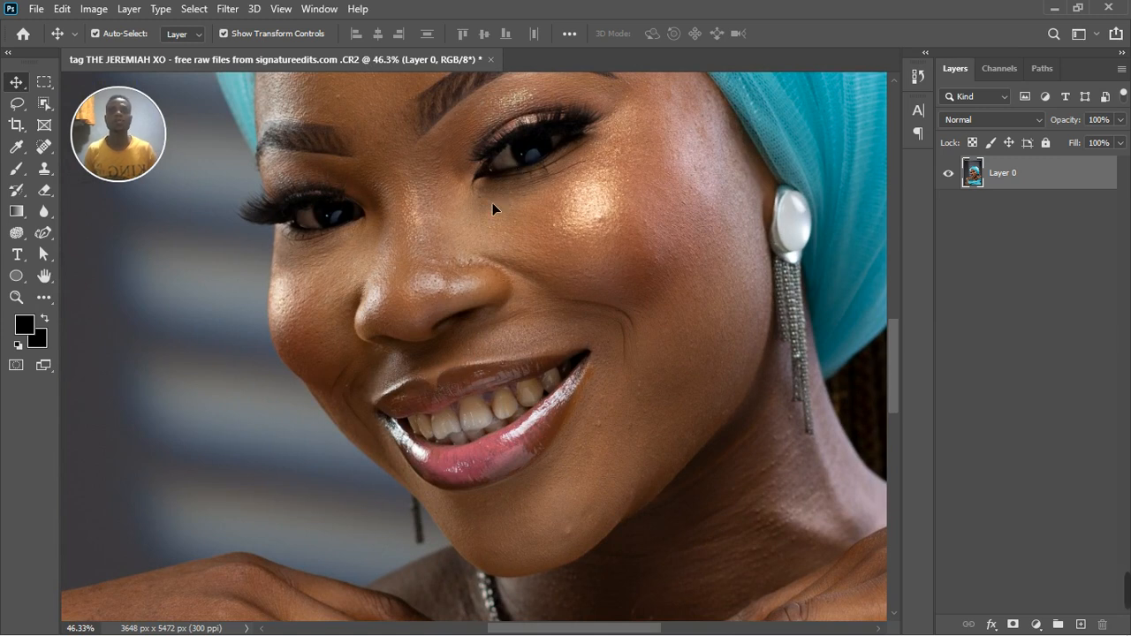
pyautogui.scroll(-3, 491, 204)
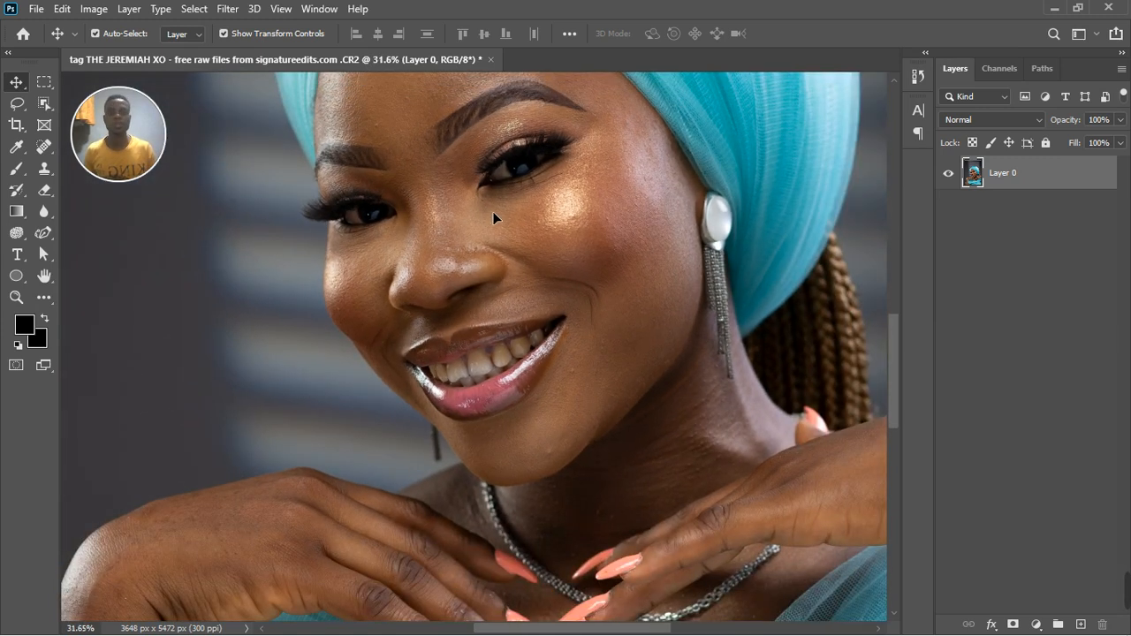
pyautogui.scroll(3, 606, 399)
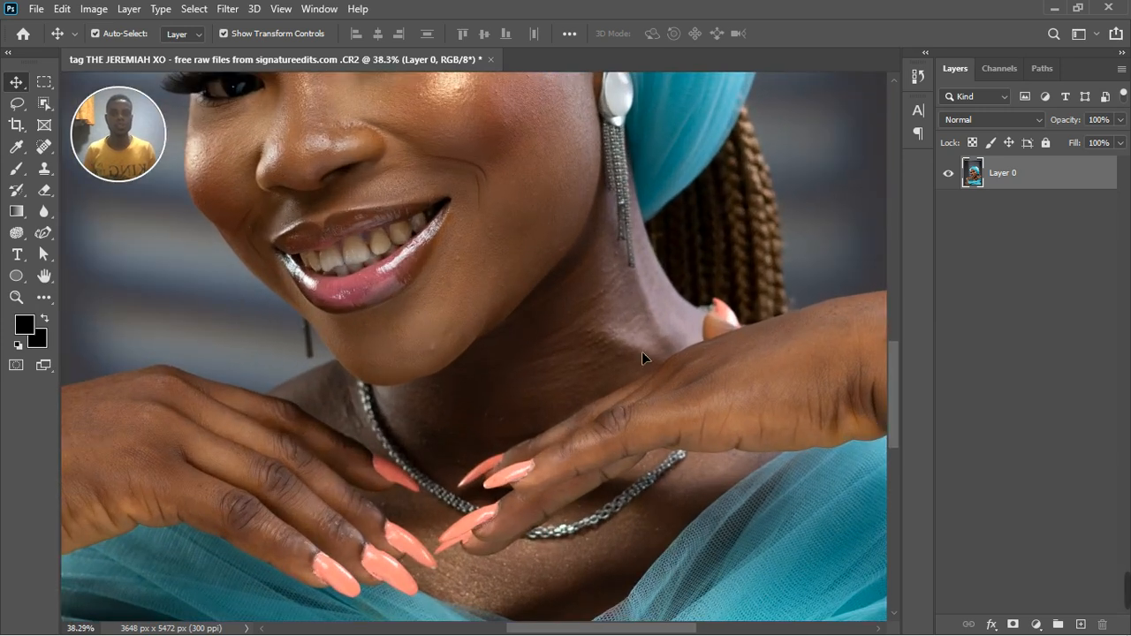
pyautogui.scroll(-3, 592, 316)
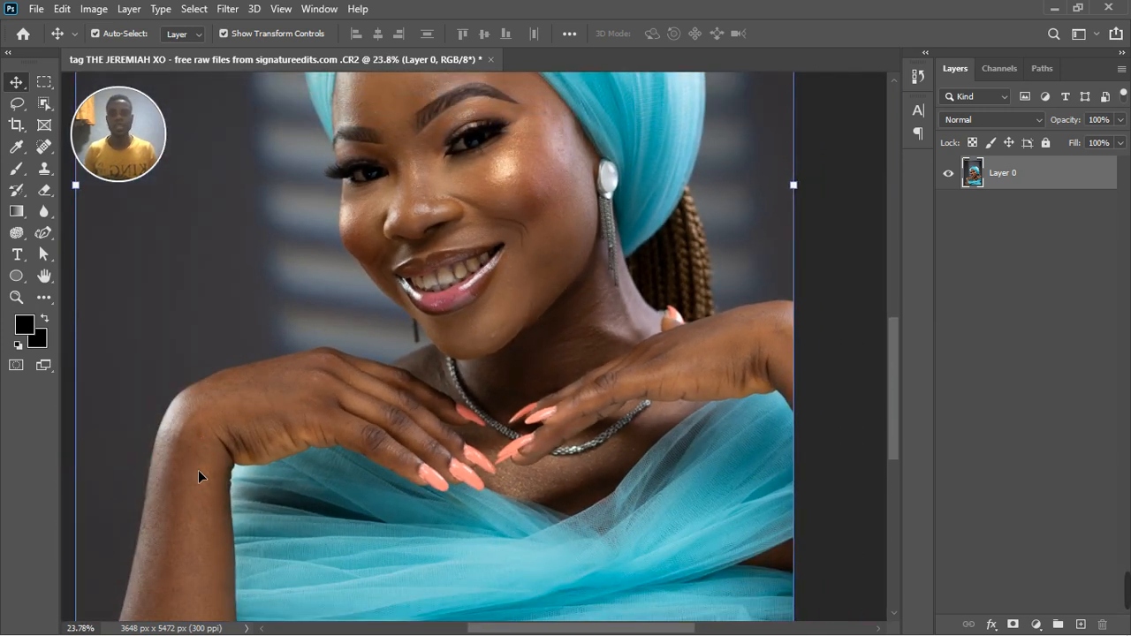
pyautogui.scroll(-3, 359, 366)
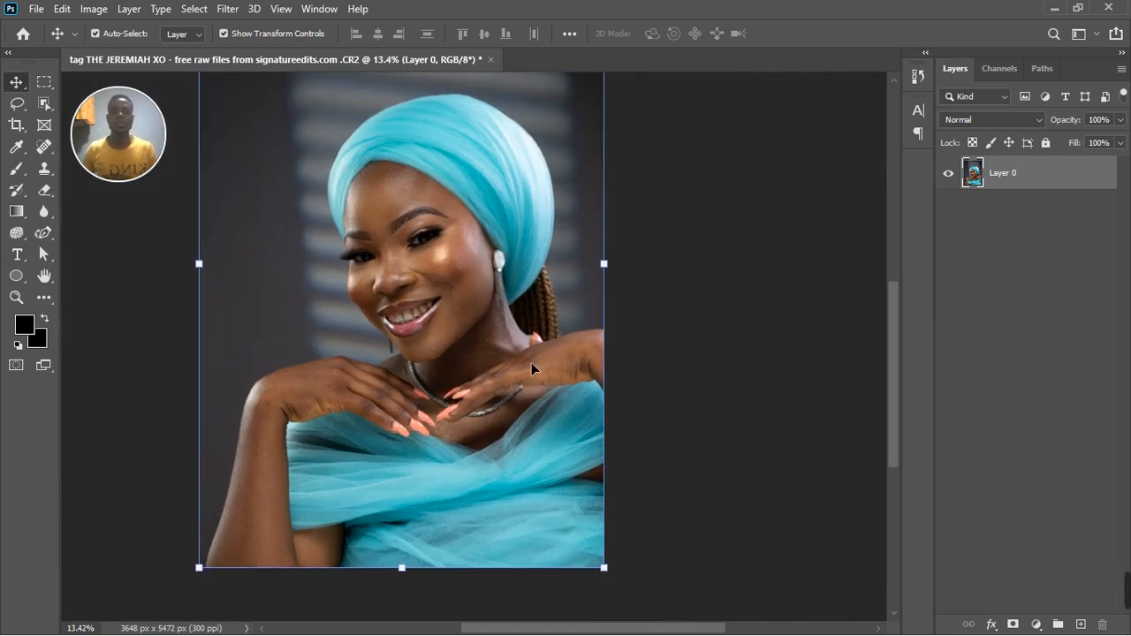
pyautogui.scroll(-2, 531, 362)
pyautogui.scroll(2, 480, 247)
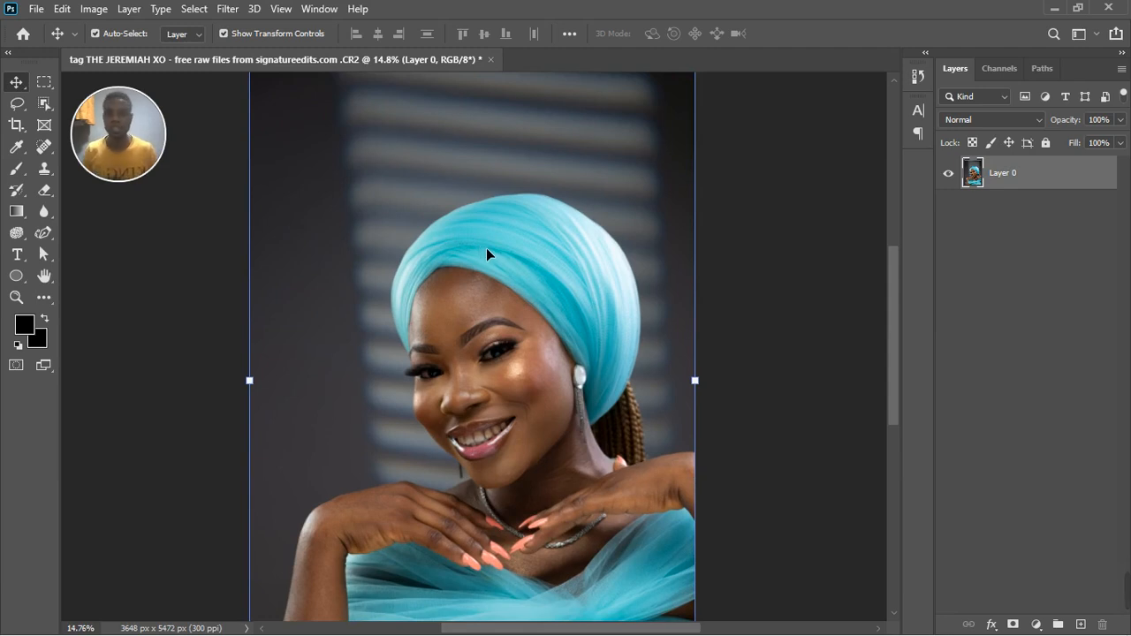
pyautogui.scroll(-2, 488, 249)
pyautogui.scroll(5, 529, 410)
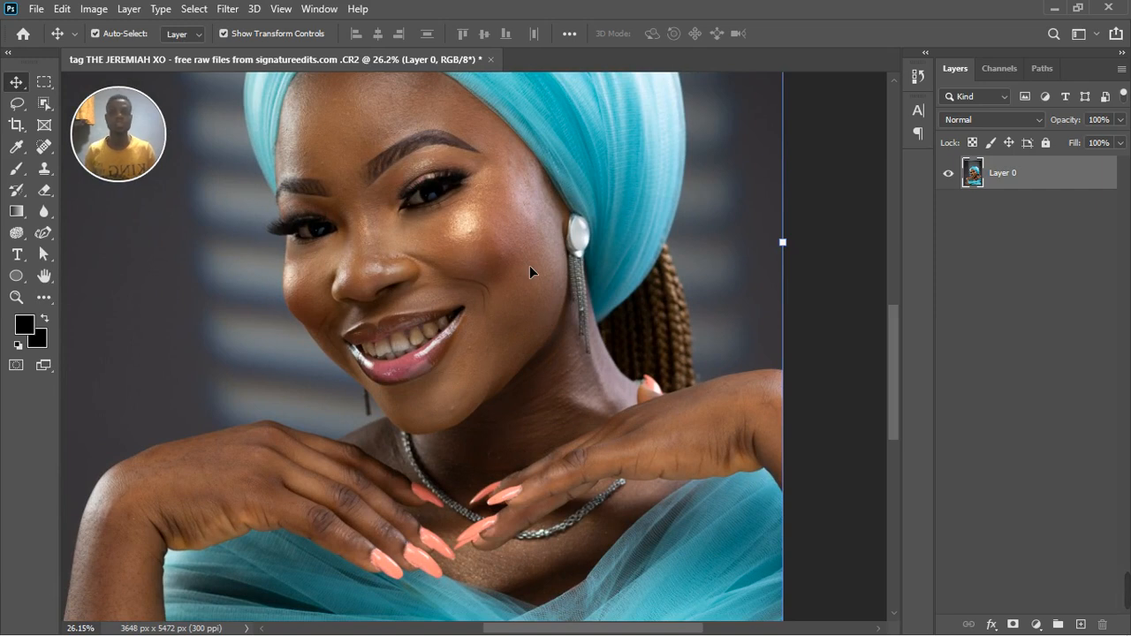
pyautogui.scroll(-2, 550, 328)
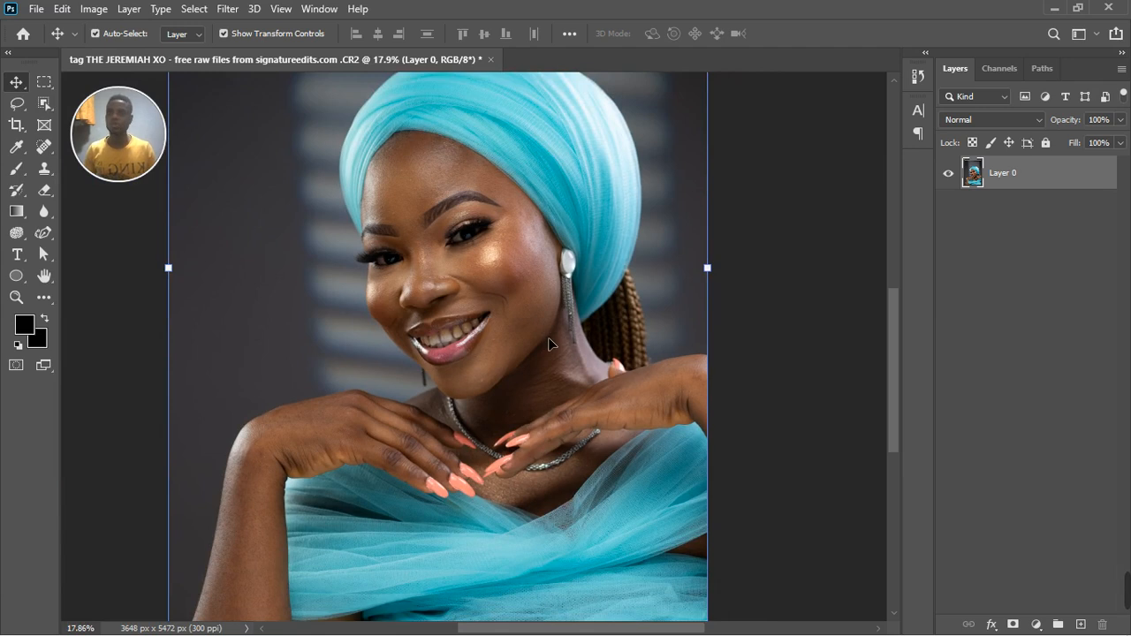
pyautogui.scroll(-1, 446, 351)
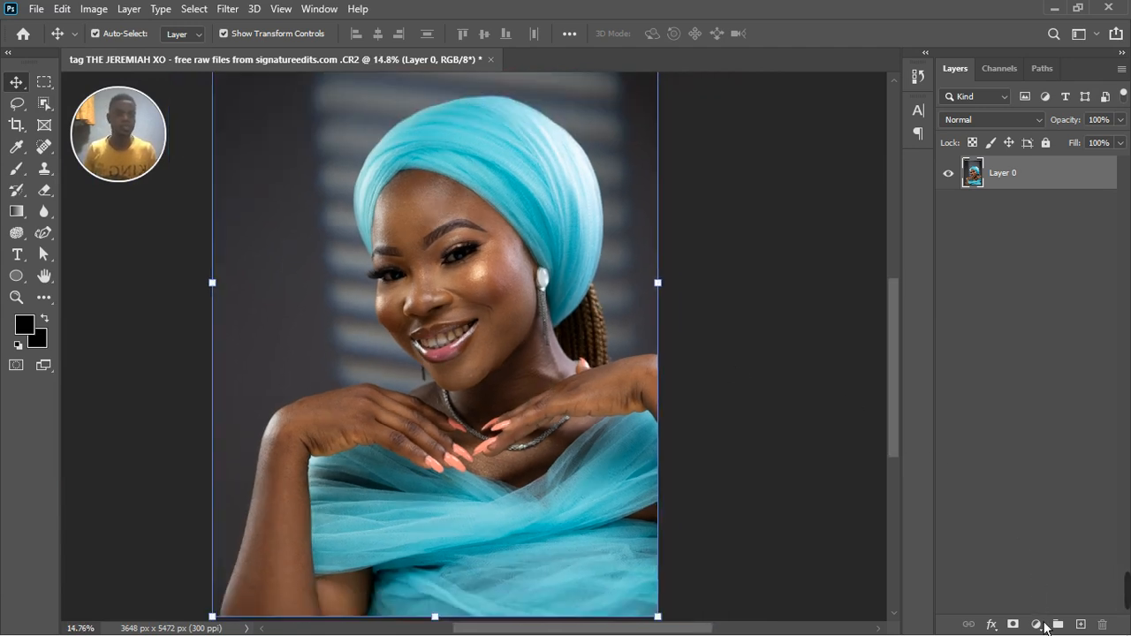
# Add a Hue/Saturation adjustment layer and target the Reds by sampling the dark skin on the neck.
pyautogui.click(1037, 625)
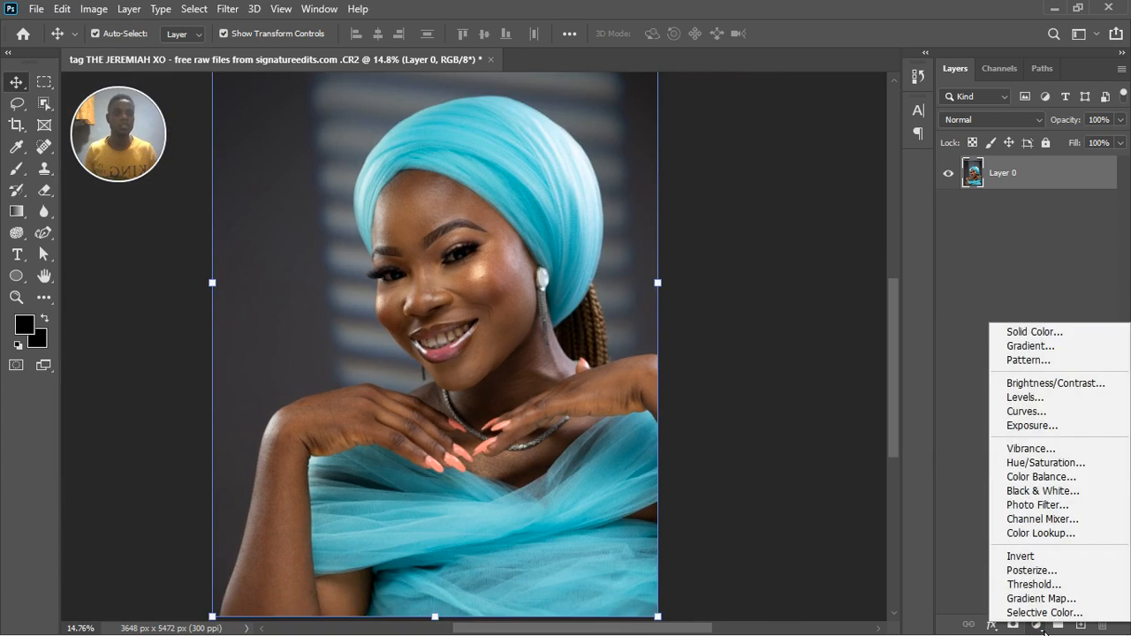
pyautogui.click(1050, 463)
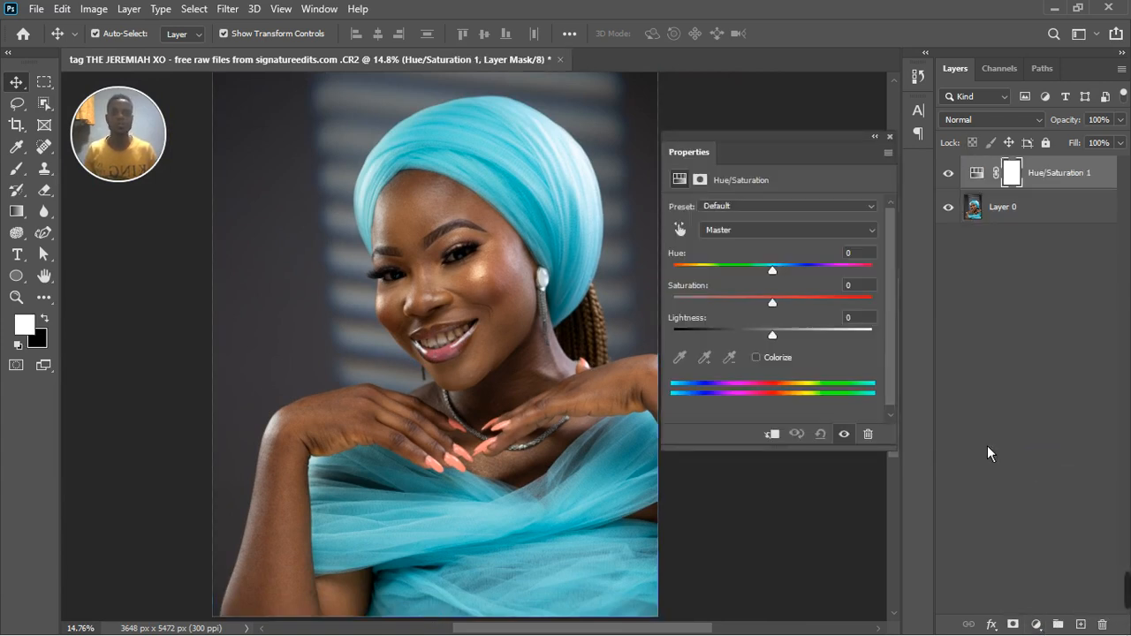
pyautogui.click(680, 230)
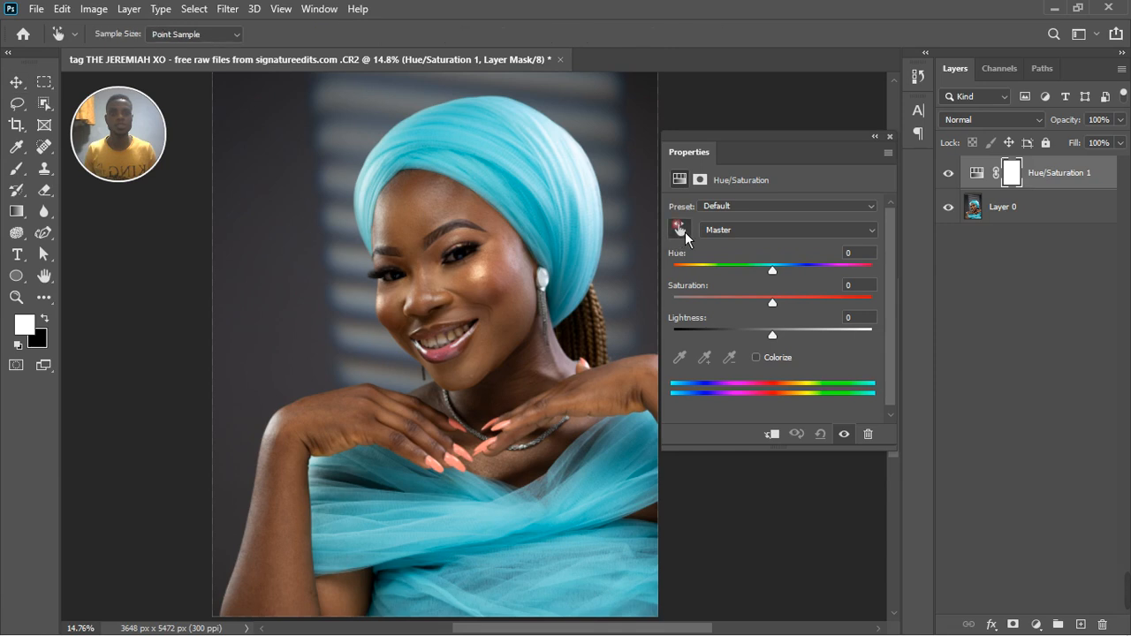
pyautogui.click(542, 365)
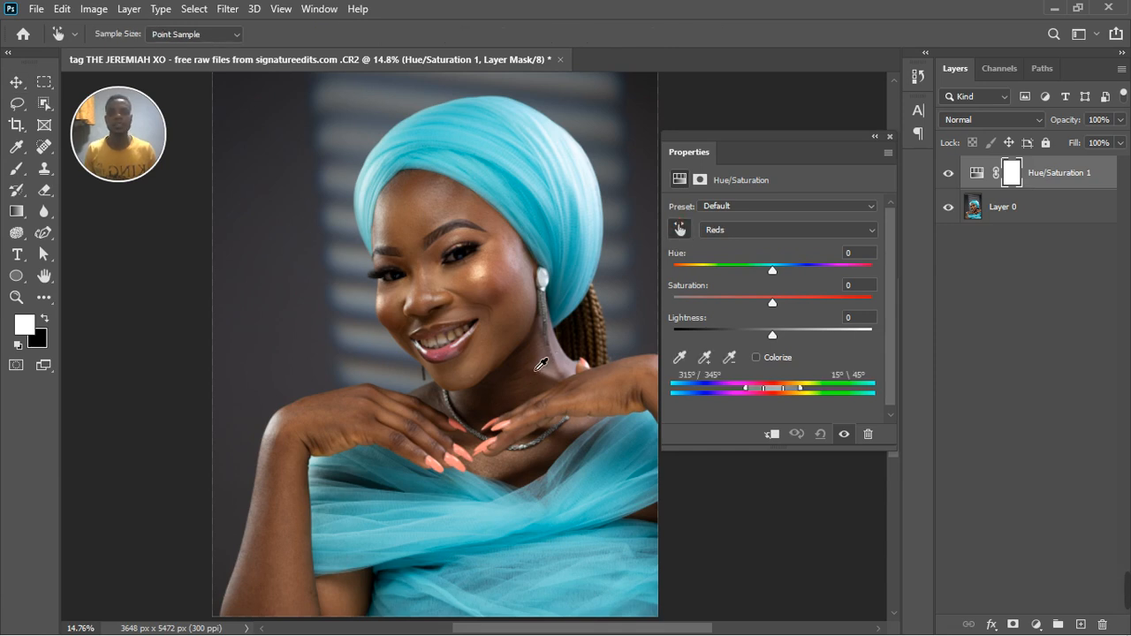
# Set the Reds hue to +104 and shift the affected colour range to 322°/351° and 21°\51°.
pyautogui.moveTo(779, 281); pyautogui.dragTo(851, 286)
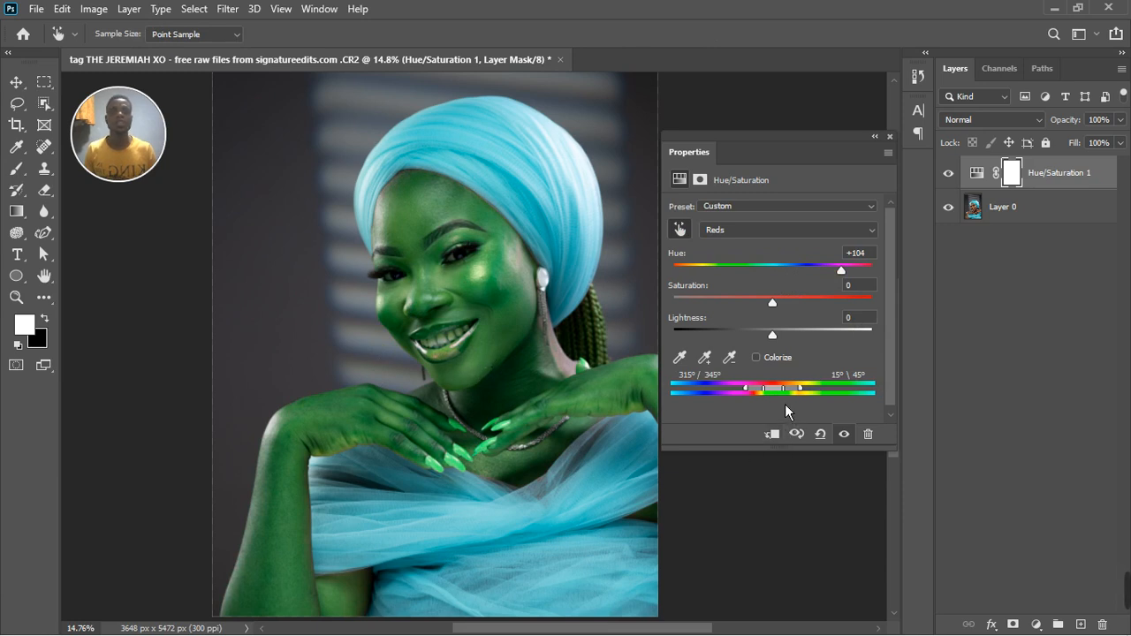
pyautogui.moveTo(784, 396)
pyautogui.mouseDown()
pyautogui.moveTo(840, 396)
pyautogui.moveTo(780, 403)
pyautogui.moveTo(789, 412)
pyautogui.mouseUp()
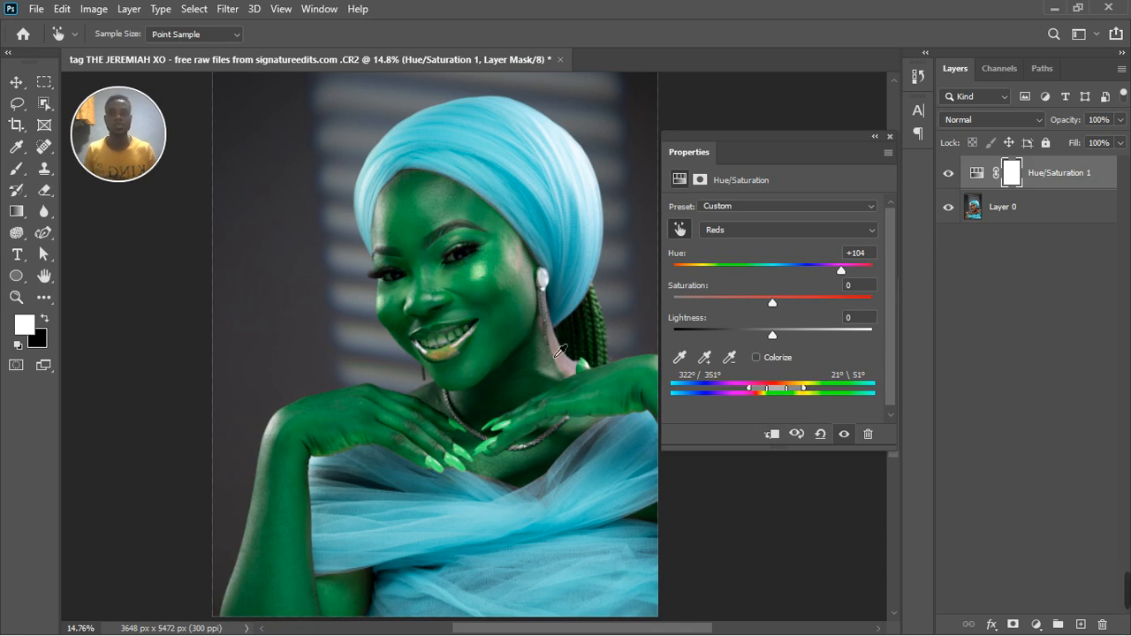
pyautogui.click(890, 136)
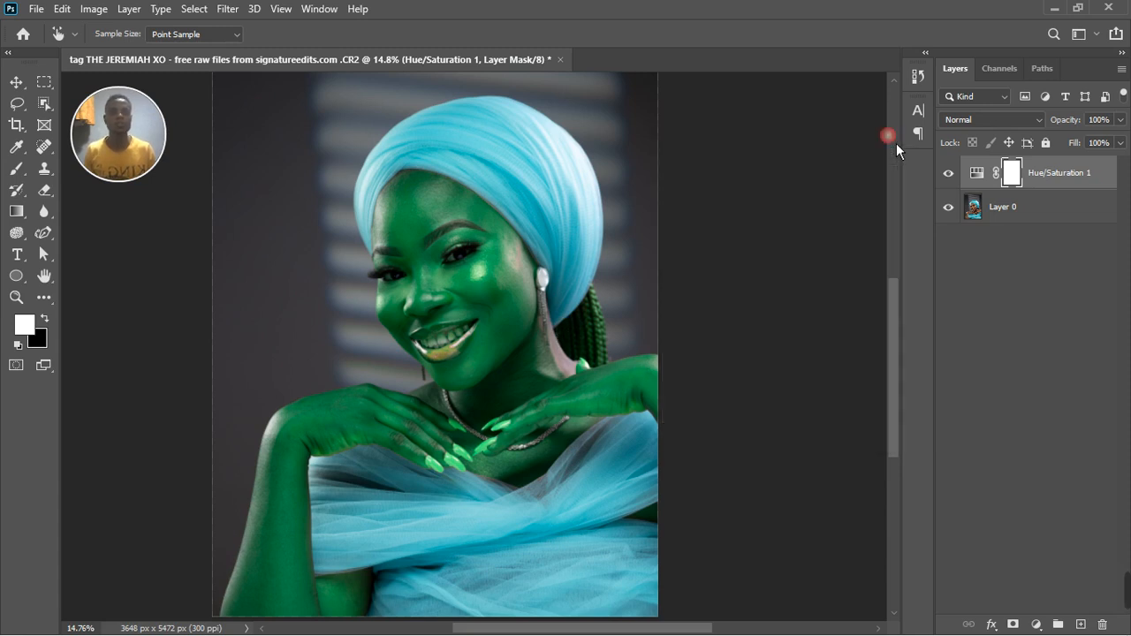
# In the Hue/Saturation layer's blending options, lower the white Blend If limit for This Layer to 91.
pyautogui.press('v')
pyautogui.doubleClick(1092, 176)
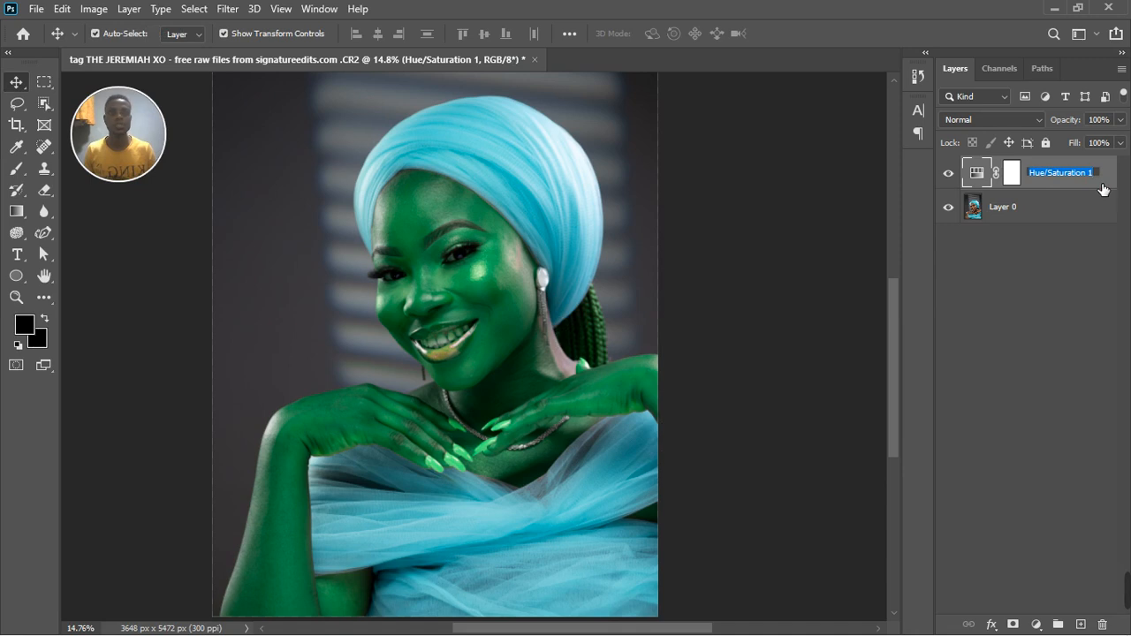
pyautogui.press('Return')
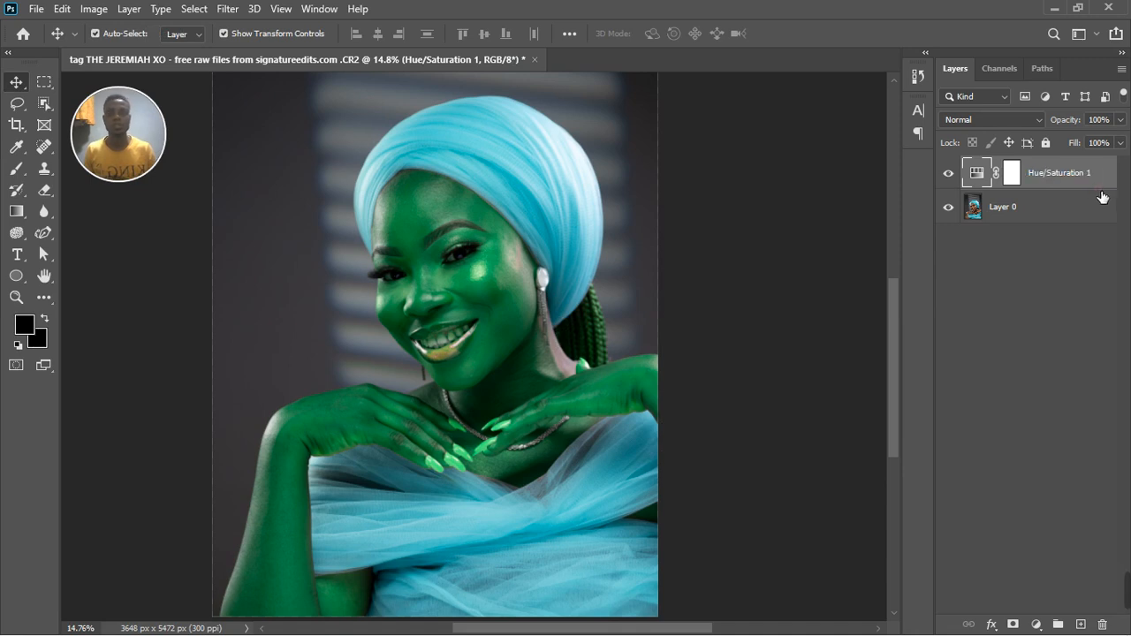
pyautogui.doubleClick(1103, 196)
pyautogui.click(1063, 185)
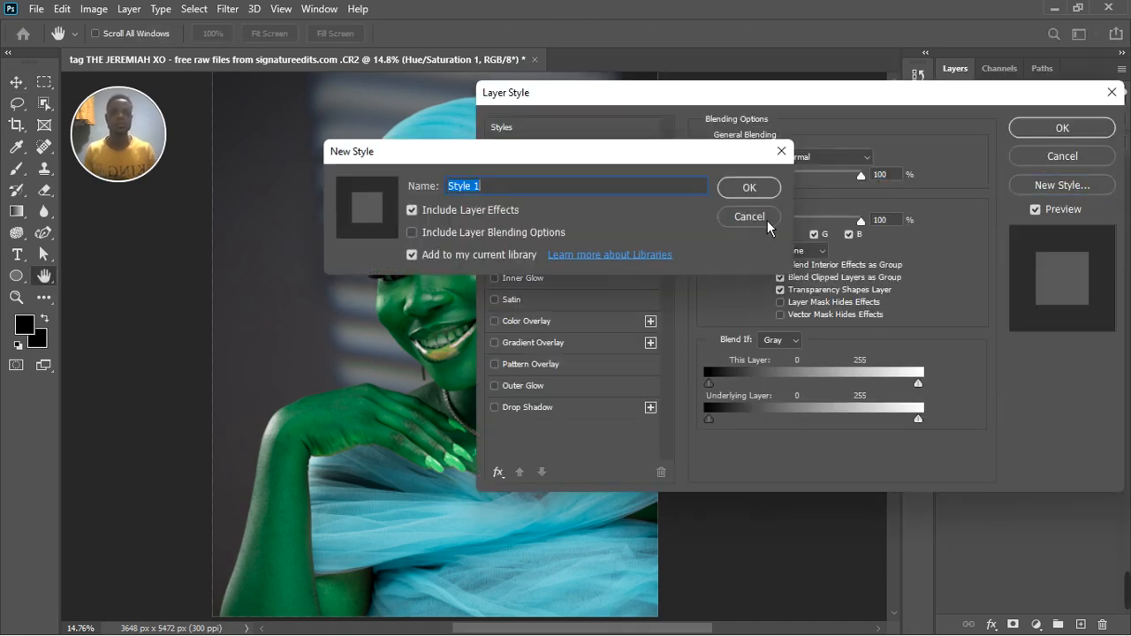
pyautogui.click(781, 151)
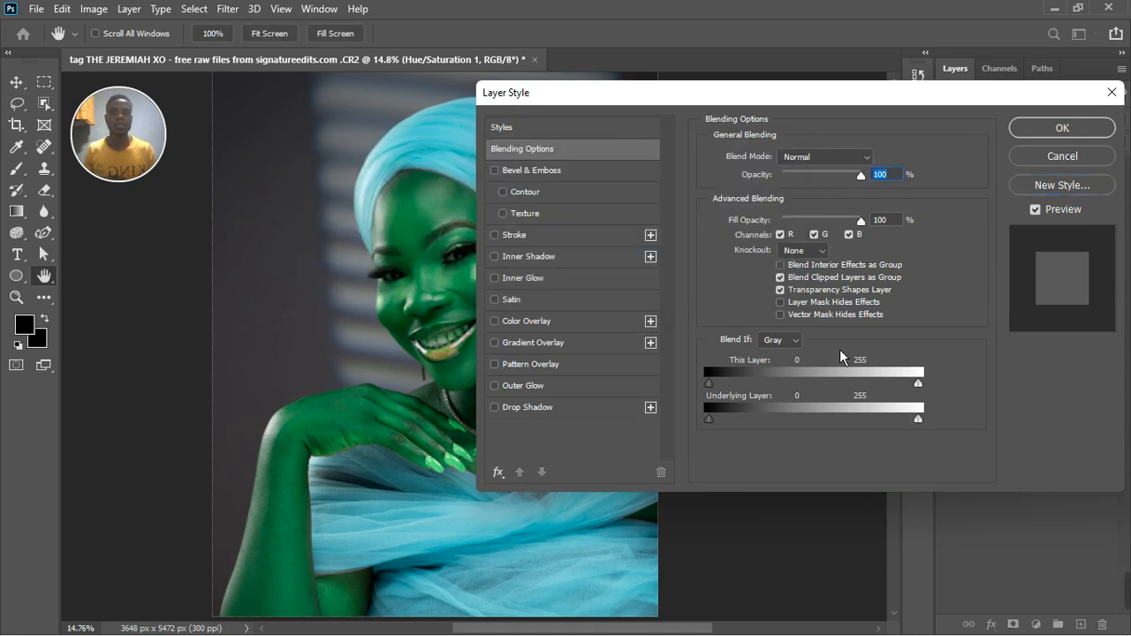
pyautogui.moveTo(808, 101); pyautogui.dragTo(860, 98)
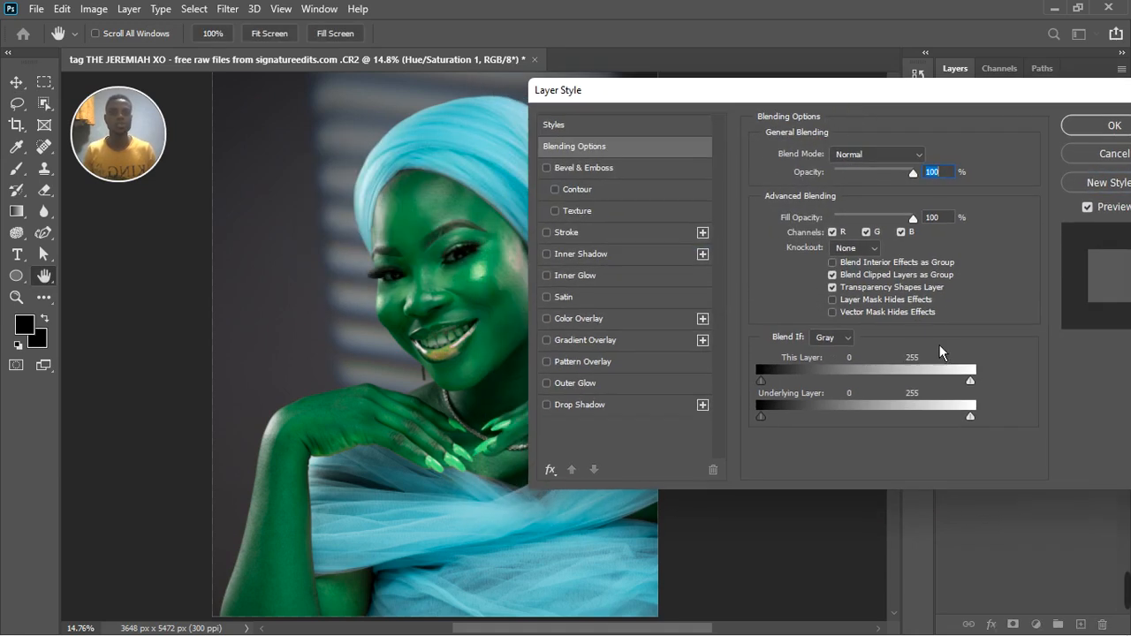
pyautogui.moveTo(970, 382); pyautogui.dragTo(836, 399)
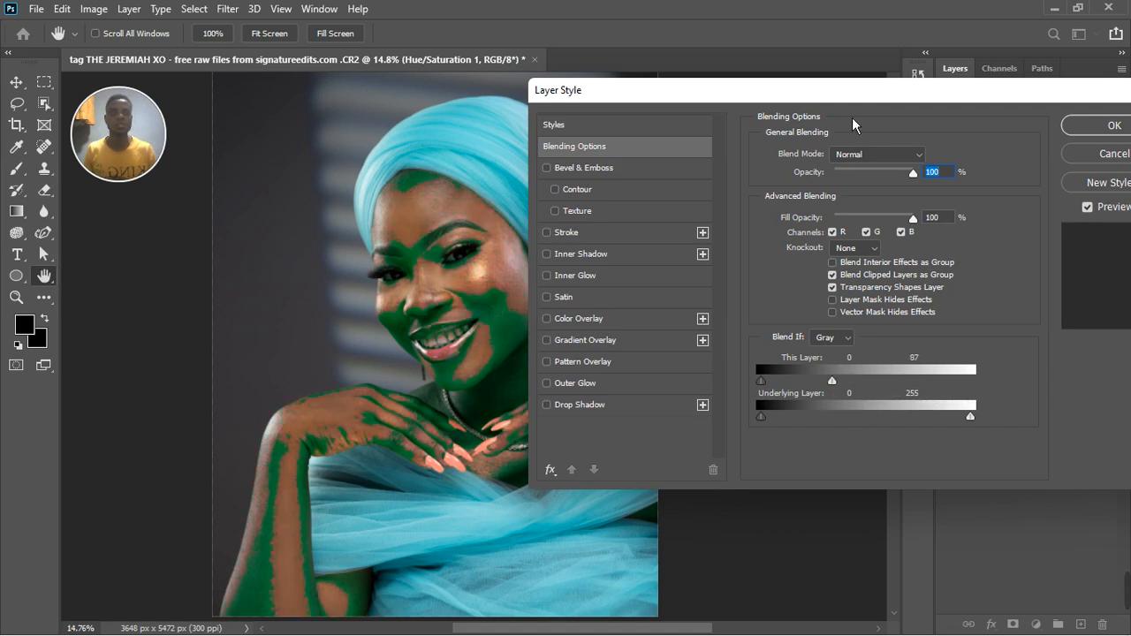
pyautogui.moveTo(854, 97); pyautogui.dragTo(940, 95)
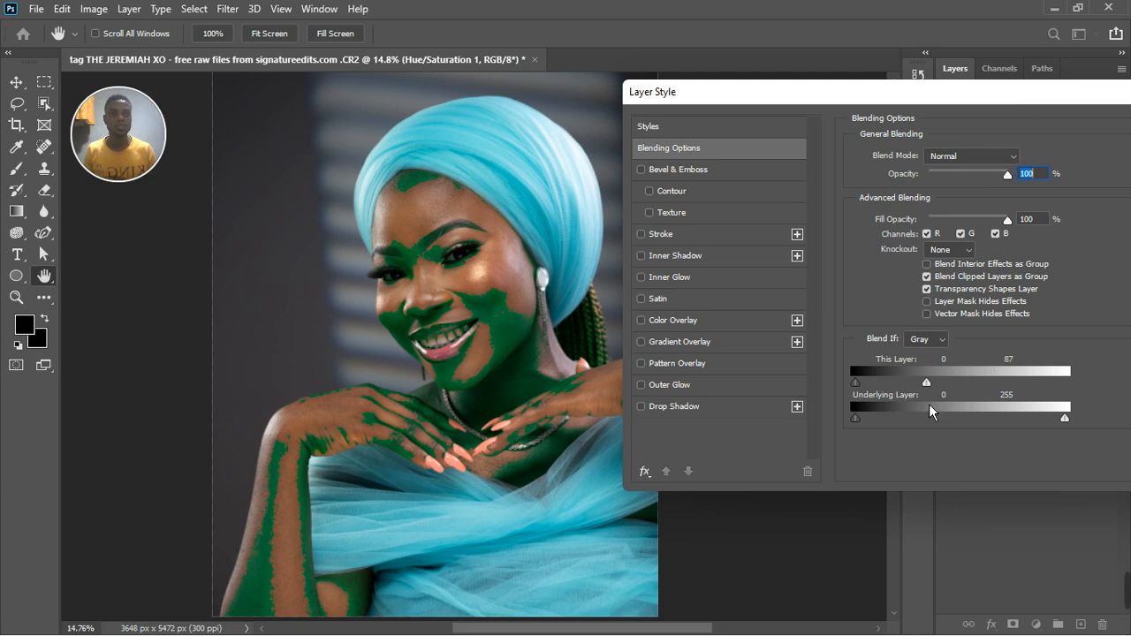
pyautogui.moveTo(926, 382); pyautogui.dragTo(915, 382)
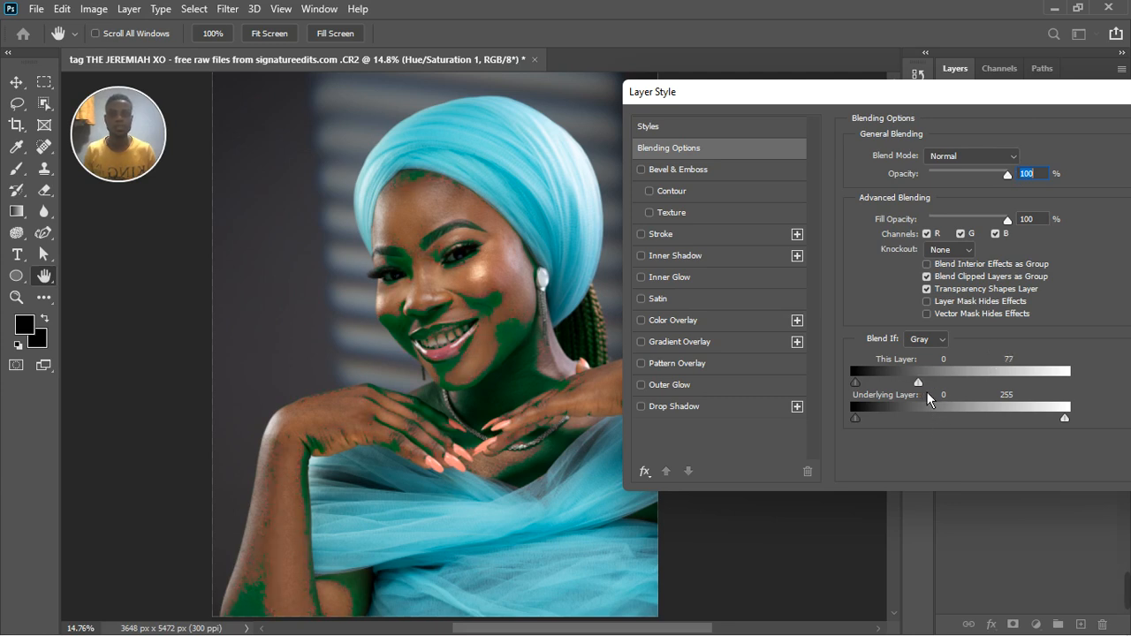
pyautogui.moveTo(926, 392); pyautogui.dragTo(940, 395)
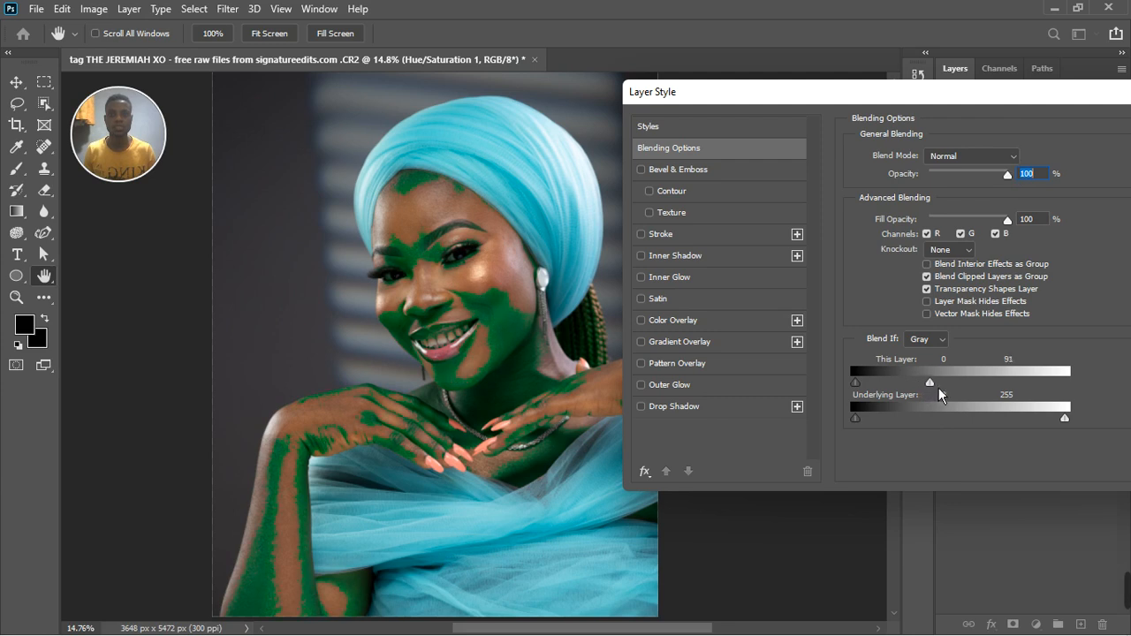
# Split This Layer's white Blend If limit to 85 / 91 and apply the layer style.
pyautogui.press('alt')
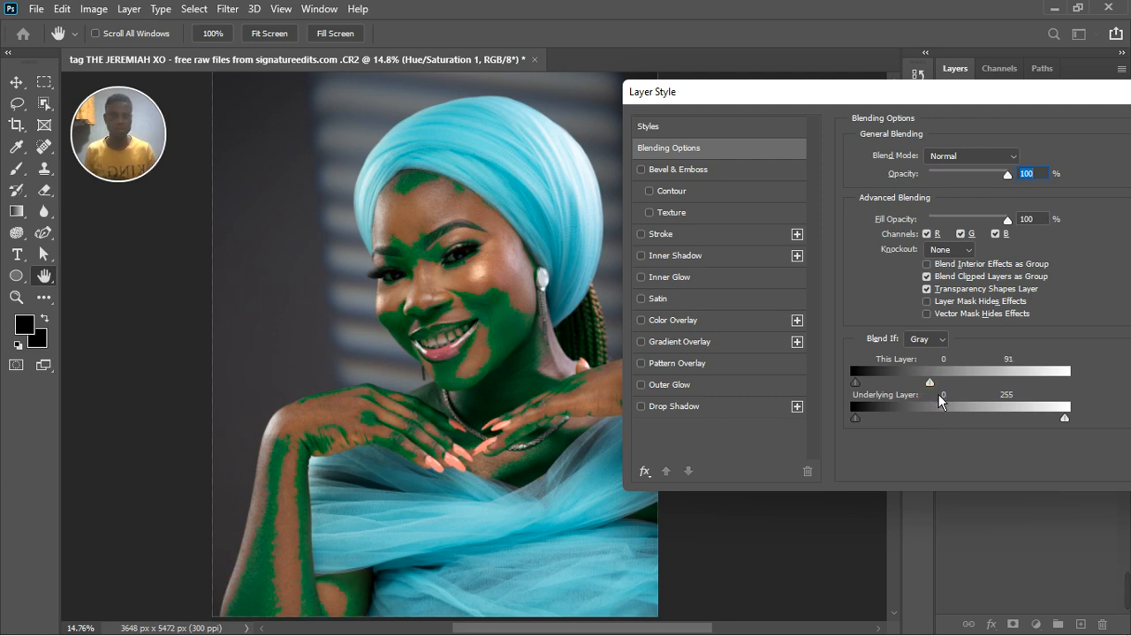
pyautogui.moveTo(935, 392)
pyautogui.mouseDown()
pyautogui.moveTo(924, 396)
pyautogui.moveTo(936, 392)
pyautogui.mouseUp()
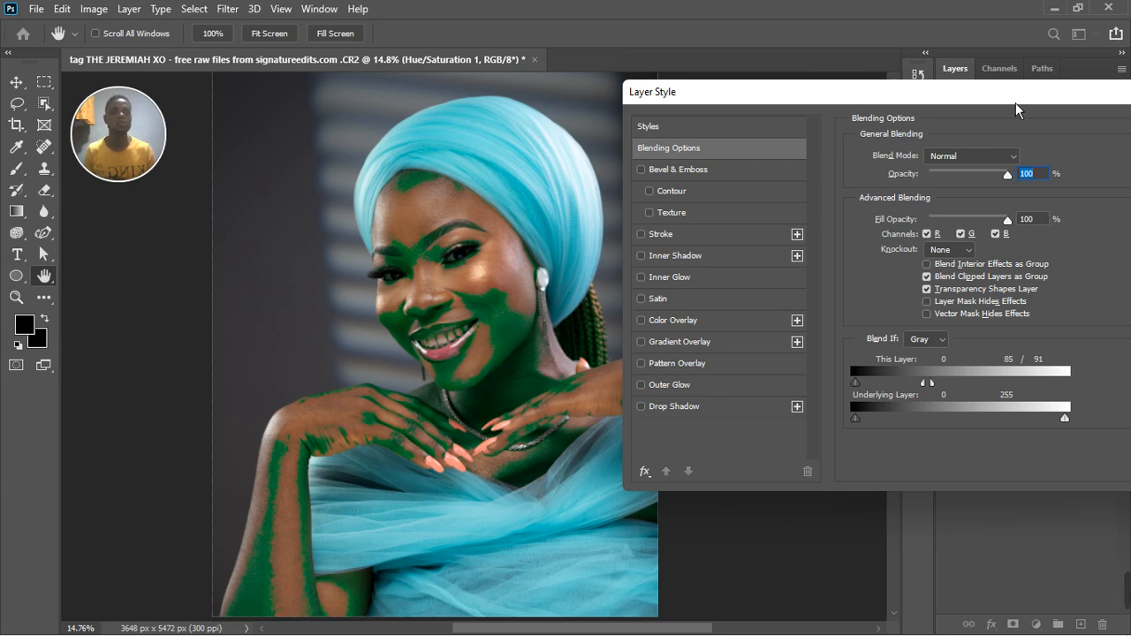
pyautogui.moveTo(1017, 99); pyautogui.dragTo(803, 100)
pyautogui.click(991, 129)
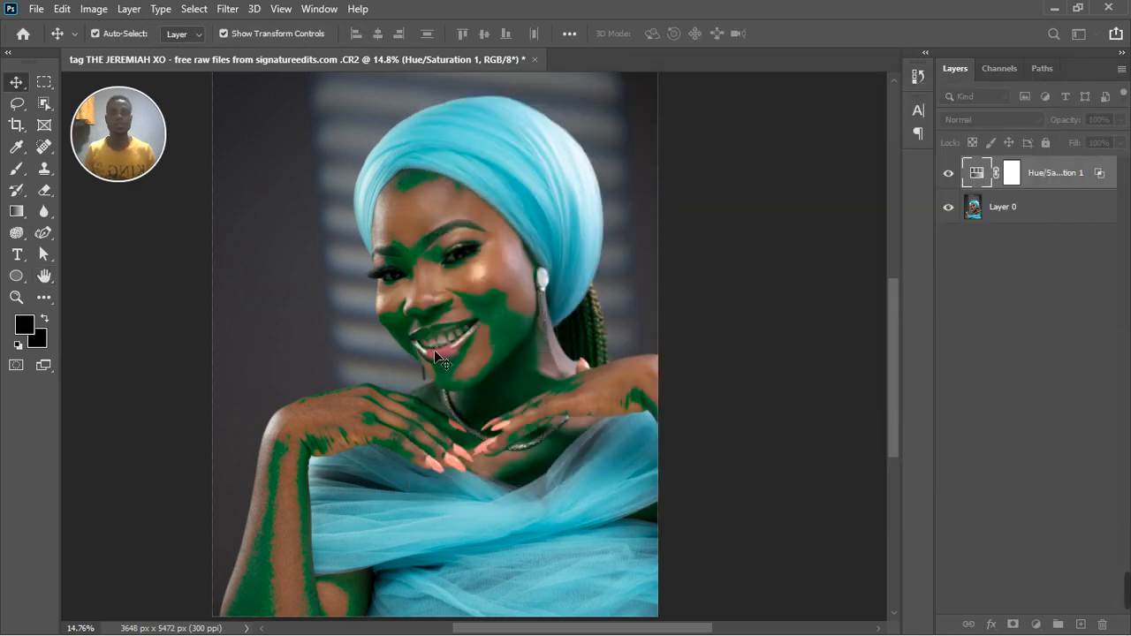
# Reopen the Hue/Saturation adjustment and set the Reds hue to +8.
pyautogui.doubleClick(980, 179)
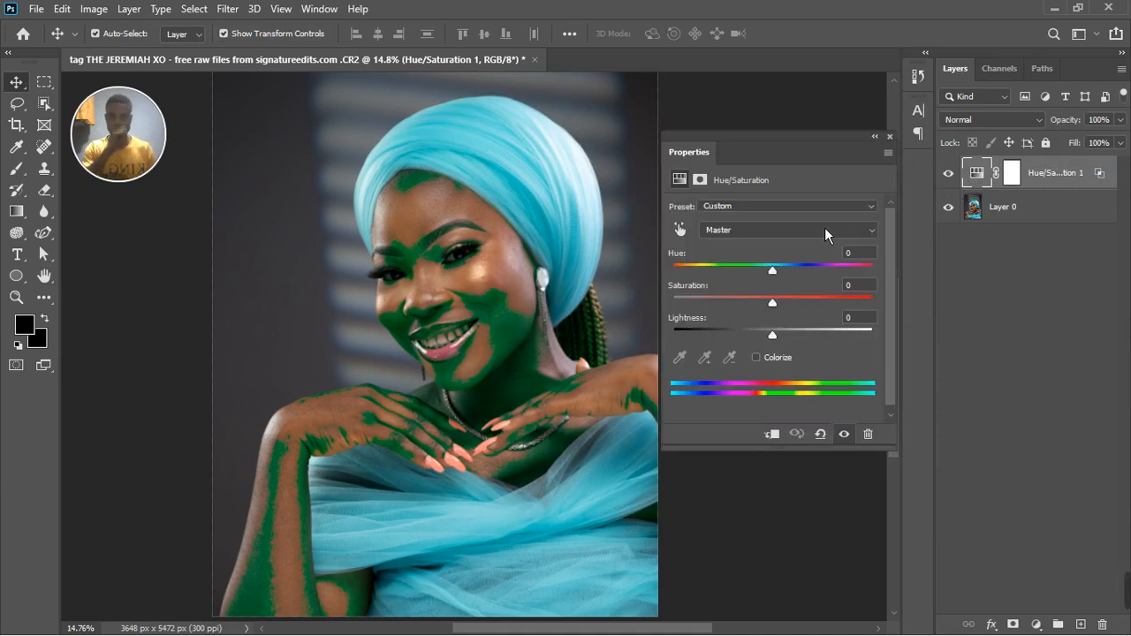
pyautogui.click(789, 238)
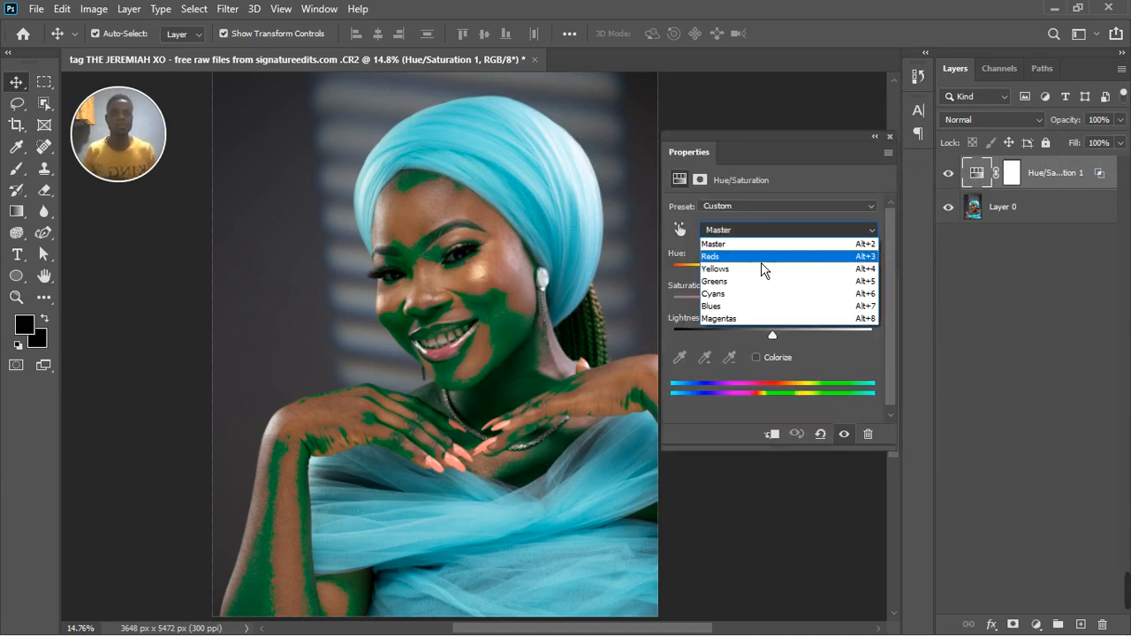
pyautogui.click(761, 263)
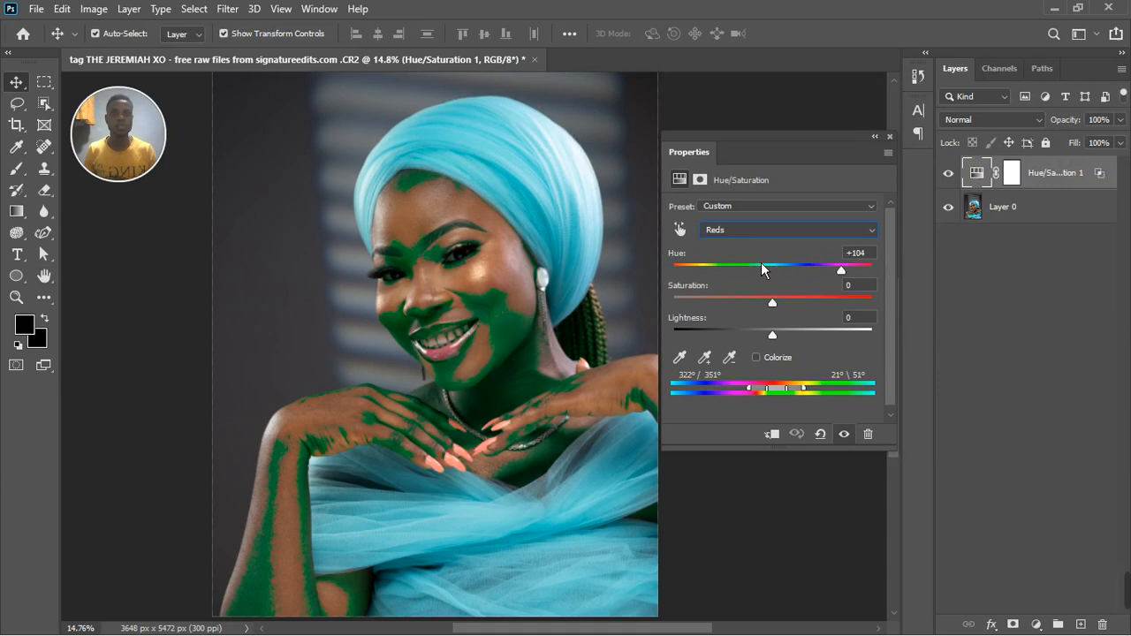
pyautogui.click(821, 267)
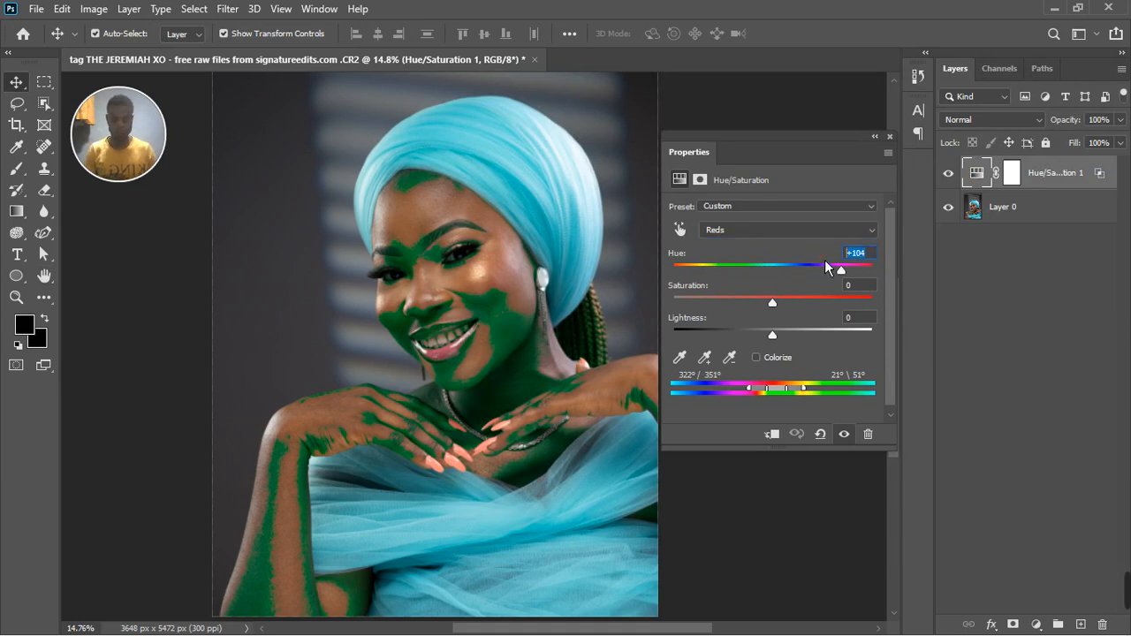
pyautogui.write('0')
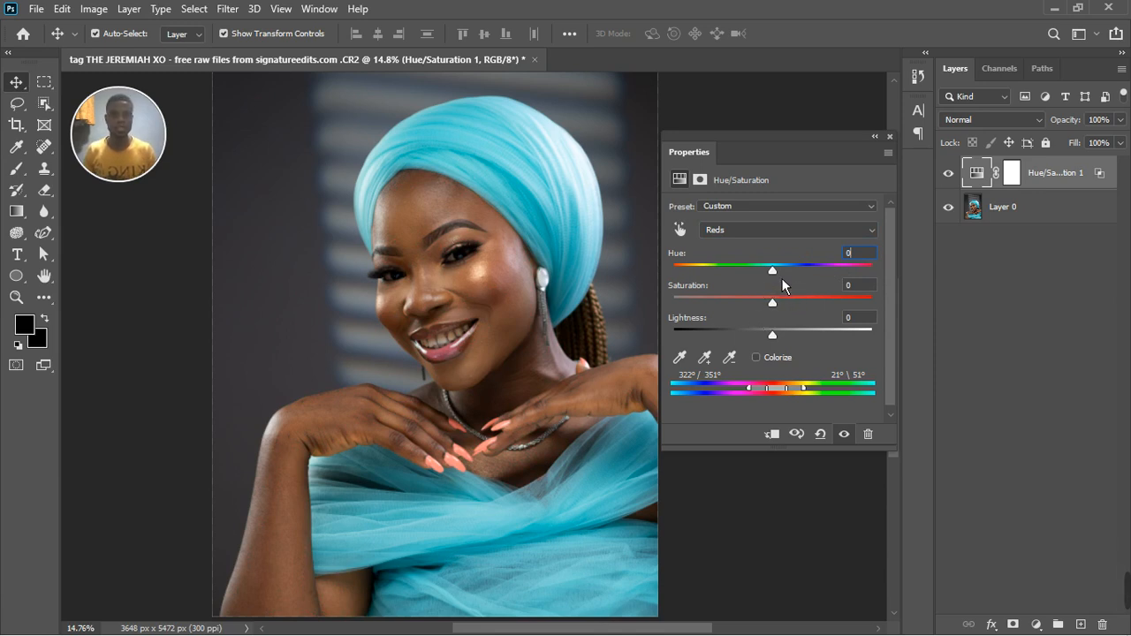
pyautogui.press('Up')
pyautogui.press('Up')
# Compare the skin on the face, neck and hands with the Hue/Saturation adjustment hidden and shown, including close up.
pyautogui.click(846, 435)
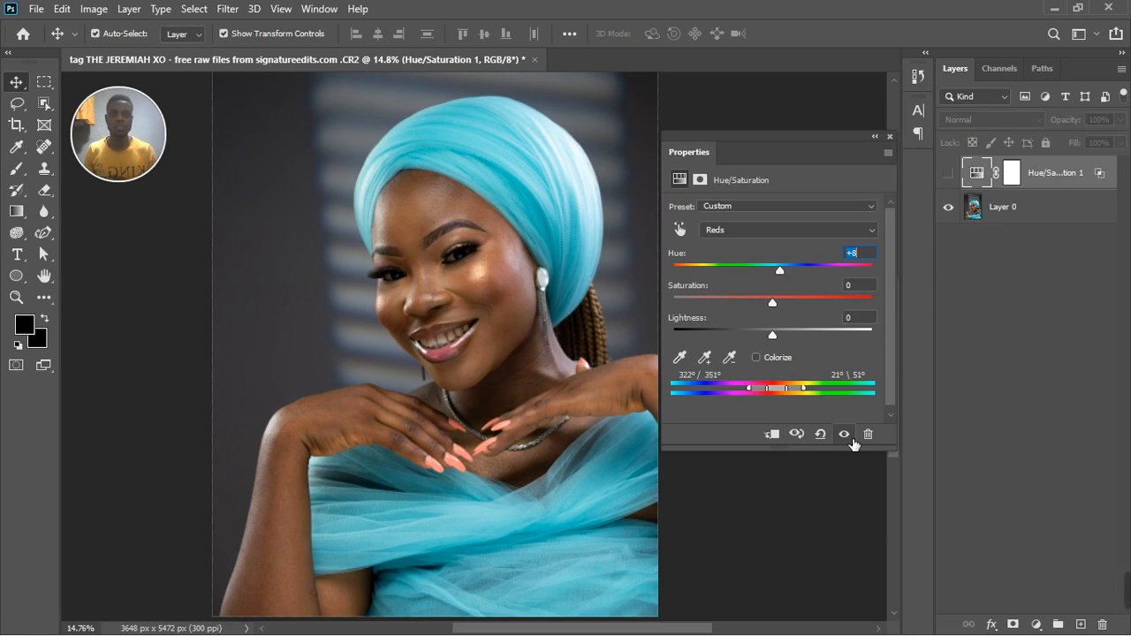
pyautogui.click(848, 436)
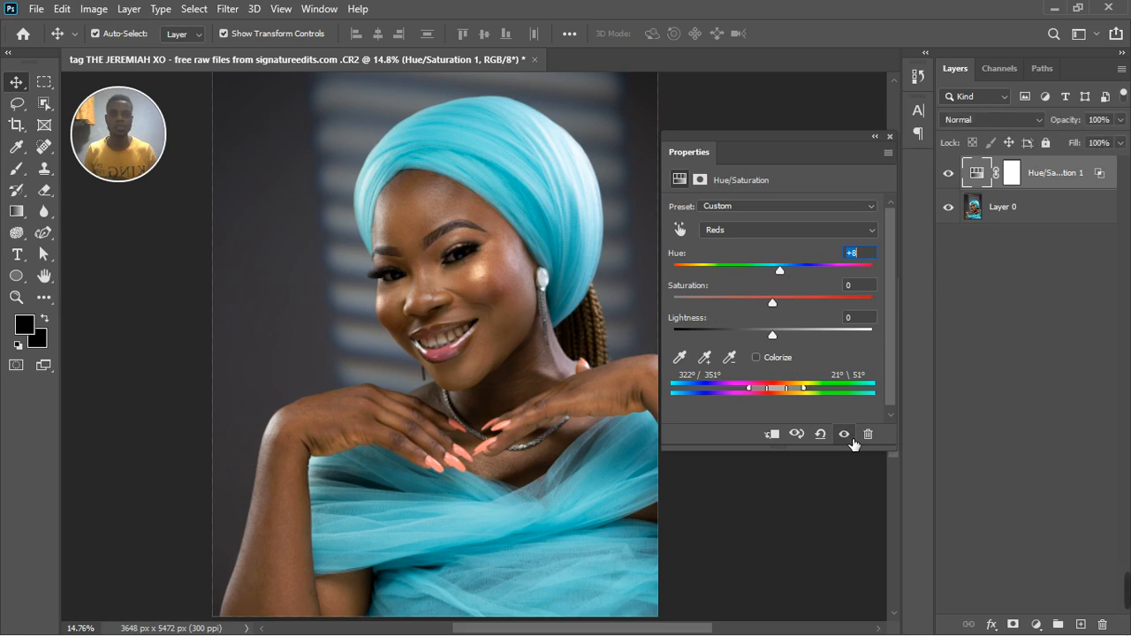
pyautogui.click(515, 334)
pyautogui.scroll(3, 515, 335)
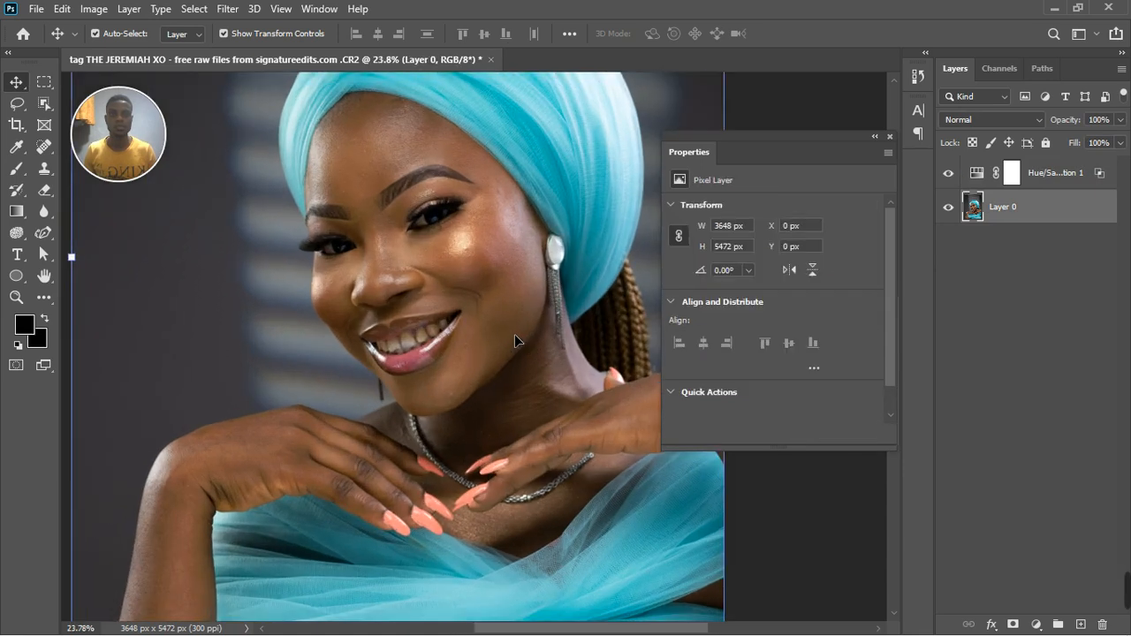
pyautogui.scroll(1, 515, 334)
pyautogui.click(989, 175)
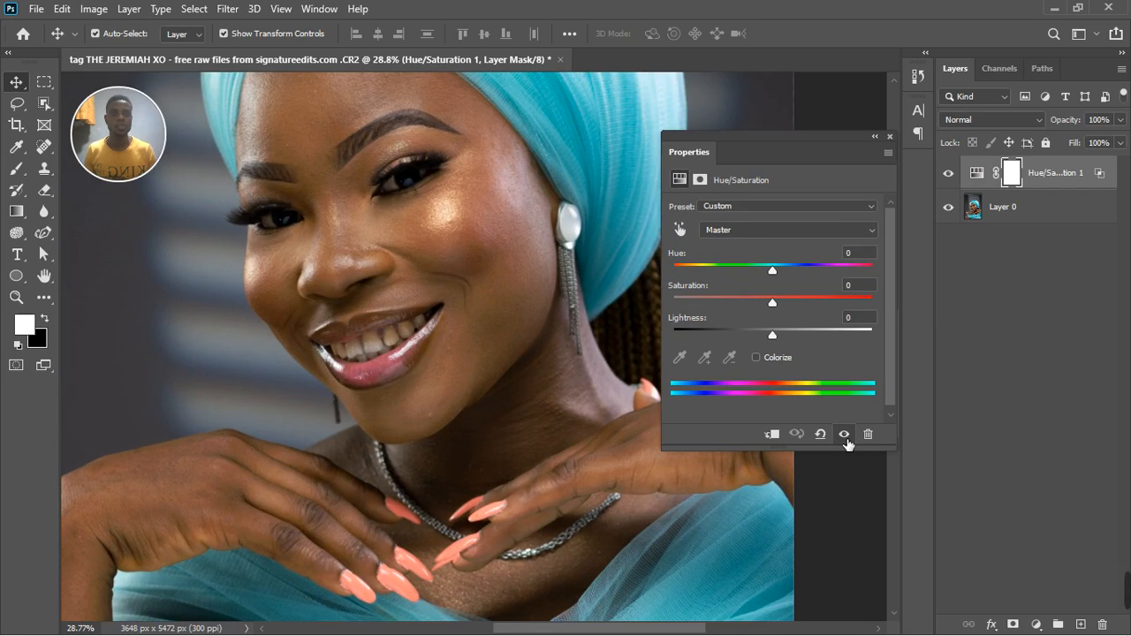
pyautogui.click(742, 229)
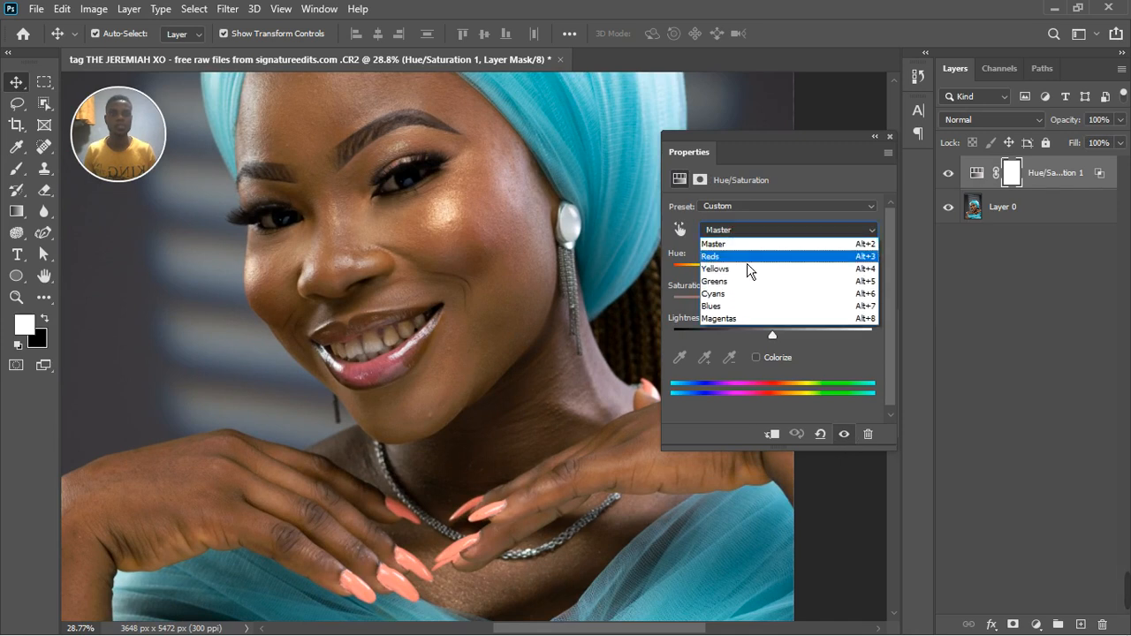
pyautogui.click(743, 249)
pyautogui.click(845, 437)
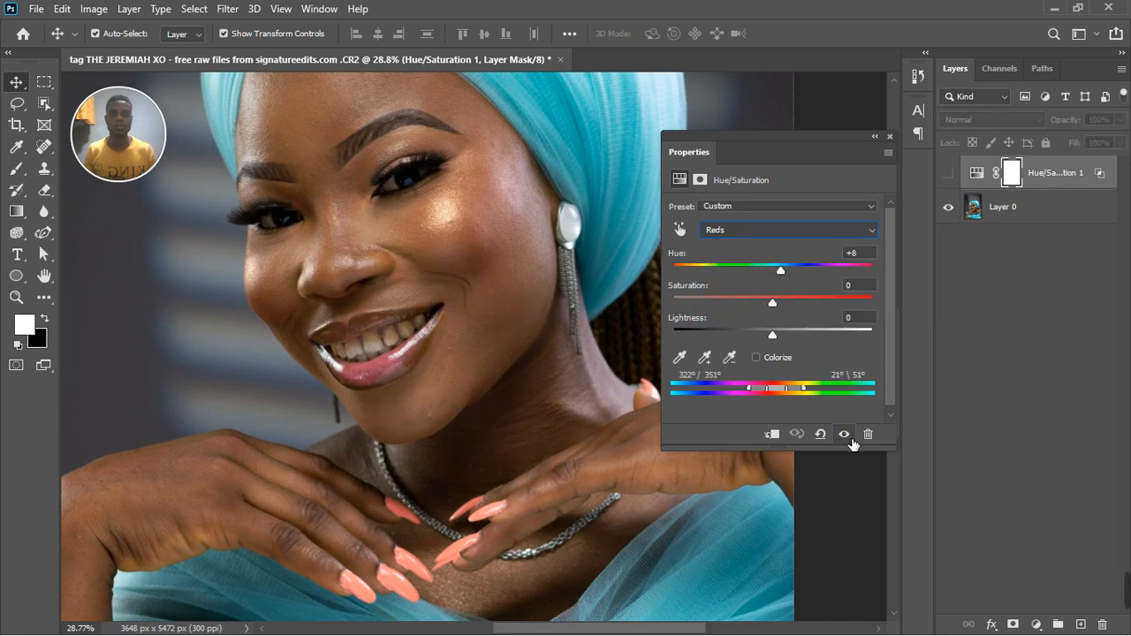
pyautogui.click(849, 438)
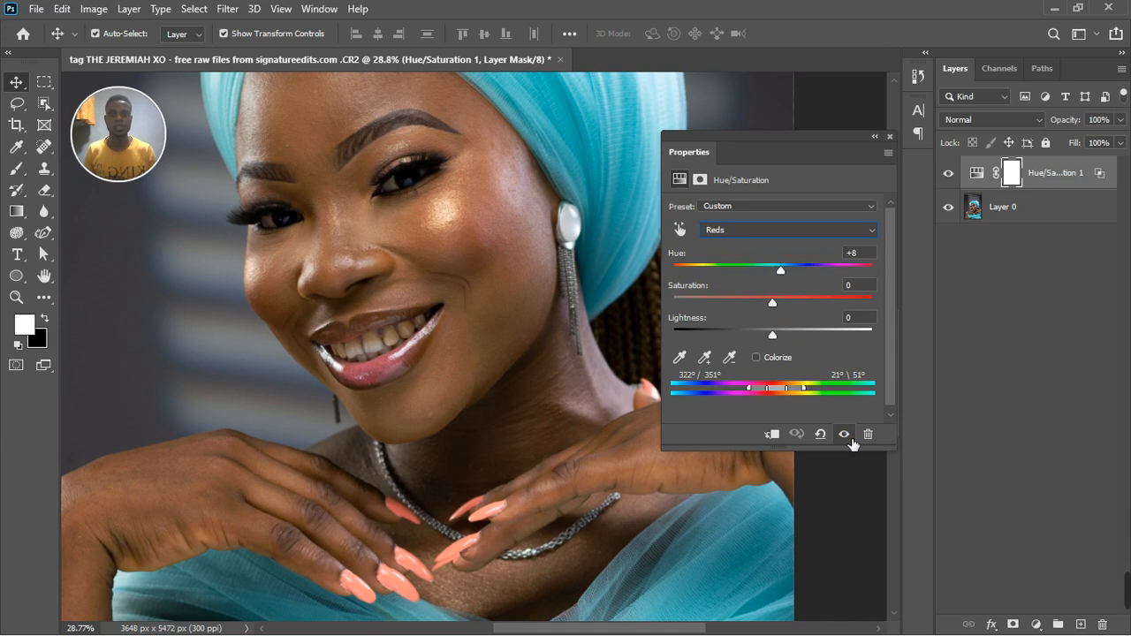
# Raise the Reds saturation slightly, fine-tune the Reds hue and check the adjustment against the unadjusted portrait.
pyautogui.click(778, 307)
pyautogui.moveTo(789, 307); pyautogui.dragTo(792, 307)
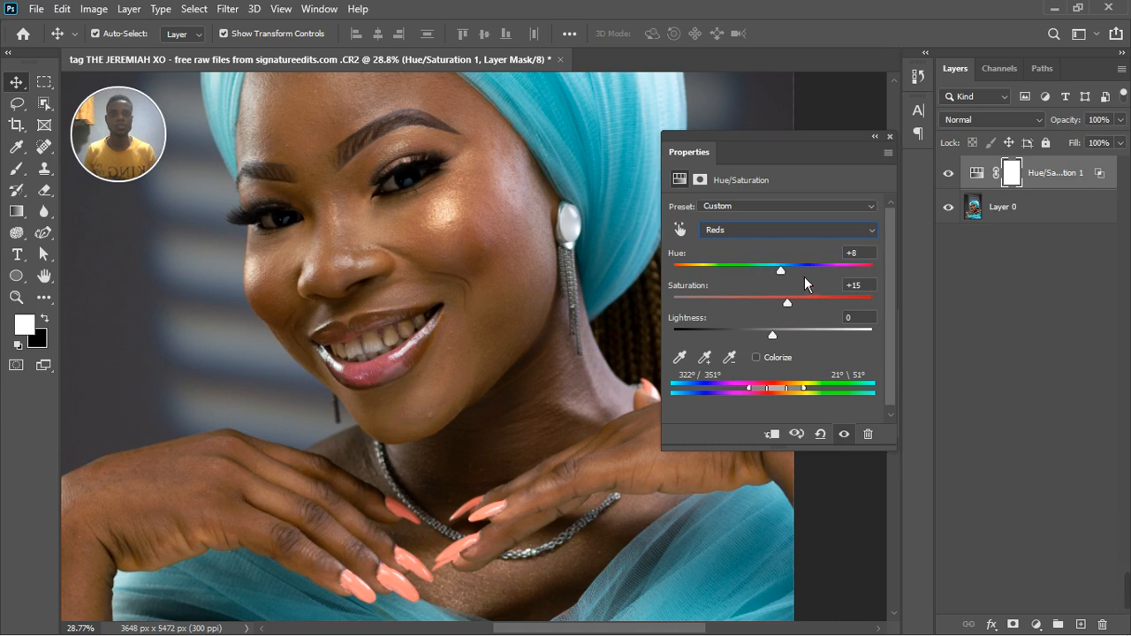
pyautogui.moveTo(787, 279); pyautogui.dragTo(786, 292)
pyautogui.click(844, 435)
pyautogui.click(844, 435)
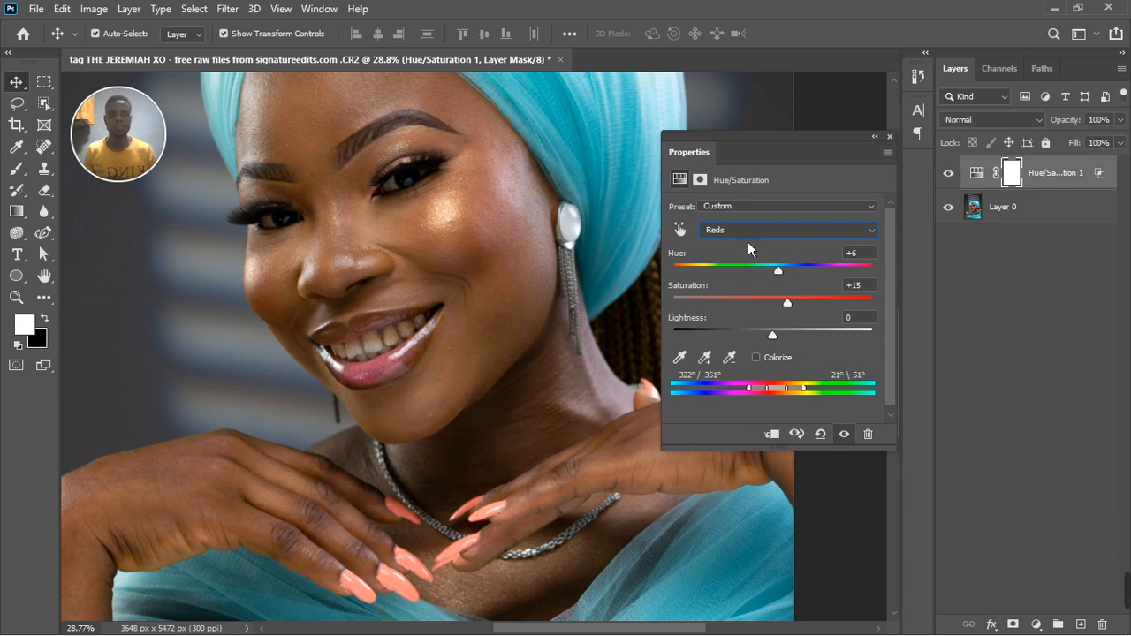
pyautogui.click(890, 137)
pyautogui.scroll(-3, 510, 344)
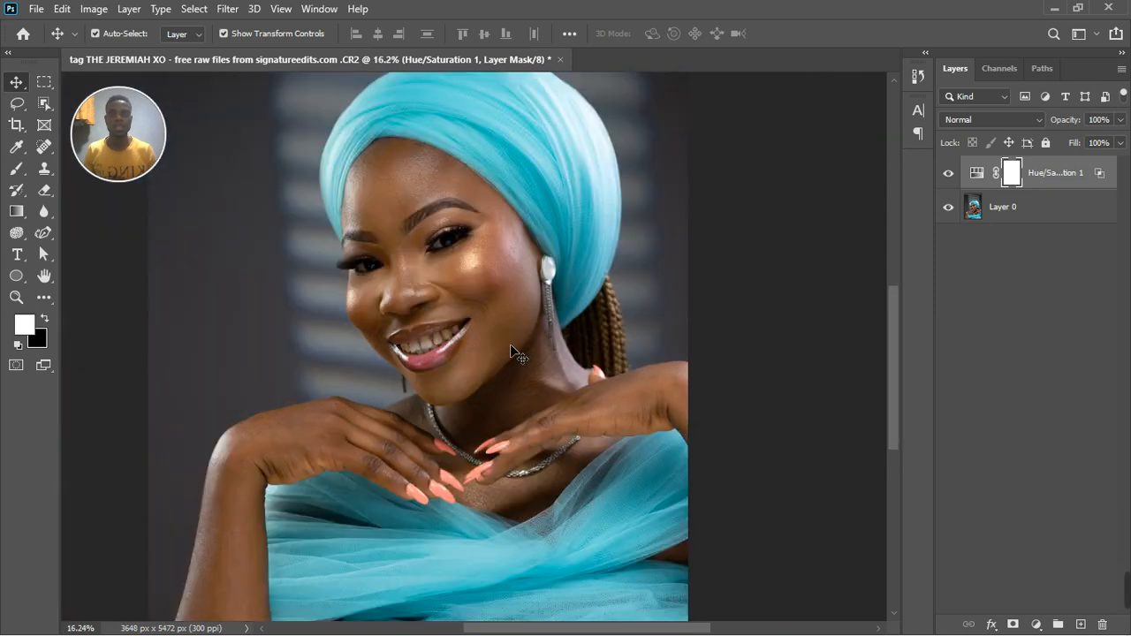
pyautogui.scroll(1, 521, 411)
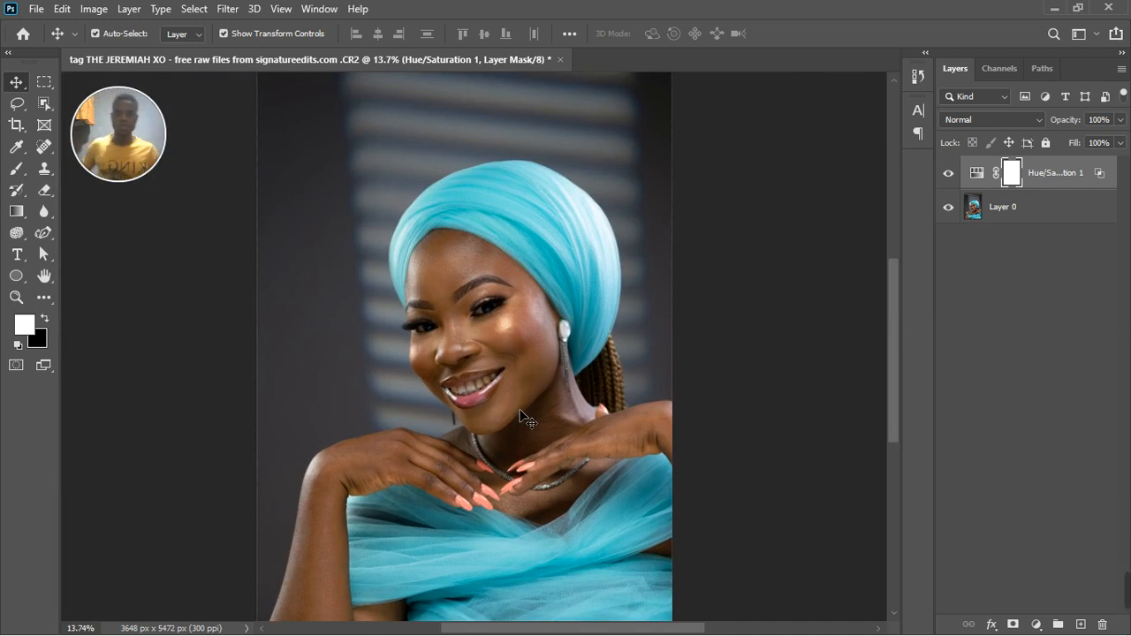
pyautogui.scroll(1, 524, 418)
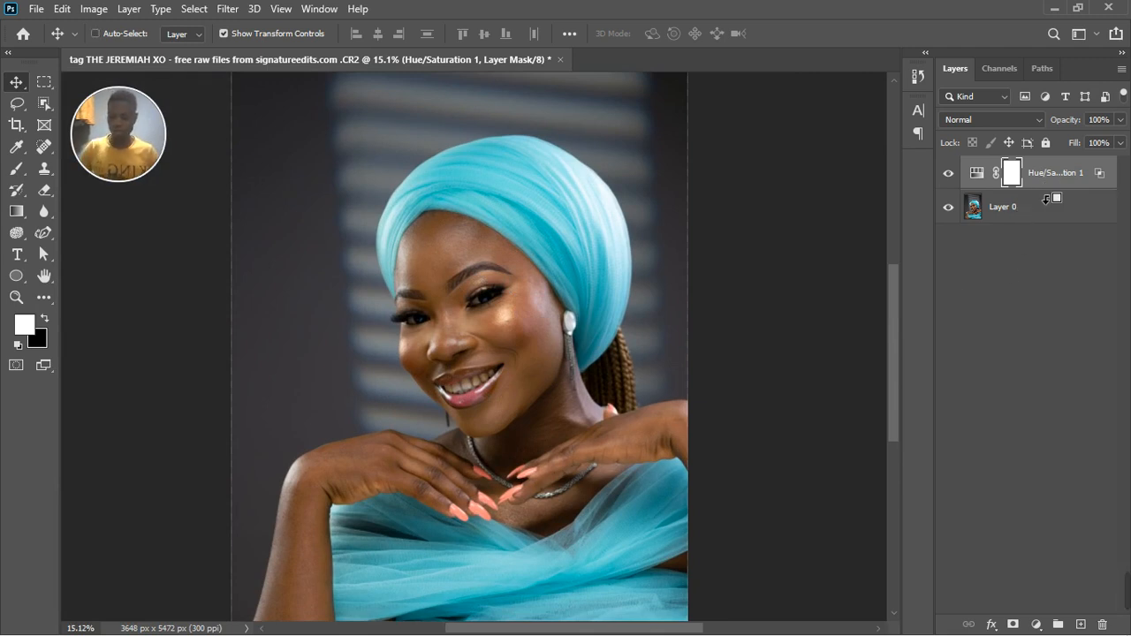
# Stamp all visible layers into a new merged layer and duplicate that layer twice.
pyautogui.hotkey('ctrl', 'shift', 'alt', 'e')
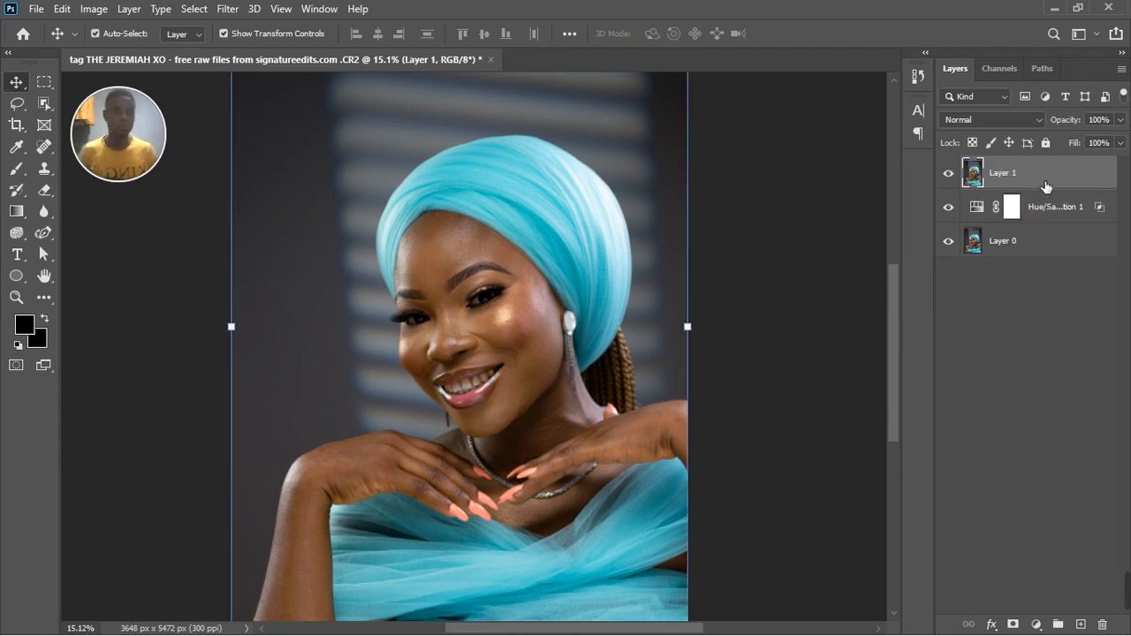
pyautogui.hotkey('ctrl', 'j')
pyautogui.hotkey('ctrl', 'j')
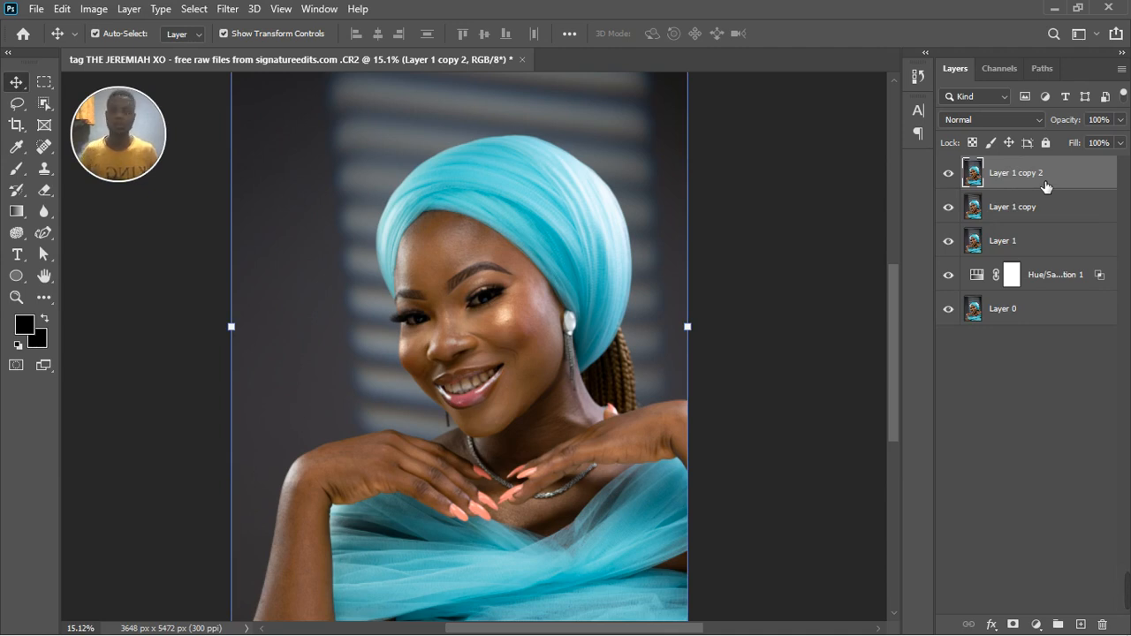
# Rename the lower copy of the merged layer "color" and the upper copy "texture".
pyautogui.doubleClick(1026, 209)
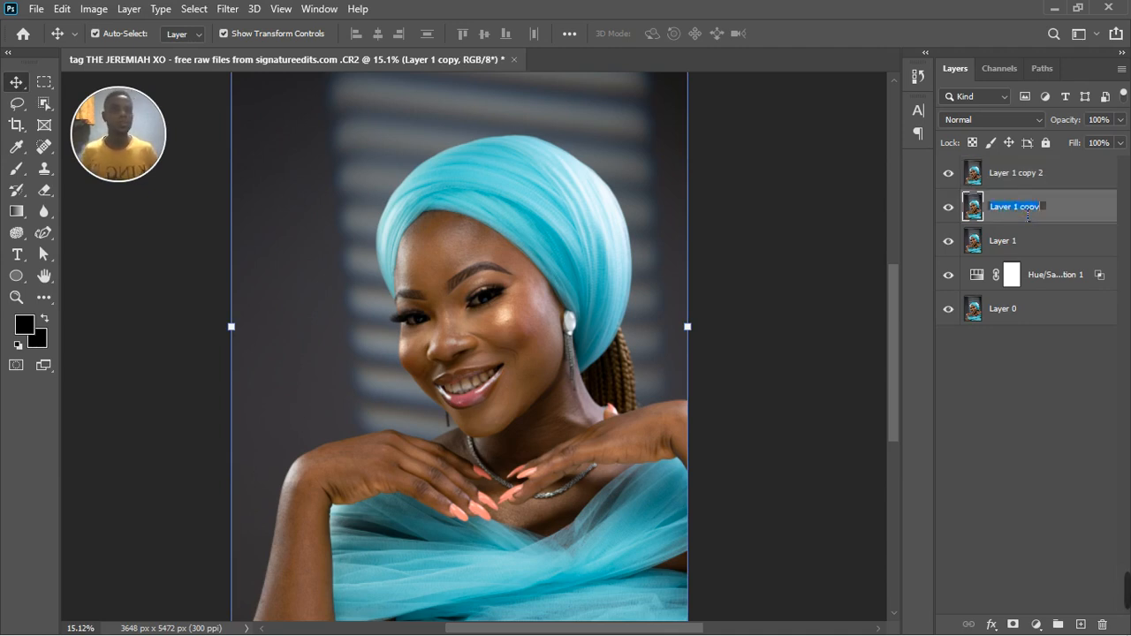
pyautogui.write('color')
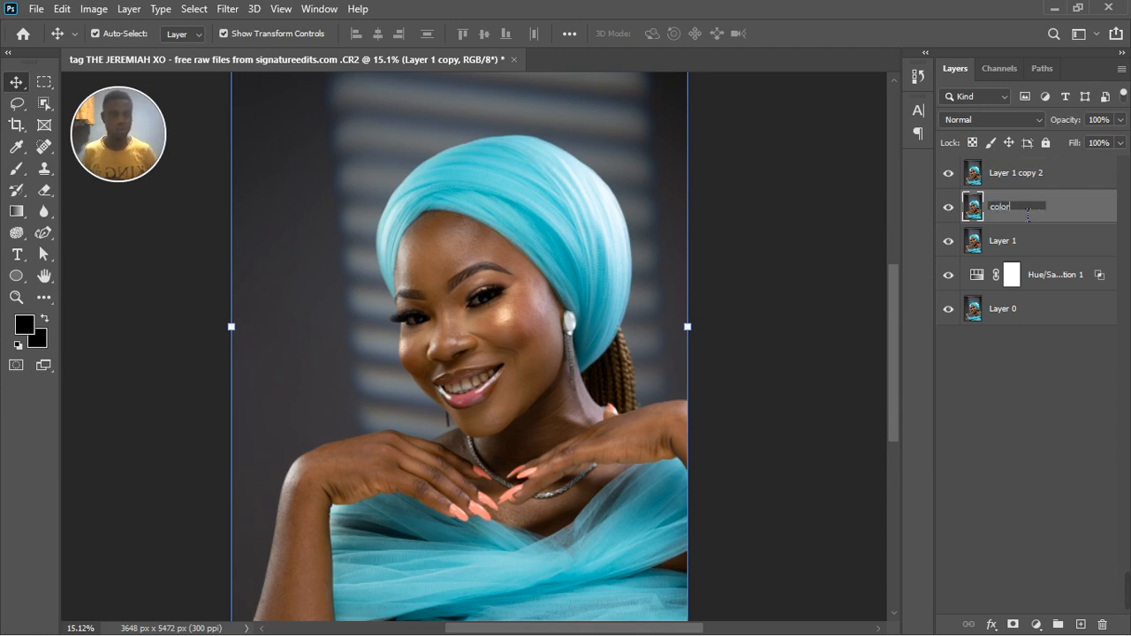
pyautogui.press('Return')
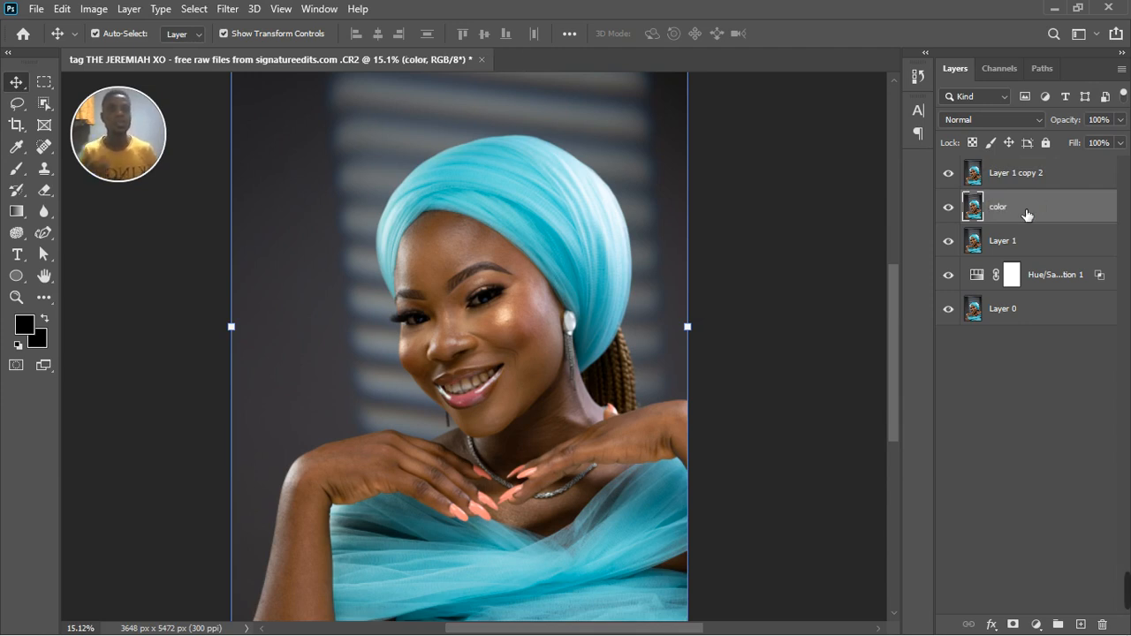
pyautogui.doubleClick(1028, 185)
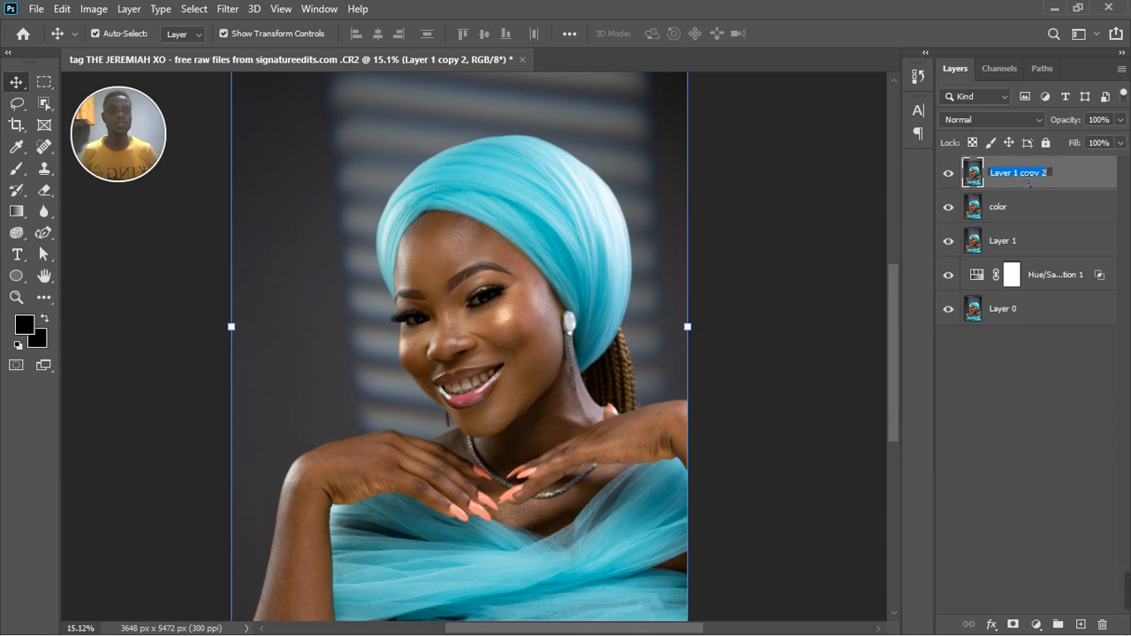
pyautogui.write('textu')
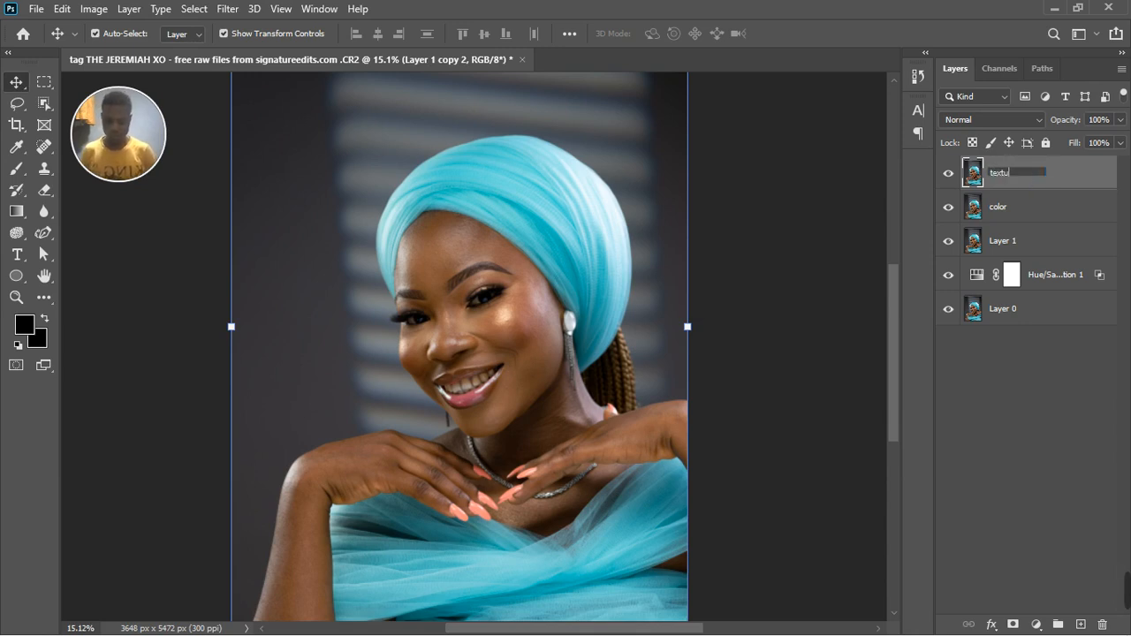
pyautogui.write('re')
pyautogui.press('Return')
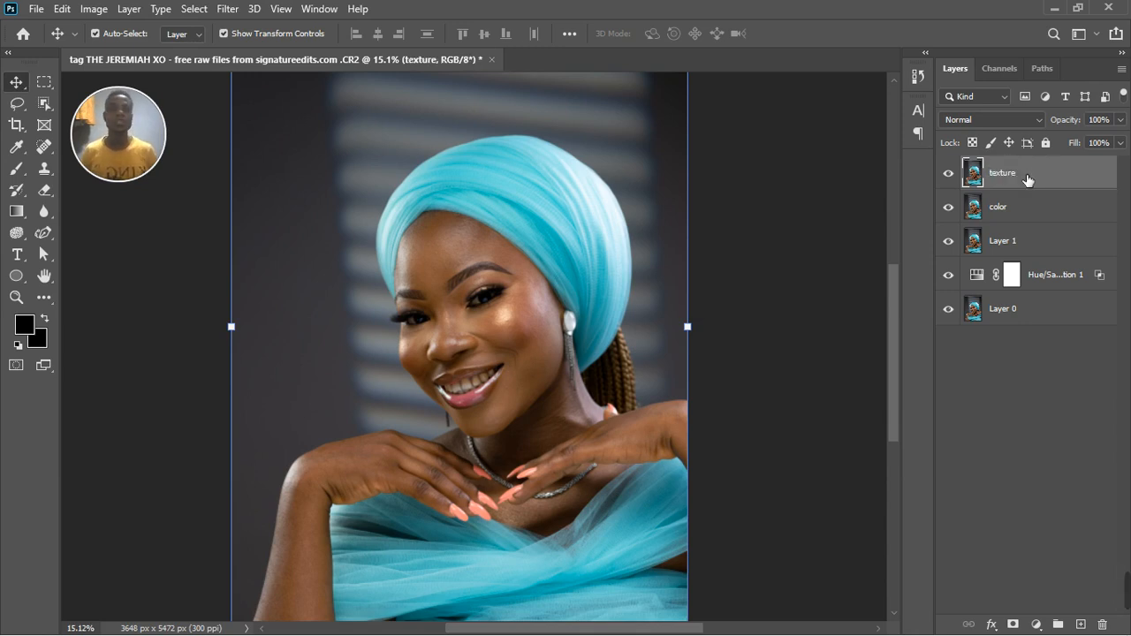
# Group the texture and color layers and expand the group.
pyautogui.click(1043, 217)
pyautogui.keyDown('shift'); pyautogui.click(1052, 173); pyautogui.keyUp('shift')
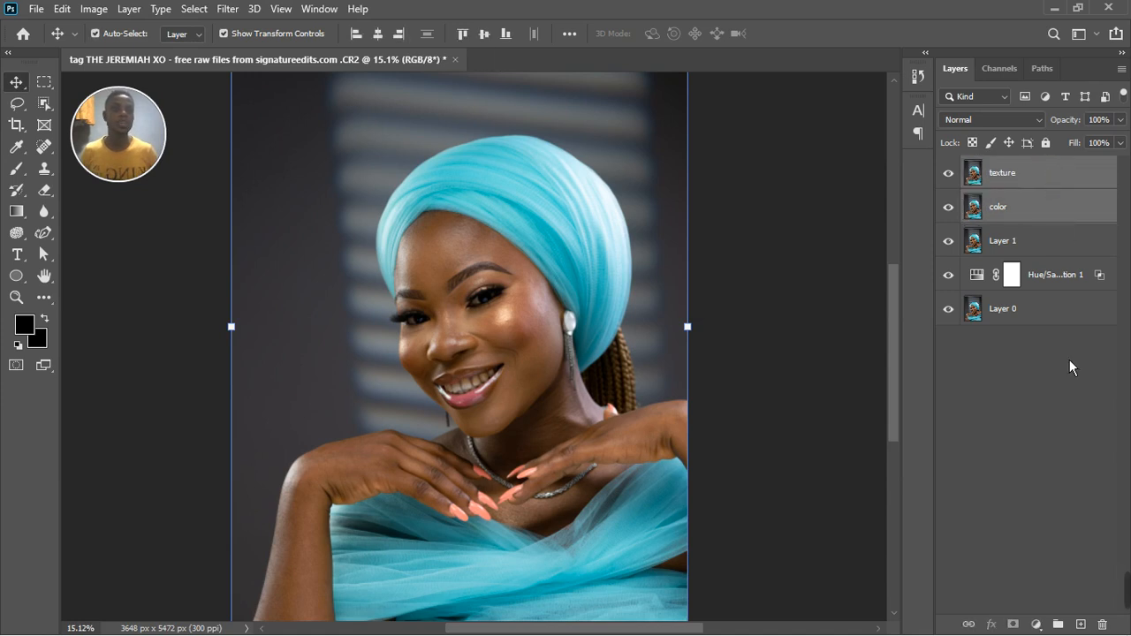
pyautogui.hotkey('ctrl', 'g')
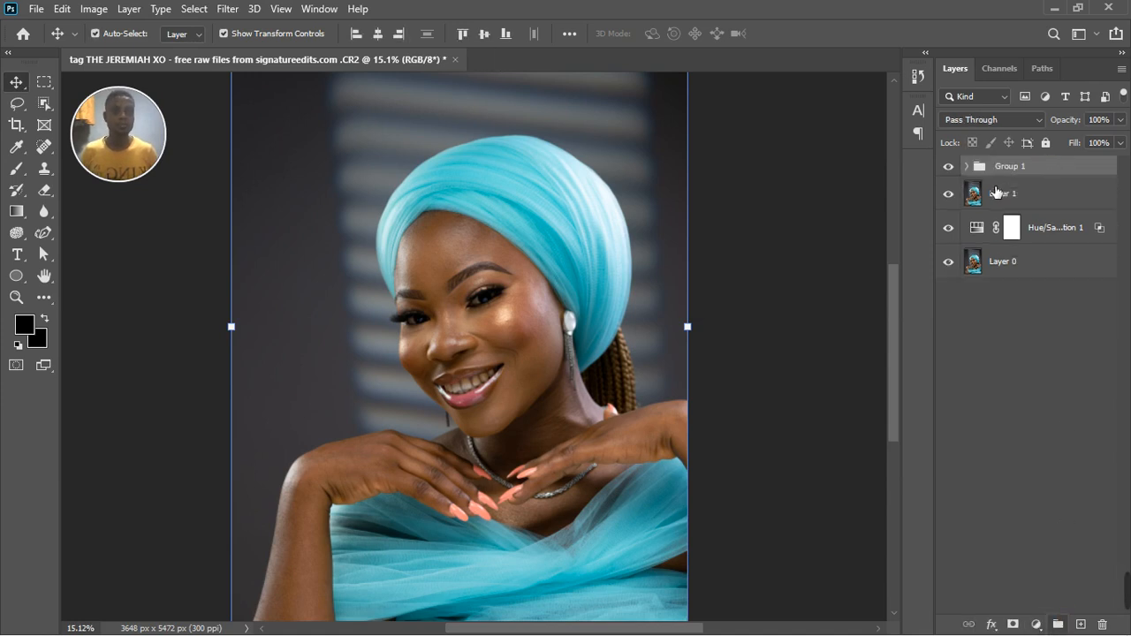
pyautogui.click(967, 166)
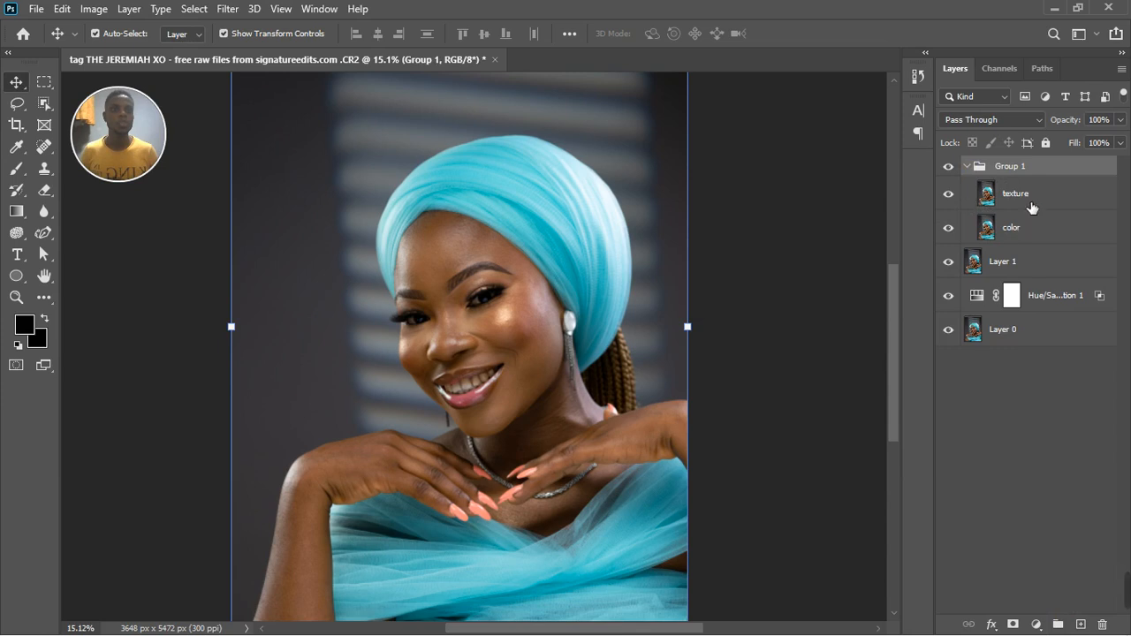
# Hide the texture layer and apply a Gaussian Blur with a radius of about 12 pixels to the color layer.
pyautogui.click(948, 194)
pyautogui.click(1036, 231)
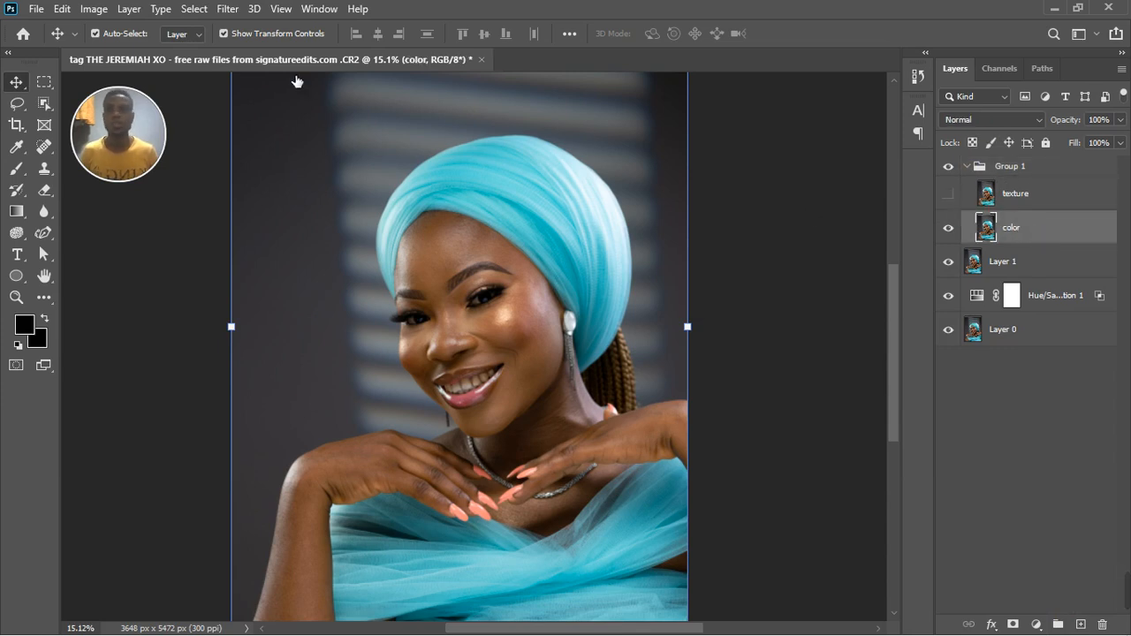
pyautogui.click(241, 15)
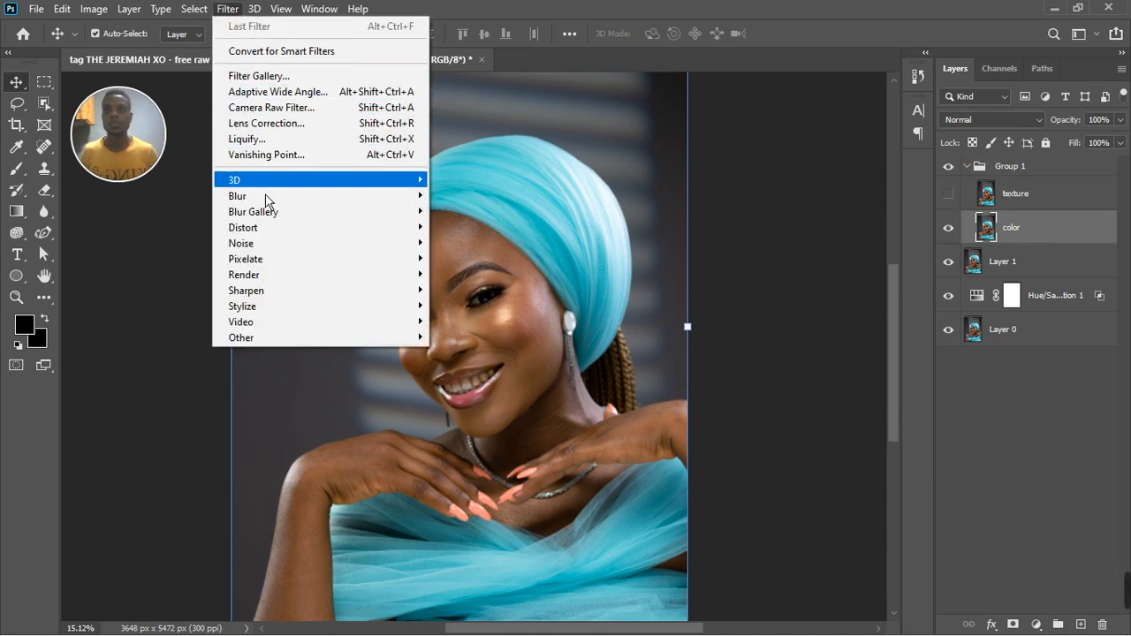
pyautogui.moveTo(270, 196)
pyautogui.click(483, 258)
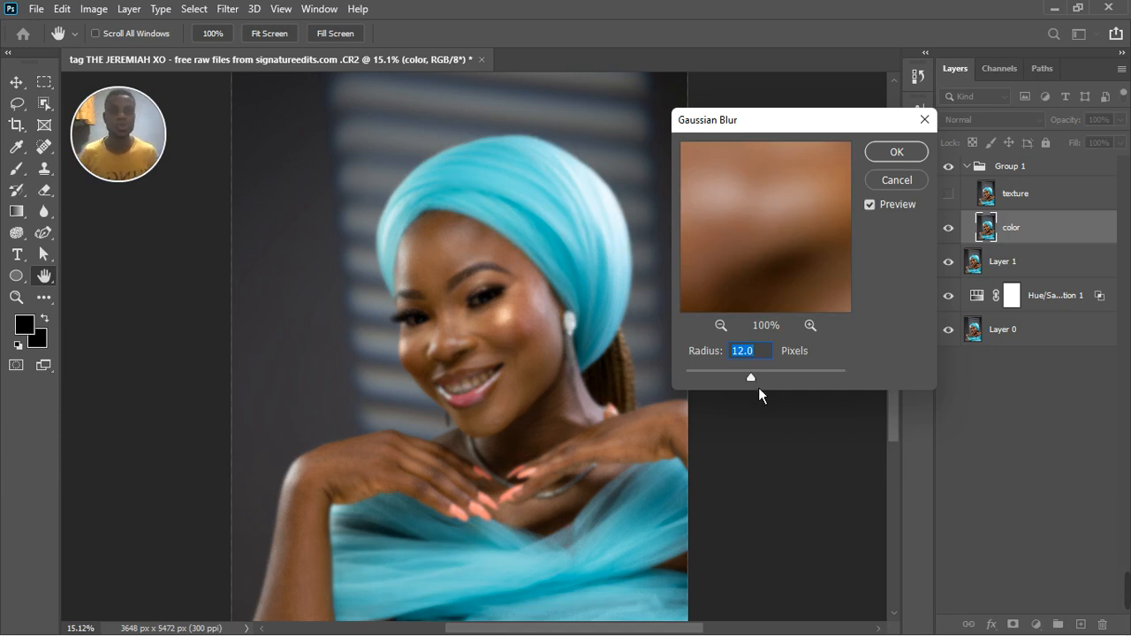
pyautogui.write('11.1')
pyautogui.moveTo(762, 387); pyautogui.dragTo(754, 390)
pyautogui.moveTo(755, 389); pyautogui.dragTo(758, 387)
pyautogui.click(896, 152)
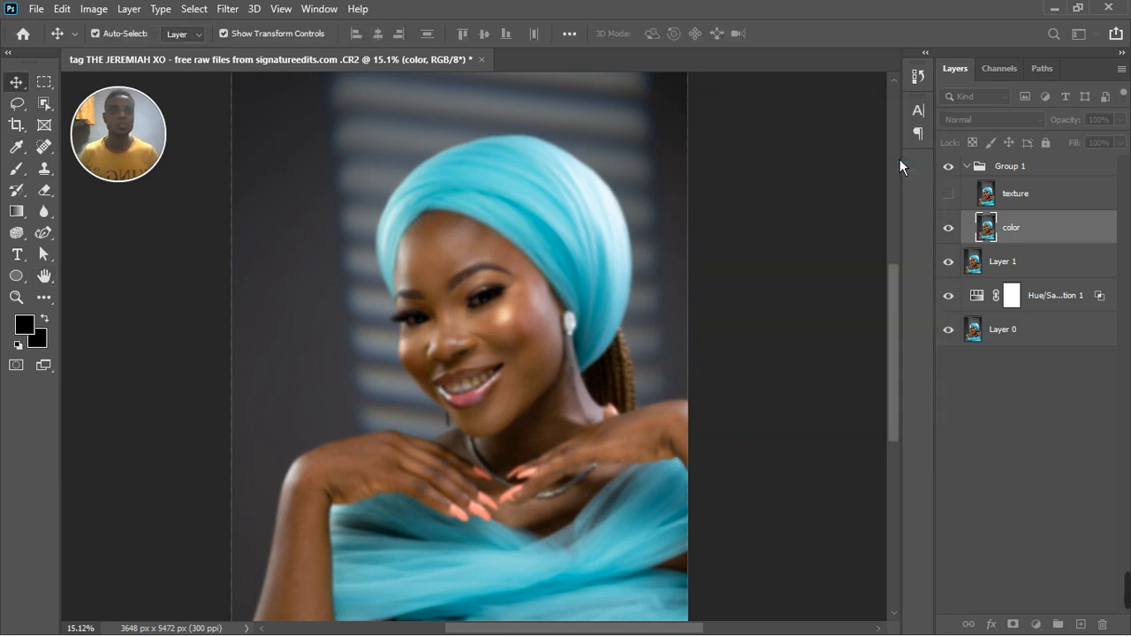
# Show the texture layer and use Apply Image on it with the color layer as source, Subtract blending, scale 2 and offset 128.
pyautogui.click(951, 196)
pyautogui.click(1047, 206)
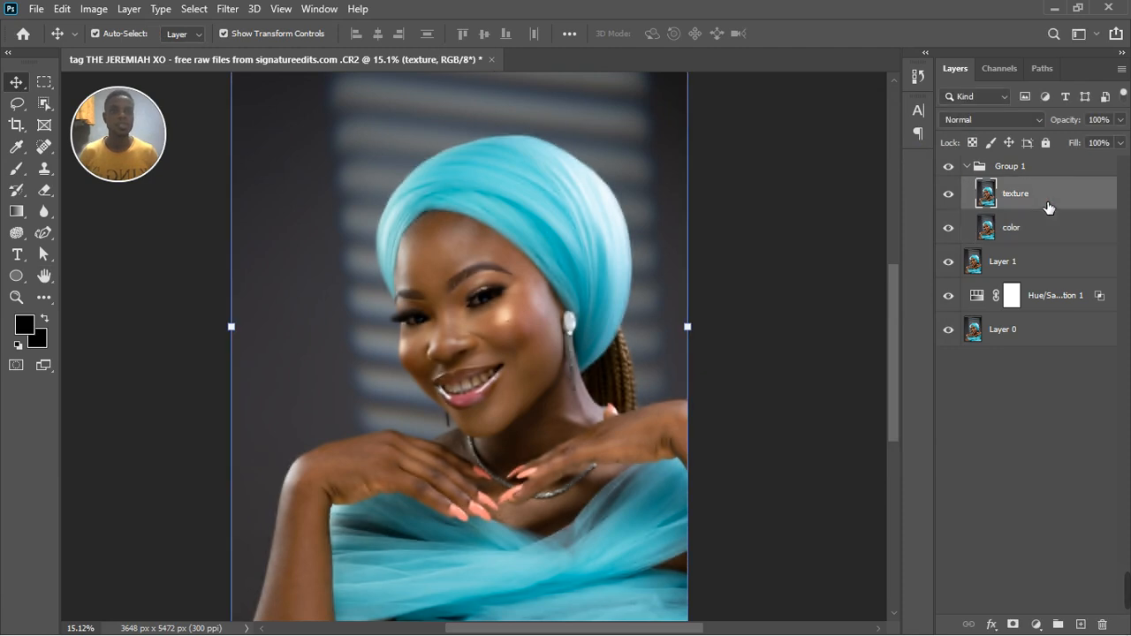
pyautogui.click(95, 9)
pyautogui.click(136, 256)
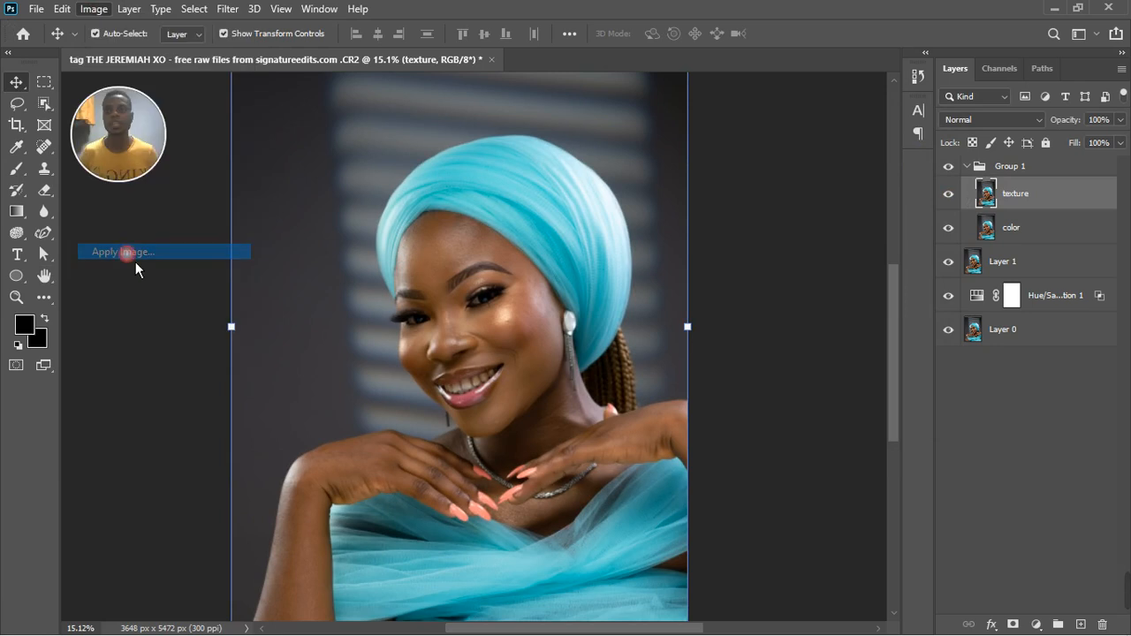
pyautogui.click(448, 262)
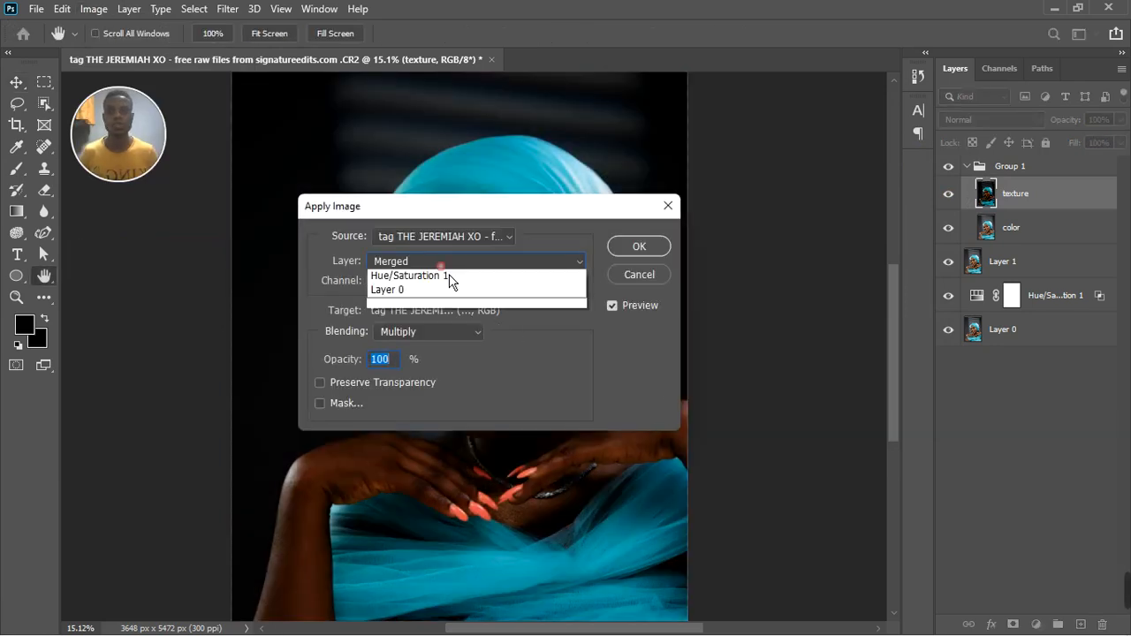
pyautogui.click(432, 323)
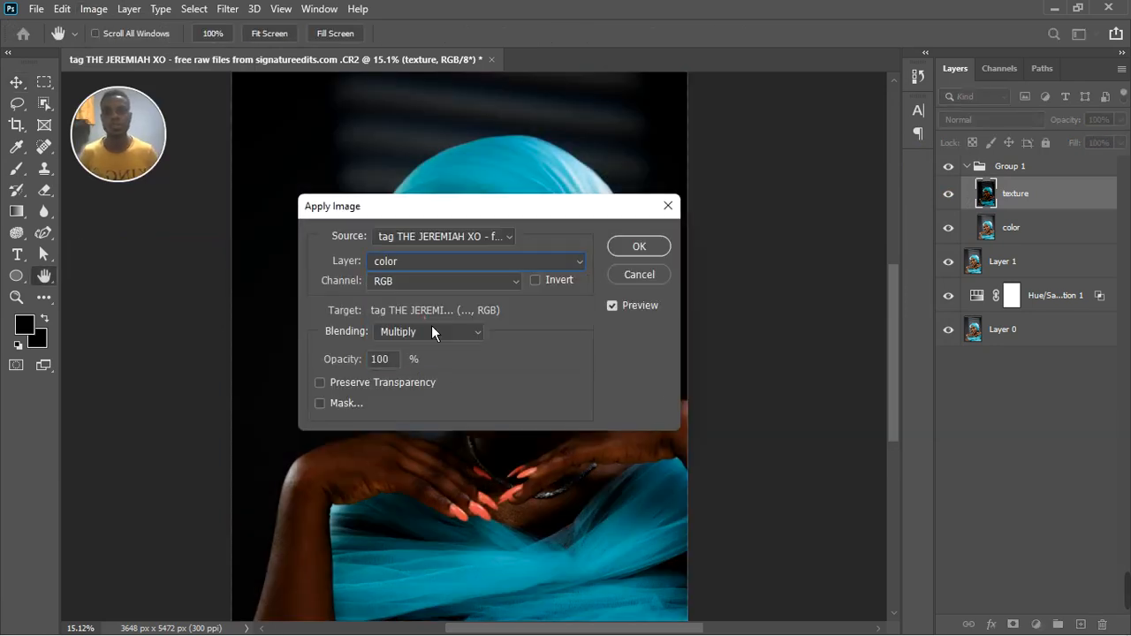
pyautogui.click(449, 338)
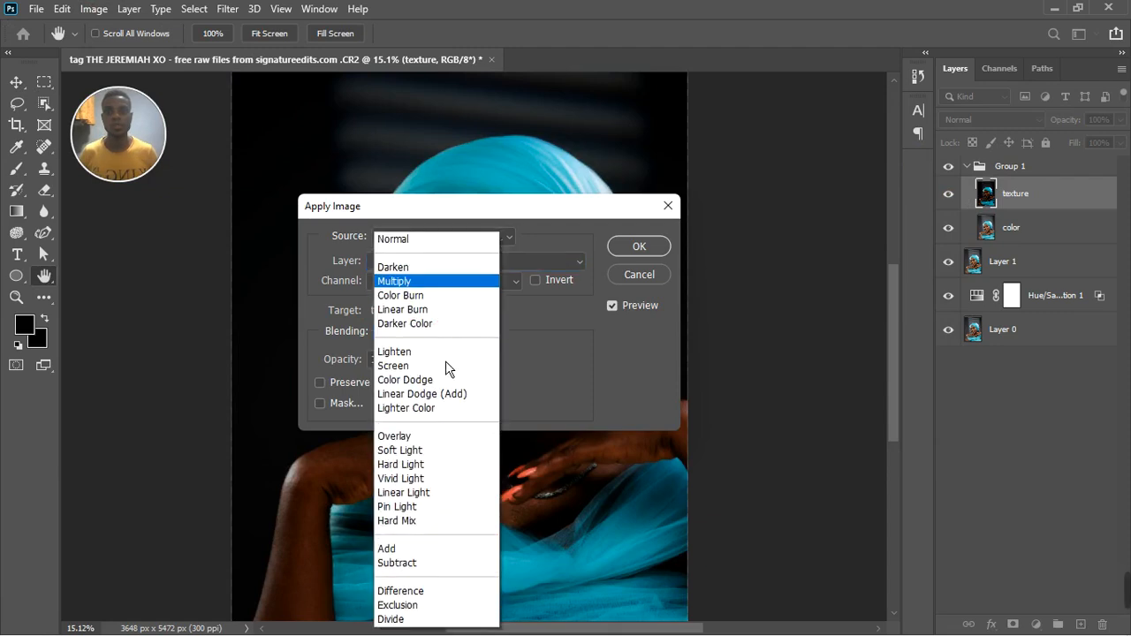
pyautogui.click(419, 562)
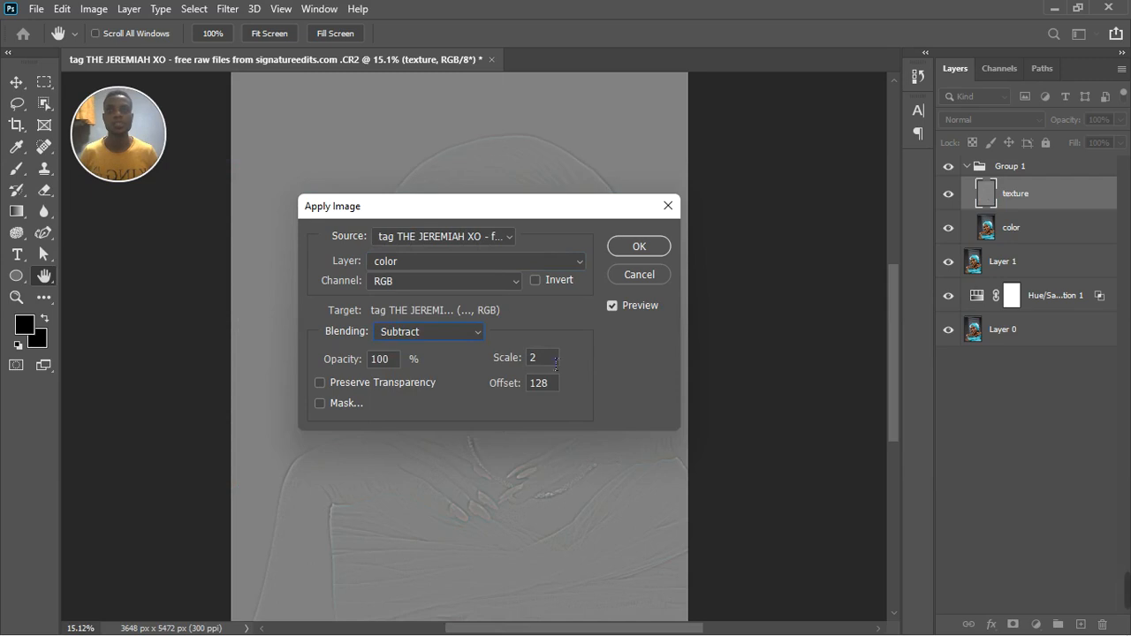
pyautogui.click(643, 262)
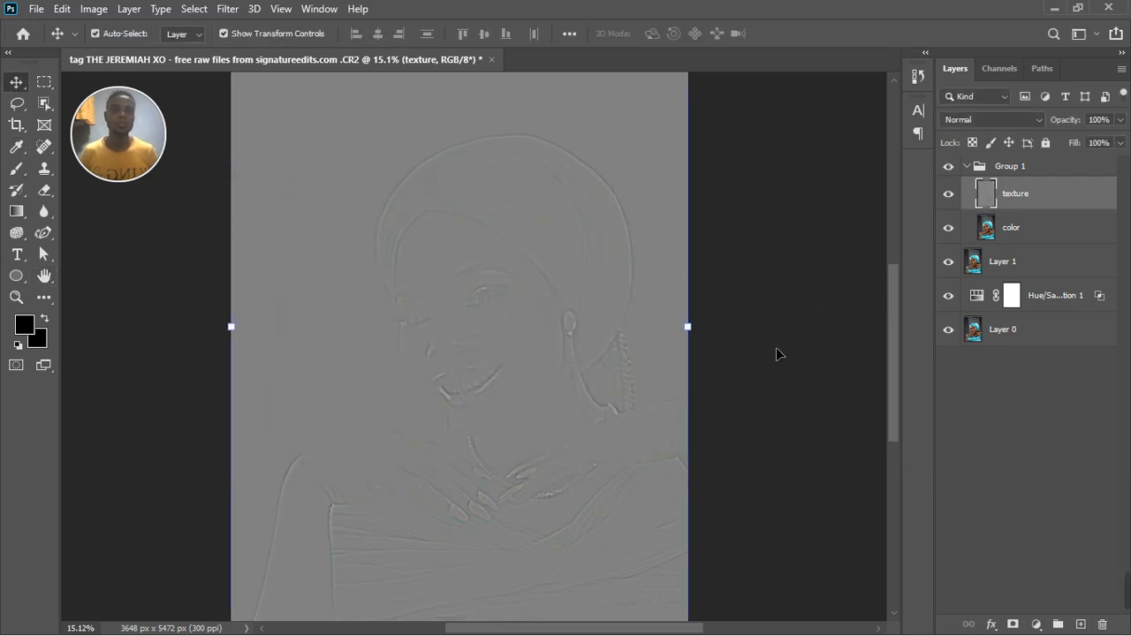
# Inspect the texture layer's facial detail and set its blend mode to Linear Light.
pyautogui.scroll(-1, 486, 426)
pyautogui.scroll(6, 500, 416)
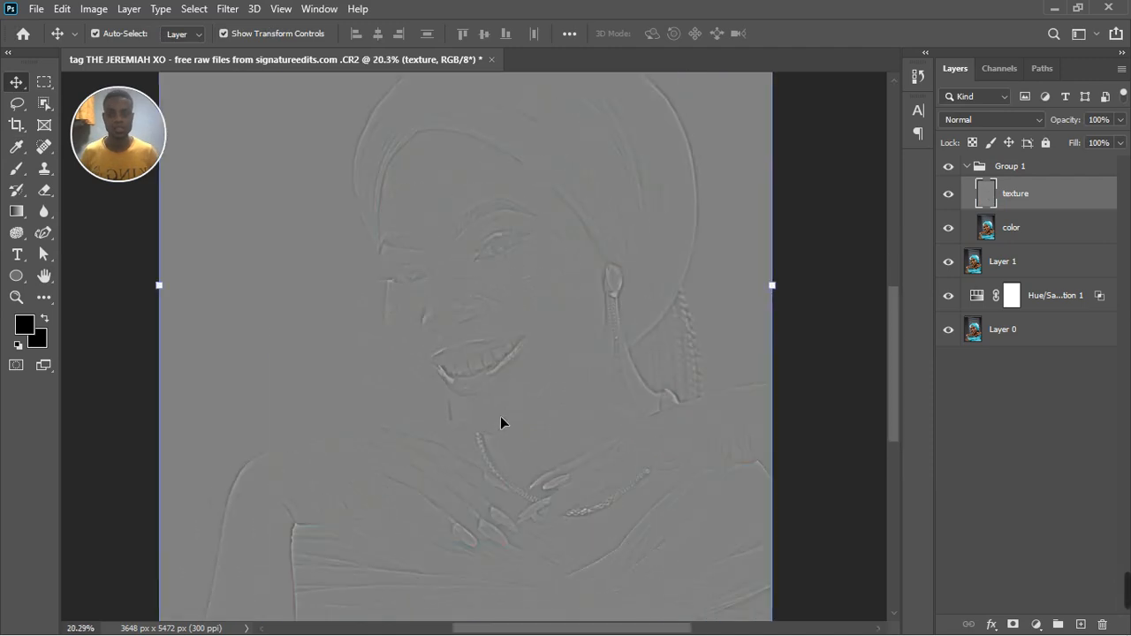
pyautogui.scroll(3, 501, 421)
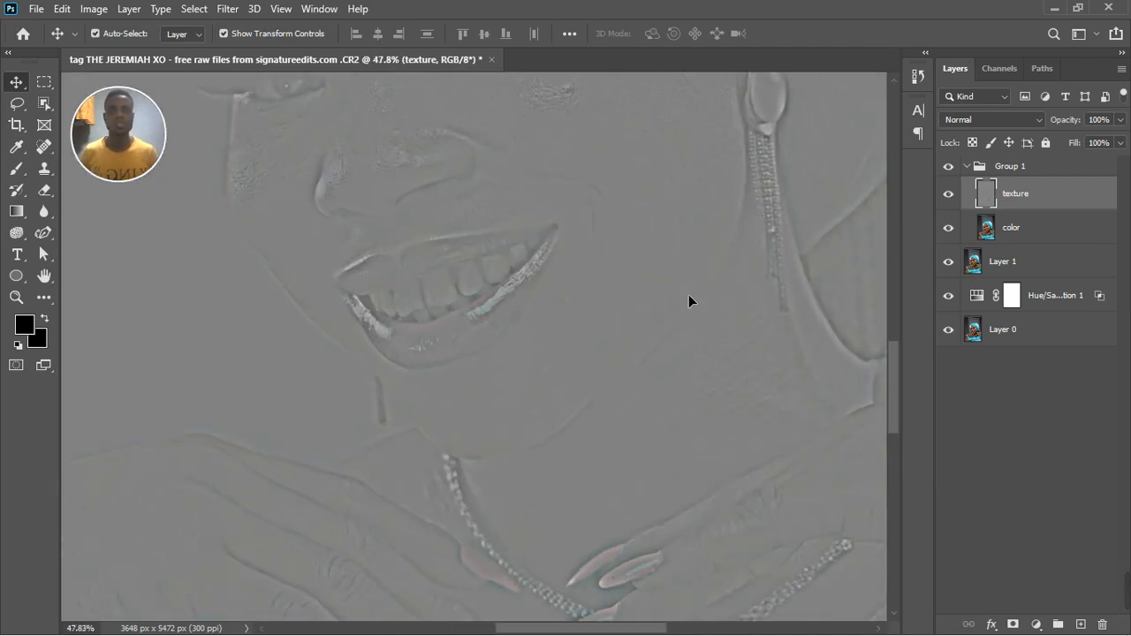
pyautogui.scroll(-6, 689, 300)
pyautogui.scroll(5, 716, 172)
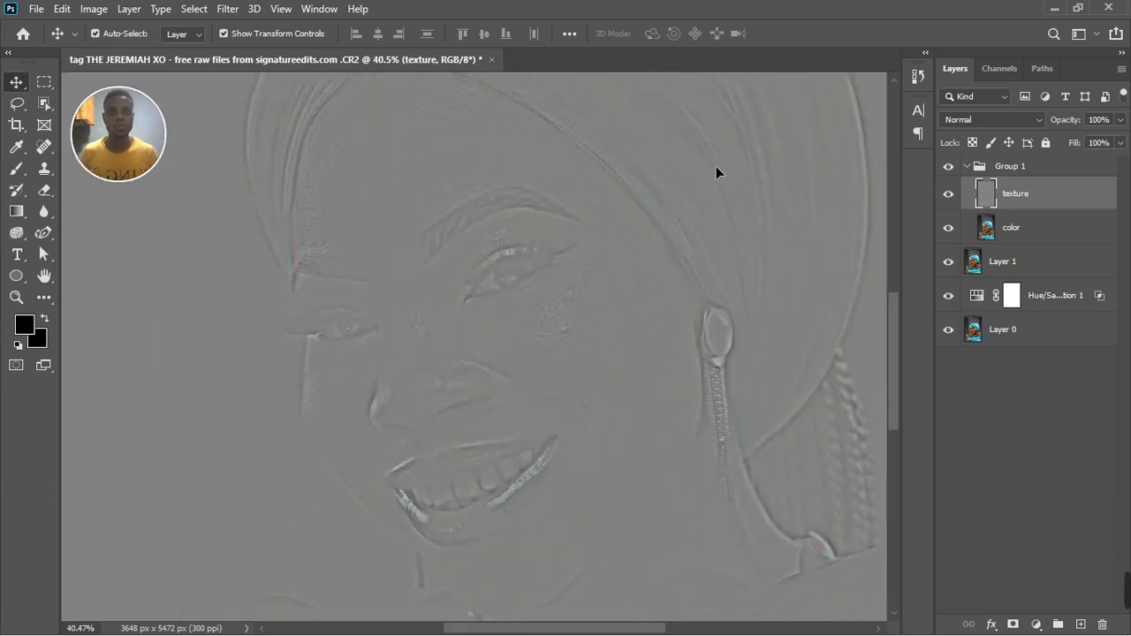
pyautogui.scroll(3, 595, 372)
pyautogui.scroll(-7, 608, 337)
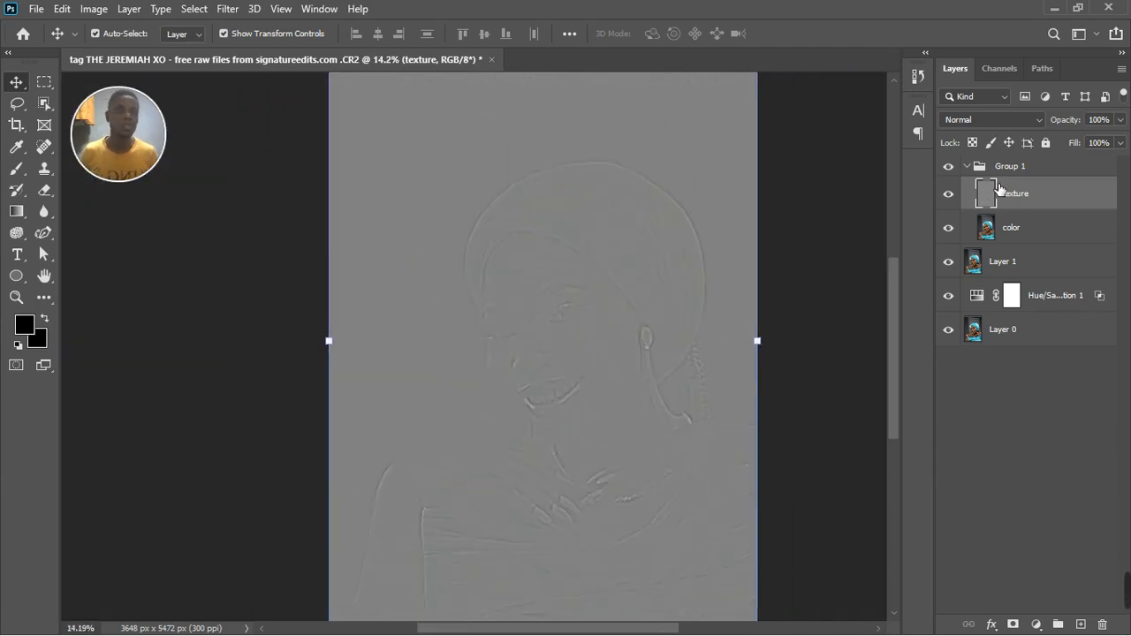
pyautogui.click(998, 119)
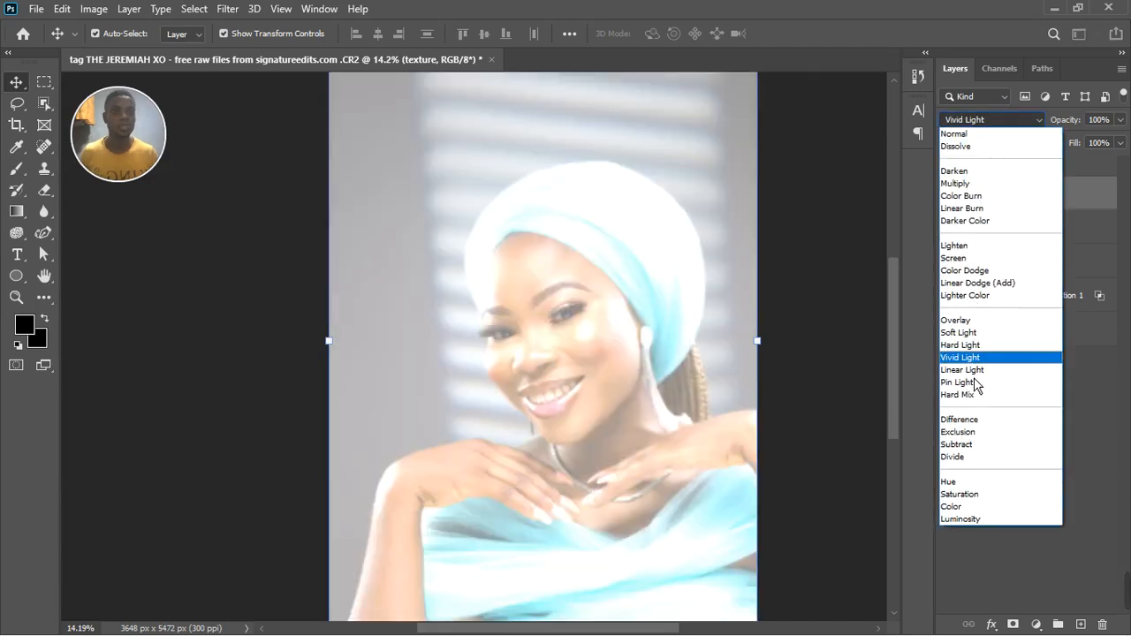
pyautogui.click(968, 348)
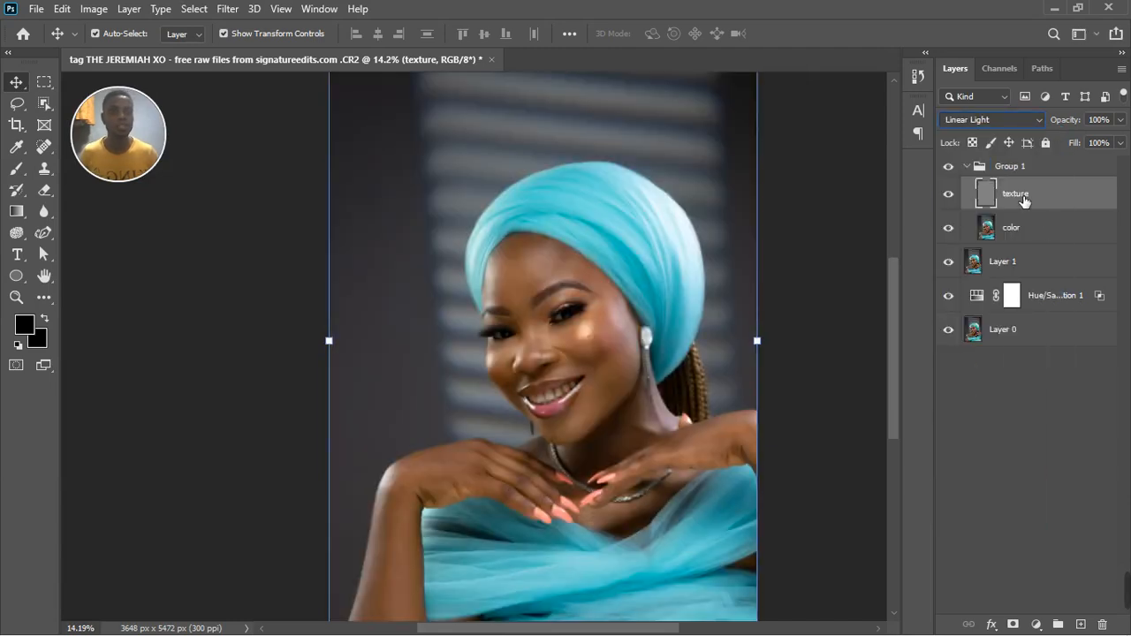
# Make the color layer active and switch to the Mixer Brush tool.
pyautogui.click(1063, 235)
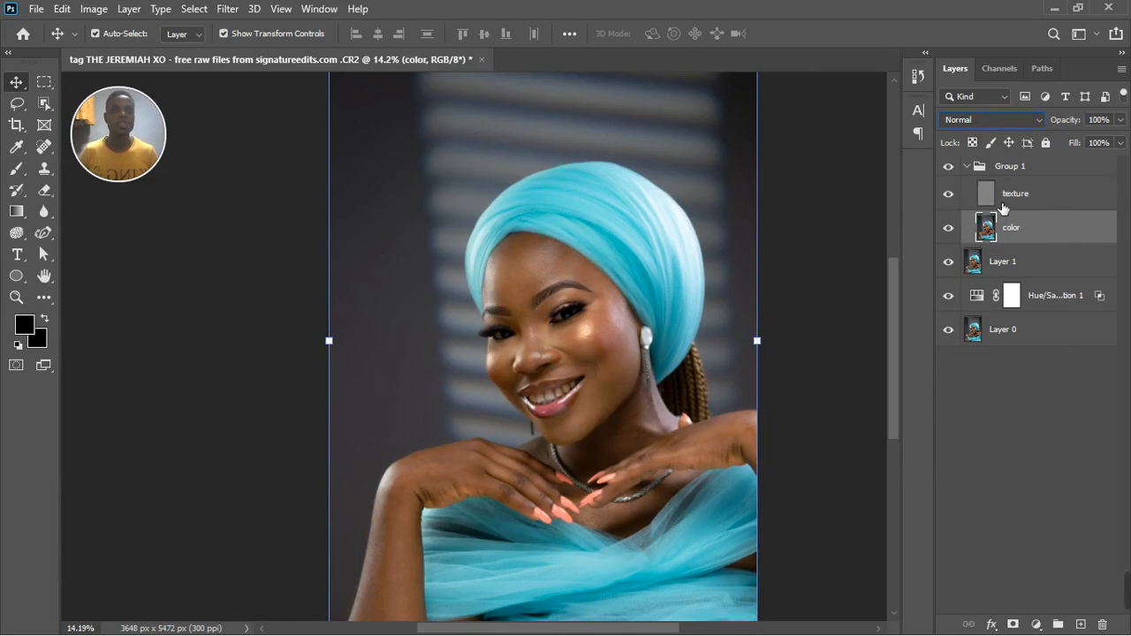
pyautogui.hotkey('alt', ']')
pyautogui.scroll(3, 603, 257)
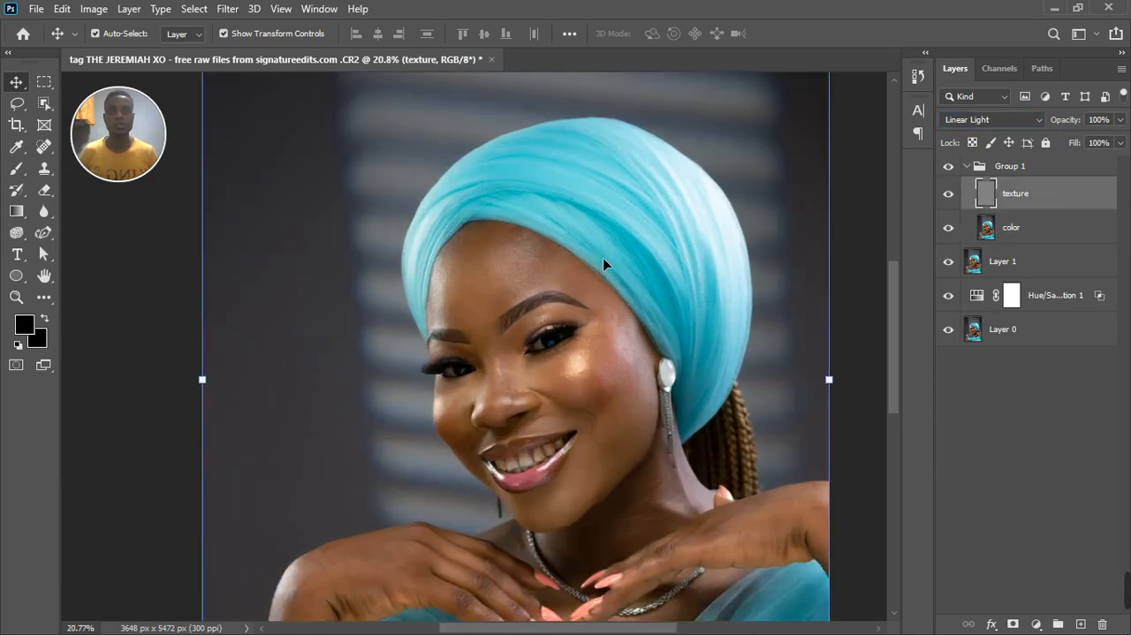
pyautogui.click(1026, 235)
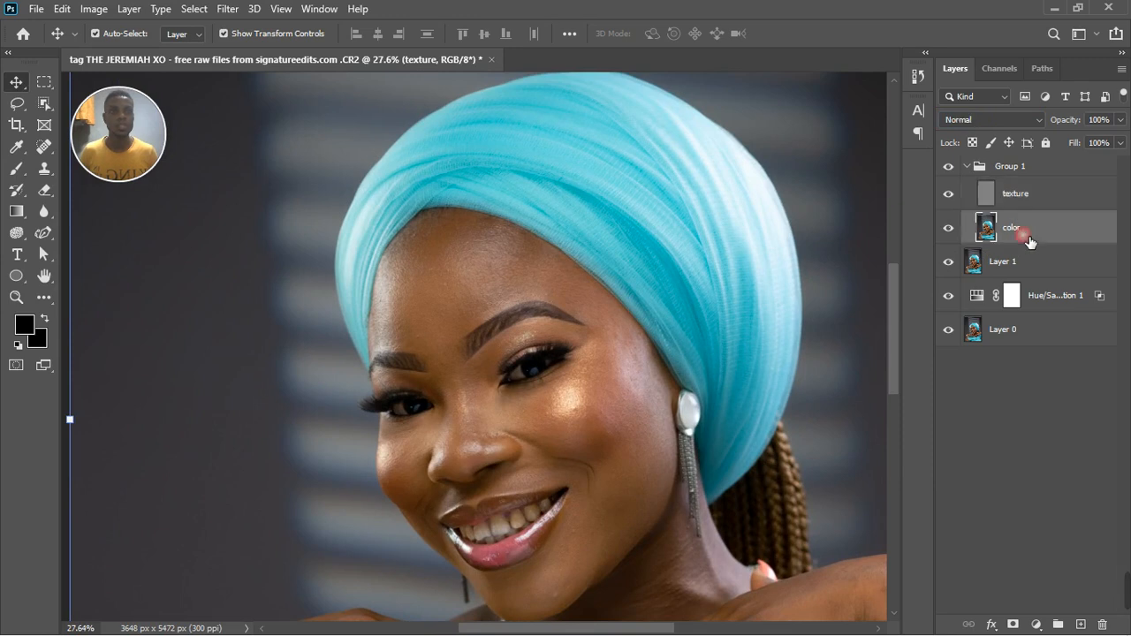
pyautogui.click(16, 168)
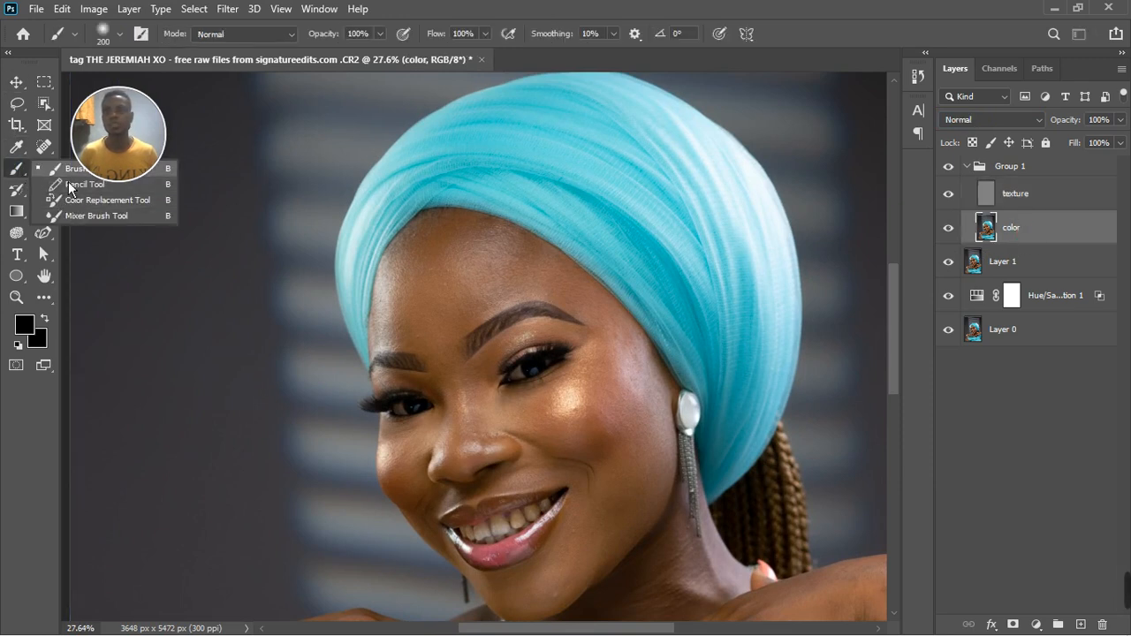
pyautogui.click(74, 218)
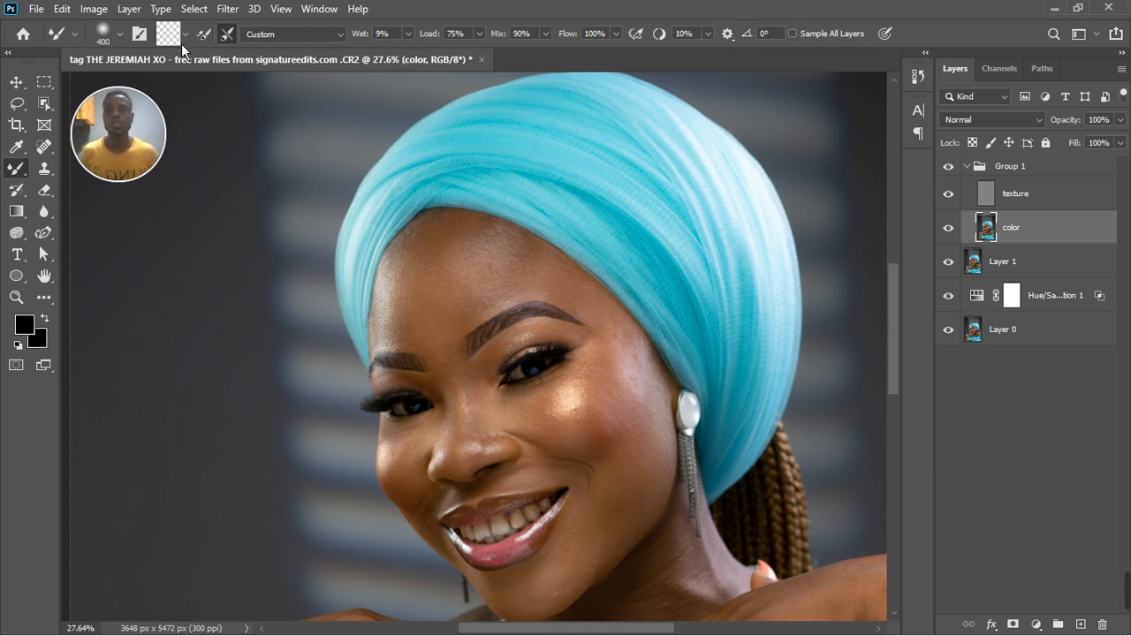
# Reduce the Mixer Brush to size 150 and blend the uneven skin tones between the eye and the earring on the color layer.
pyautogui.press('[')
pyautogui.press('[')
pyautogui.press('[')
pyautogui.press('[')
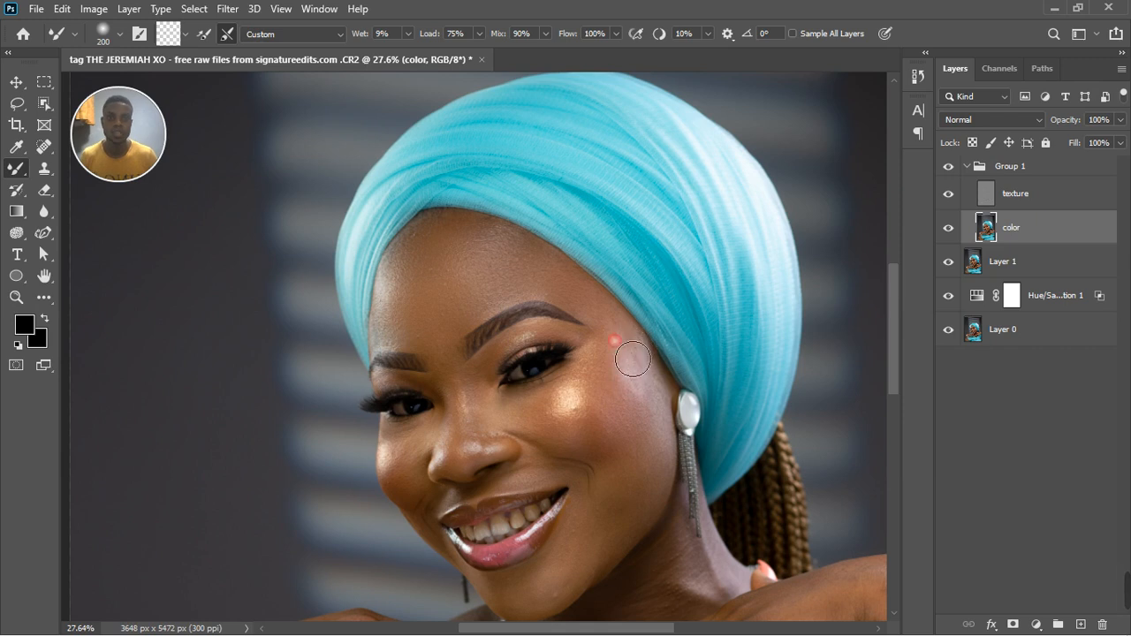
pyautogui.press('[')
pyautogui.press('[')
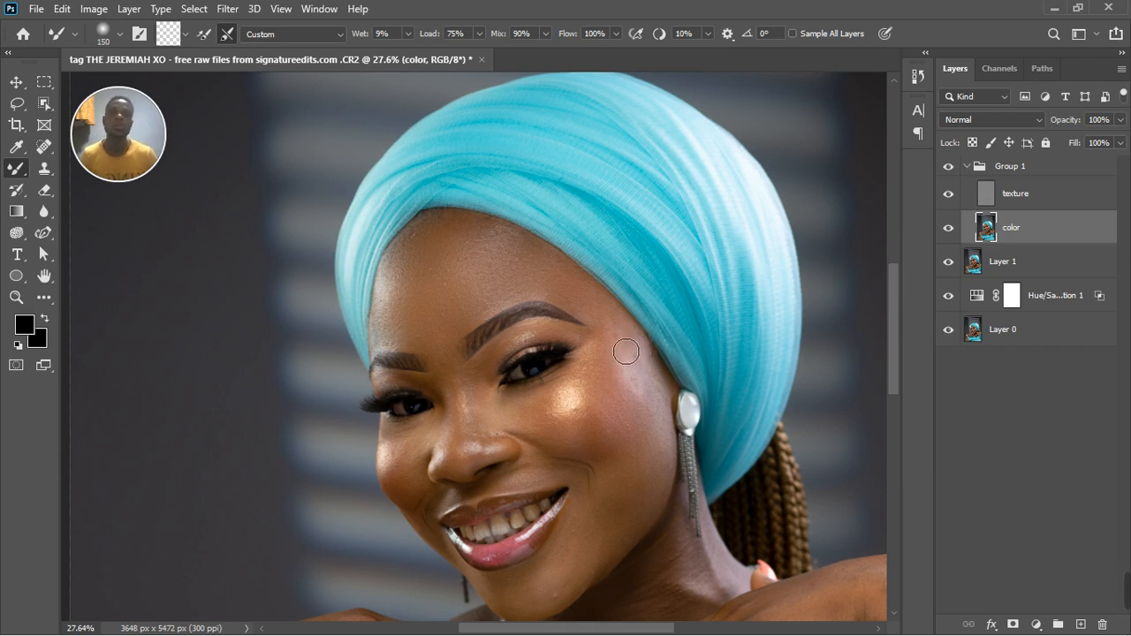
pyautogui.moveTo(611, 361); pyautogui.dragTo(638, 408)
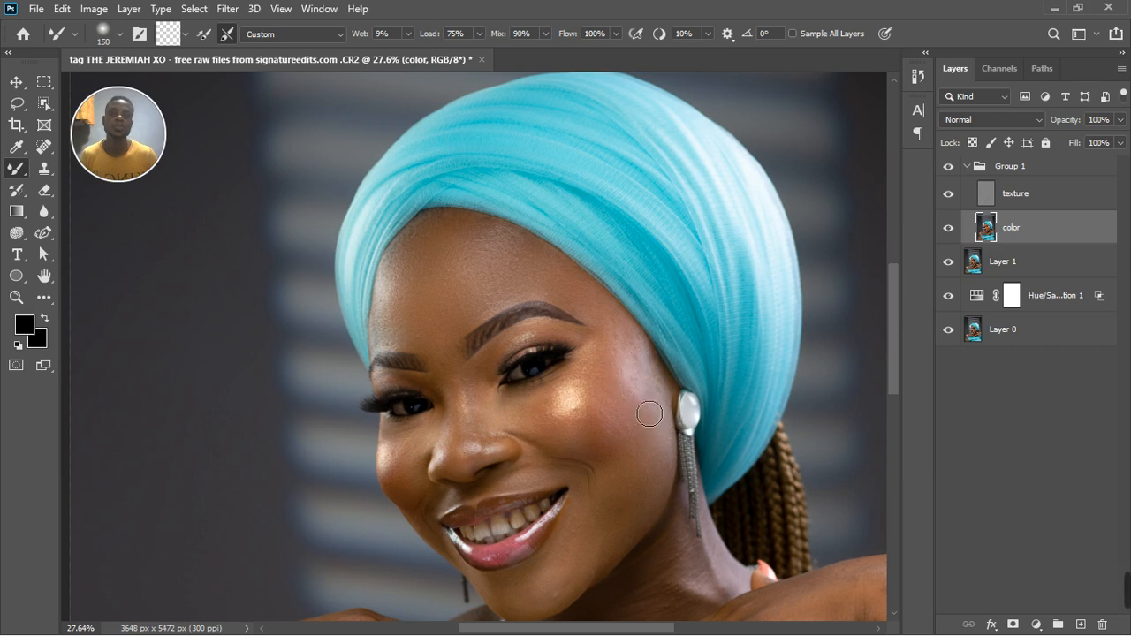
pyautogui.moveTo(666, 407); pyautogui.dragTo(634, 419)
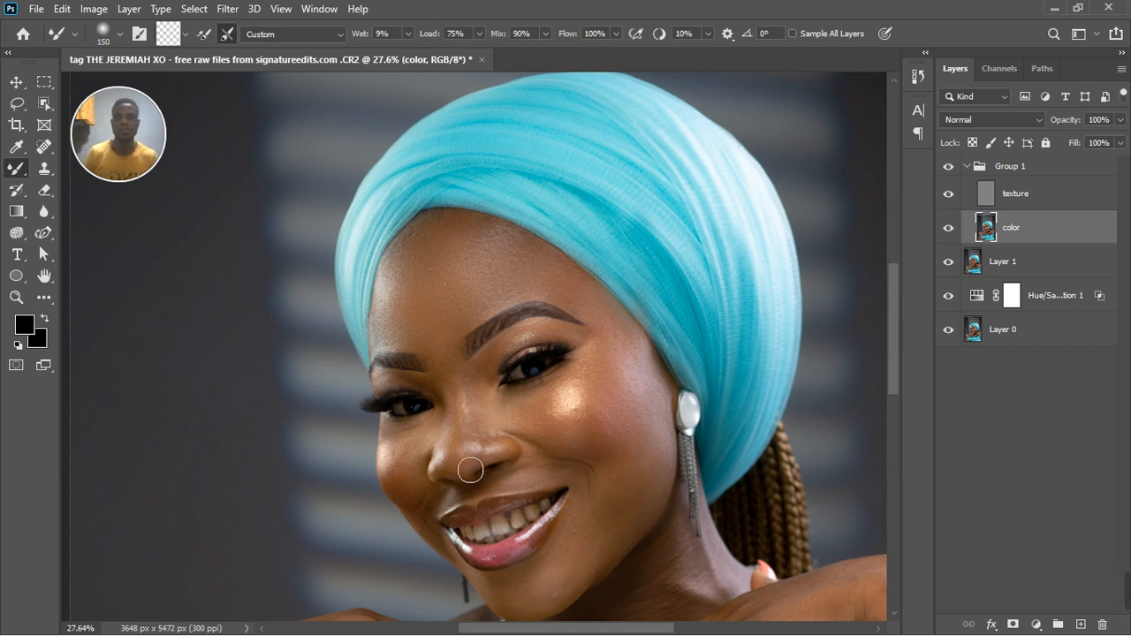
# Blend the skin tones beneath the inner corner of the eye and along the side of the nose.
pyautogui.scroll(3, 505, 480)
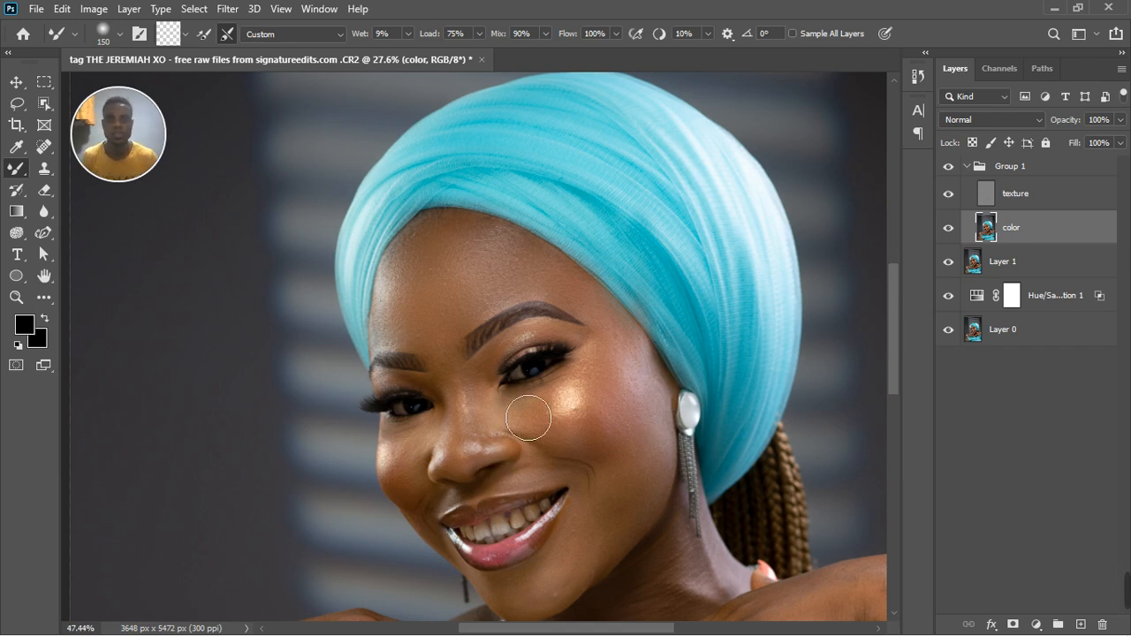
pyautogui.scroll(2, 529, 424)
pyautogui.scroll(-1, 522, 399)
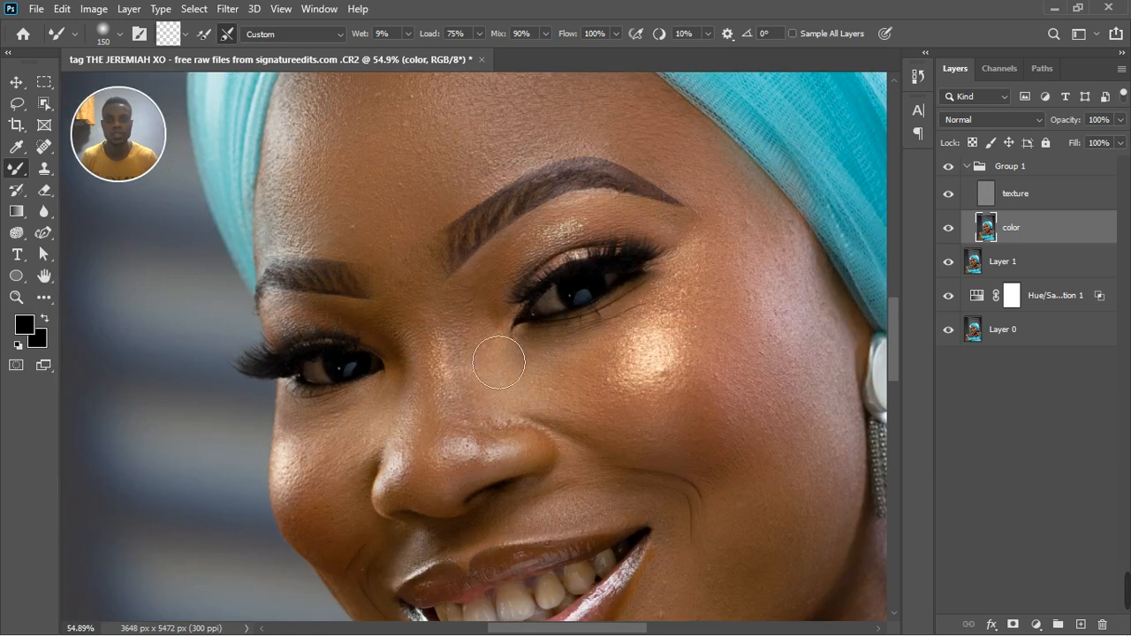
pyautogui.scroll(-1, 497, 349)
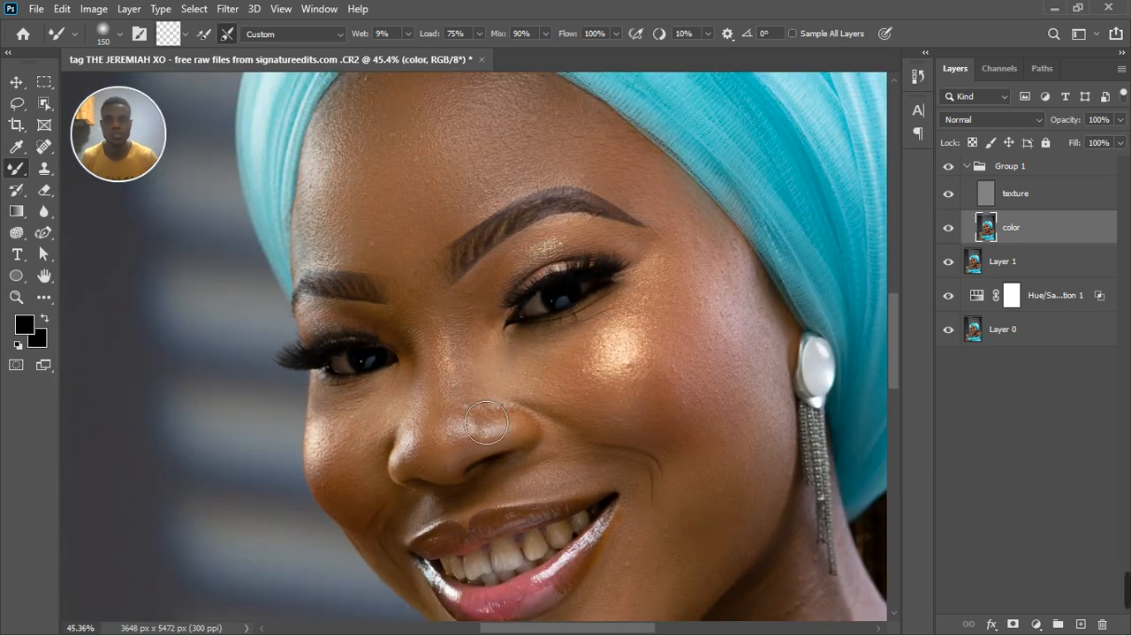
pyautogui.moveTo(506, 370); pyautogui.dragTo(551, 398)
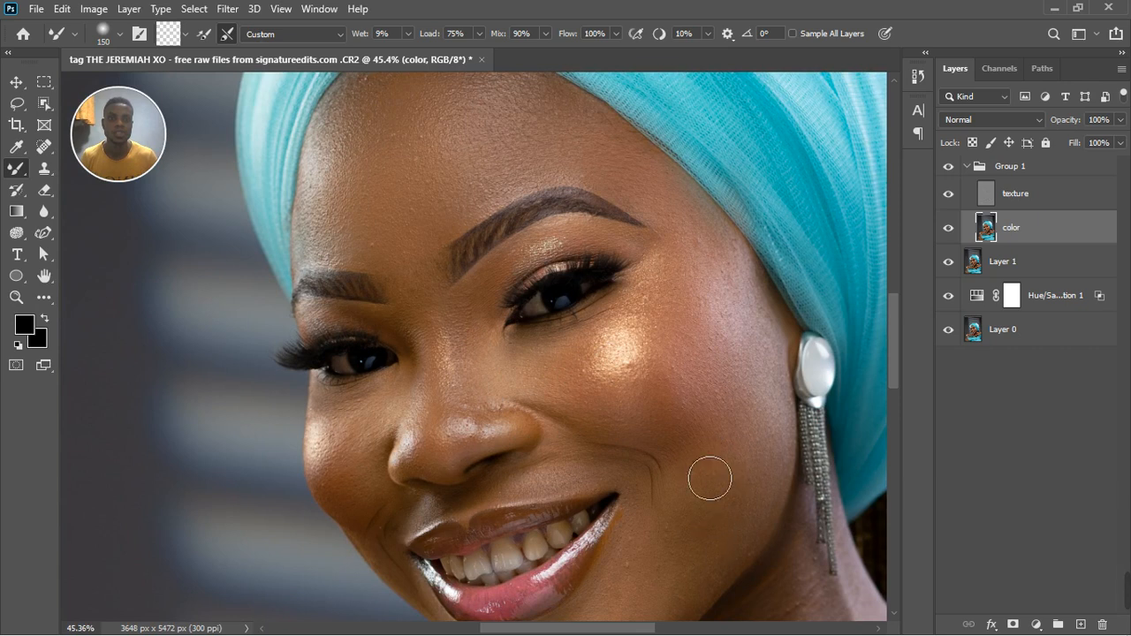
# Blend the lower cheek near the jawline and enlarge the Mixer Brush to size 250.
pyautogui.moveTo(733, 513); pyautogui.dragTo(734, 514)
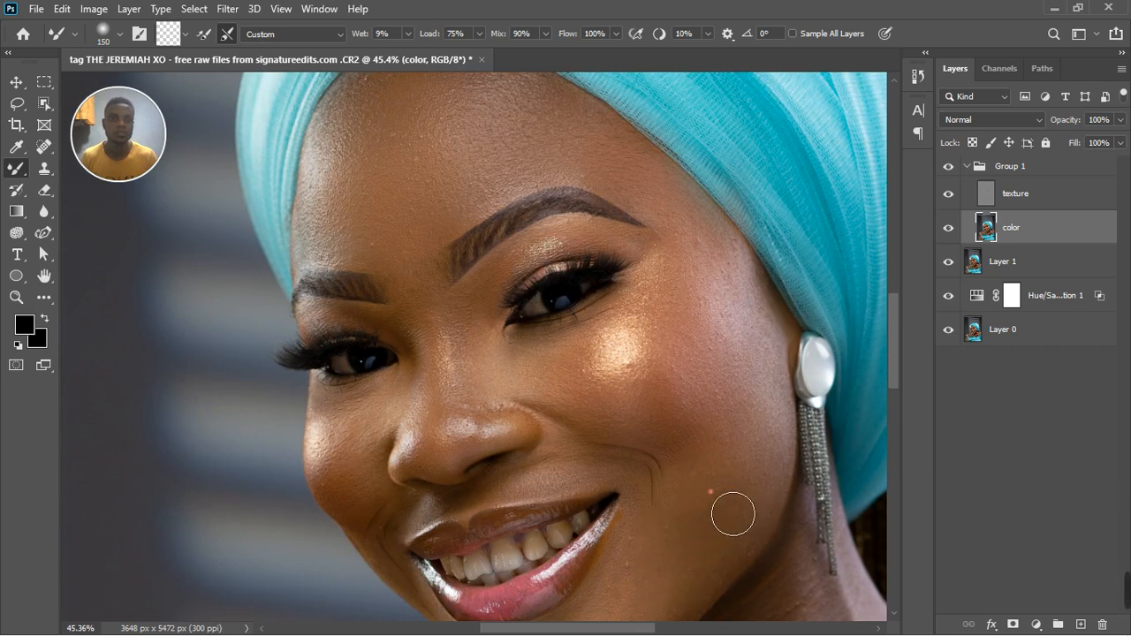
pyautogui.press(']')
pyautogui.press(']')
pyautogui.press(']')
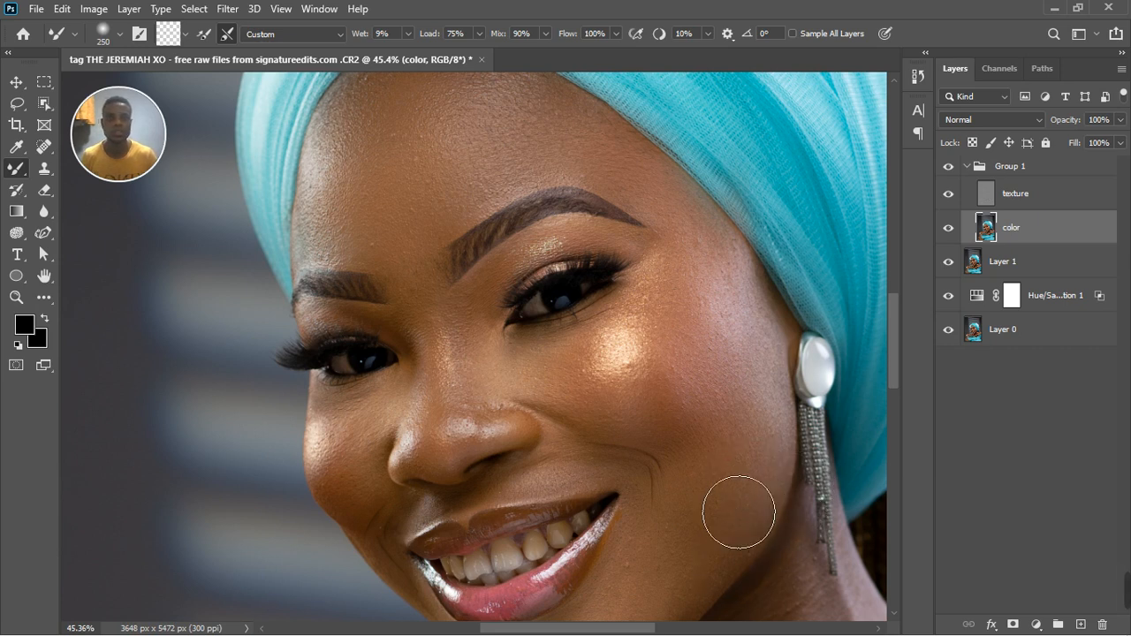
pyautogui.scroll(-1, 757, 492)
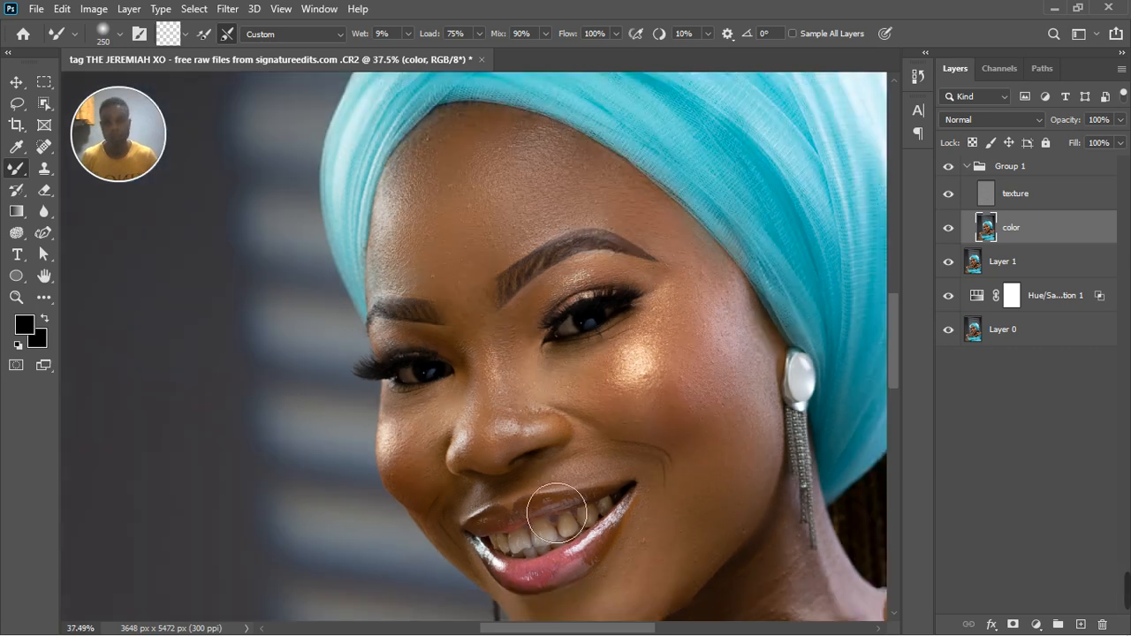
# Reduce the Mixer Brush to about size 175 and blend the shaded skin on the cheek beside the nostril.
pyautogui.press('[')
pyautogui.press('[')
pyautogui.scroll(4, 436, 477)
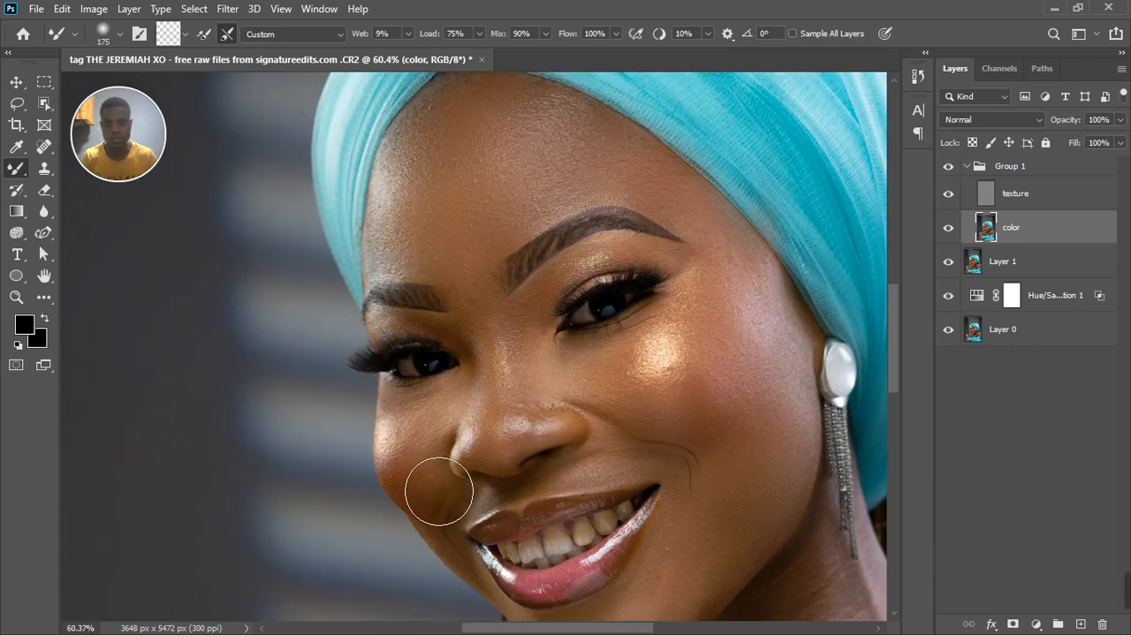
pyautogui.press('[')
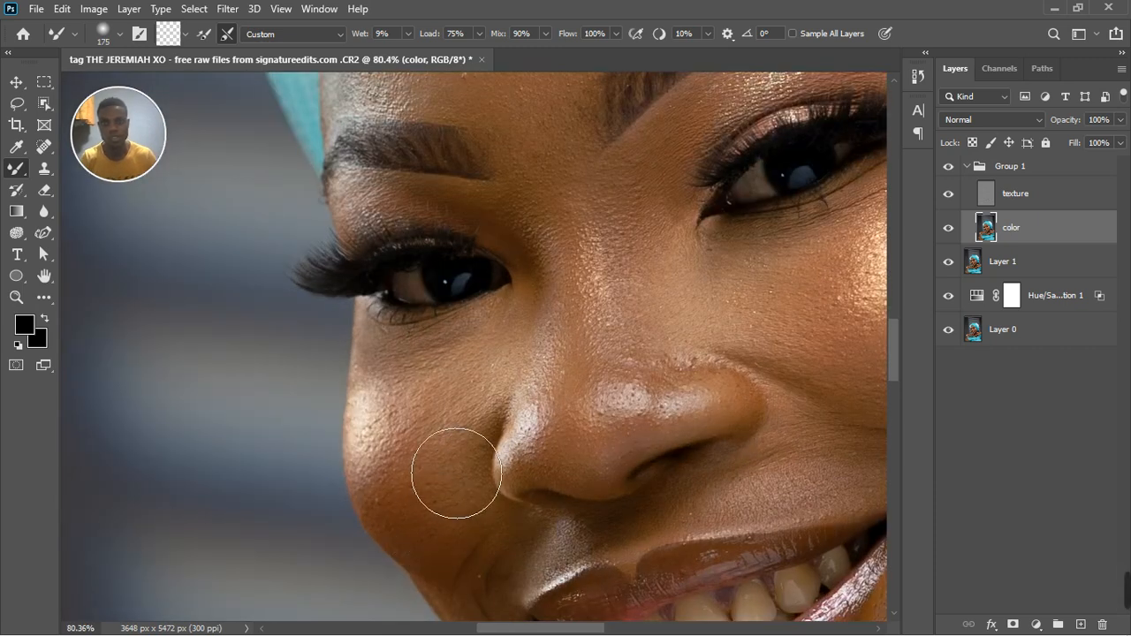
pyautogui.moveTo(423, 450)
pyautogui.mouseDown()
pyautogui.moveTo(468, 550)
pyautogui.moveTo(441, 577)
pyautogui.moveTo(431, 538)
pyautogui.moveTo(412, 526)
pyautogui.moveTo(435, 529)
pyautogui.moveTo(441, 485)
pyautogui.moveTo(425, 503)
pyautogui.moveTo(425, 531)
pyautogui.moveTo(442, 550)
pyautogui.moveTo(458, 547)
pyautogui.moveTo(430, 528)
pyautogui.moveTo(427, 551)
pyautogui.moveTo(452, 569)
pyautogui.moveTo(471, 563)
pyautogui.moveTo(482, 589)
pyautogui.moveTo(470, 565)
pyautogui.moveTo(473, 464)
pyautogui.moveTo(489, 422)
pyautogui.mouseUp()
# Reduce the Mixer Brush to size 100 and blend the skin tones along the nose bridge and around the side of the nose.
pyautogui.press('[')
pyautogui.press('[')
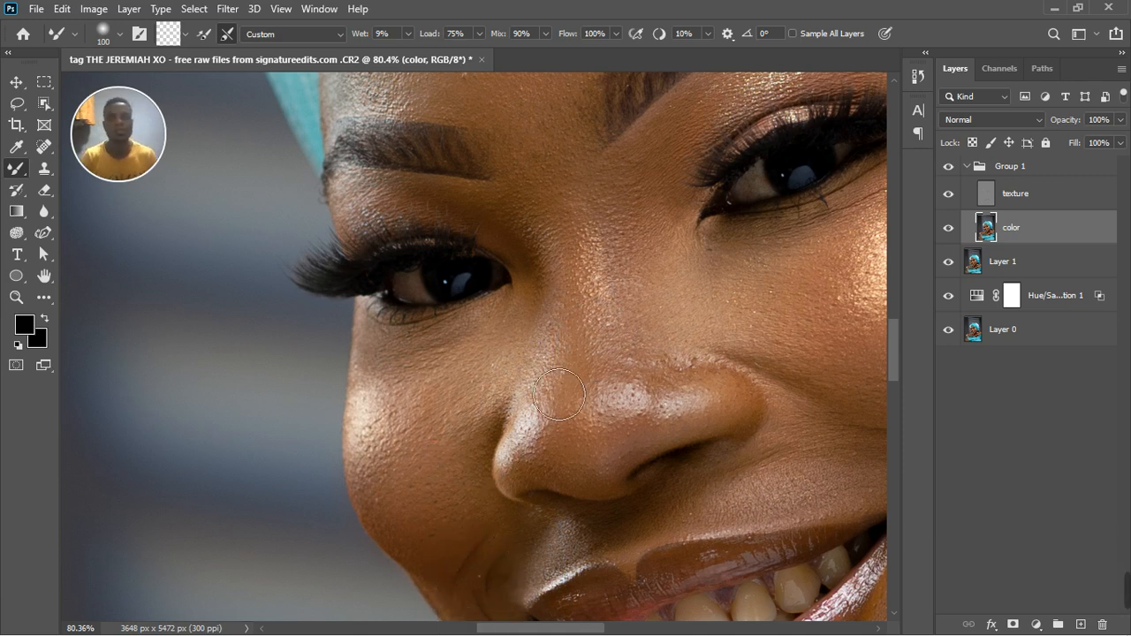
pyautogui.moveTo(634, 336)
pyautogui.mouseDown()
pyautogui.moveTo(647, 252)
pyautogui.moveTo(624, 271)
pyautogui.moveTo(613, 265)
pyautogui.moveTo(625, 314)
pyautogui.moveTo(704, 307)
pyautogui.moveTo(697, 352)
pyautogui.moveTo(625, 279)
pyautogui.moveTo(626, 243)
pyautogui.moveTo(613, 253)
pyautogui.moveTo(657, 295)
pyautogui.moveTo(636, 334)
pyautogui.moveTo(646, 366)
pyautogui.moveTo(619, 385)
pyautogui.moveTo(629, 402)
pyautogui.moveTo(654, 326)
pyautogui.moveTo(660, 346)
pyautogui.moveTo(655, 313)
pyautogui.moveTo(661, 323)
pyautogui.moveTo(645, 312)
pyautogui.moveTo(638, 282)
pyautogui.moveTo(650, 283)
pyautogui.moveTo(628, 267)
pyautogui.moveTo(740, 338)
pyautogui.moveTo(702, 310)
pyautogui.moveTo(642, 315)
pyautogui.moveTo(640, 303)
pyautogui.moveTo(572, 288)
pyautogui.moveTo(616, 223)
pyautogui.moveTo(624, 244)
pyautogui.moveTo(627, 232)
pyautogui.moveTo(656, 259)
pyautogui.moveTo(649, 294)
pyautogui.moveTo(690, 343)
pyautogui.moveTo(676, 375)
pyautogui.moveTo(633, 402)
pyautogui.moveTo(688, 392)
pyautogui.moveTo(714, 445)
pyautogui.moveTo(664, 483)
pyautogui.moveTo(641, 468)
pyautogui.moveTo(580, 487)
pyautogui.moveTo(629, 489)
pyautogui.moveTo(617, 511)
pyautogui.moveTo(657, 475)
pyautogui.moveTo(549, 509)
pyautogui.moveTo(596, 501)
pyautogui.moveTo(618, 481)
pyautogui.moveTo(611, 497)
pyautogui.moveTo(649, 470)
pyautogui.moveTo(624, 518)
pyautogui.moveTo(681, 479)
pyautogui.moveTo(764, 473)
pyautogui.mouseUp()
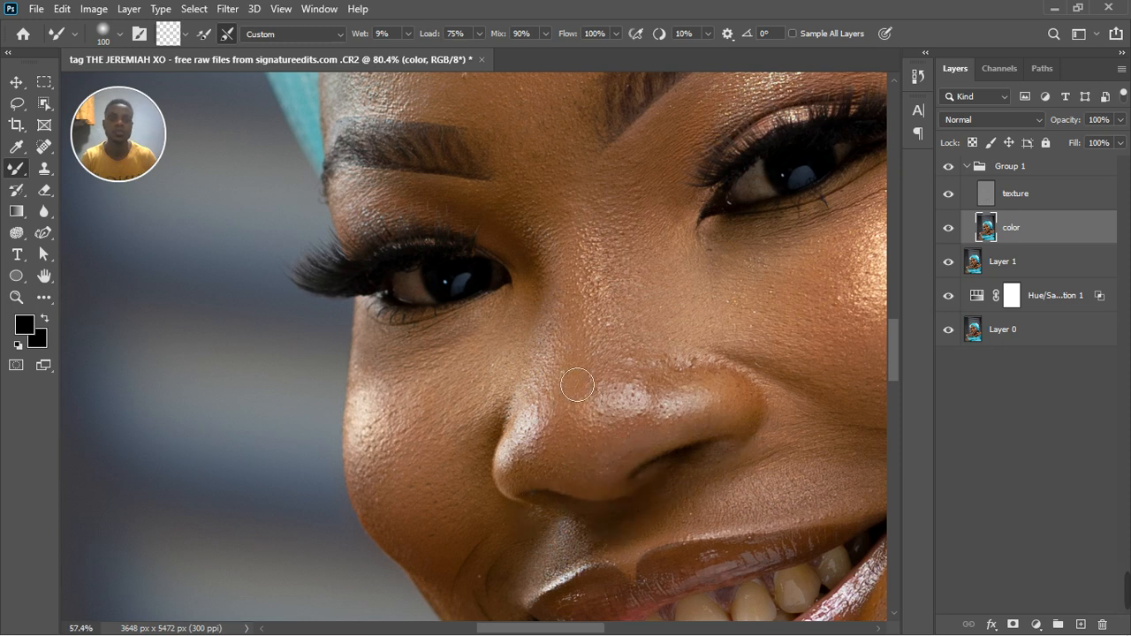
pyautogui.scroll(-3, 574, 380)
pyautogui.scroll(-2, 571, 314)
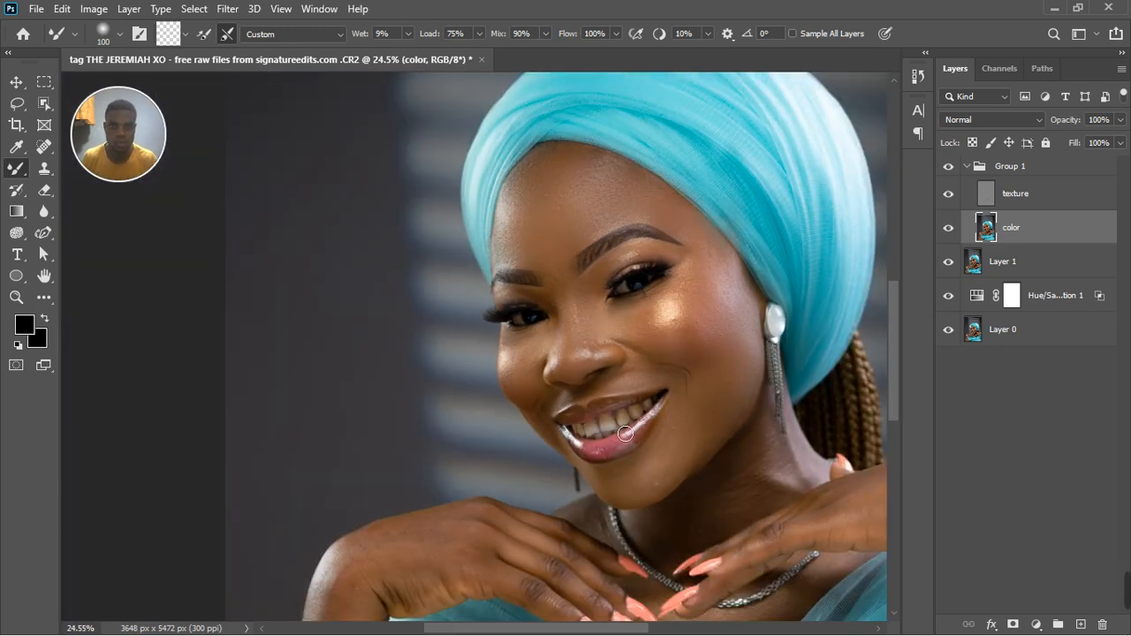
pyautogui.scroll(3, 627, 358)
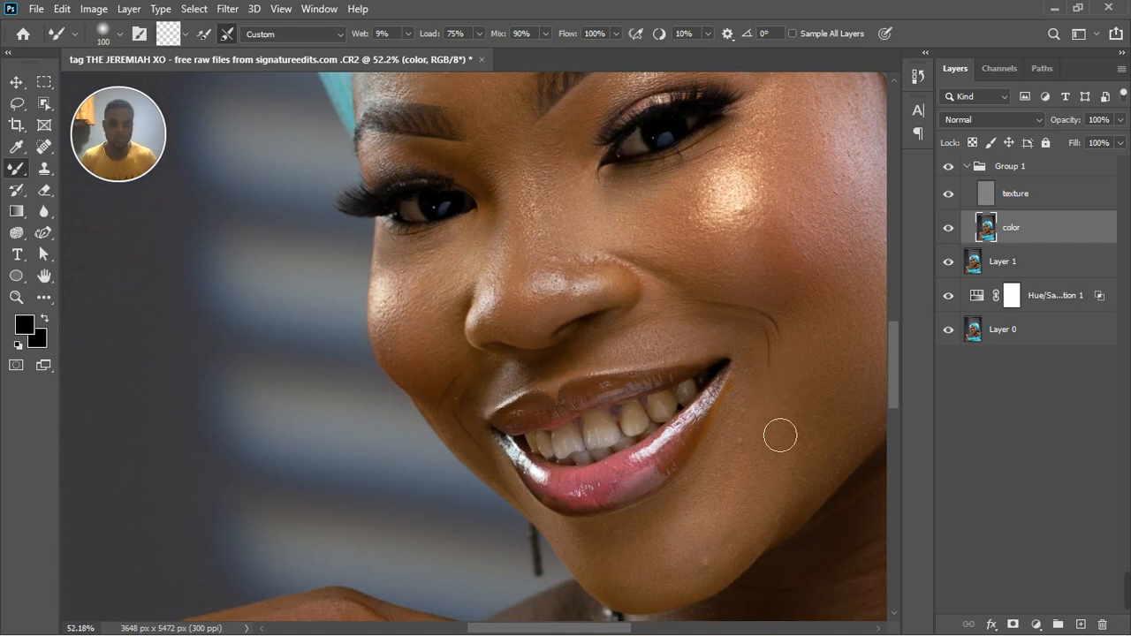
# Blend the skin beside the darker corner of the mouth and above the upper lip, with the Mixer Brush reduced to size 100.
pyautogui.press(']')
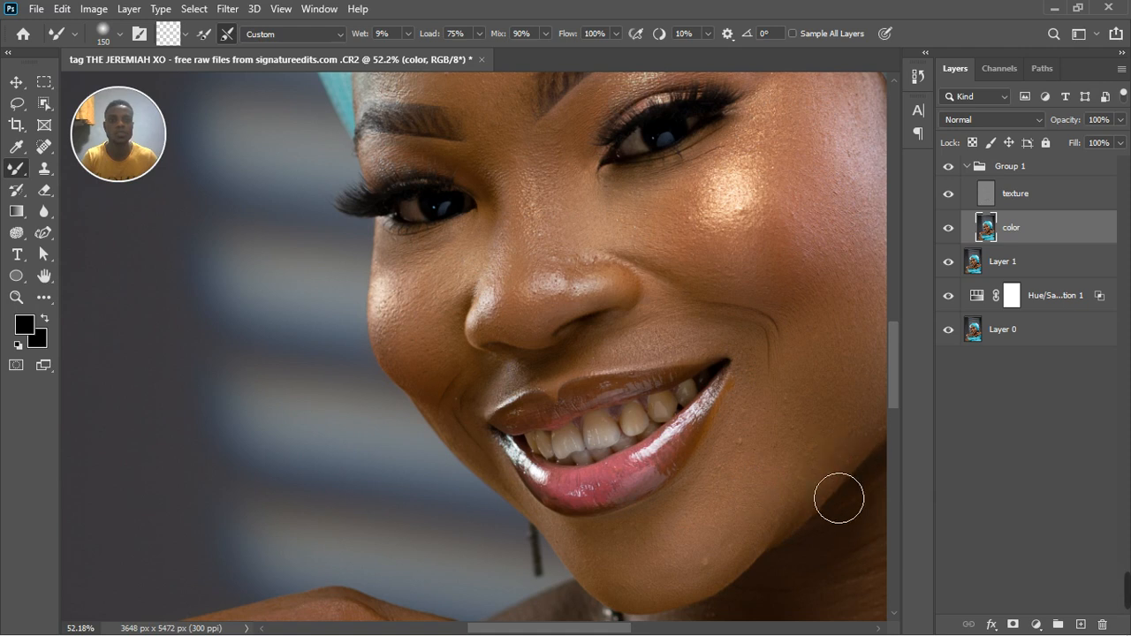
pyautogui.click(507, 428)
pyautogui.moveTo(507, 428); pyautogui.dragTo(473, 404)
pyautogui.press('[')
pyautogui.press('[')
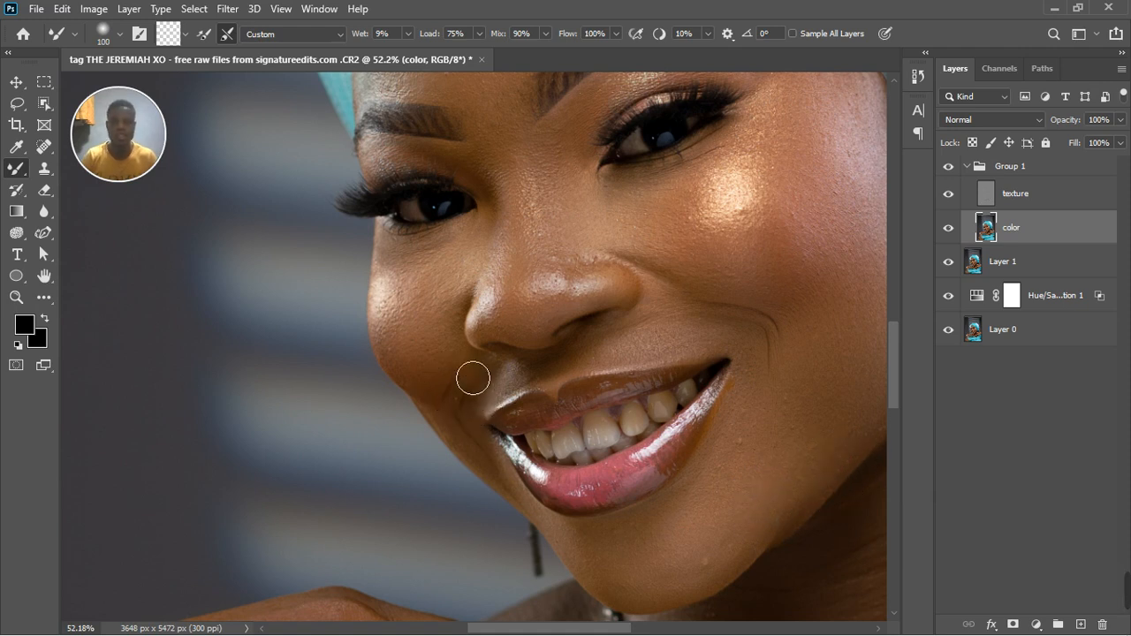
pyautogui.moveTo(542, 398)
pyautogui.mouseDown()
pyautogui.moveTo(573, 383)
pyautogui.moveTo(486, 403)
pyautogui.mouseUp()
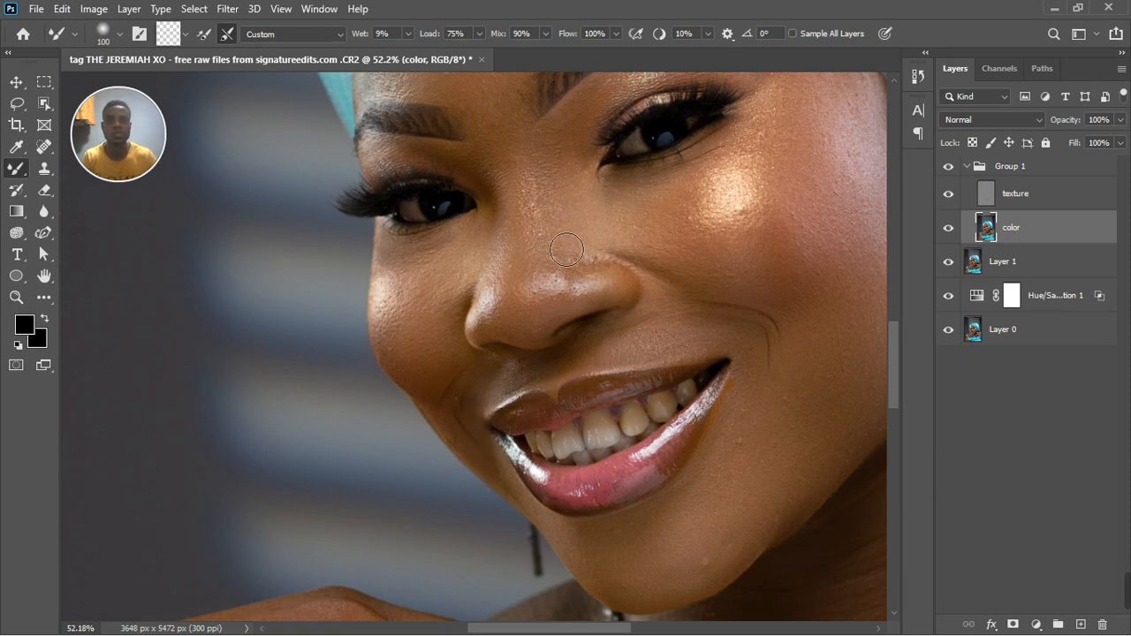
# Blend the skin beside the nostril and on the lower cheek next to the mouth, and enlarge the Mixer Brush to size 175.
pyautogui.moveTo(660, 276); pyautogui.dragTo(656, 301)
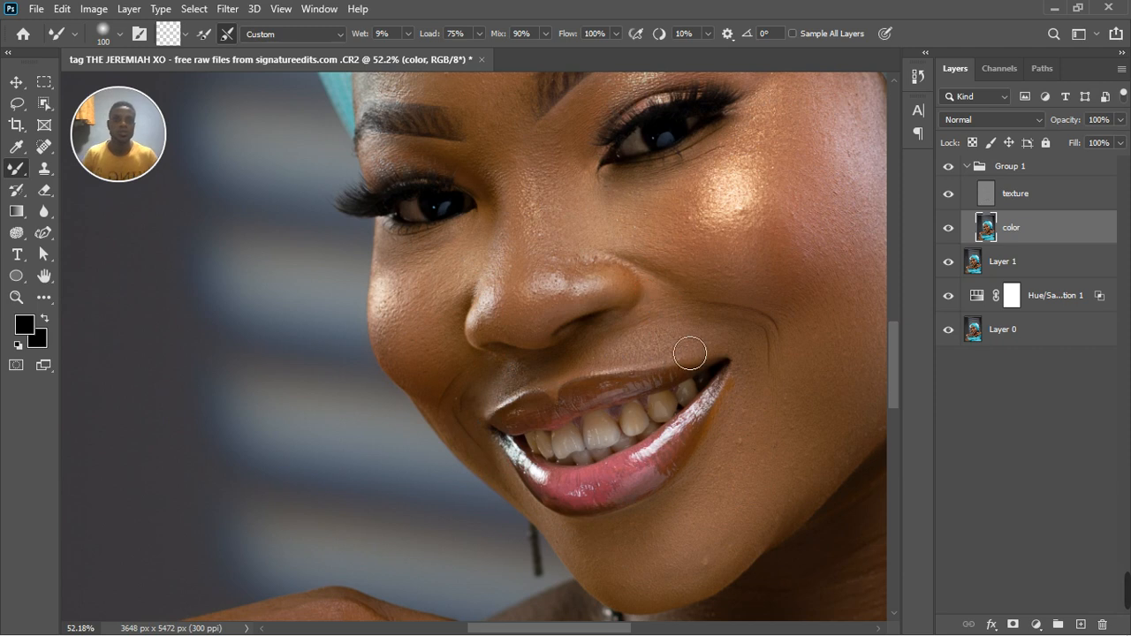
pyautogui.moveTo(767, 419); pyautogui.dragTo(756, 453)
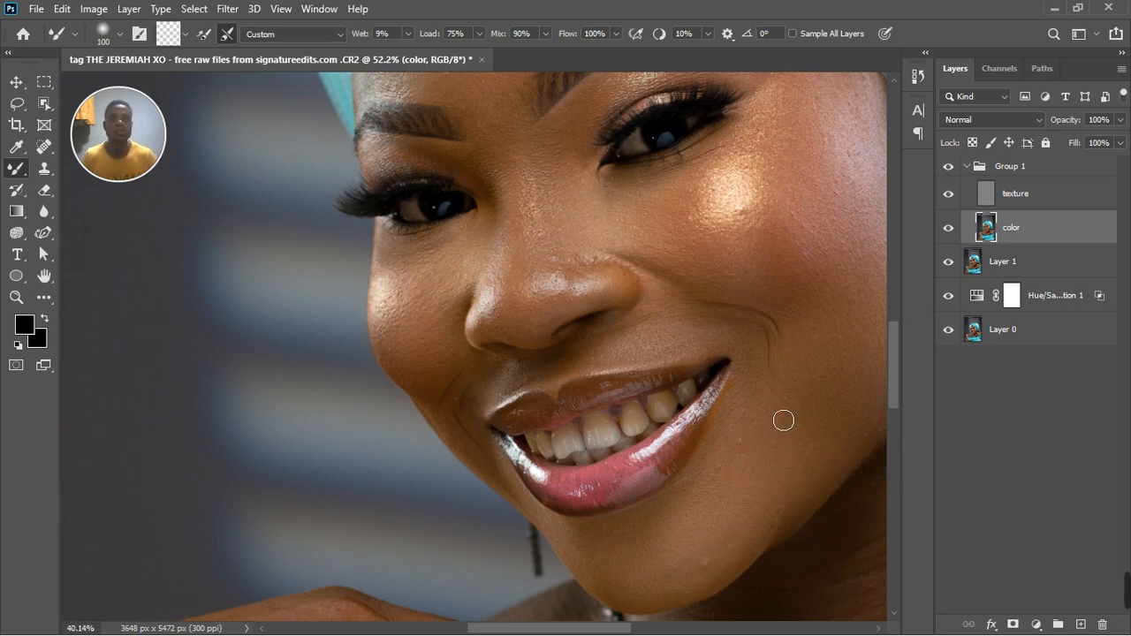
pyautogui.scroll(-5, 783, 413)
pyautogui.press(']')
pyautogui.press(']')
pyautogui.press(']')
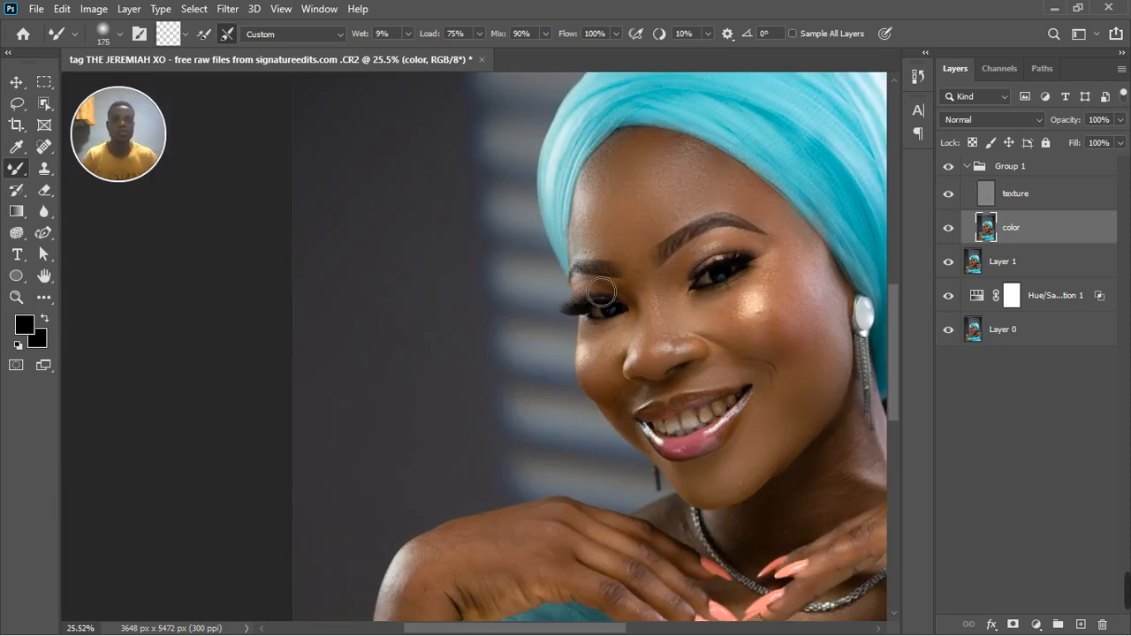
pyautogui.scroll(-1, 645, 364)
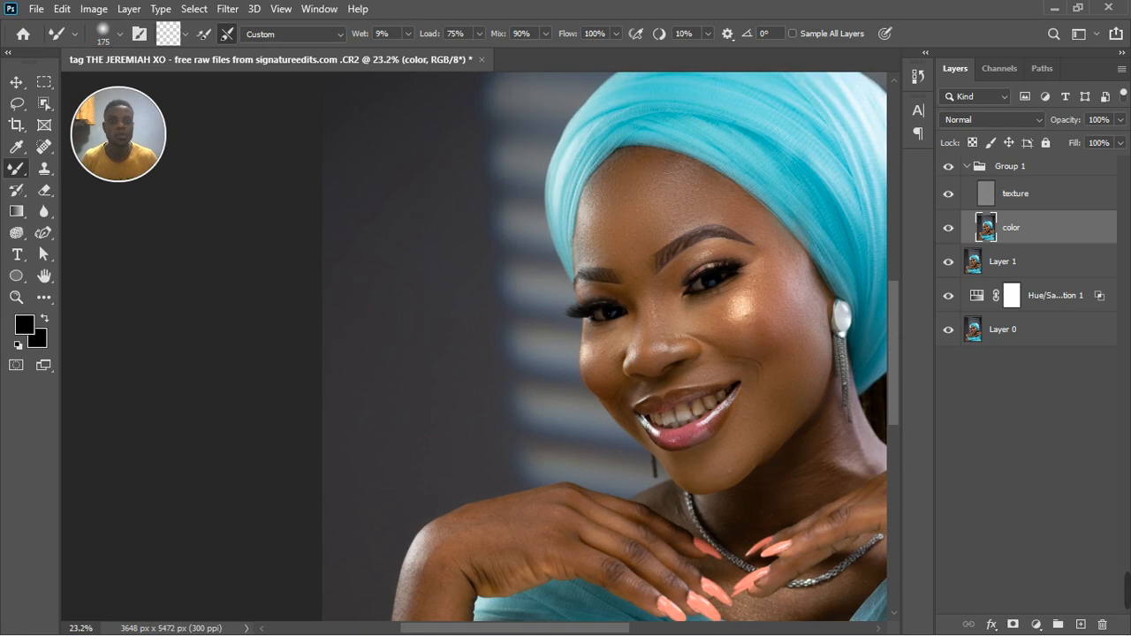
# Clean up the blemishes on the cheek and forehead on the texture layer with the Clone Stamp, enlarging the brush to size 60.
pyautogui.click(1048, 198)
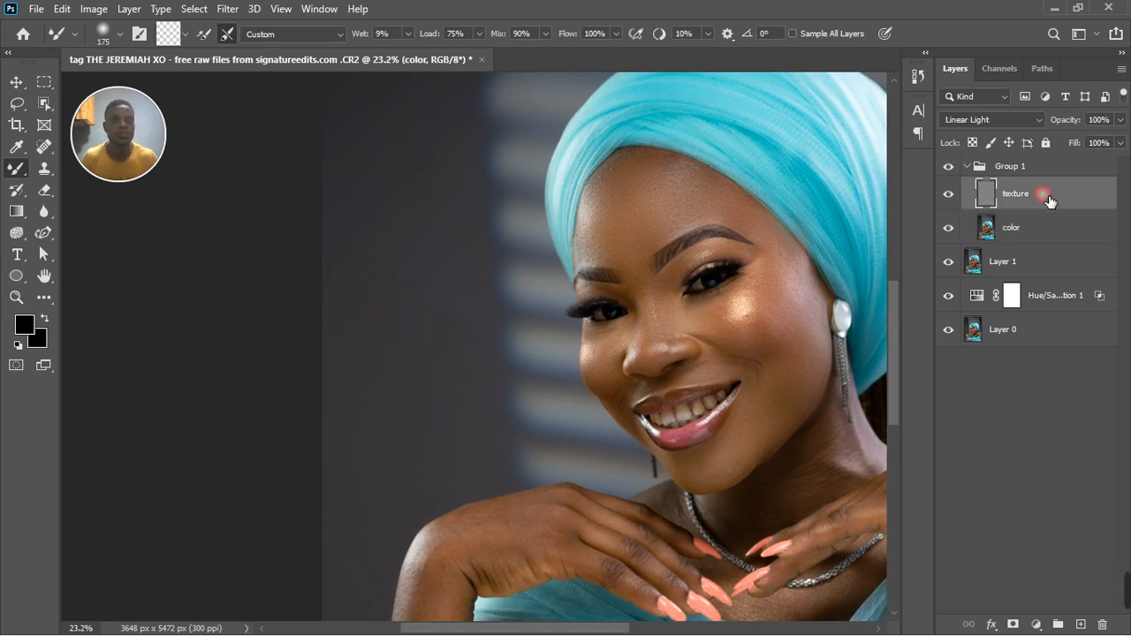
pyautogui.click(47, 182)
pyautogui.scroll(-1, 416, 340)
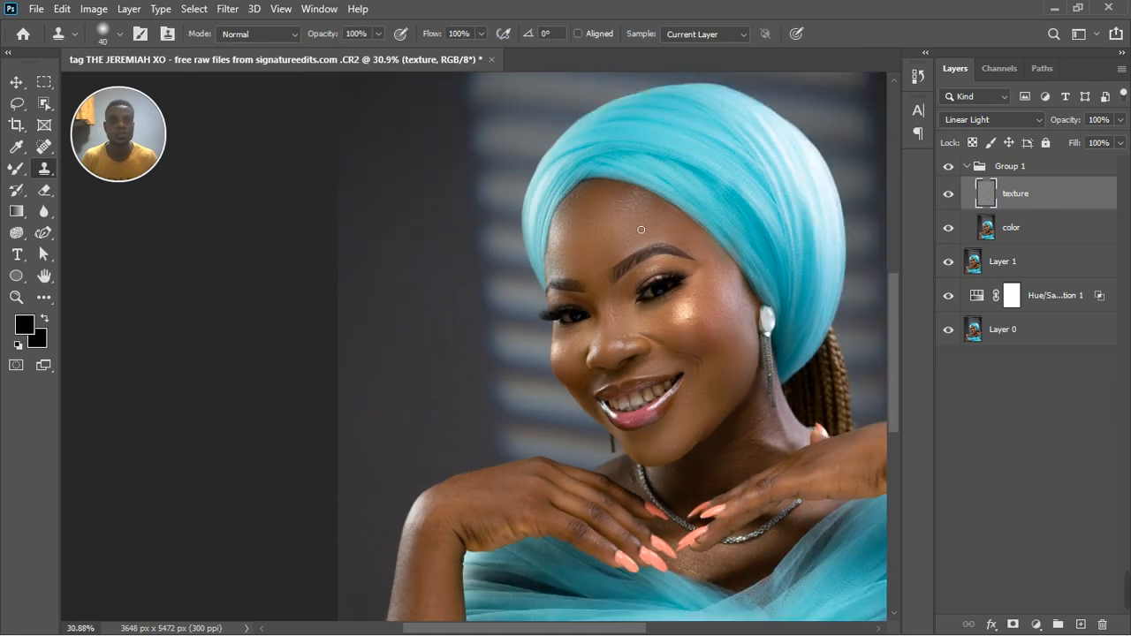
pyautogui.scroll(1, 640, 230)
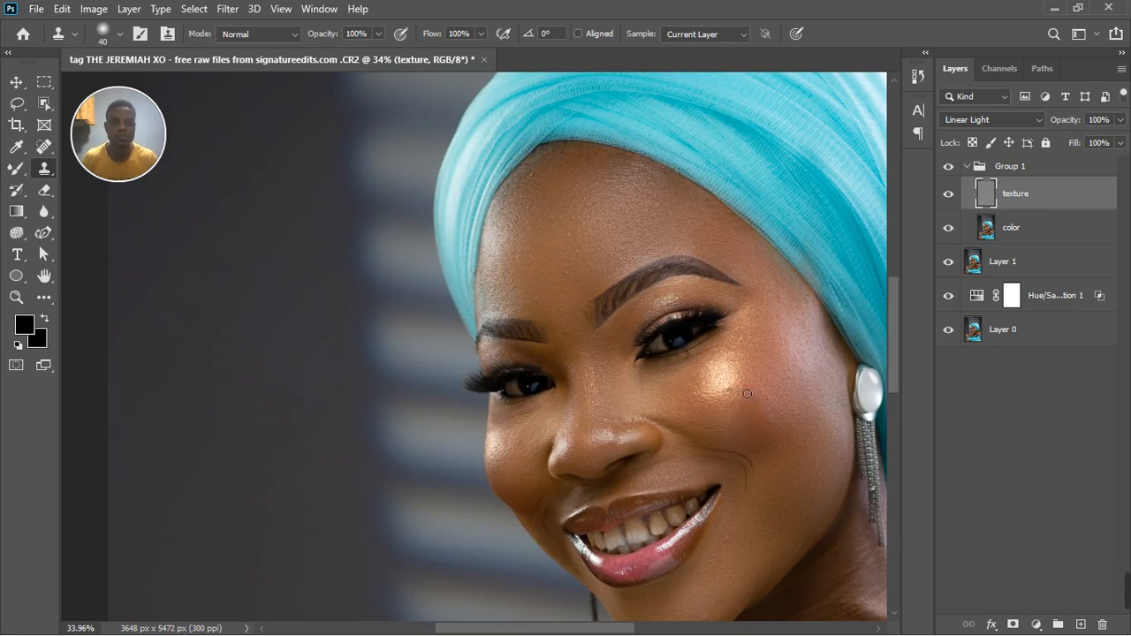
pyautogui.scroll(3, 746, 394)
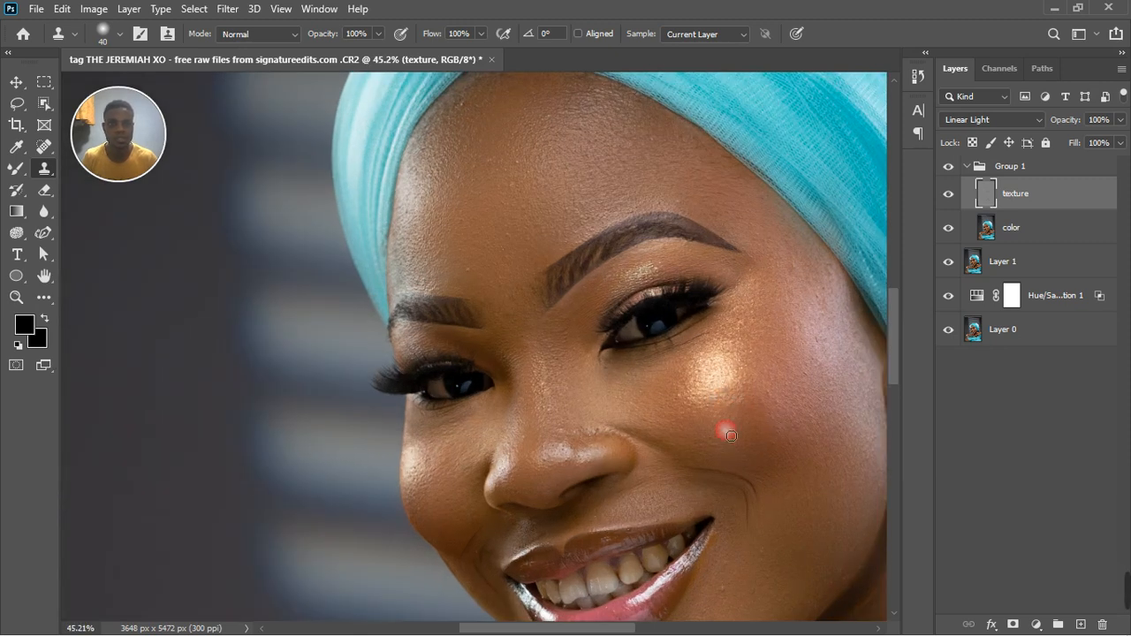
pyautogui.scroll(-2, 492, 435)
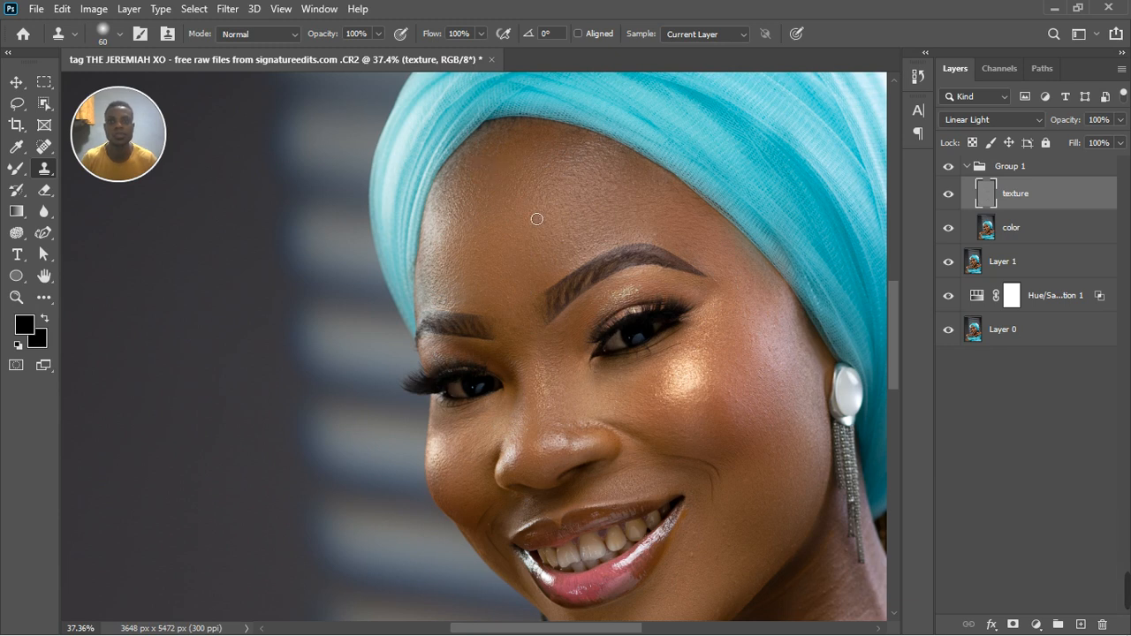
pyautogui.scroll(-3, 537, 218)
# Clone away the small blemishes on the lower cheek beside the corner of the mouth.
pyautogui.scroll(7, 625, 507)
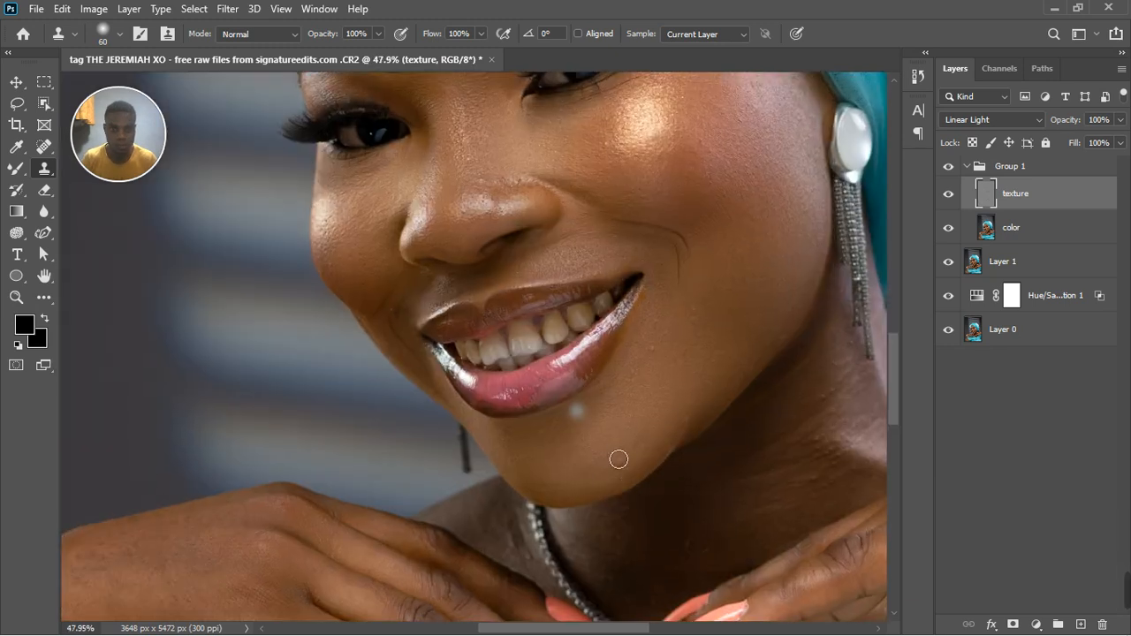
pyautogui.click(686, 282)
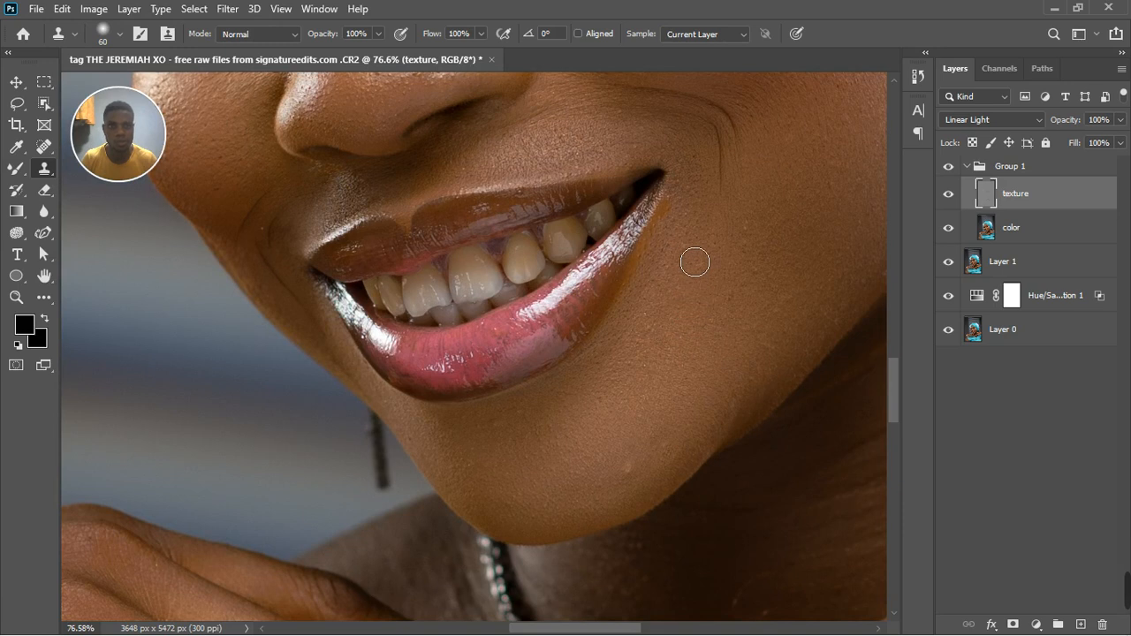
pyautogui.click(765, 236)
pyautogui.click(763, 283)
pyautogui.click(796, 317)
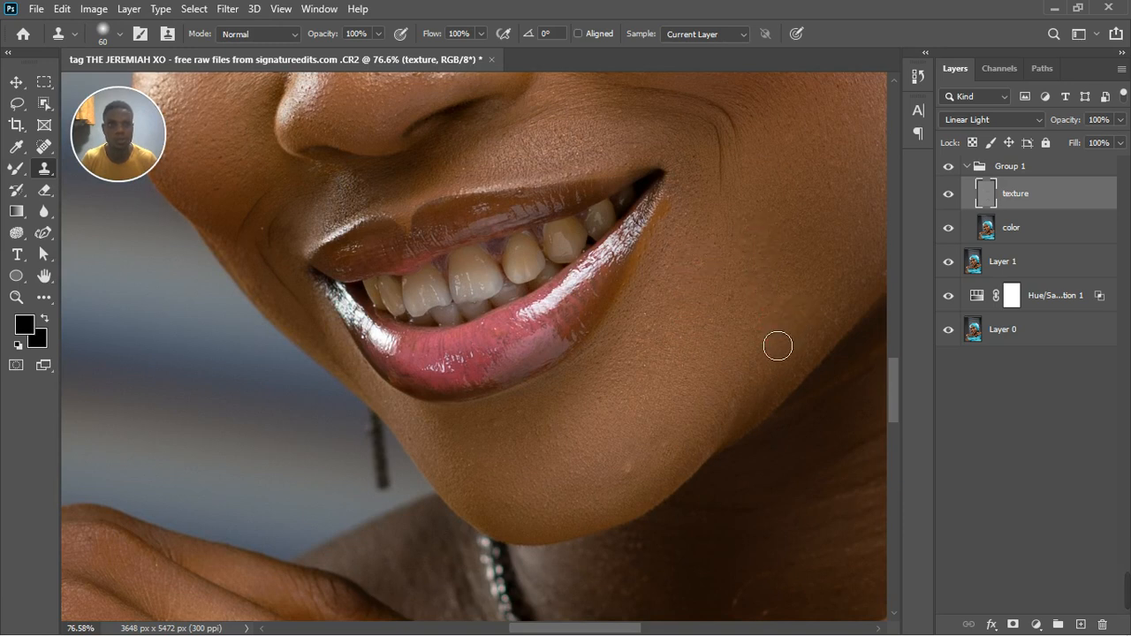
# Clone clean skin texture over the blemishes on the chin and along the jawline.
pyautogui.keyDown('alt'); pyautogui.click(669, 427); pyautogui.keyUp('alt')
pyautogui.click(684, 439)
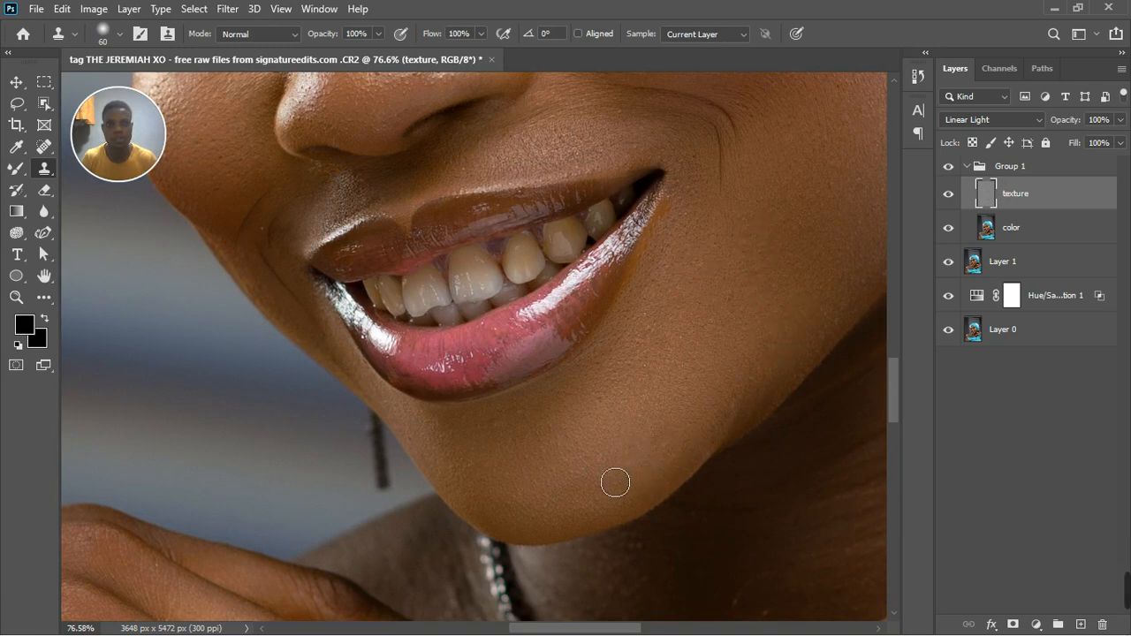
pyautogui.keyDown('alt'); pyautogui.click(764, 383); pyautogui.keyUp('alt')
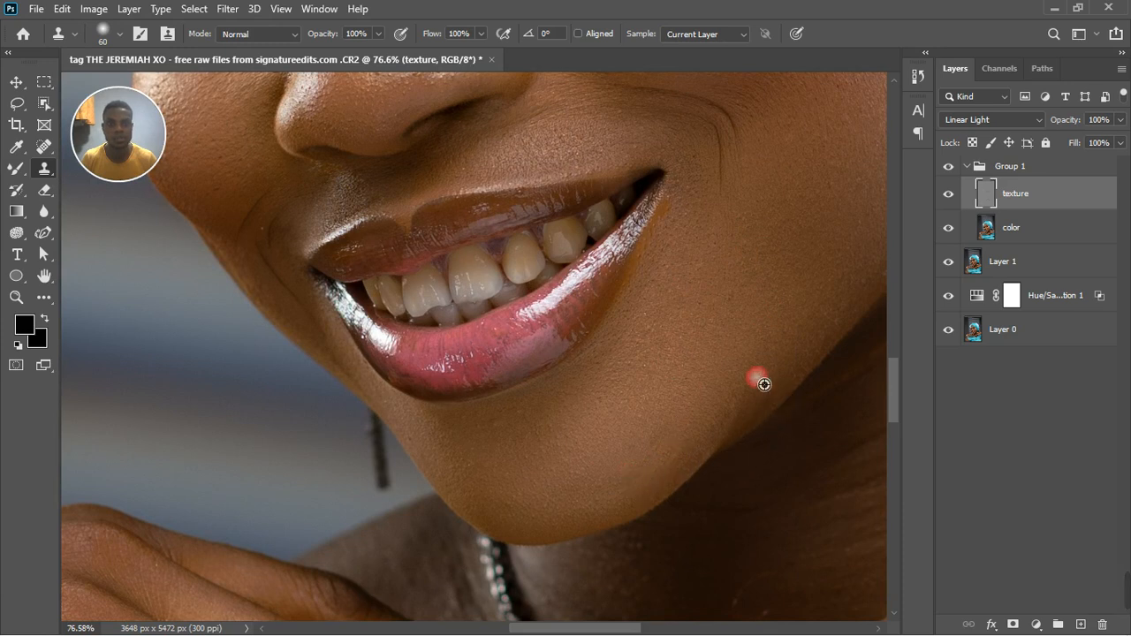
pyautogui.click(594, 474)
pyautogui.click(531, 472)
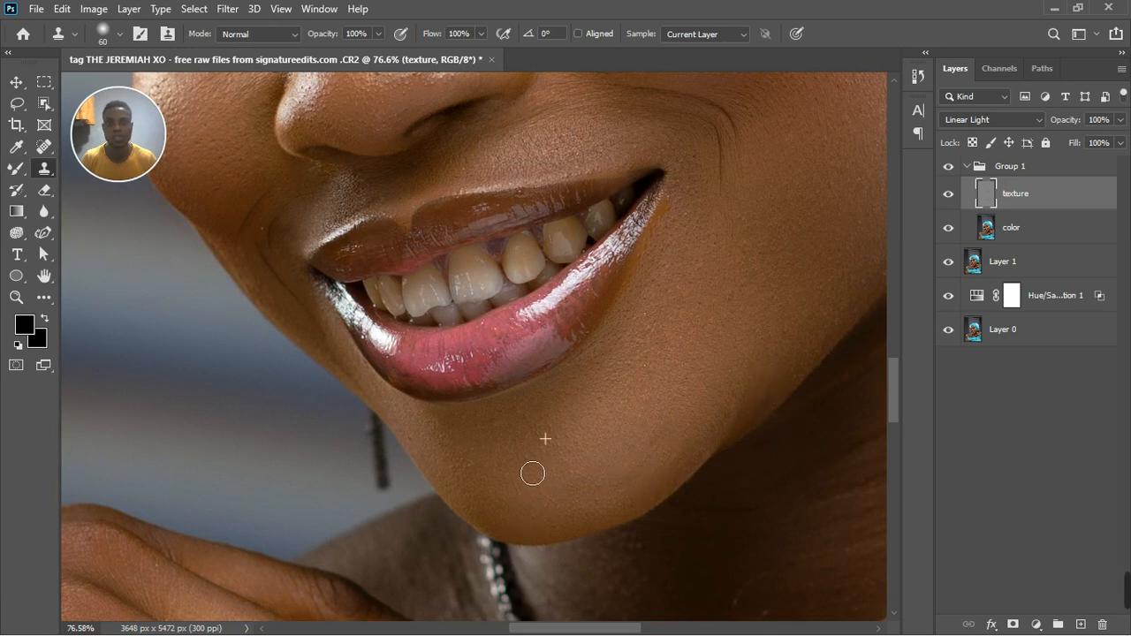
# Smooth the skin tones of the neck on the color layer with the Mixer Brush at size 300.
pyautogui.scroll(-3, 532, 470)
pyautogui.scroll(-4, 557, 375)
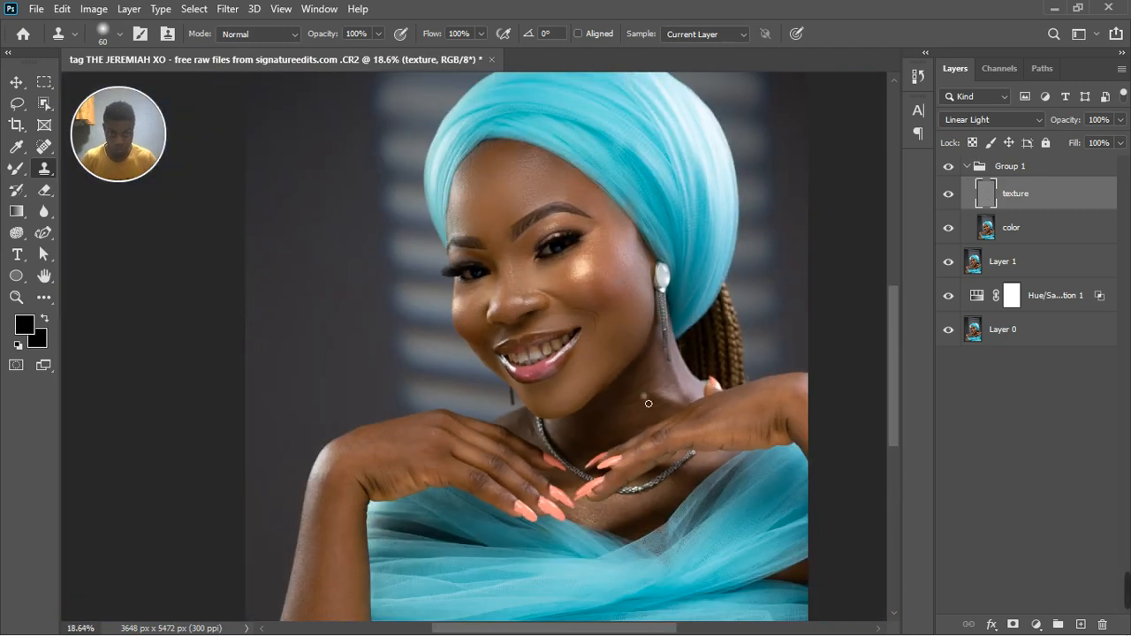
pyautogui.scroll(2, 648, 403)
pyautogui.click(1039, 228)
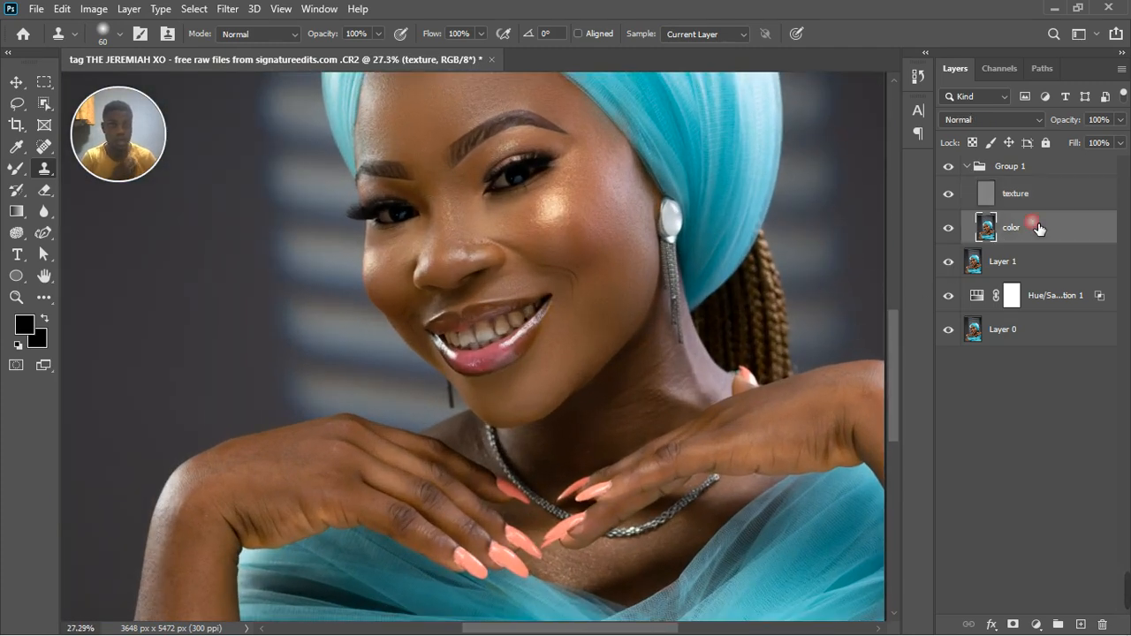
pyautogui.click(16, 170)
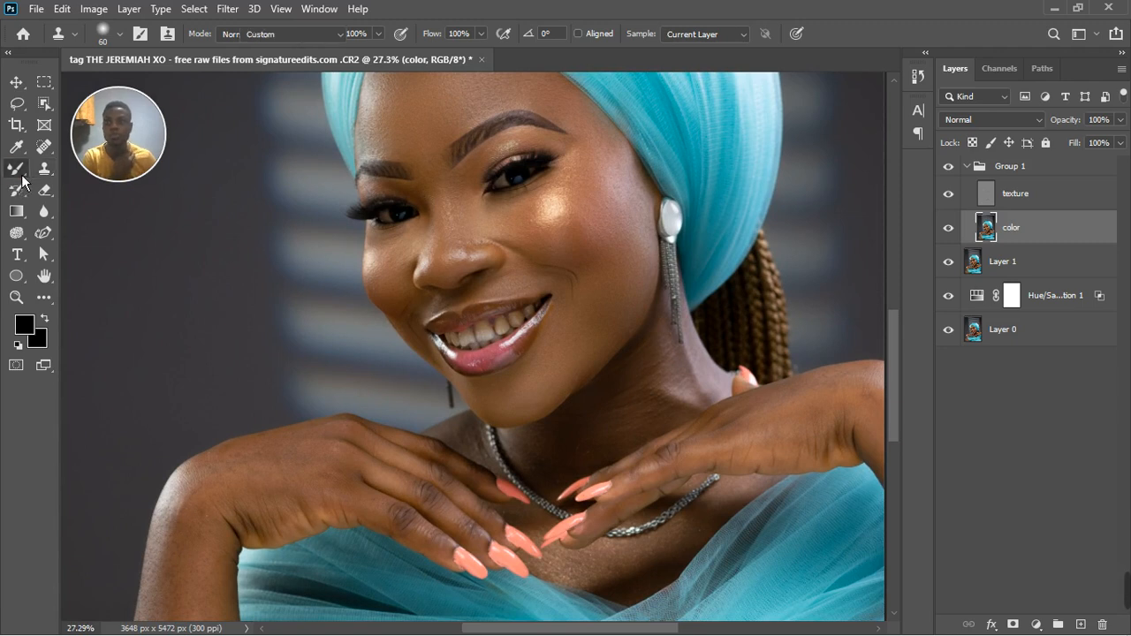
pyautogui.press(']')
pyautogui.press(']')
pyautogui.press(']')
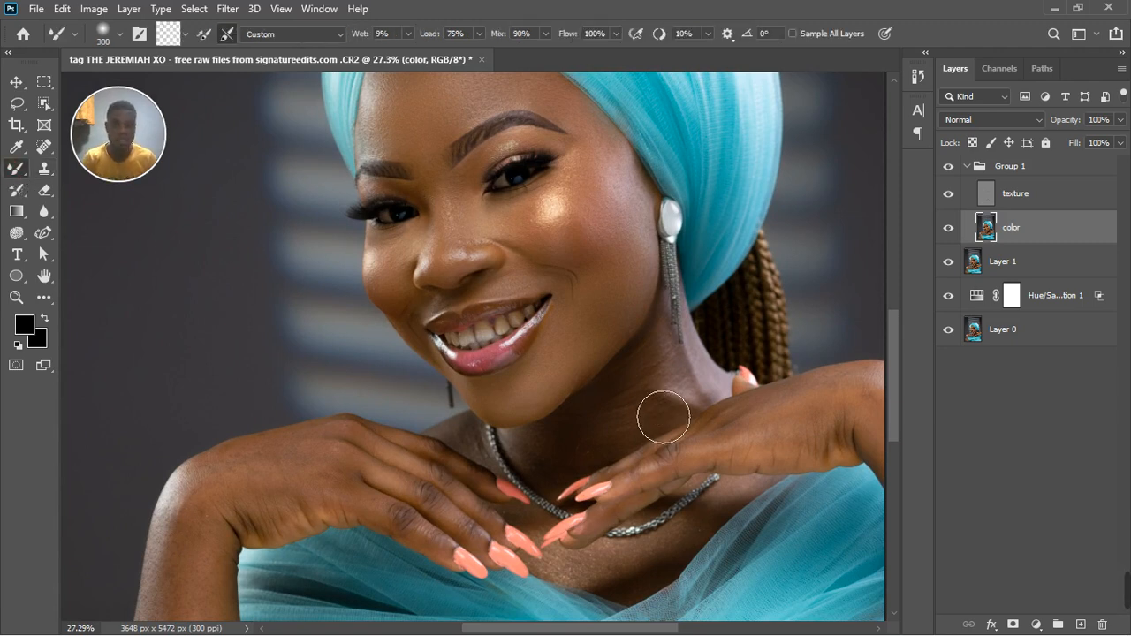
pyautogui.moveTo(674, 396)
pyautogui.mouseDown()
pyautogui.moveTo(707, 404)
pyautogui.moveTo(651, 410)
pyautogui.moveTo(616, 450)
pyautogui.moveTo(599, 447)
pyautogui.moveTo(654, 399)
pyautogui.moveTo(621, 449)
pyautogui.moveTo(624, 477)
pyautogui.mouseUp()
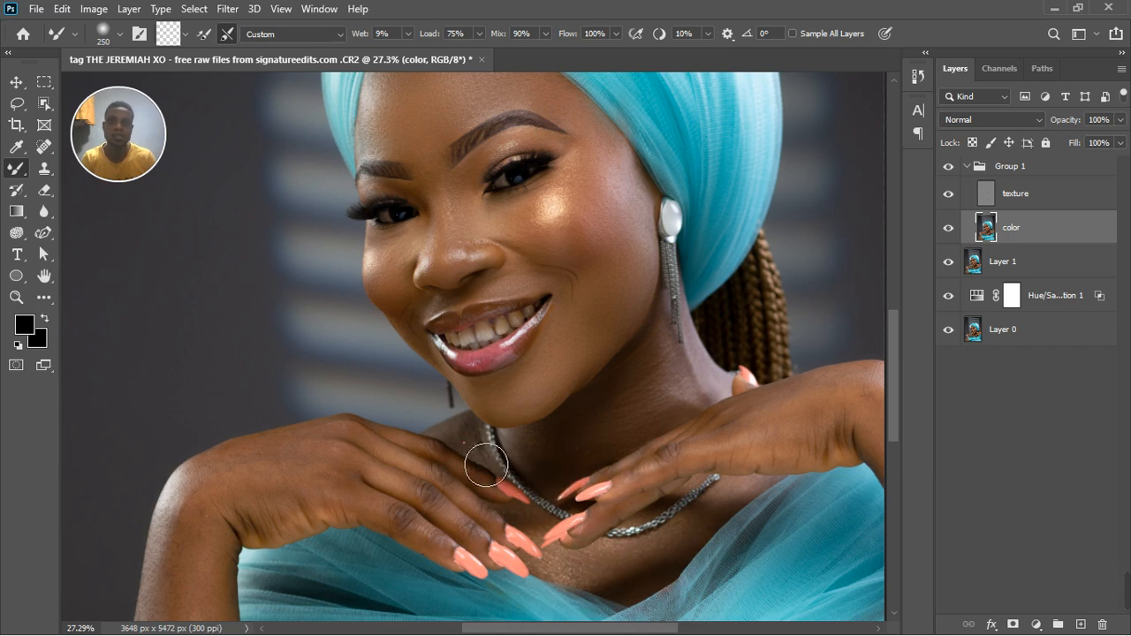
# Blend the skin tones on the hand and down the forearm with the Mixer Brush at size 250.
pyautogui.scroll(-3, 305, 467)
pyautogui.scroll(-1, 304, 466)
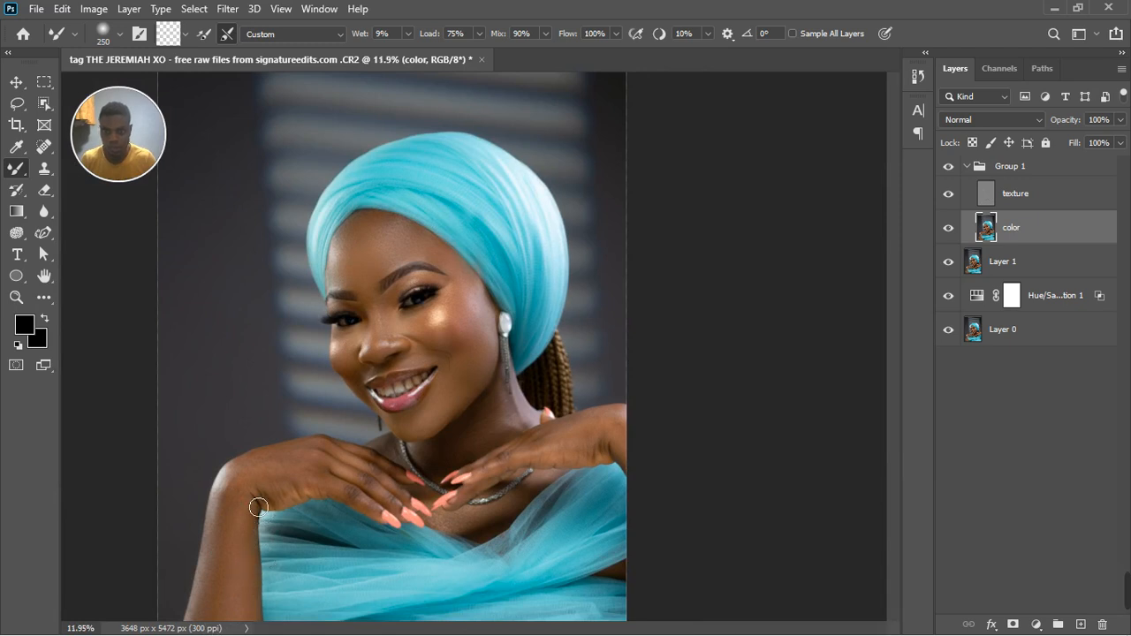
pyautogui.scroll(-2, 261, 508)
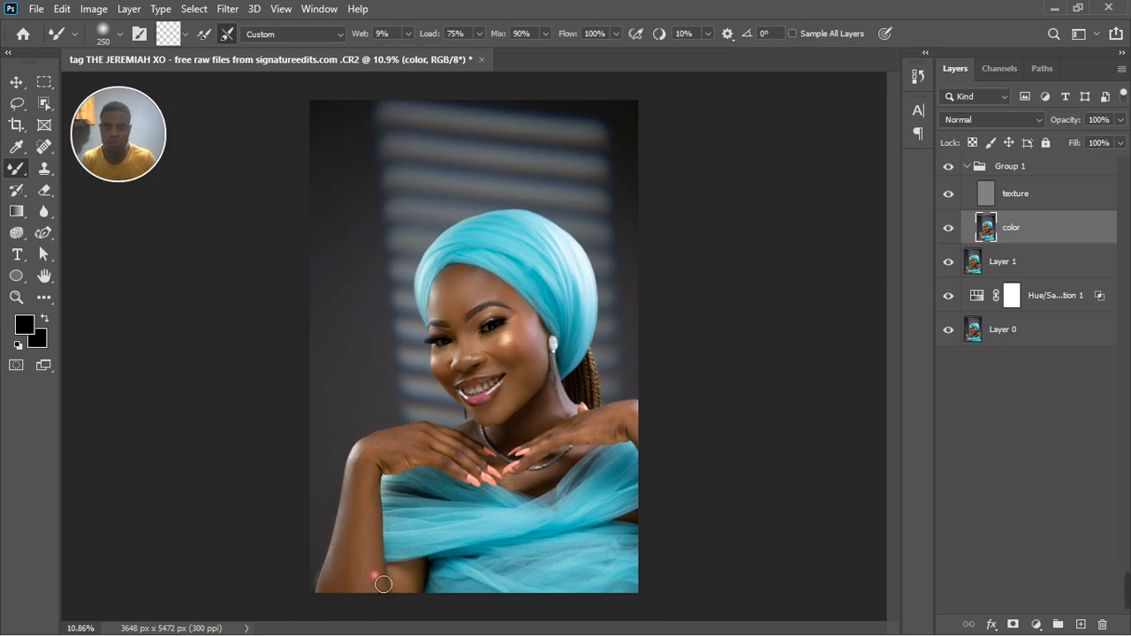
pyautogui.scroll(1, 414, 440)
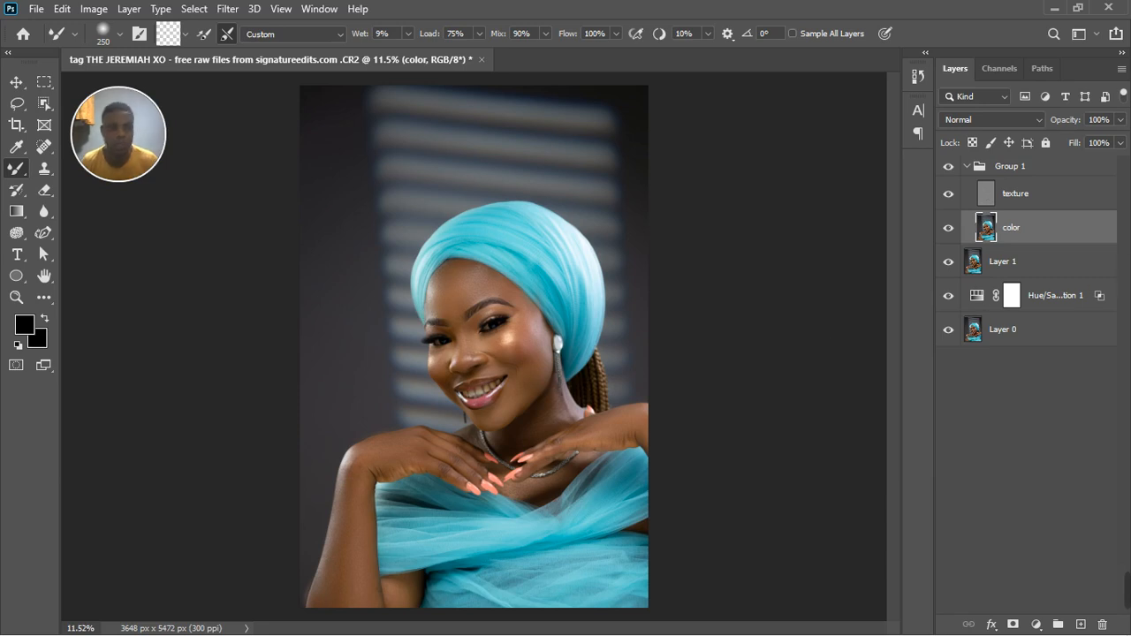
# Compare the portrait with and without the retouching by toggling the visibility of Group 1.
pyautogui.click(948, 169)
pyautogui.click(948, 173)
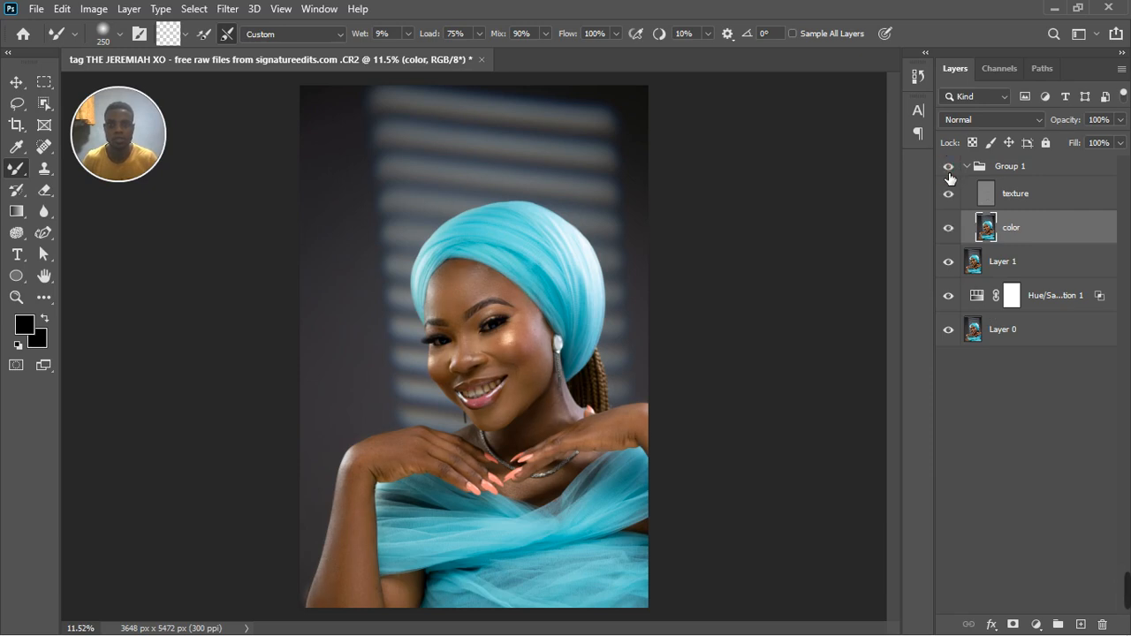
pyautogui.scroll(2, 495, 345)
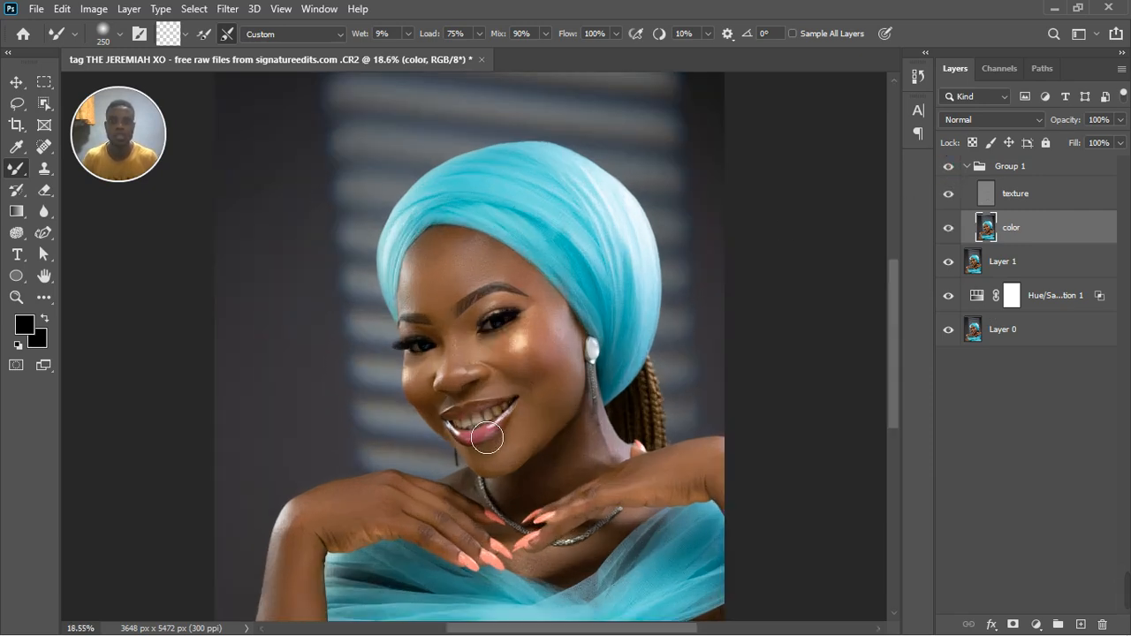
# Collapse Group 1 and add a Hue/Saturation adjustment layer above it.
pyautogui.click(975, 167)
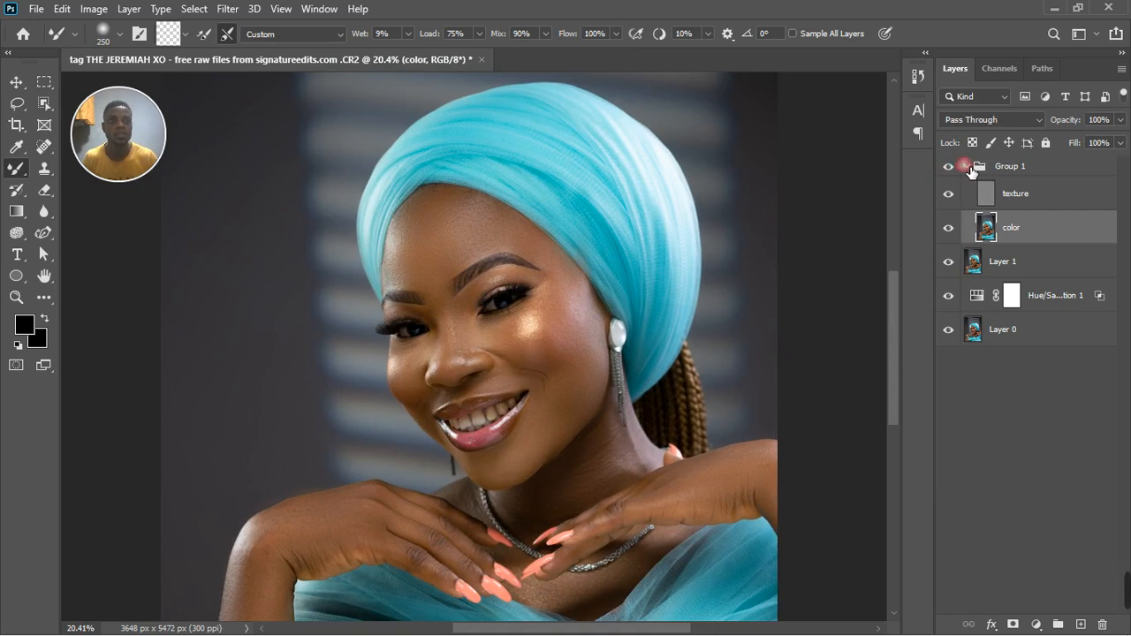
pyautogui.click(967, 166)
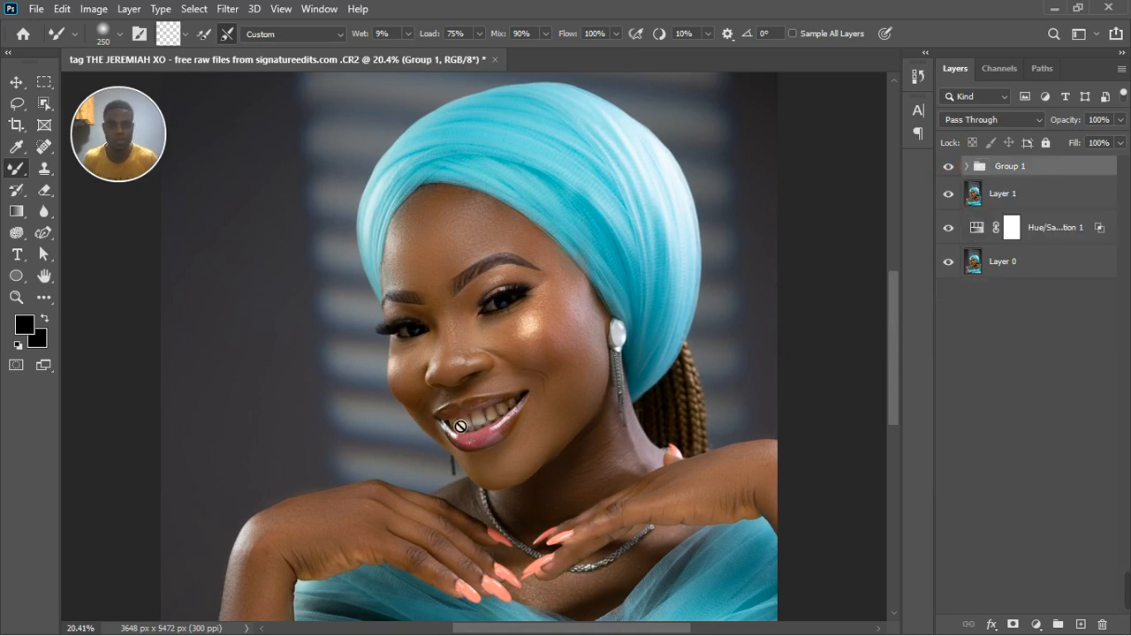
pyautogui.scroll(2, 455, 419)
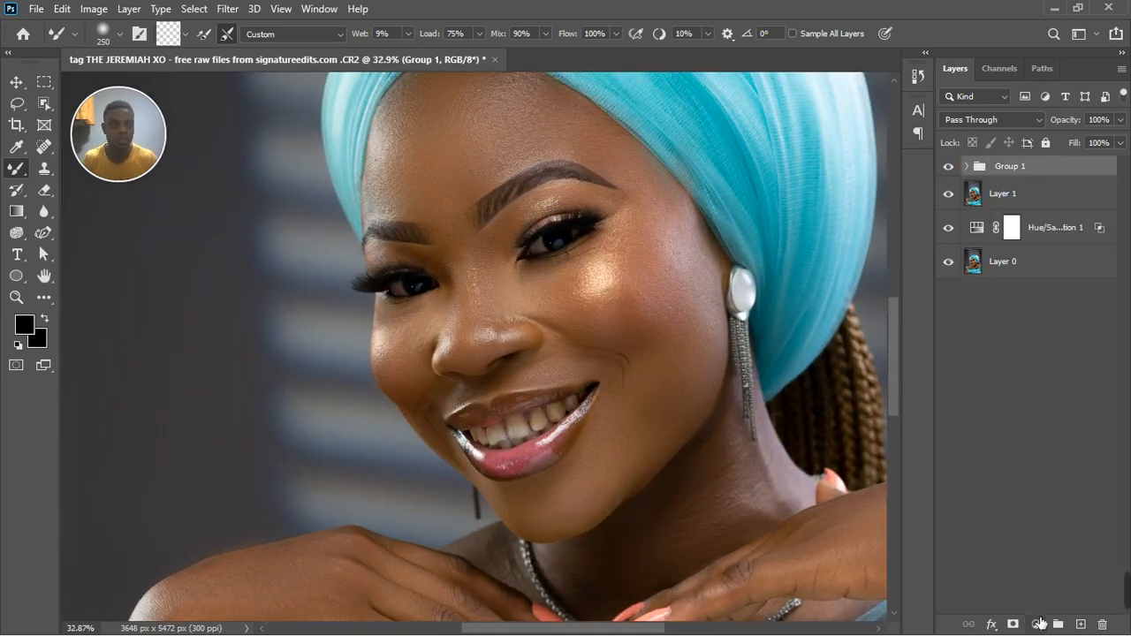
pyautogui.click(1038, 625)
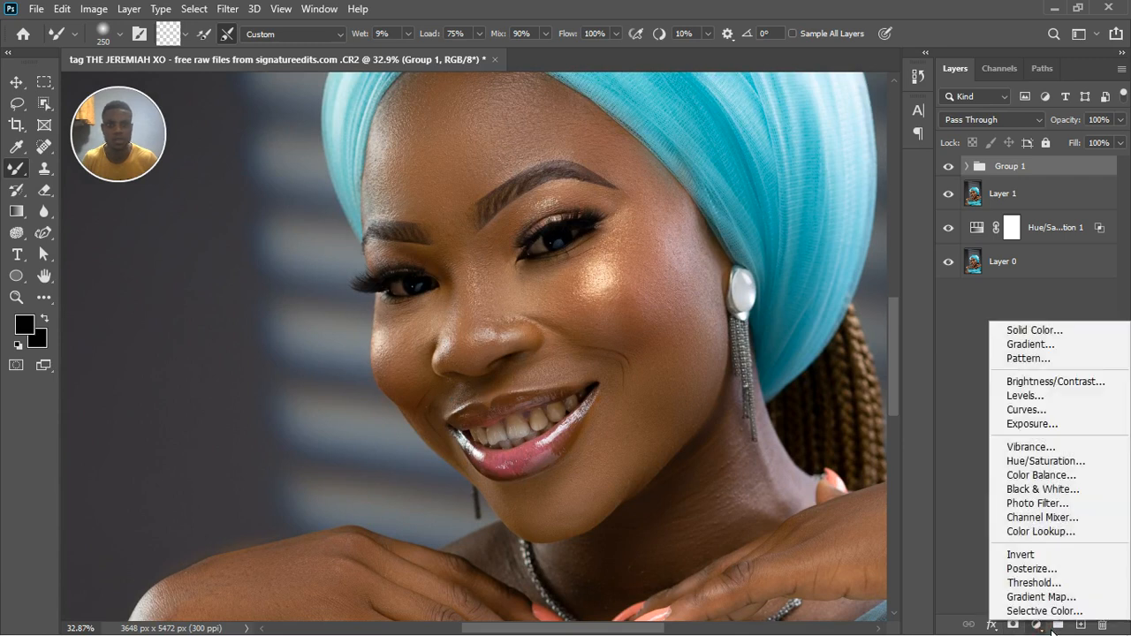
pyautogui.click(1039, 465)
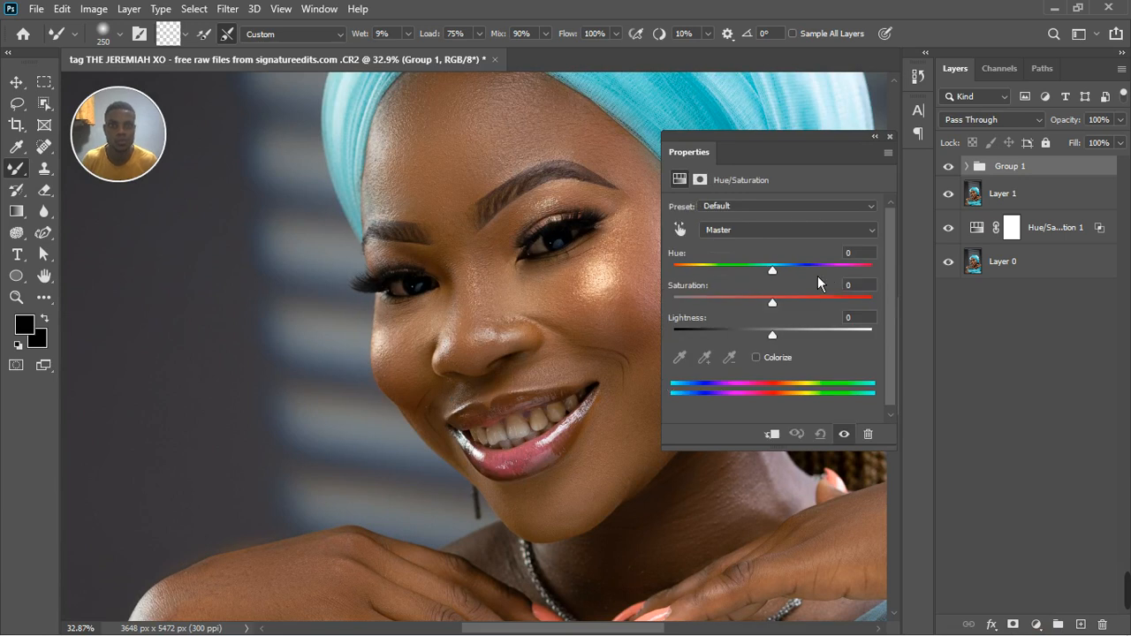
# Target the skin's Yellows by sampling beside the mouth, exaggerate their hue to +82, and shift the affected range to 21°/51° and 81°\110°.
pyautogui.click(691, 239)
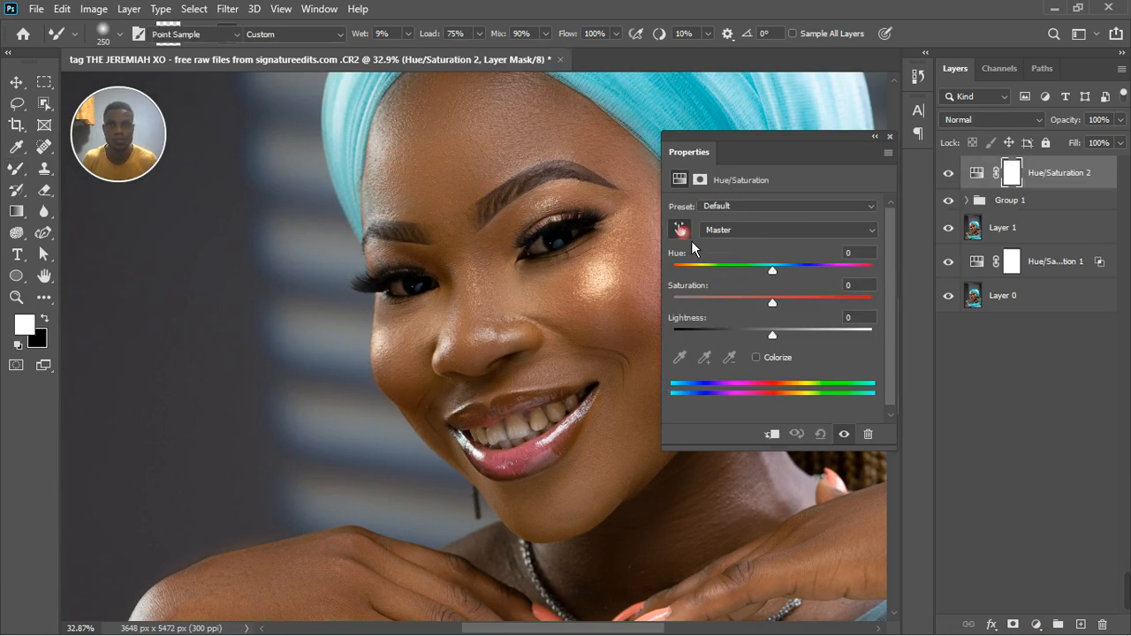
pyautogui.click(437, 397)
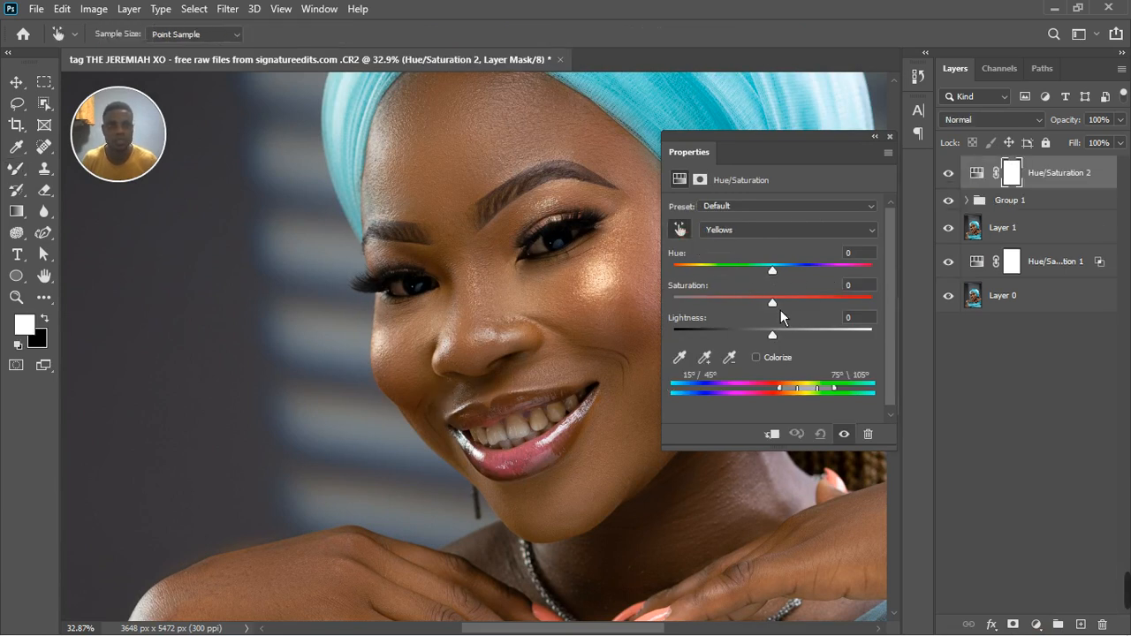
pyautogui.moveTo(778, 280); pyautogui.dragTo(842, 283)
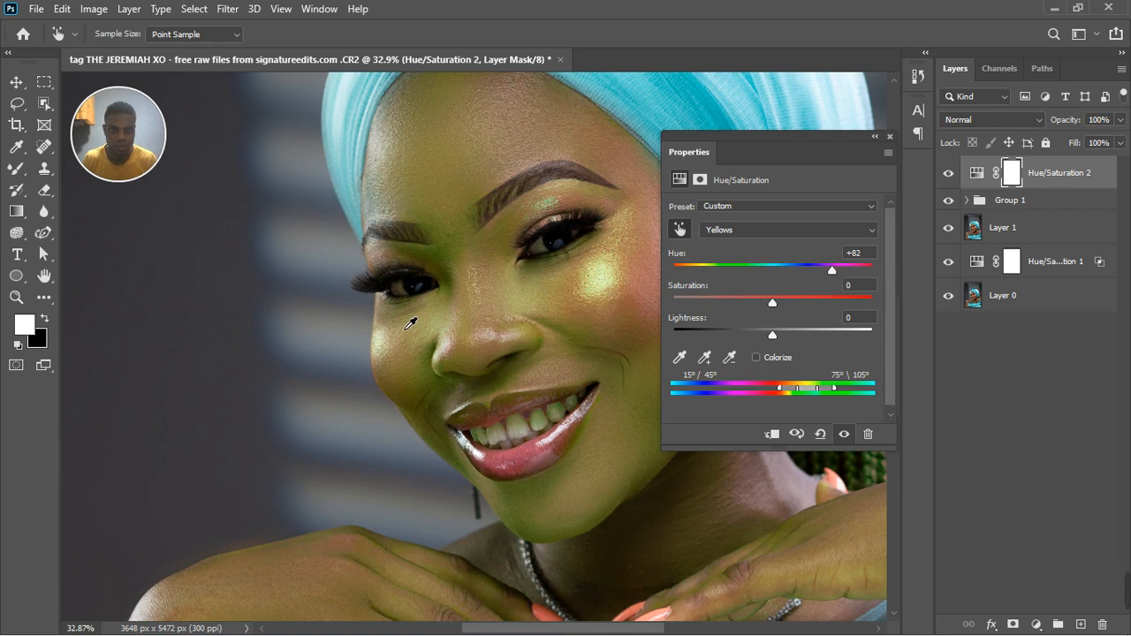
pyautogui.scroll(-3, 410, 324)
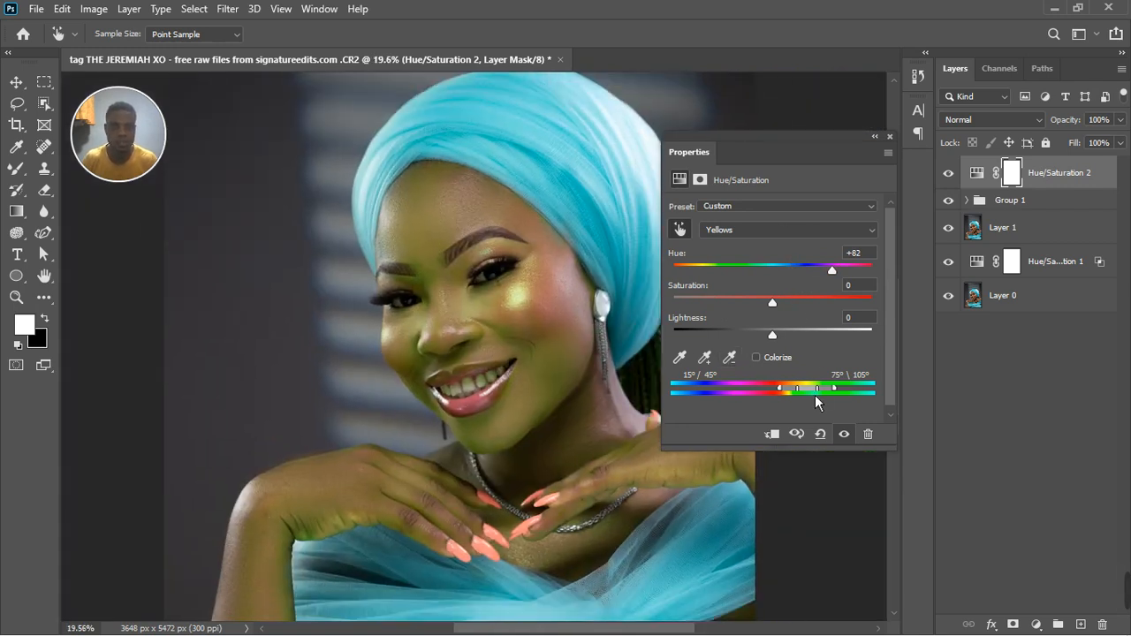
pyautogui.moveTo(815, 398); pyautogui.dragTo(819, 405)
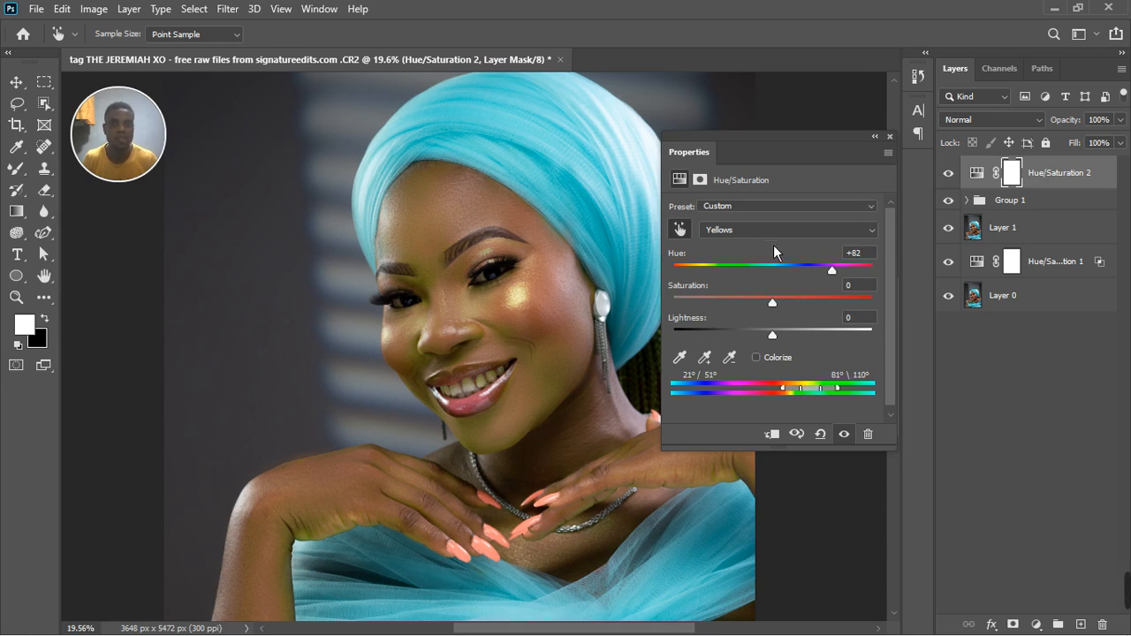
# Set the Yellows hue to -23 and saturation to -4, and close the Hue/Saturation properties.
pyautogui.click(853, 253)
pyautogui.write('0')
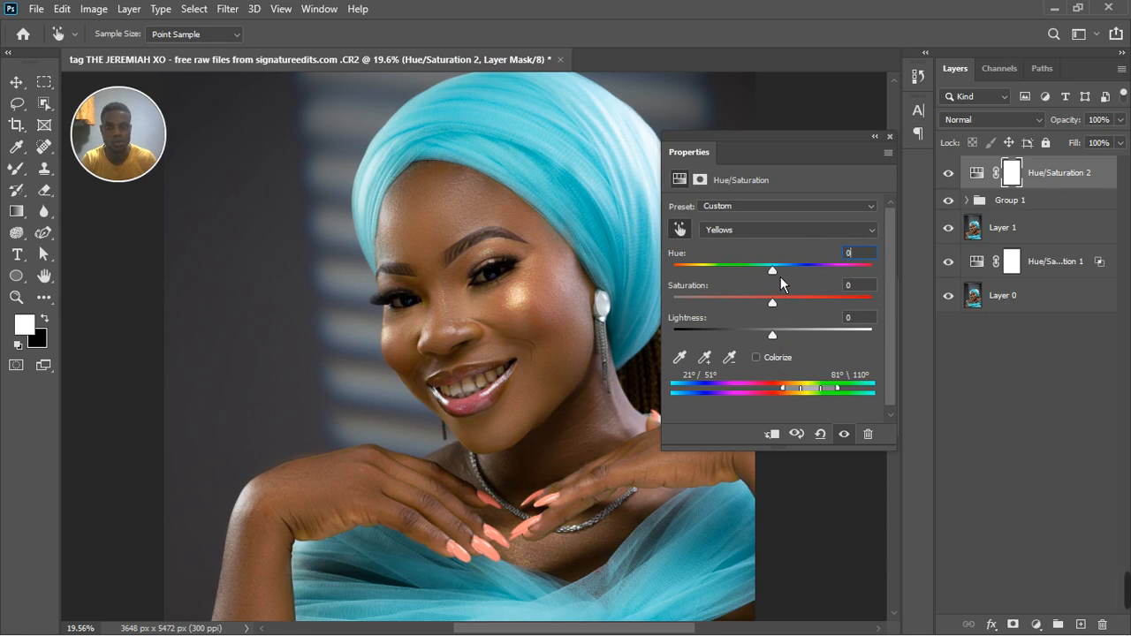
pyautogui.moveTo(781, 276); pyautogui.dragTo(757, 277)
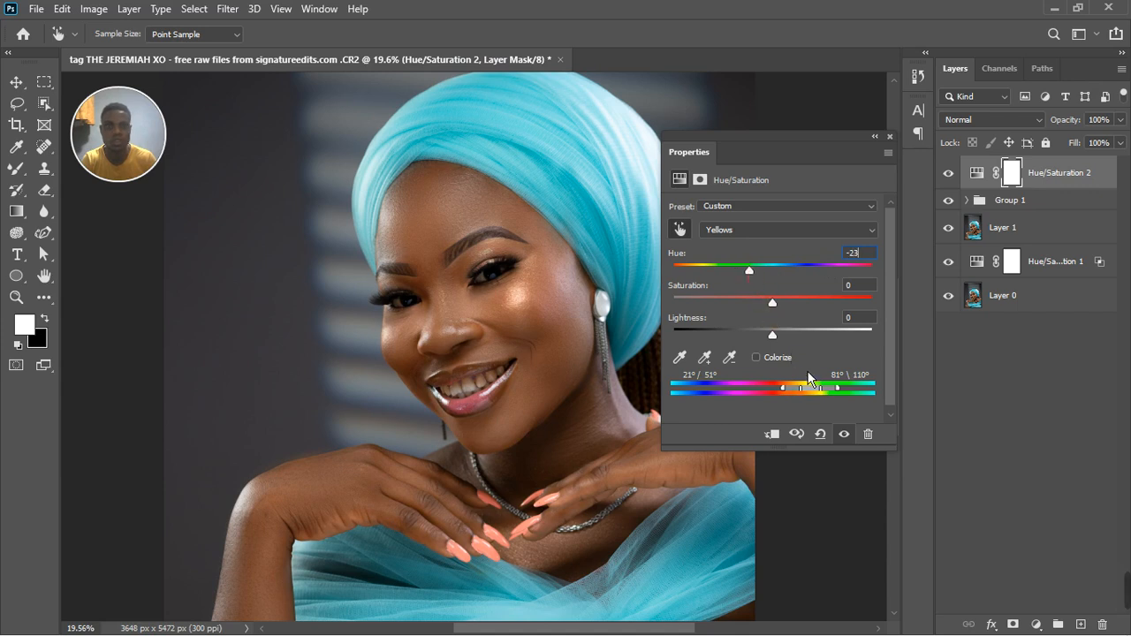
pyautogui.click(845, 435)
pyautogui.moveTo(780, 310); pyautogui.dragTo(772, 309)
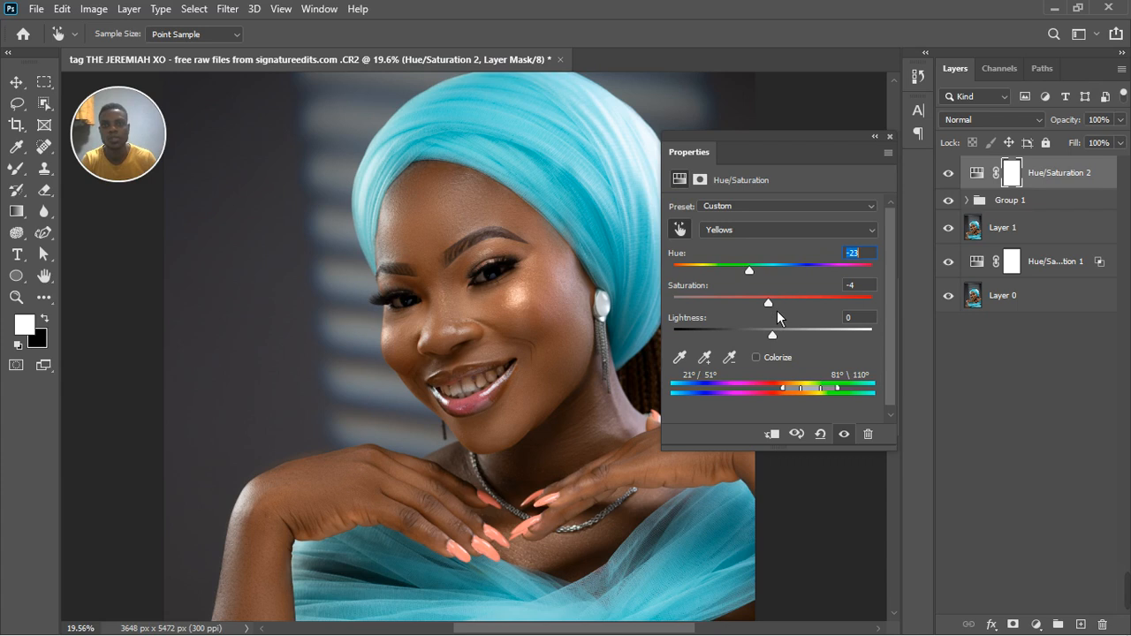
pyautogui.click(890, 137)
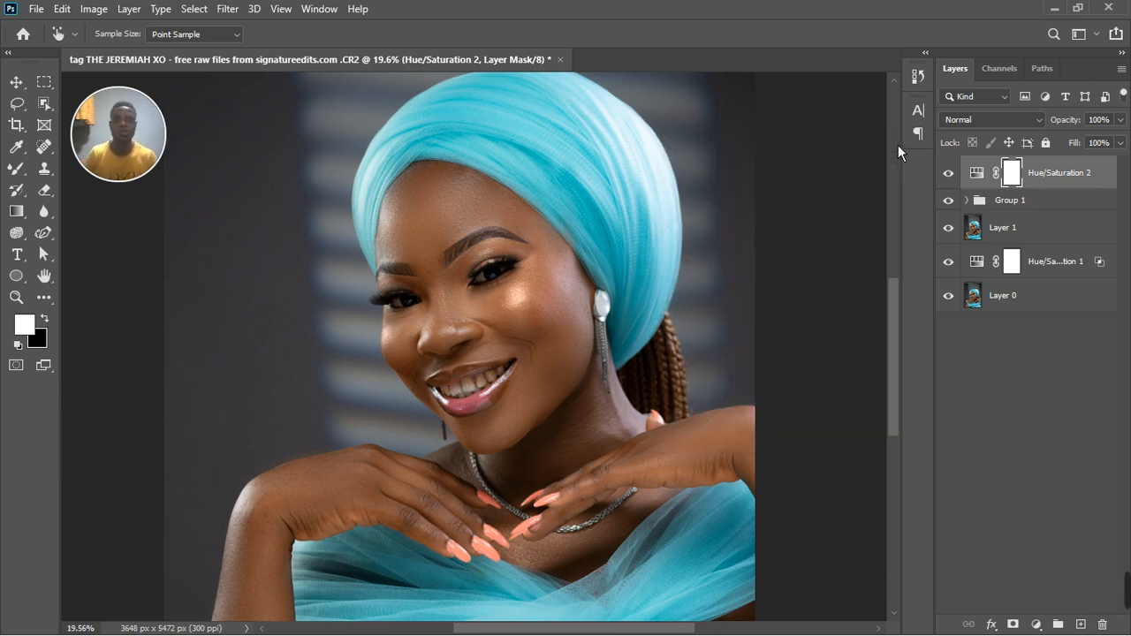
# Compare the portrait with and without the Hue/Saturation 2 adjustment by toggling its visibility.
pyautogui.click(951, 179)
pyautogui.click(951, 179)
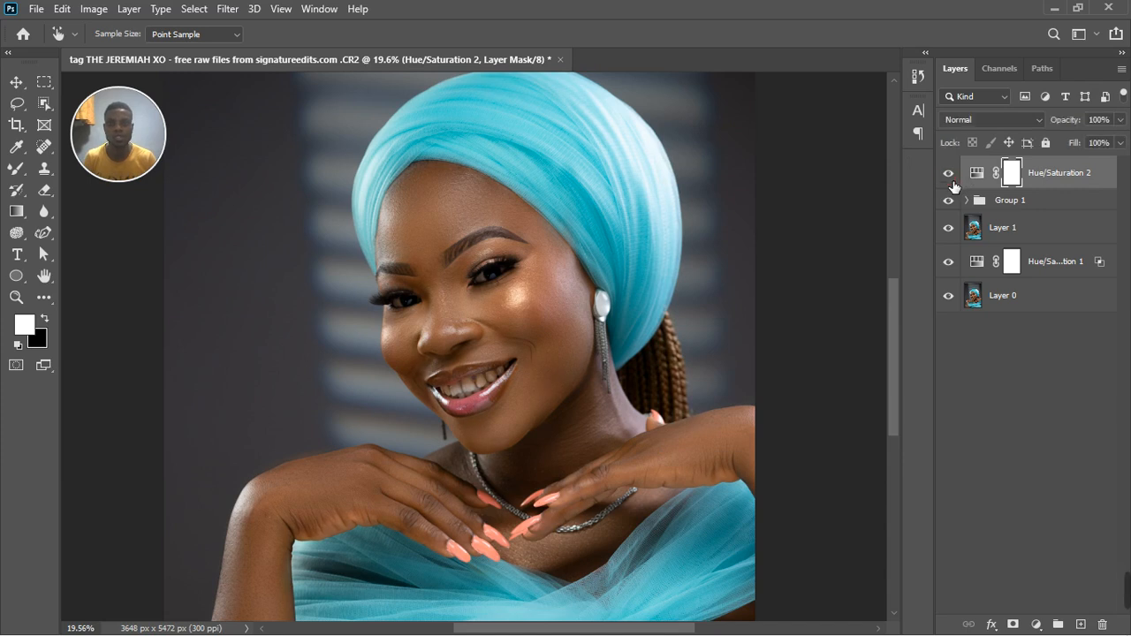
pyautogui.click(952, 179)
pyautogui.click(952, 180)
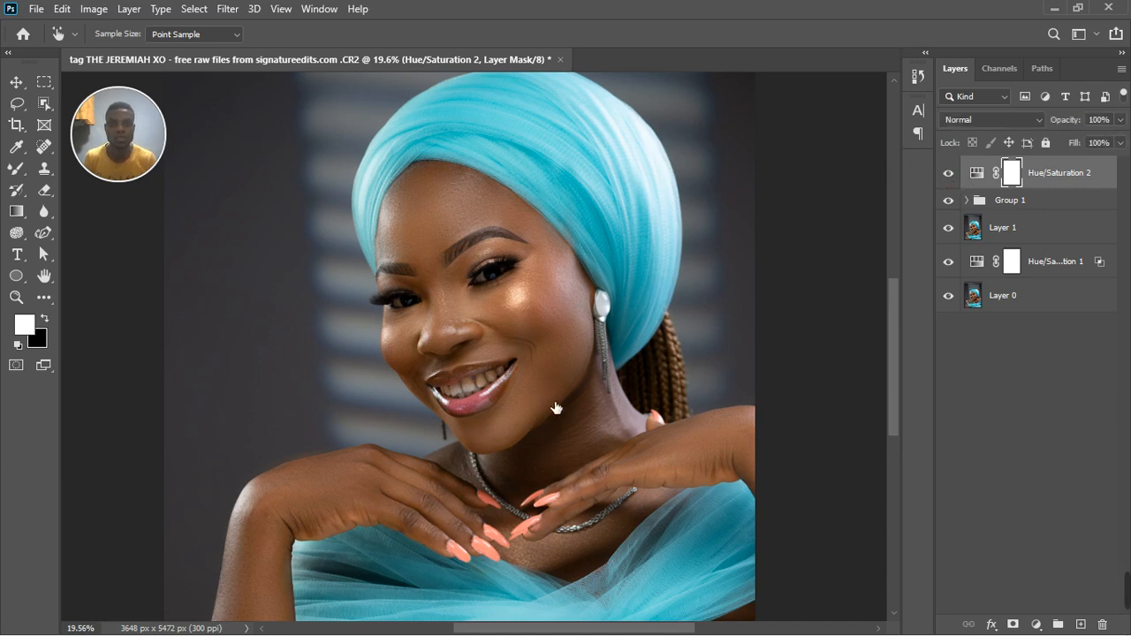
# Stamp all visible layers into a new layer on top and open it in the Camera Raw filter.
pyautogui.scroll(-4, 550, 406)
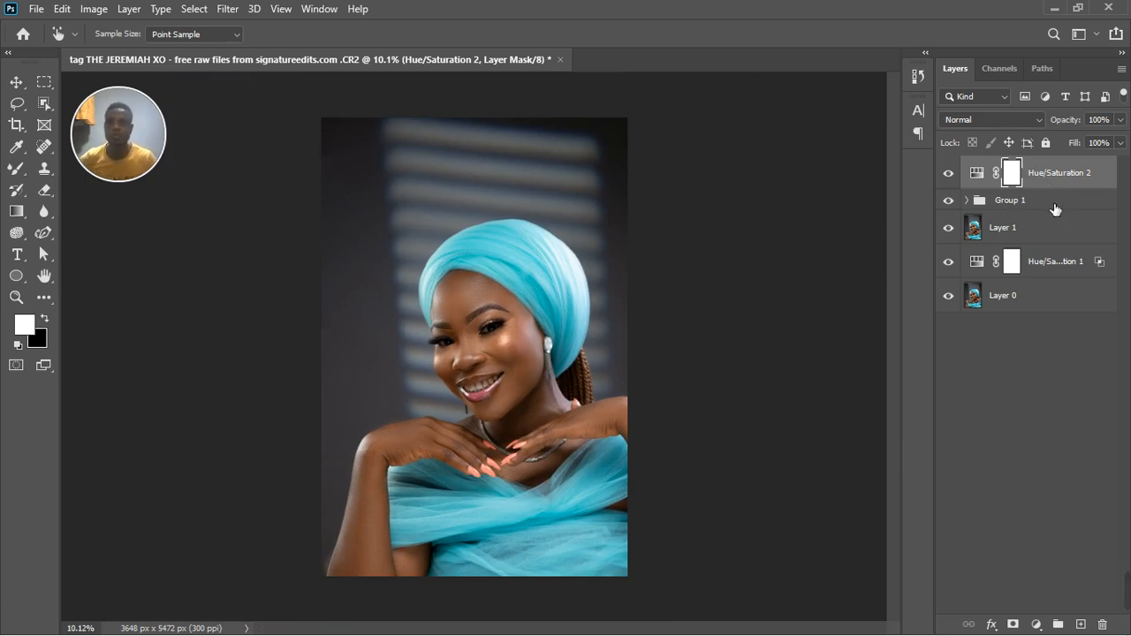
pyautogui.hotkey('ctrl', 'shift', 'alt', 'e')
pyautogui.hotkey('ctrl', 'shift', 'a')
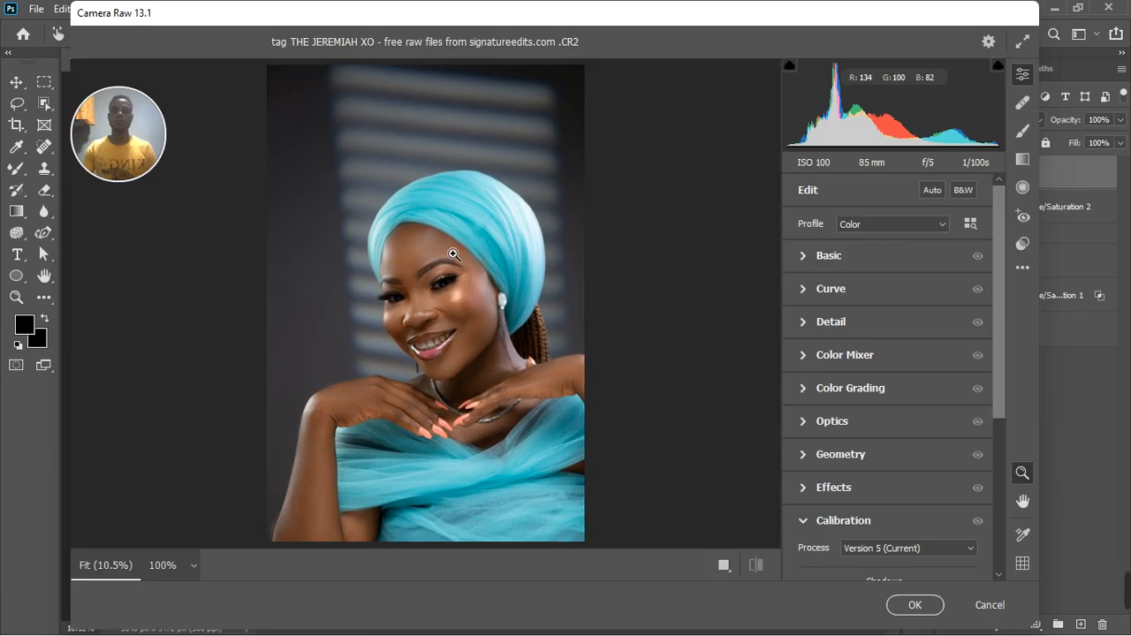
pyautogui.click(473, 354)
pyautogui.click(473, 354)
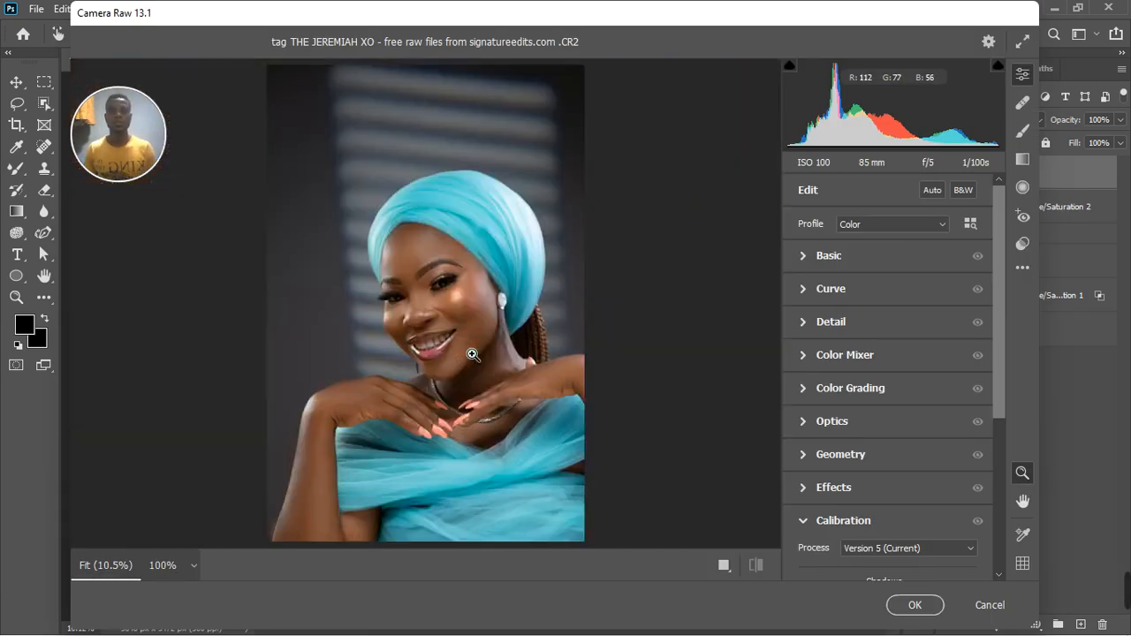
# Set a custom white balance in the Basic settings by sampling the edge of the pearl earring with the White Balance Tool.
pyautogui.click(803, 256)
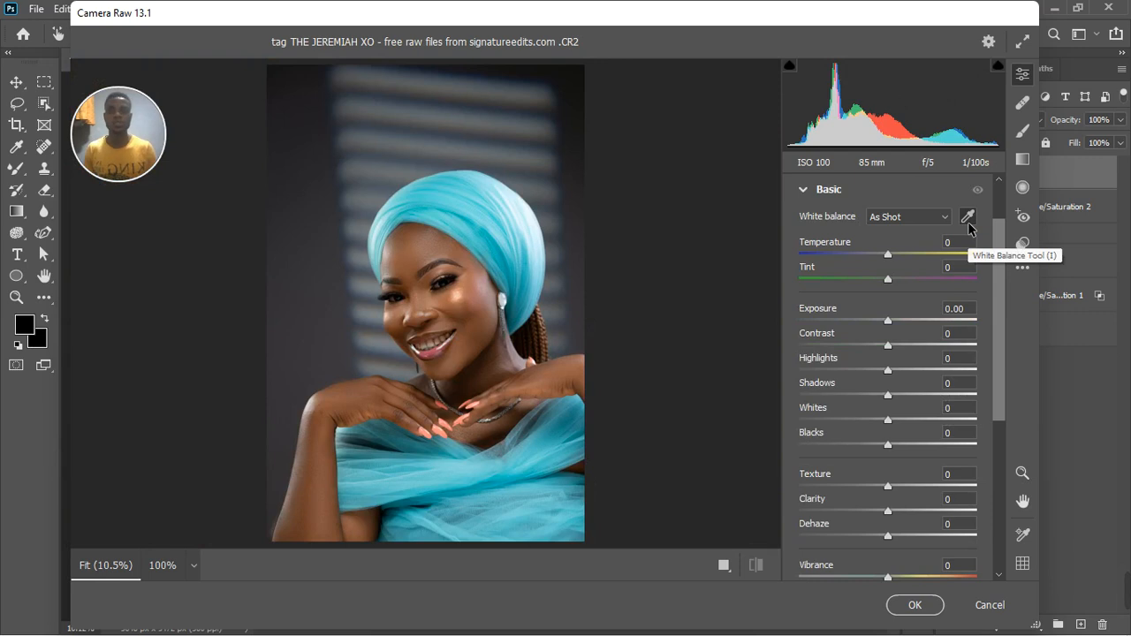
pyautogui.click(969, 223)
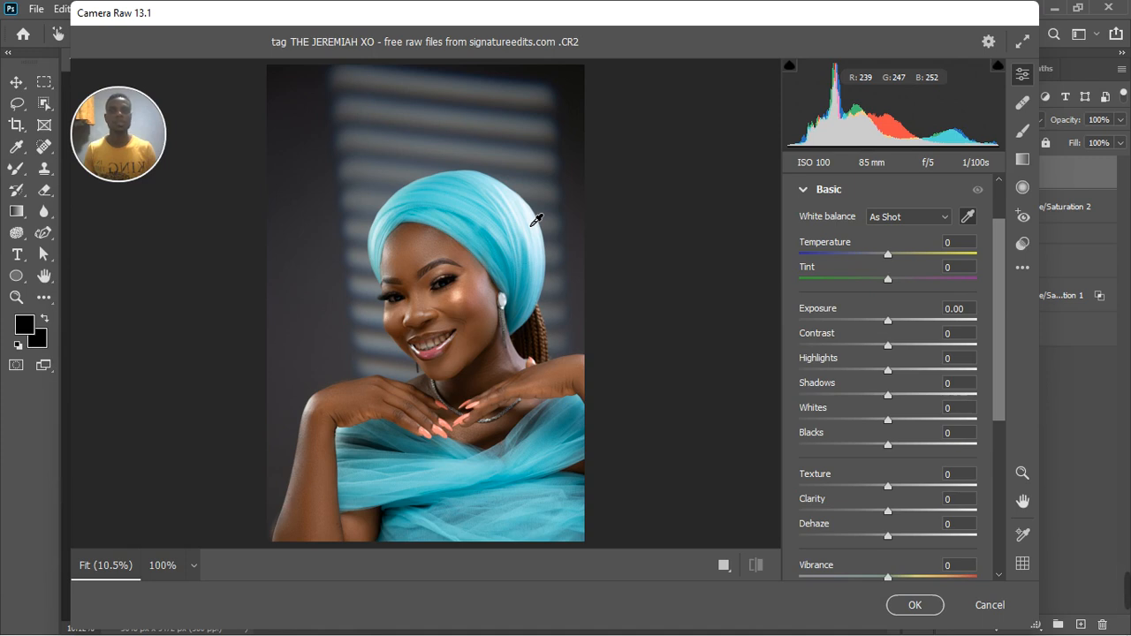
pyautogui.click(968, 217)
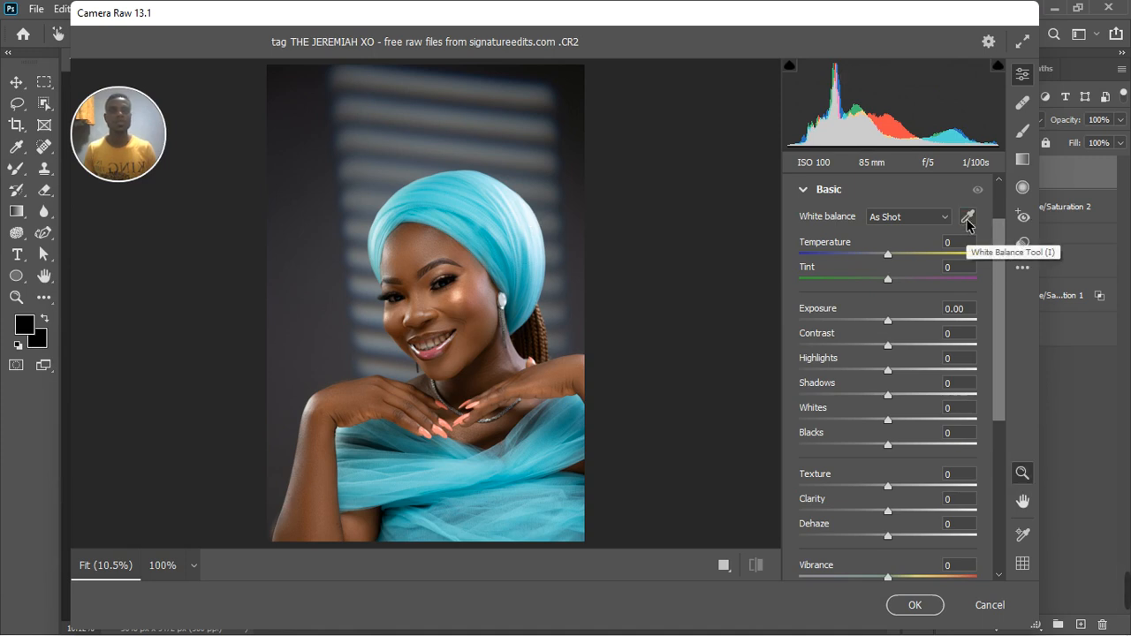
pyautogui.click(969, 218)
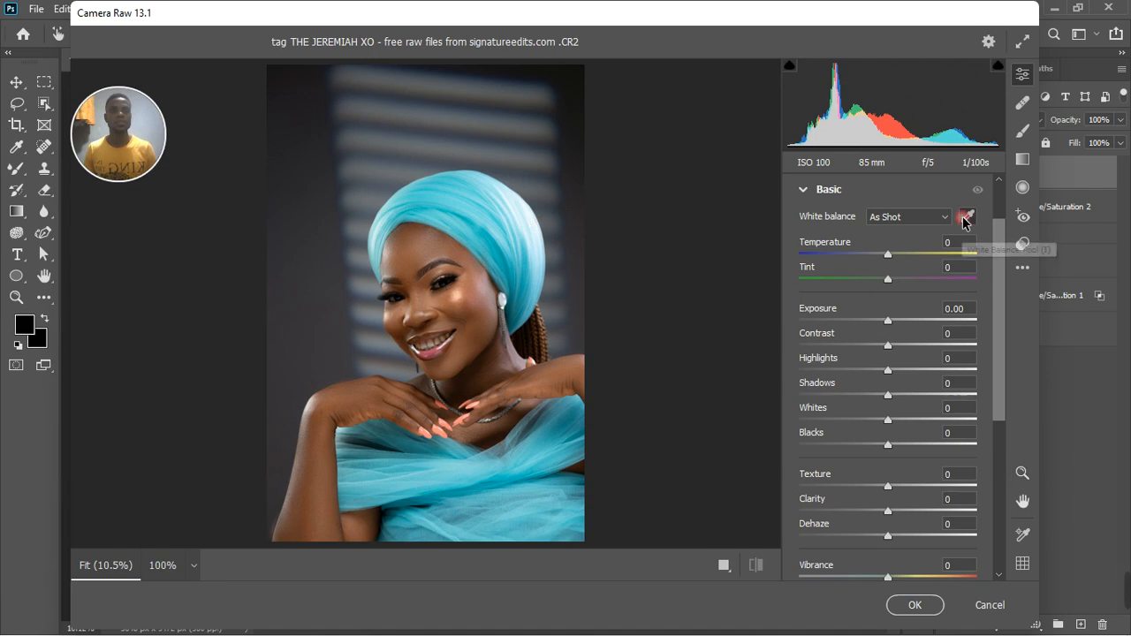
pyautogui.click(529, 212)
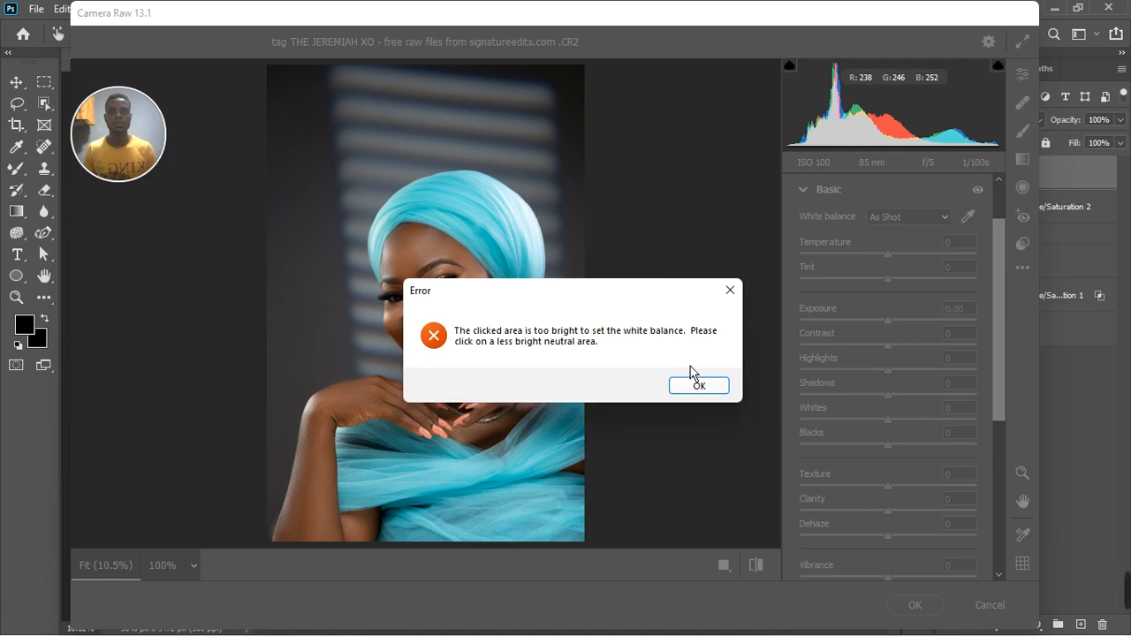
pyautogui.click(698, 386)
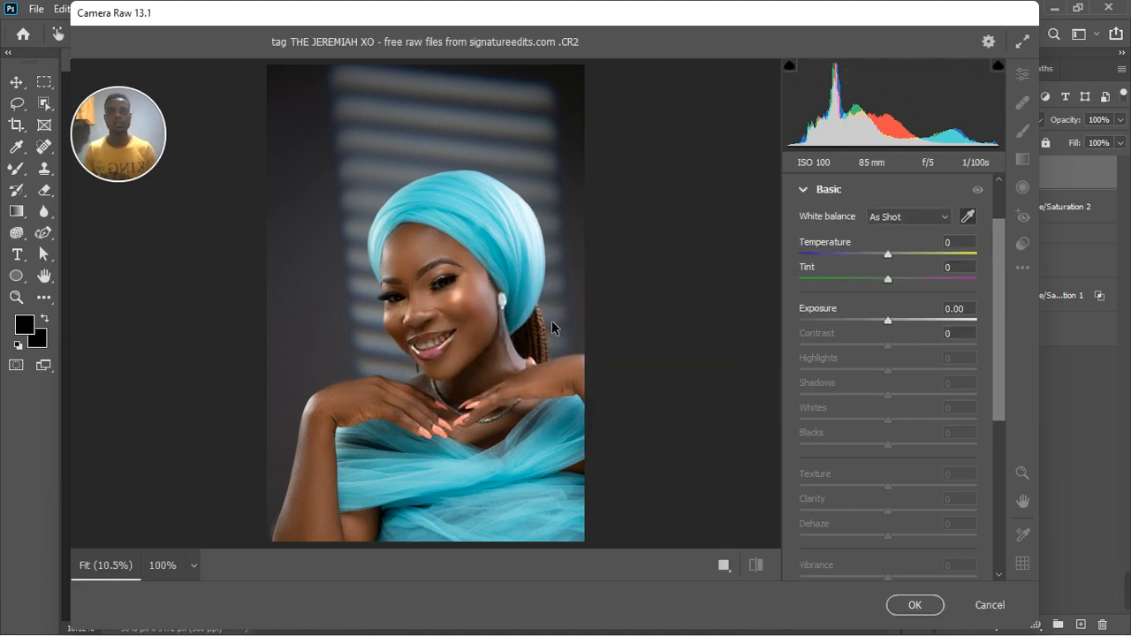
pyautogui.hotkey('ctrl', '+')
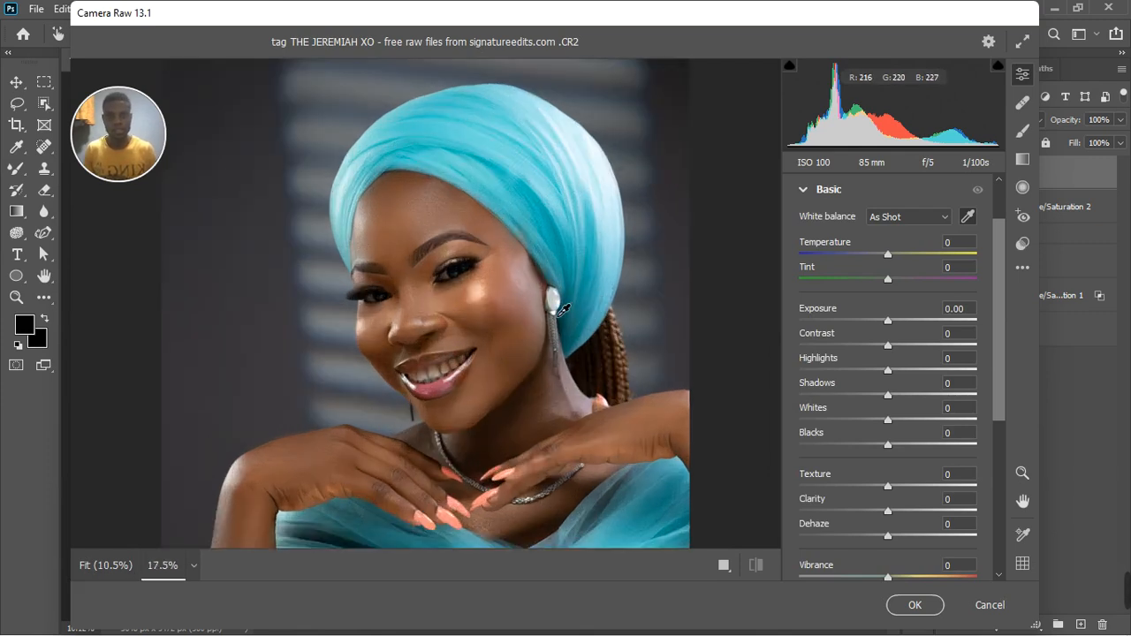
pyautogui.click(560, 310)
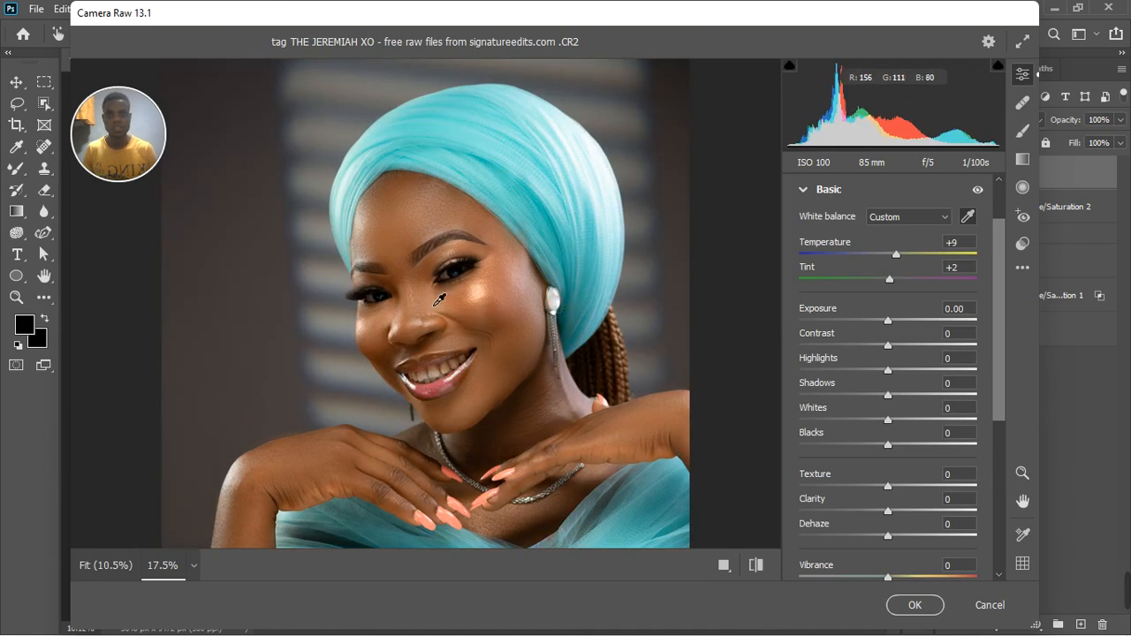
# Compare the whole portrait with and without the Basic adjustments by toggling their preview.
pyautogui.hotkey('ctrl', '-')
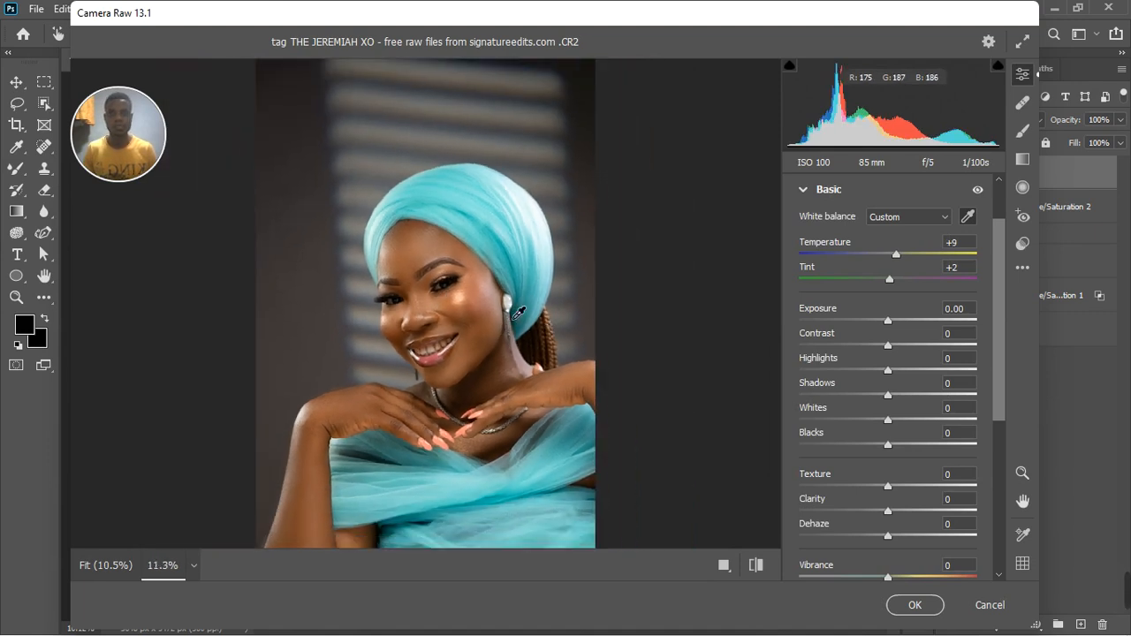
pyautogui.scroll(-1, 565, 341)
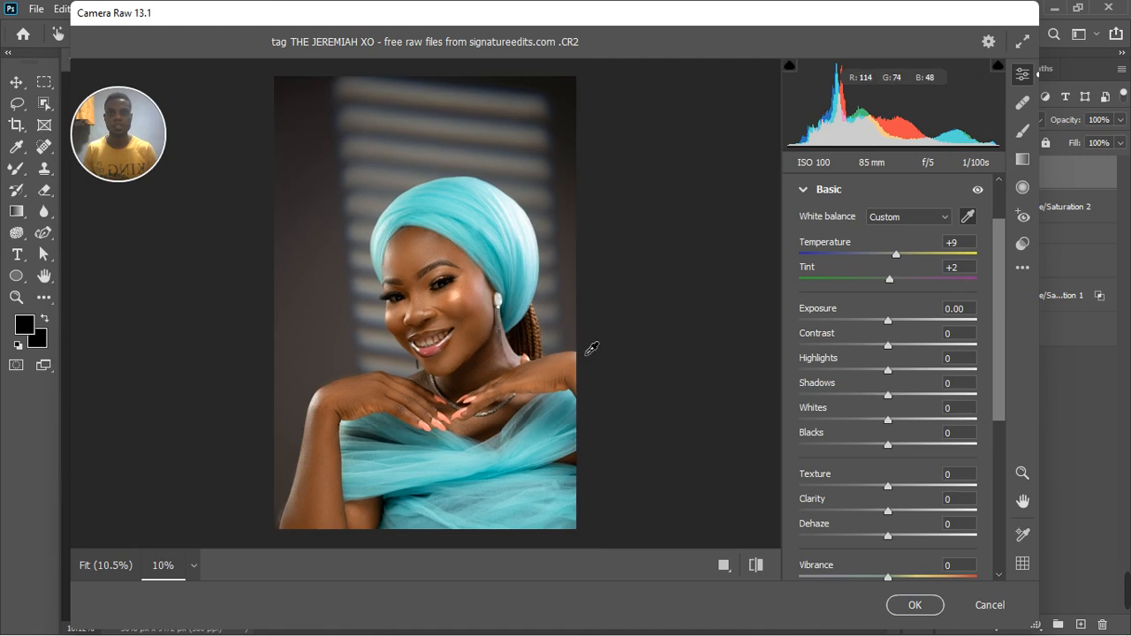
pyautogui.click(977, 191)
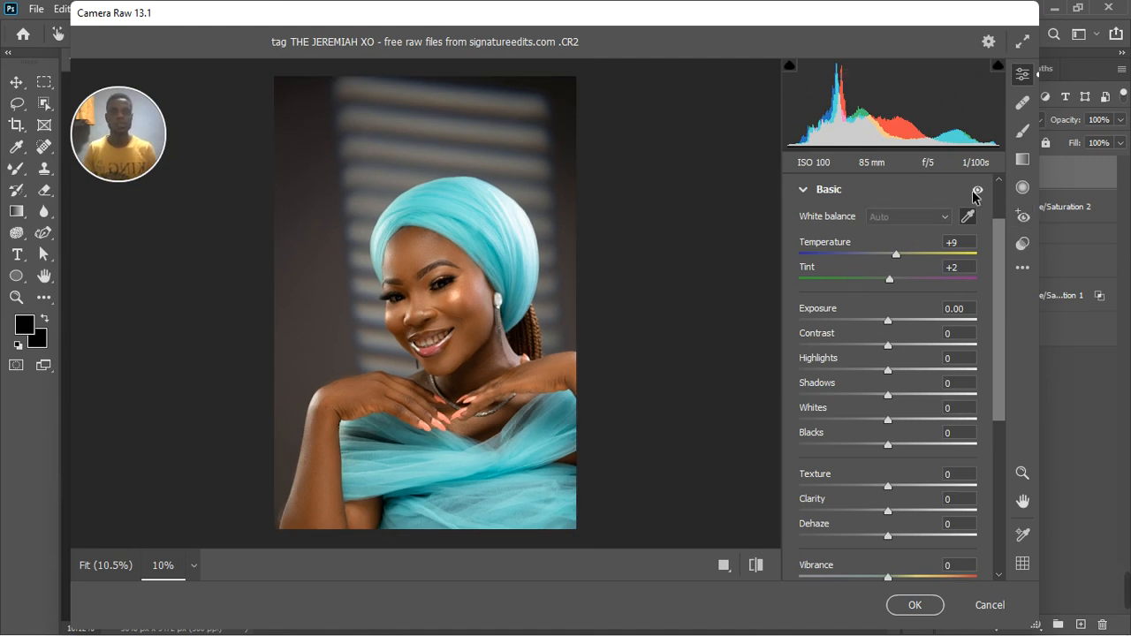
pyautogui.click(977, 191)
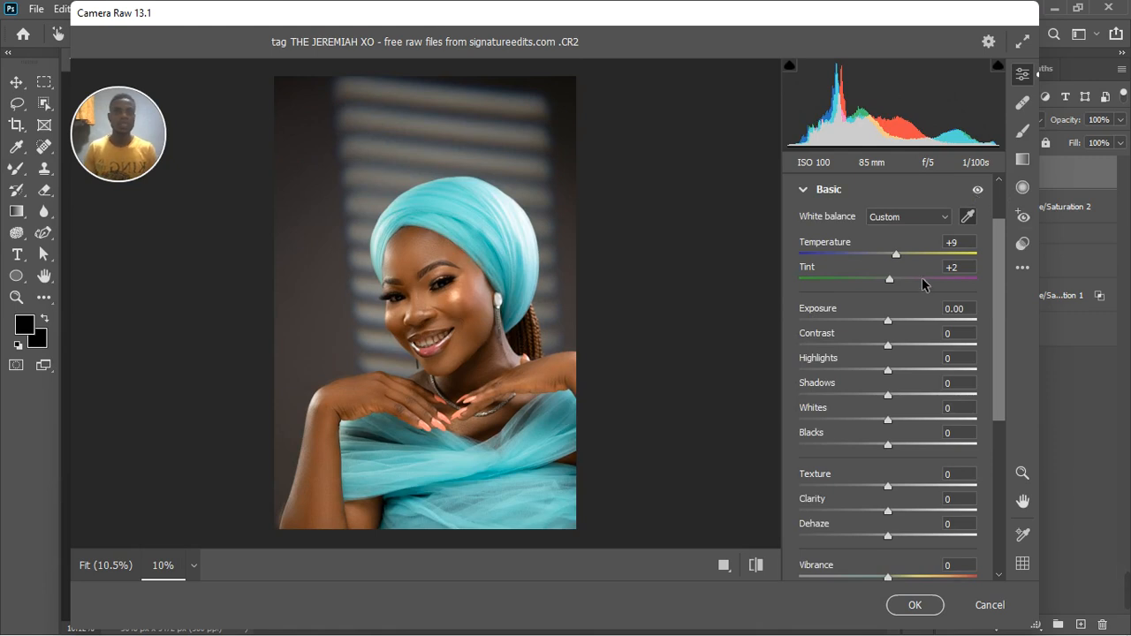
# Try the Auto white balance and return to the Custom white balance.
pyautogui.click(907, 217)
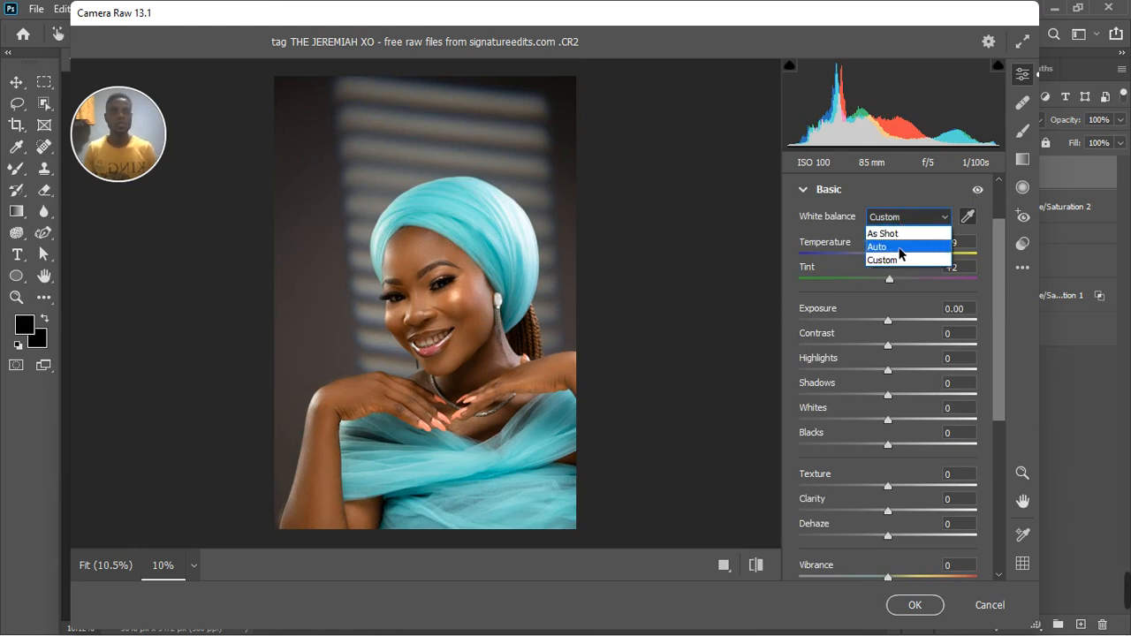
pyautogui.click(894, 242)
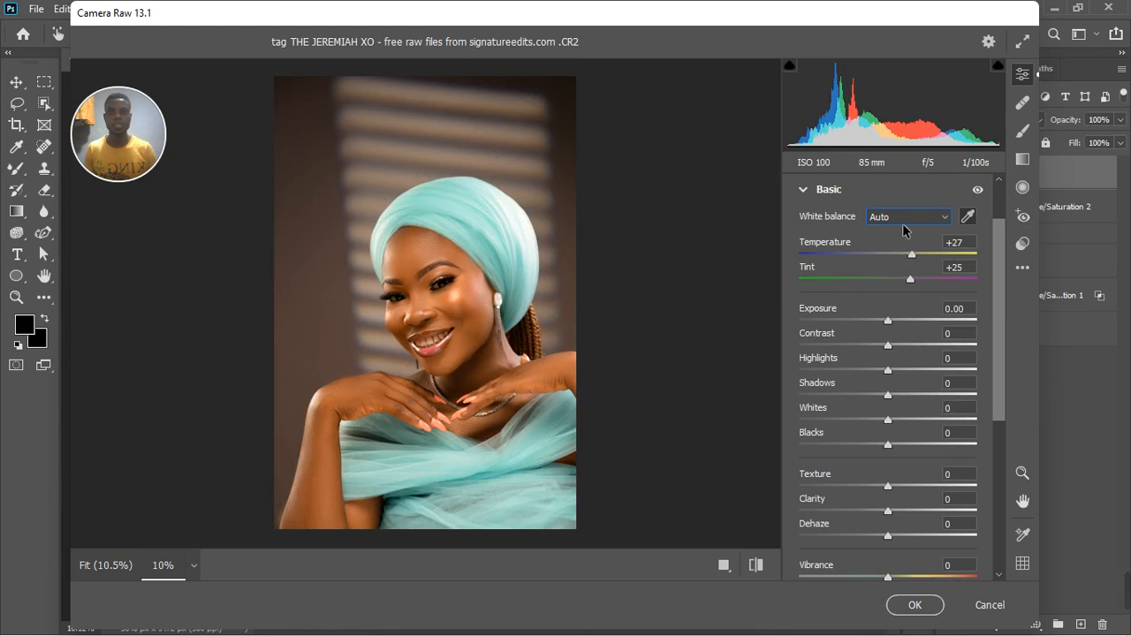
pyautogui.click(913, 221)
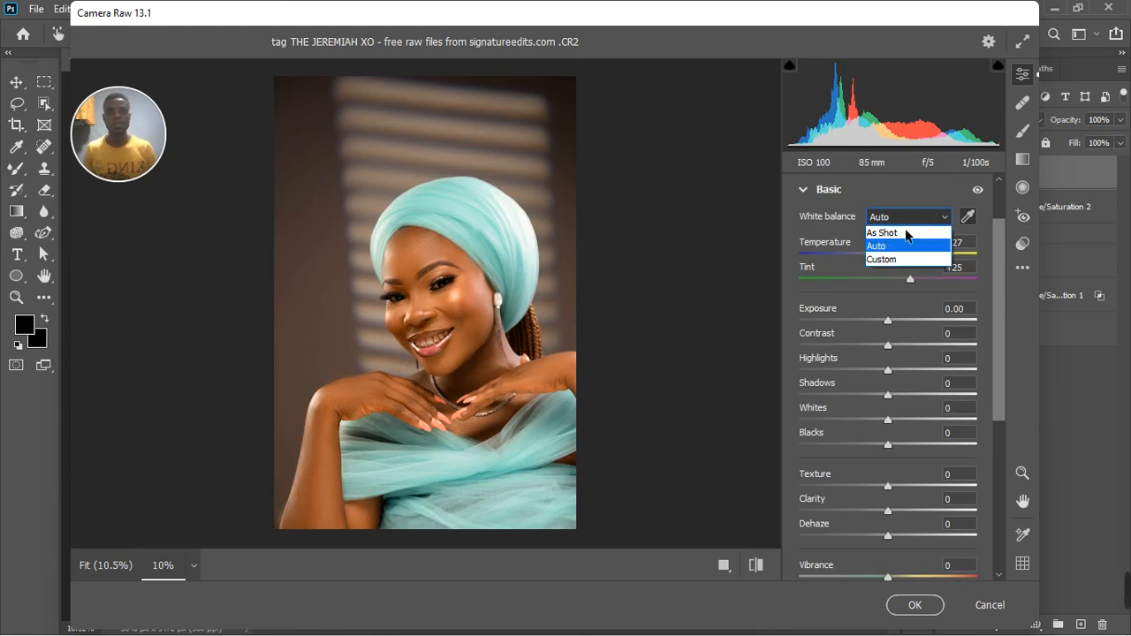
pyautogui.click(904, 259)
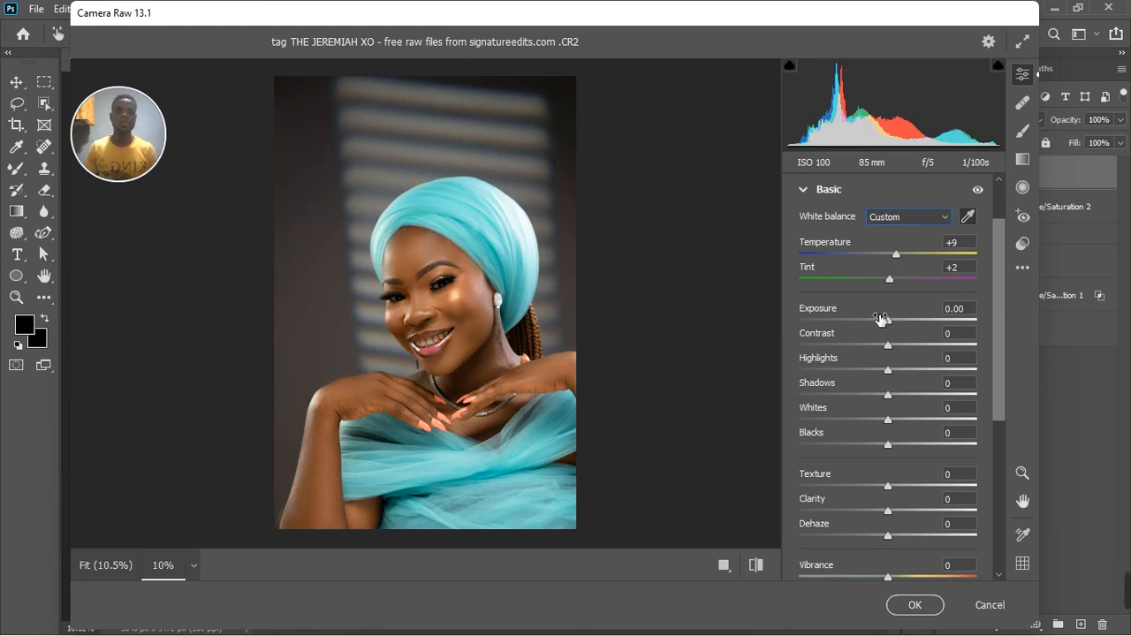
# Set Whites to -12 and Highlights to about +21, and apply the Camera Raw adjustments to the stamped layer.
pyautogui.scroll(2, 445, 372)
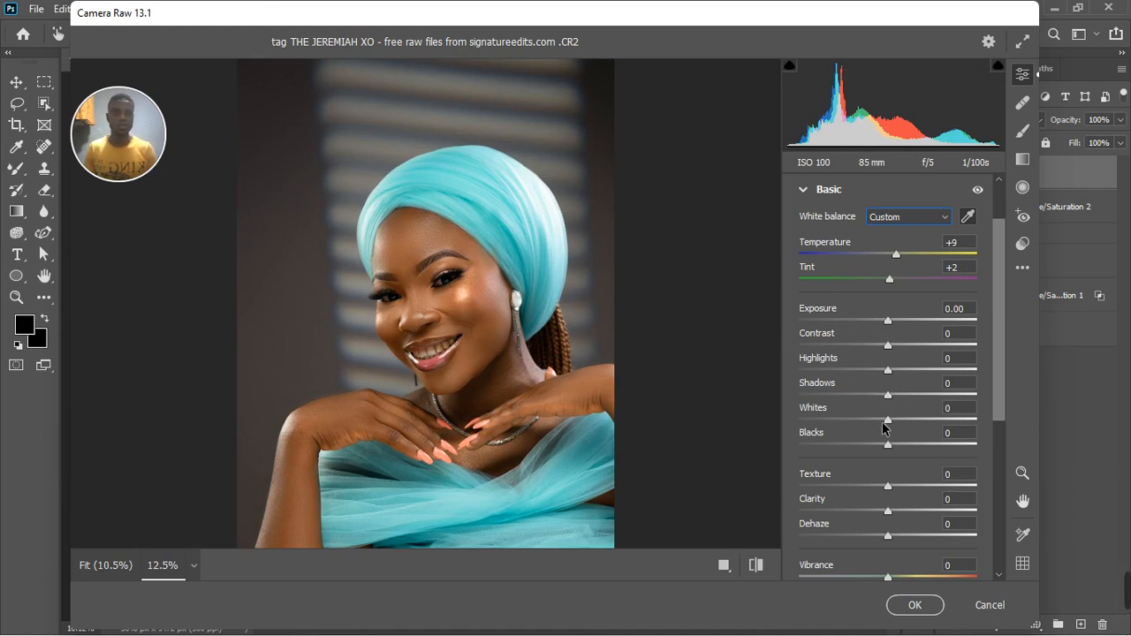
pyautogui.moveTo(885, 421)
pyautogui.mouseDown()
pyautogui.moveTo(833, 424)
pyautogui.moveTo(877, 421)
pyautogui.mouseUp()
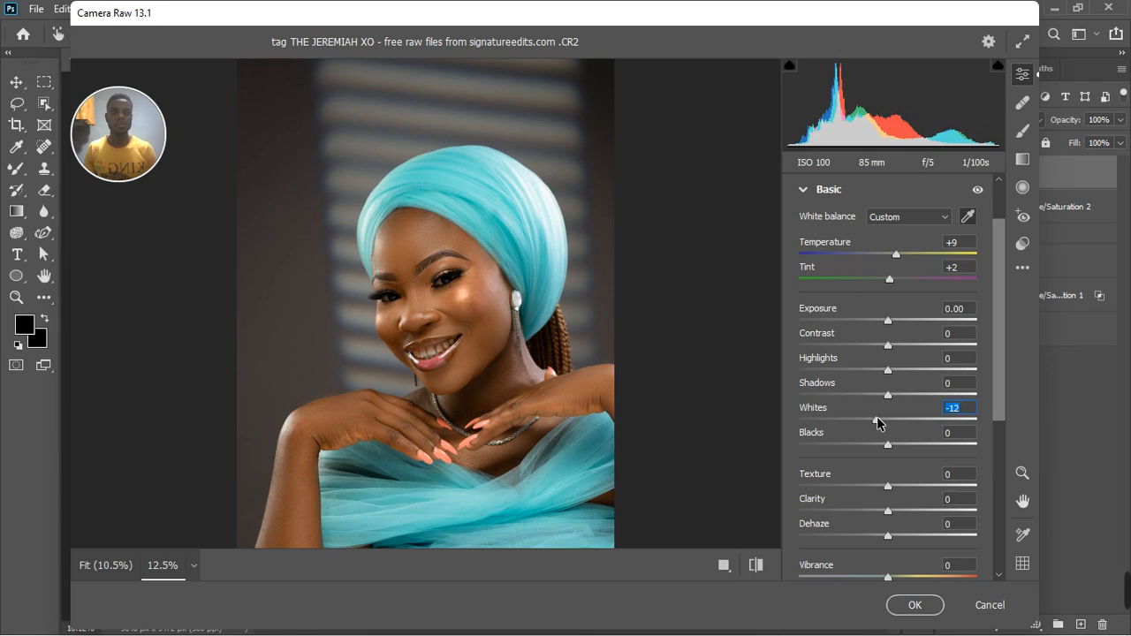
pyautogui.moveTo(890, 373); pyautogui.dragTo(903, 374)
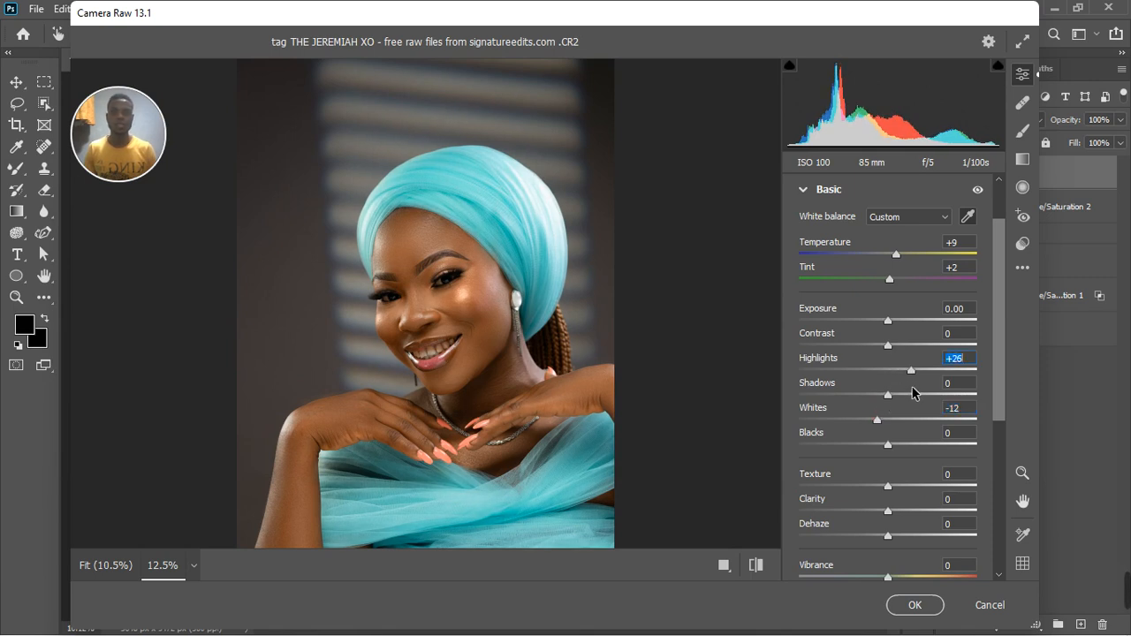
pyautogui.moveTo(913, 393)
pyautogui.mouseDown()
pyautogui.moveTo(889, 394)
pyautogui.moveTo(944, 392)
pyautogui.moveTo(908, 379)
pyautogui.mouseUp()
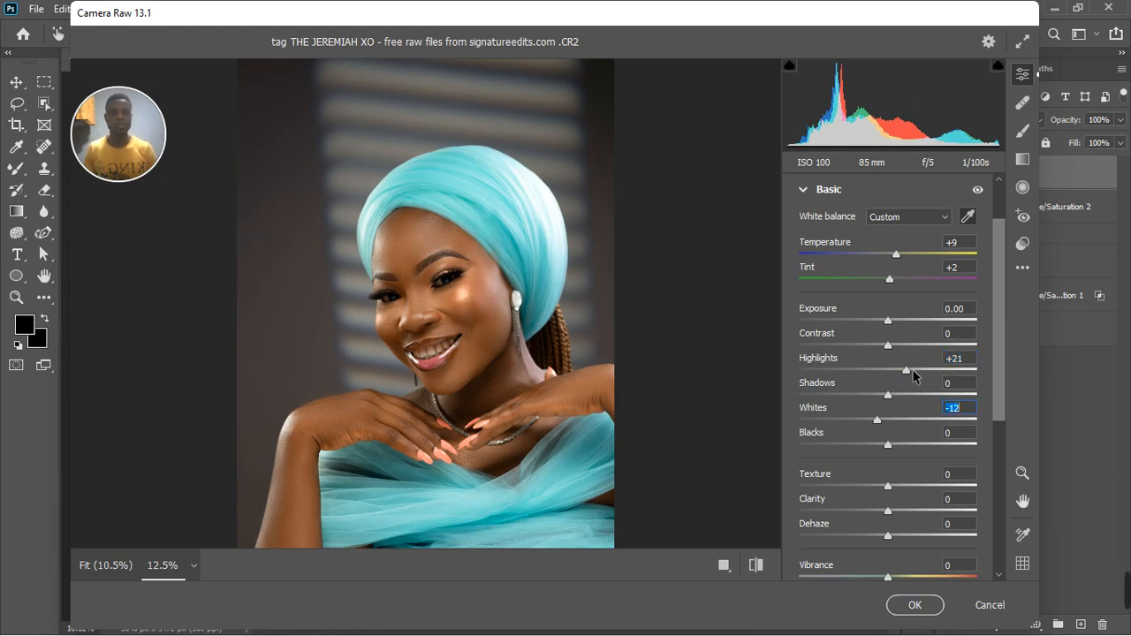
pyautogui.moveTo(907, 372); pyautogui.dragTo(904, 372)
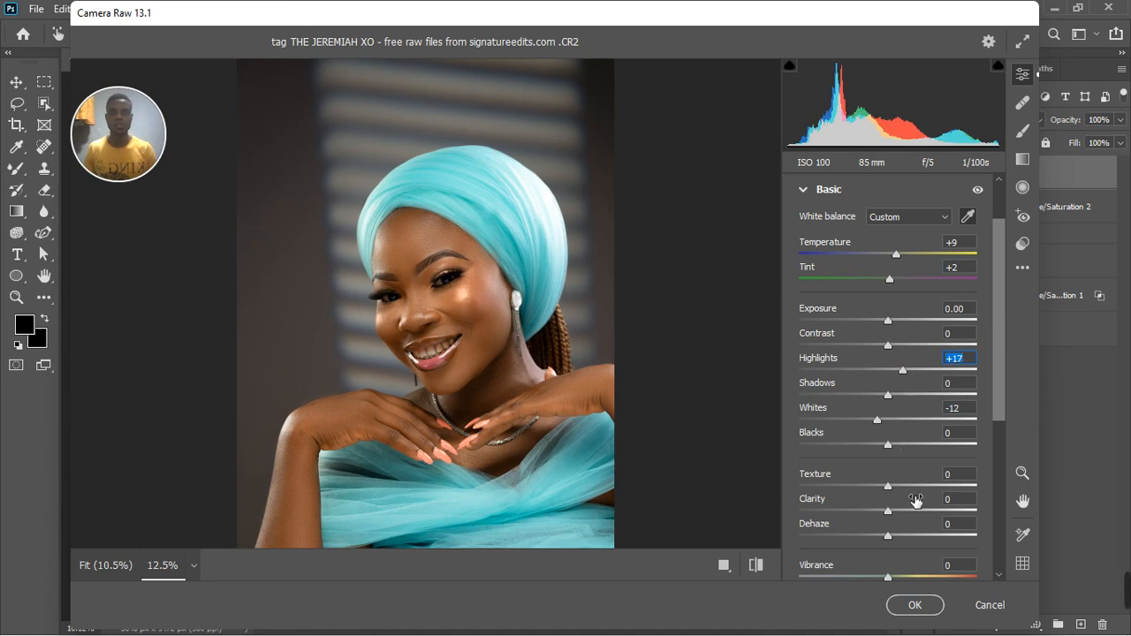
pyautogui.click(915, 608)
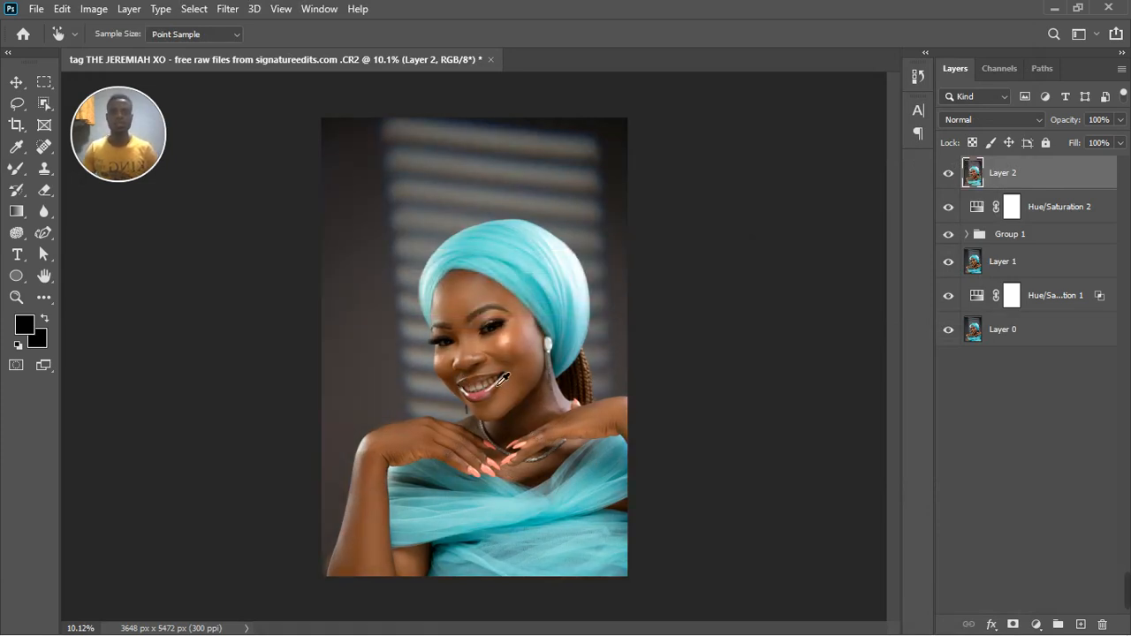
# Add a Photo Filter adjustment layer above the stamped layer using the Cooling Filter (82) preset.
pyautogui.scroll(3, 500, 380)
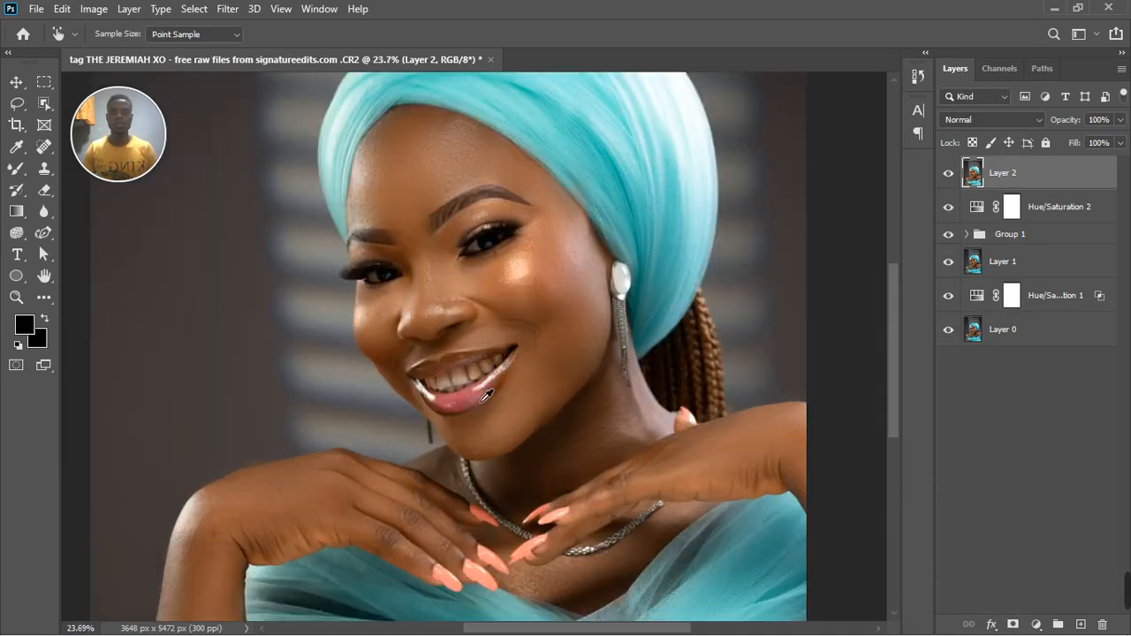
pyautogui.scroll(1, 485, 398)
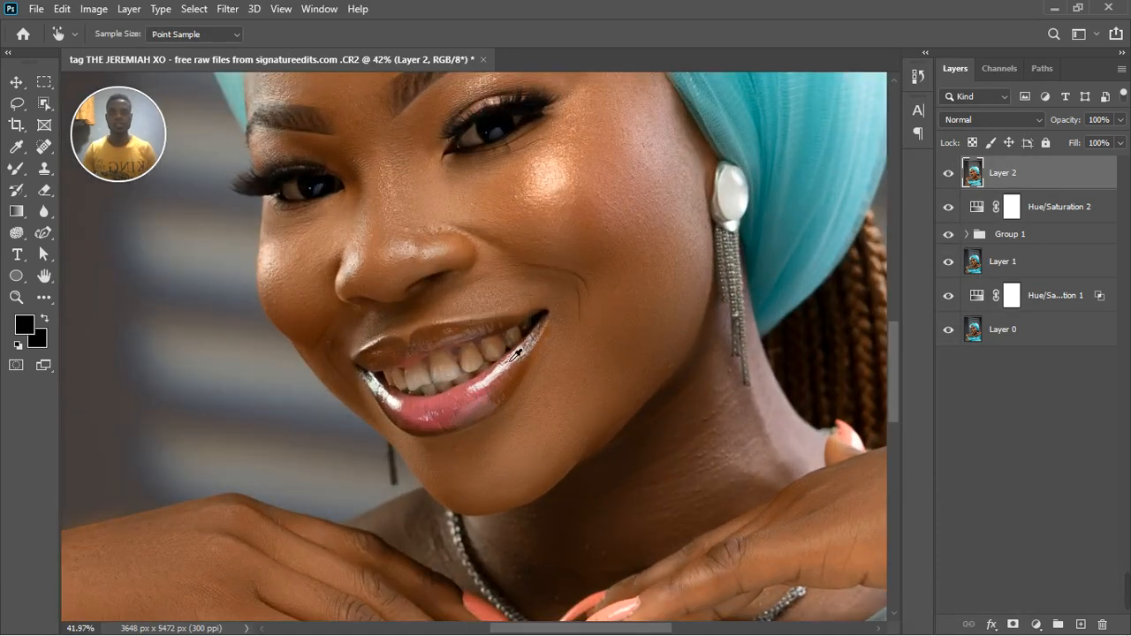
pyautogui.scroll(-1, 516, 351)
pyautogui.scroll(-1, 517, 346)
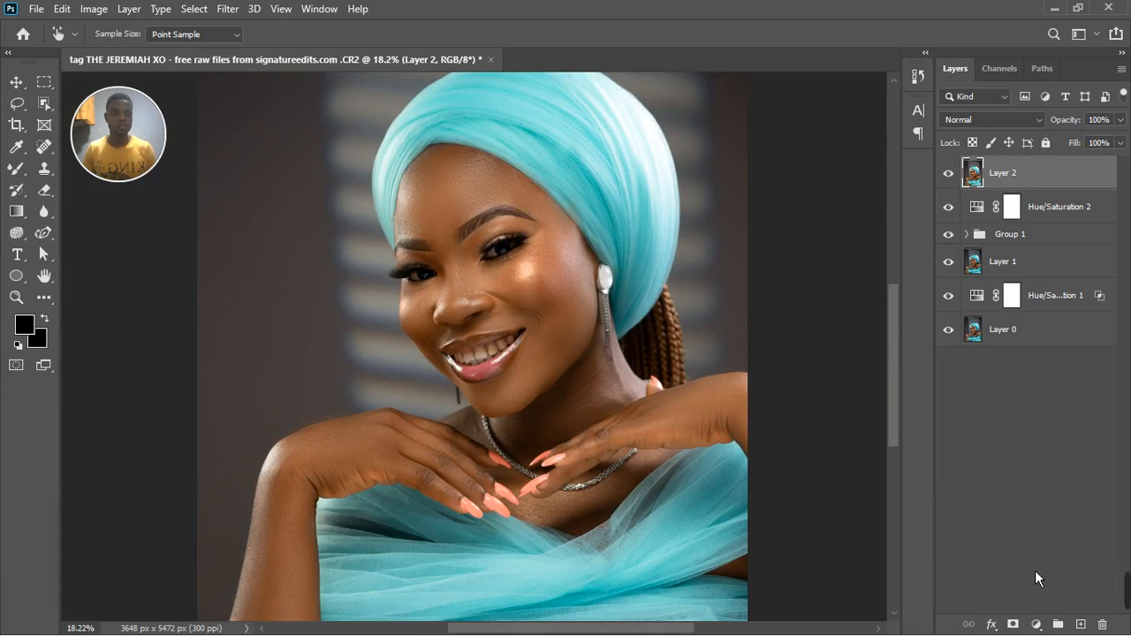
pyautogui.click(1037, 625)
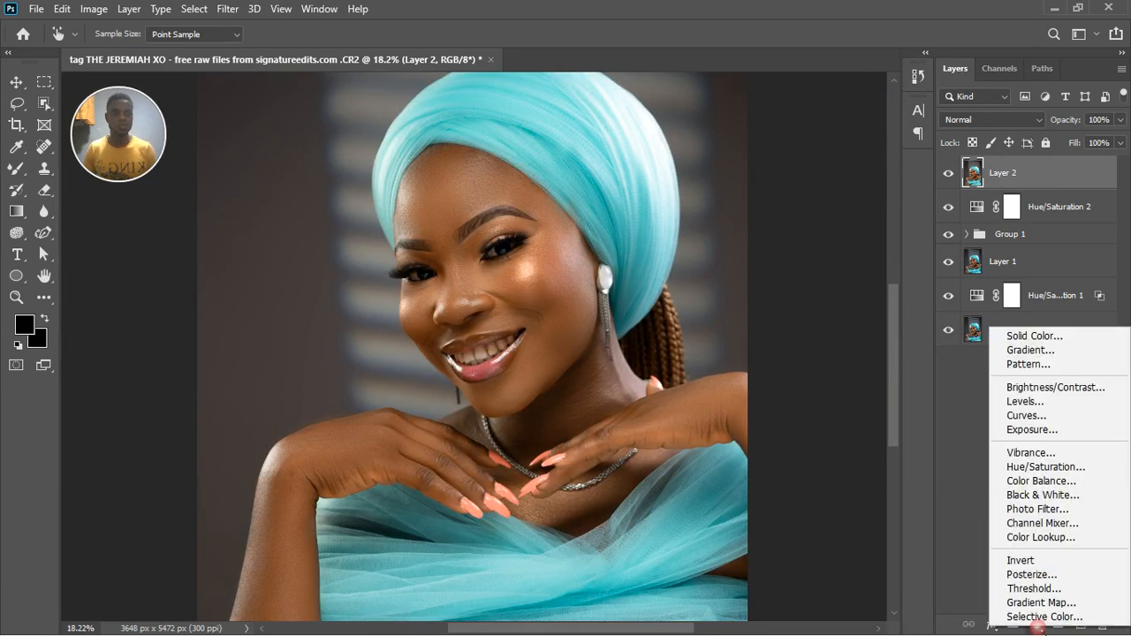
pyautogui.click(1051, 510)
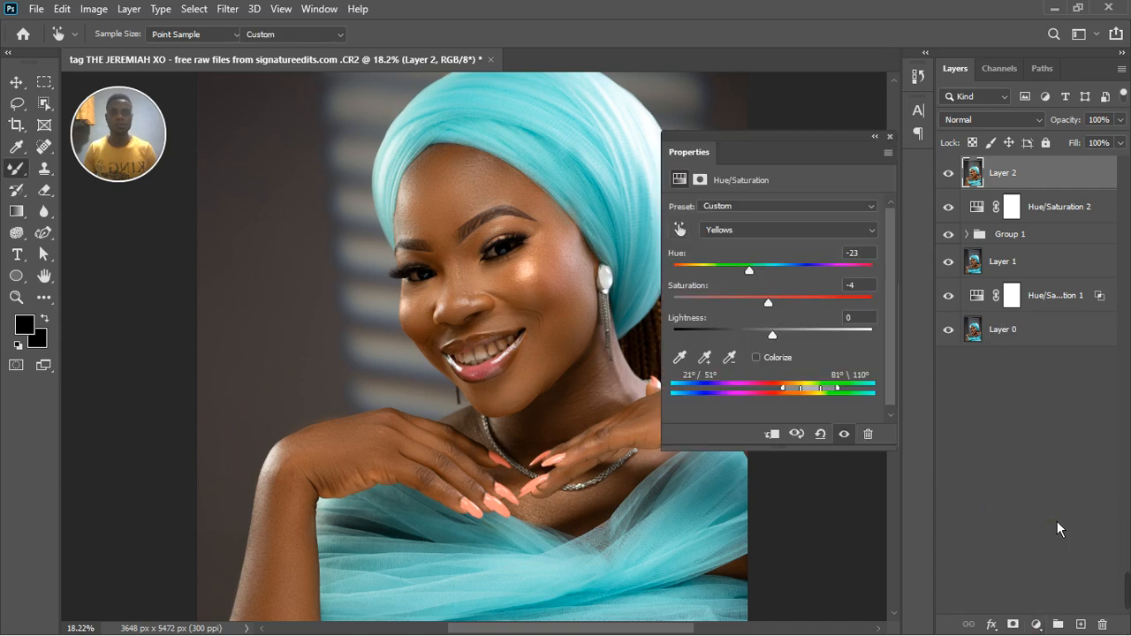
pyautogui.click(791, 211)
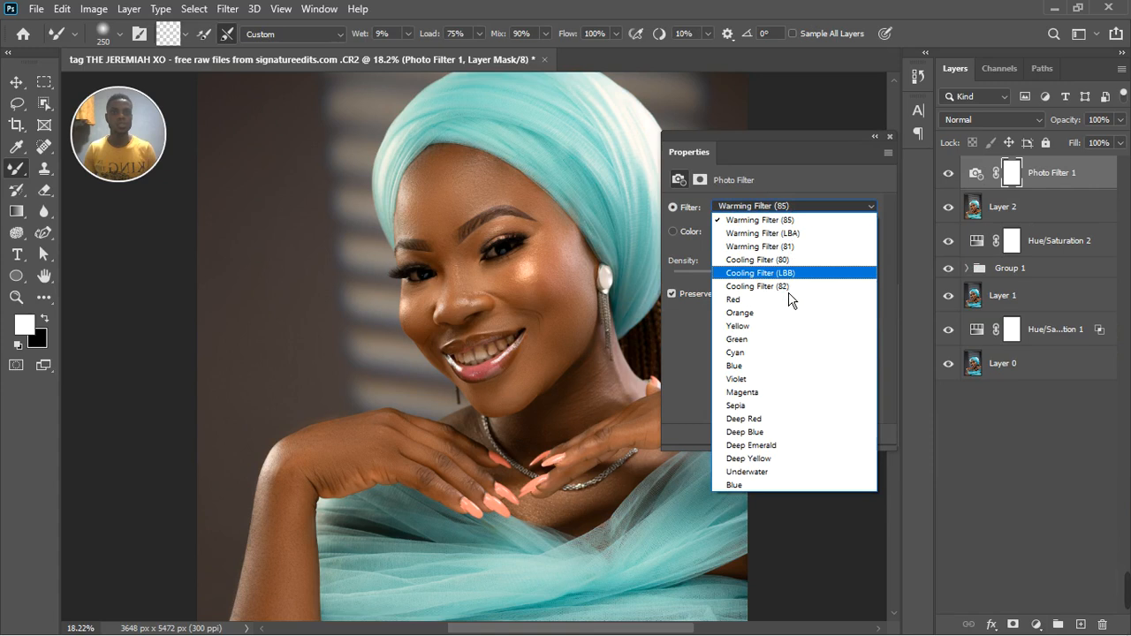
pyautogui.click(760, 287)
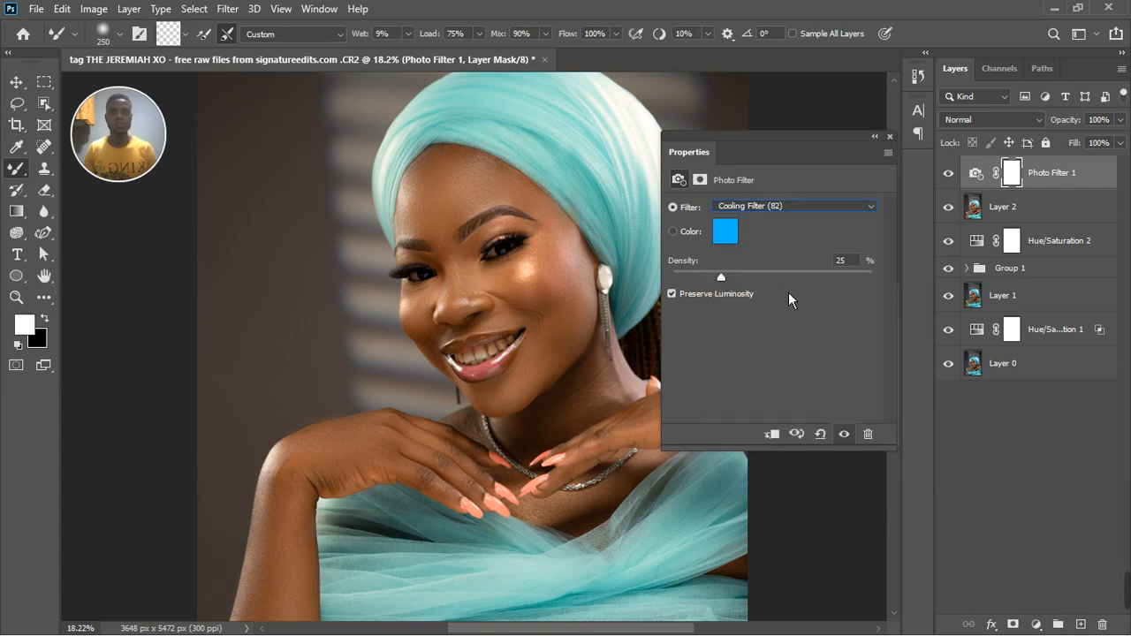
pyautogui.click(890, 137)
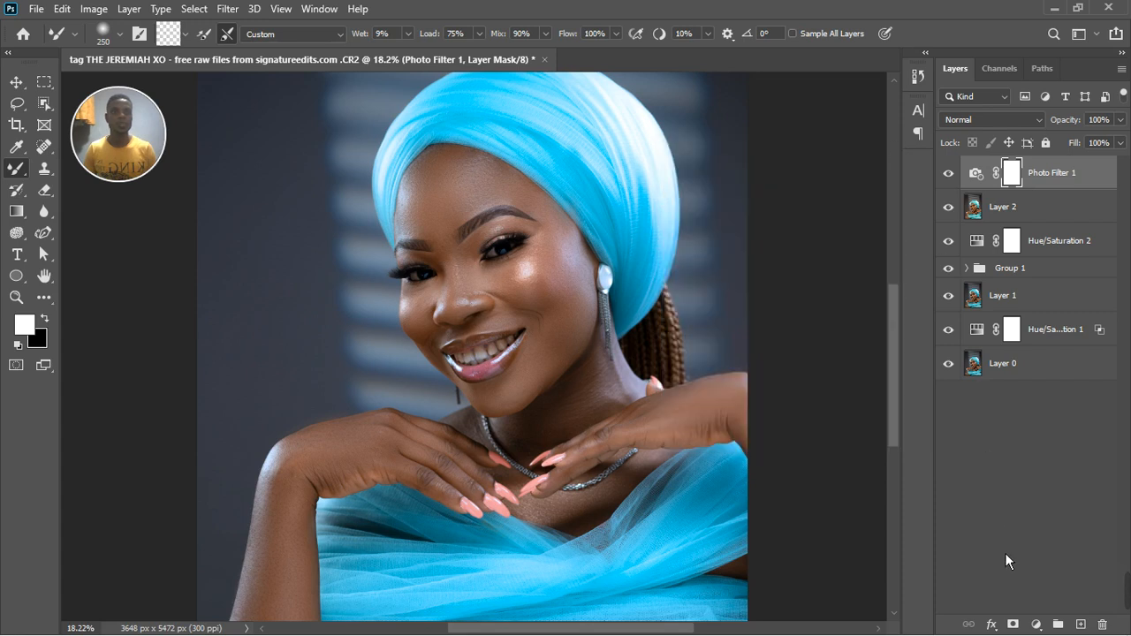
# Add a Black & White adjustment layer with default settings above the photo filter.
pyautogui.click(1038, 625)
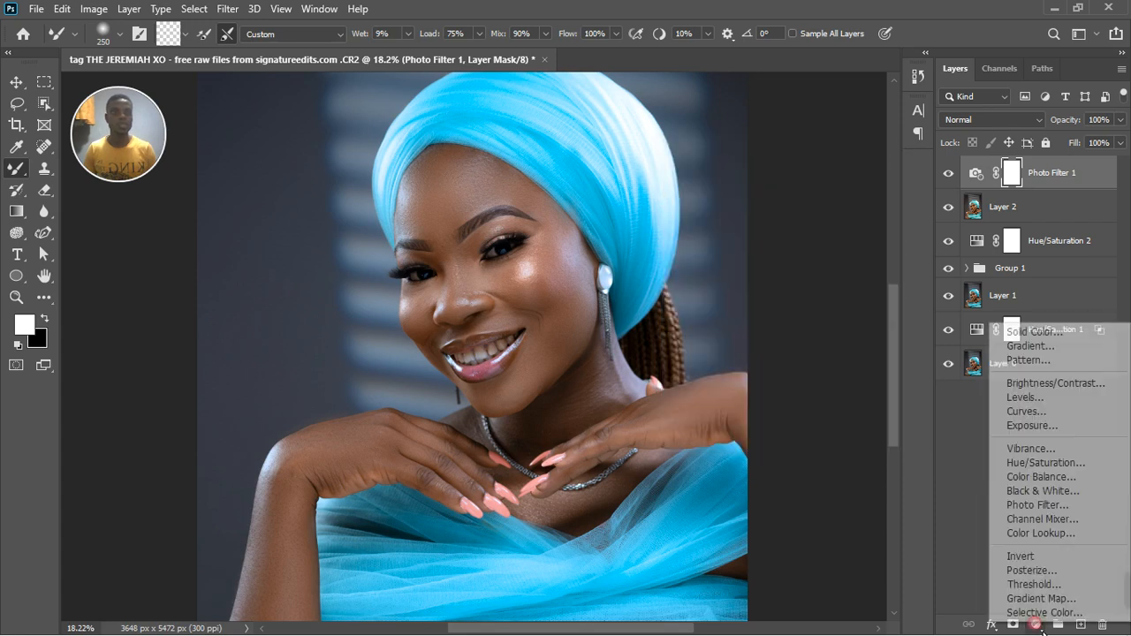
pyautogui.click(1044, 491)
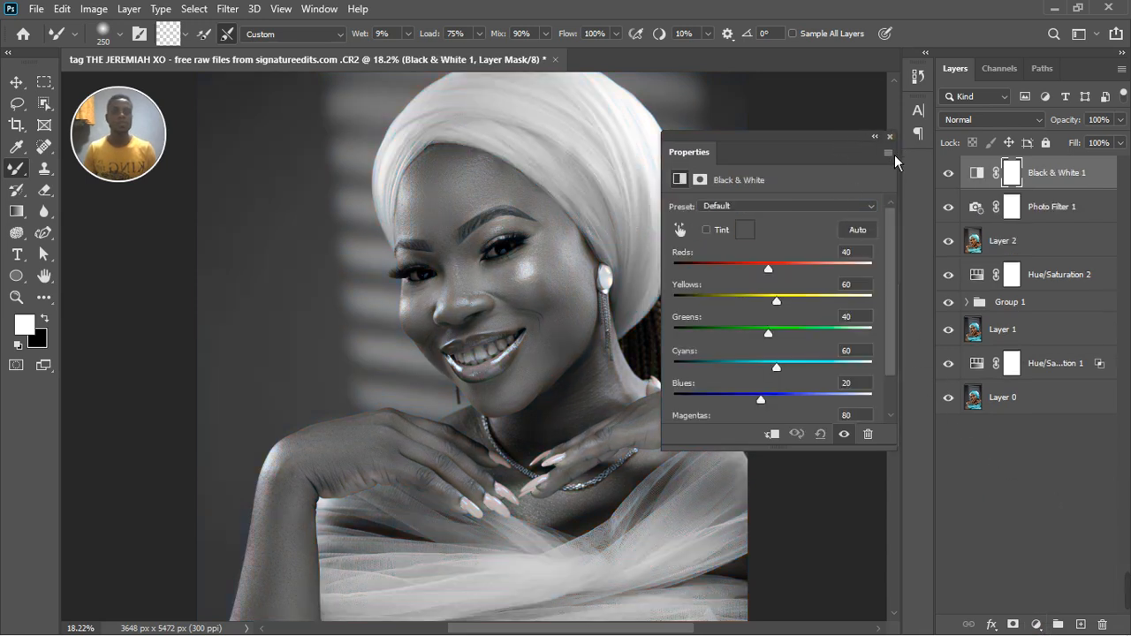
pyautogui.click(890, 137)
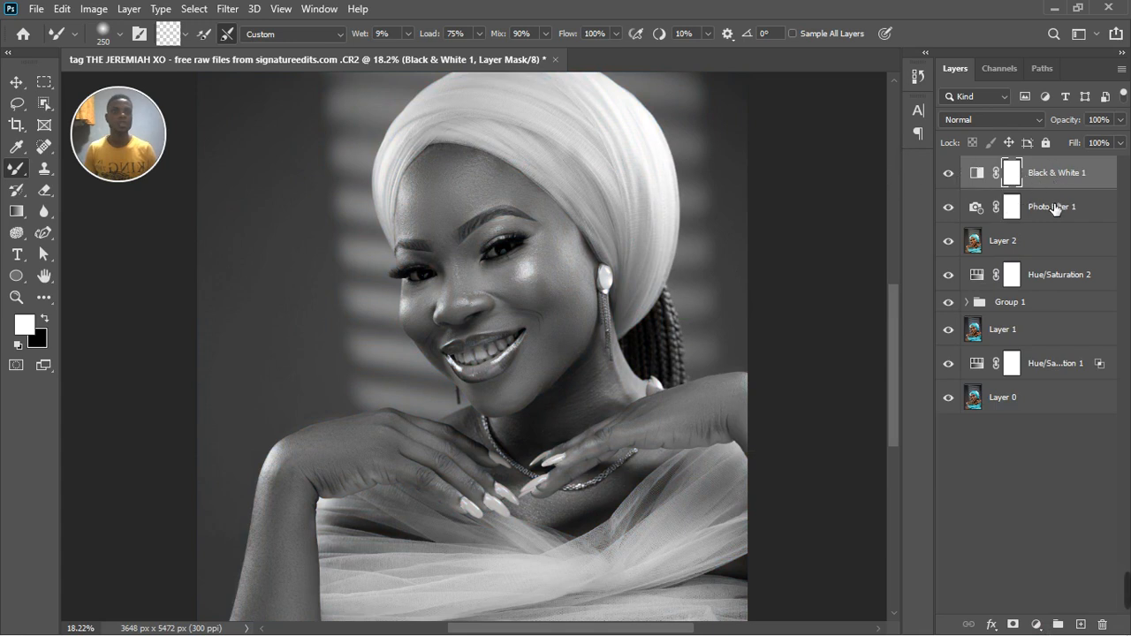
# Group the Black & White and Photo Filter layers, and add an inverted black mask to the group.
pyautogui.keyDown('shift'); pyautogui.click(1053, 208); pyautogui.keyUp('shift')
pyautogui.click(1057, 625)
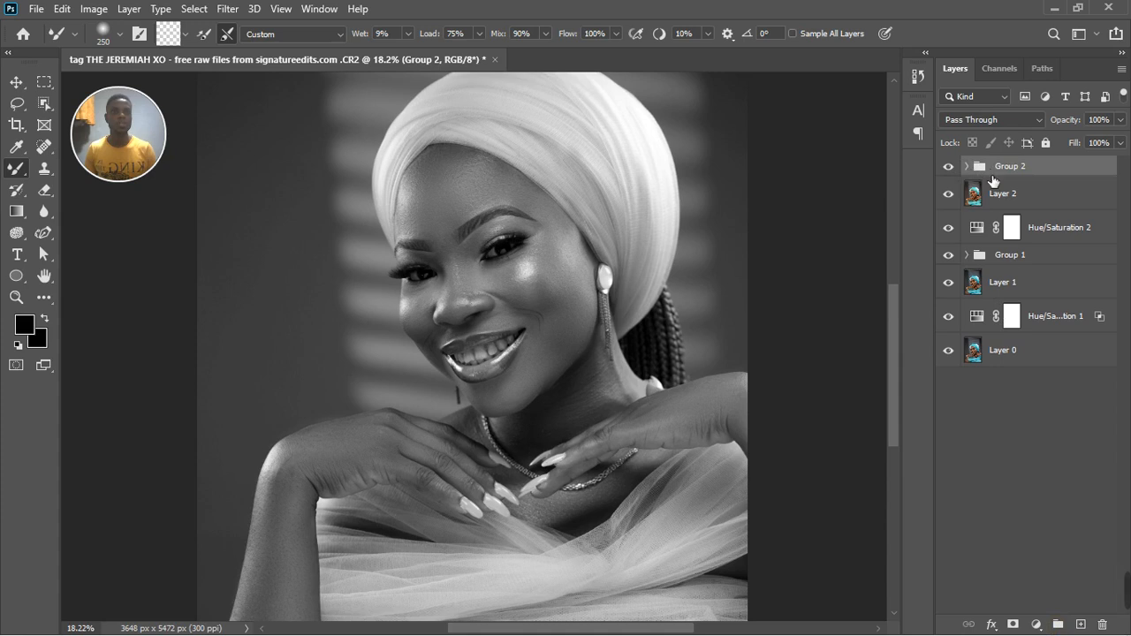
pyautogui.click(1014, 625)
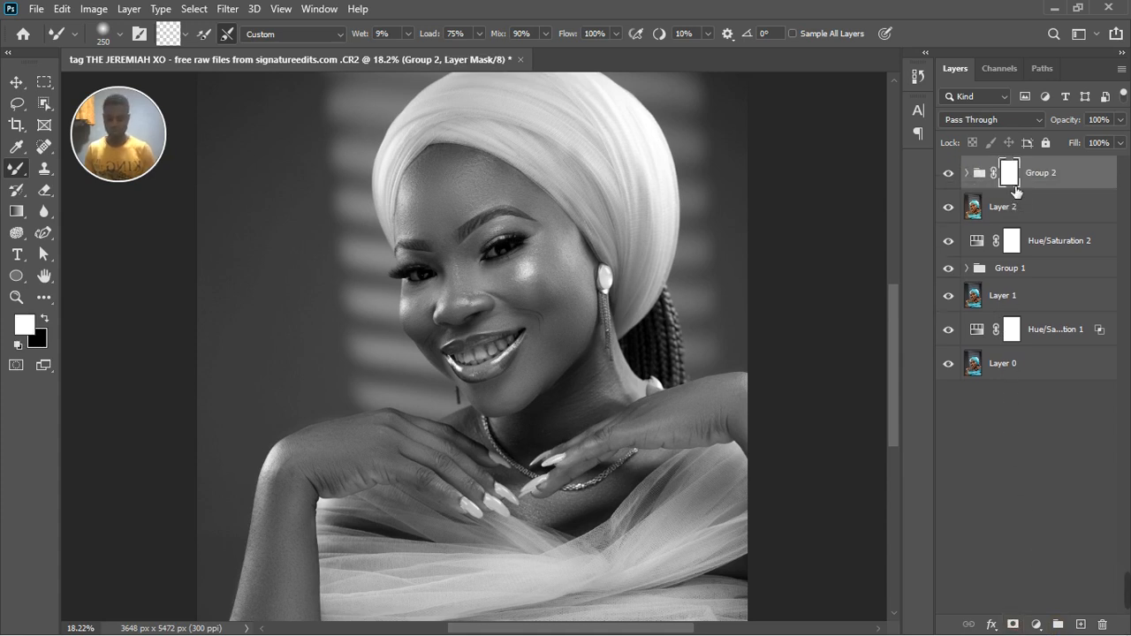
pyautogui.hotkey('ctrl', 'i')
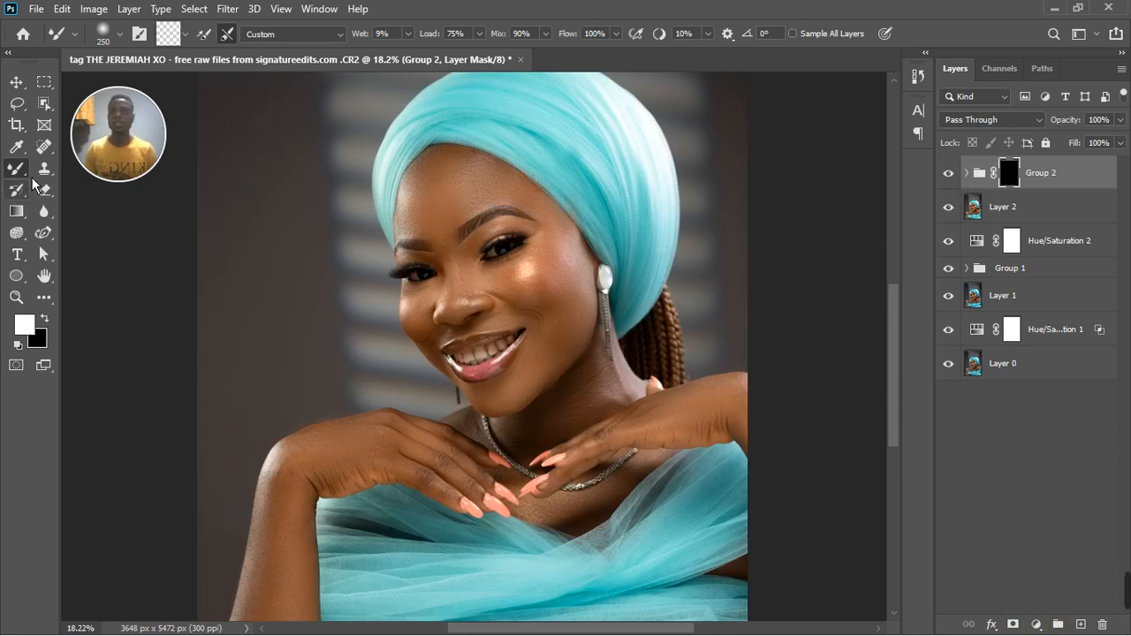
# Paint white over the teeth on the group's mask with the Brush tool, reducing the brush size to 35.
pyautogui.rightClick(26, 181)
pyautogui.click(82, 169)
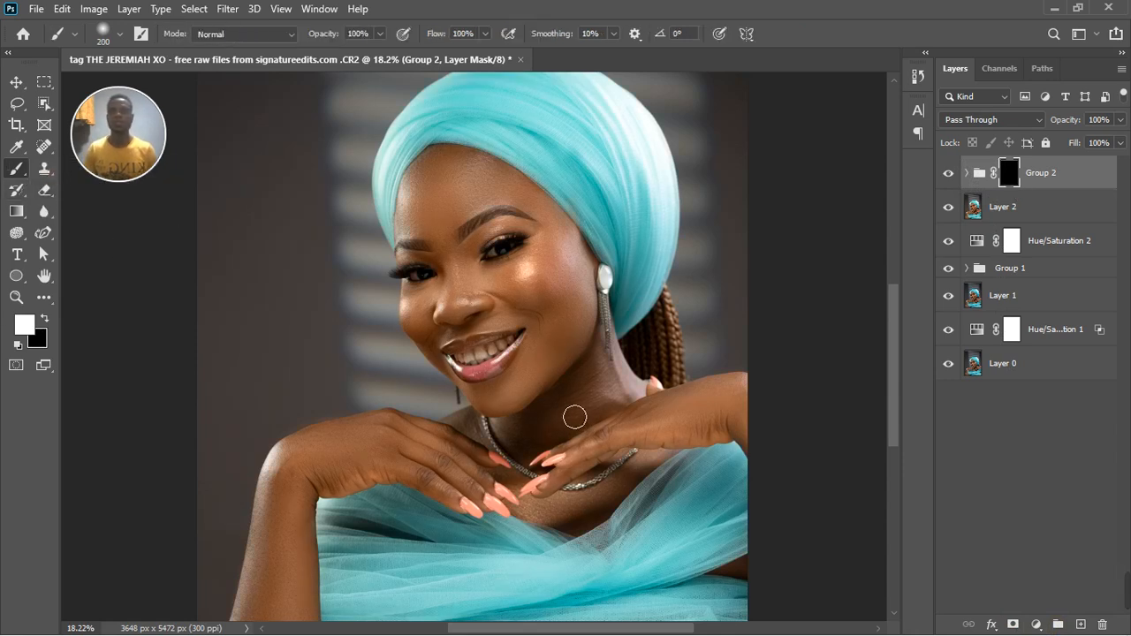
pyautogui.scroll(5, 514, 364)
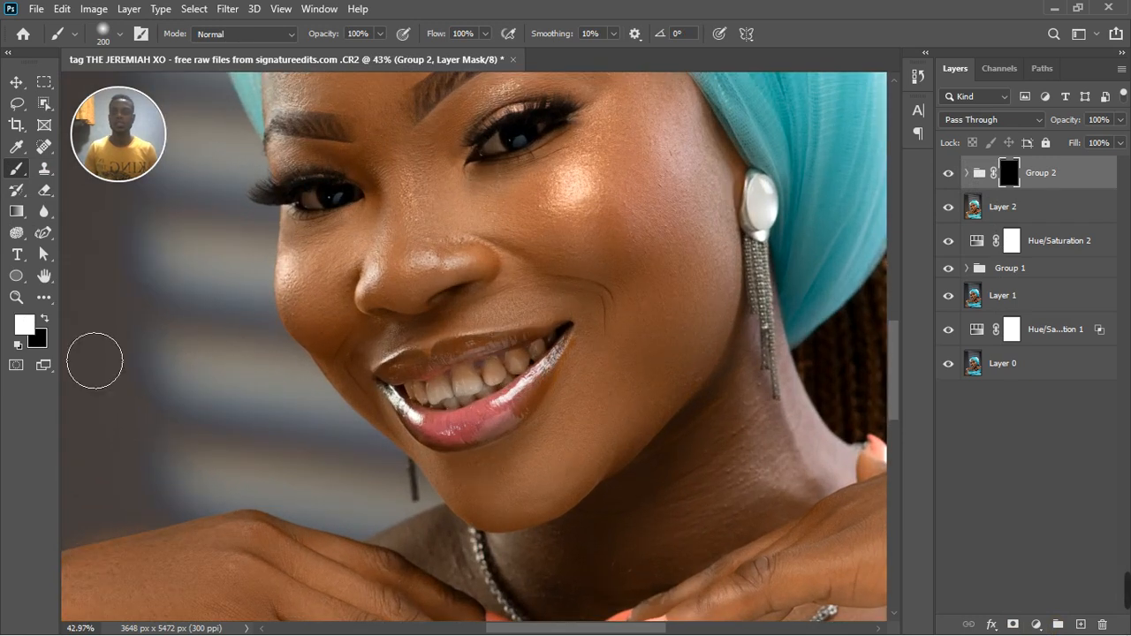
pyautogui.press('[')
pyautogui.press('[')
pyautogui.press('[')
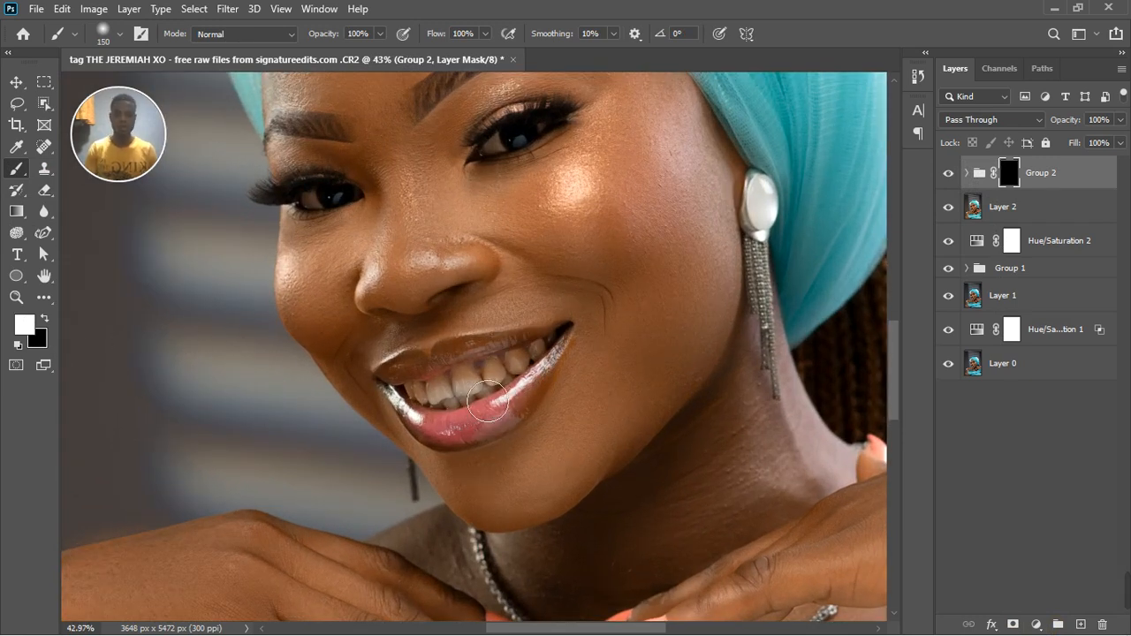
pyautogui.scroll(2, 499, 389)
pyautogui.press('[')
pyautogui.press('[')
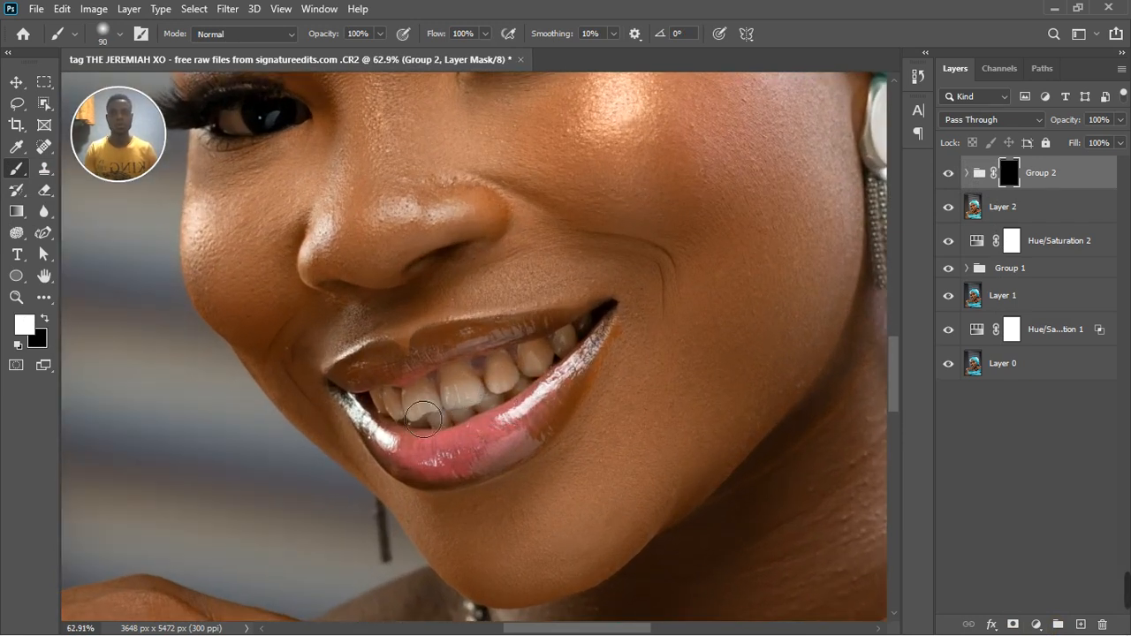
pyautogui.moveTo(483, 416)
pyautogui.mouseDown()
pyautogui.moveTo(553, 380)
pyautogui.moveTo(541, 378)
pyautogui.moveTo(578, 332)
pyautogui.moveTo(536, 378)
pyautogui.moveTo(392, 413)
pyautogui.moveTo(458, 425)
pyautogui.moveTo(470, 411)
pyautogui.moveTo(435, 420)
pyautogui.moveTo(459, 425)
pyautogui.moveTo(485, 406)
pyautogui.mouseUp()
pyautogui.press('[')
pyautogui.press('[')
pyautogui.press('[')
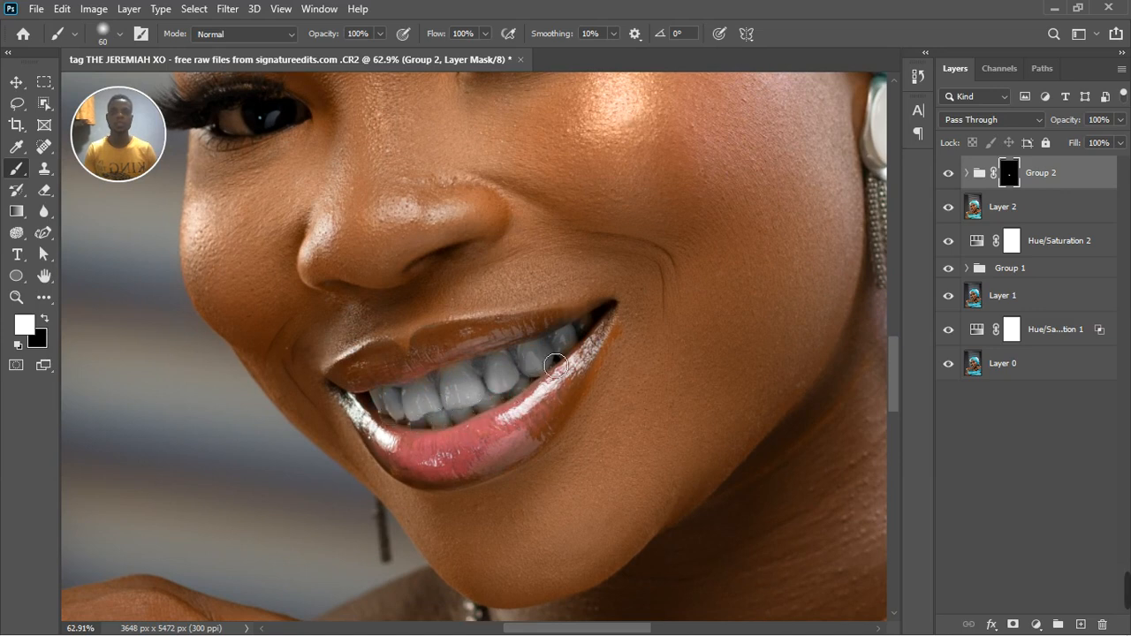
pyautogui.press('[')
pyautogui.press('[')
# Paint white over the whites of both eyes on the group's mask with a size 50 brush.
pyautogui.scroll(-10, 518, 401)
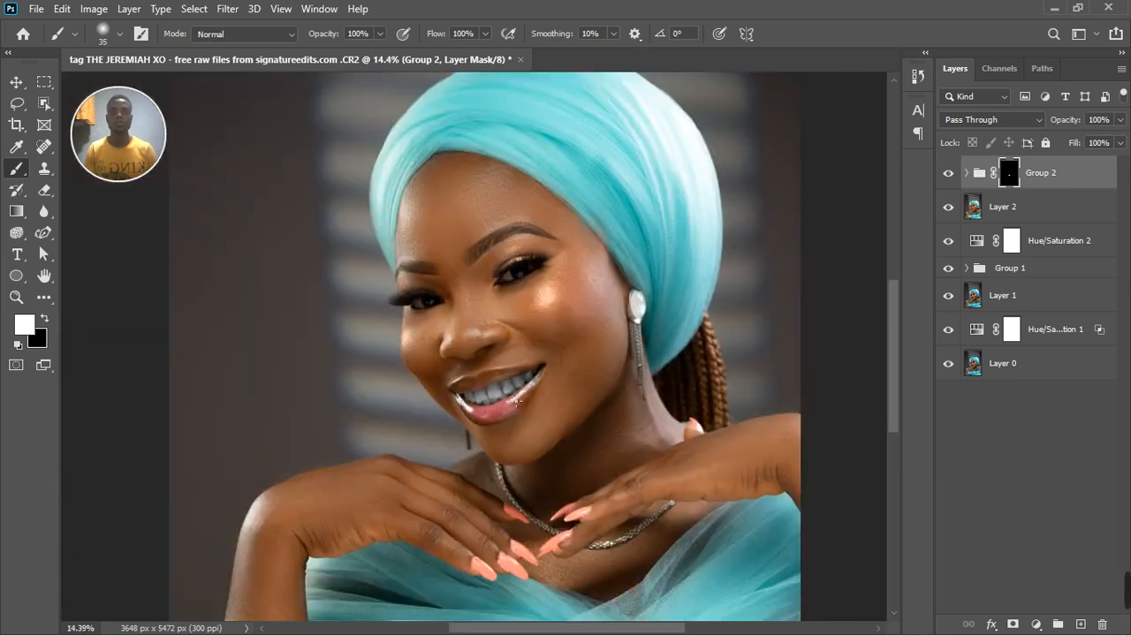
pyautogui.scroll(8, 517, 313)
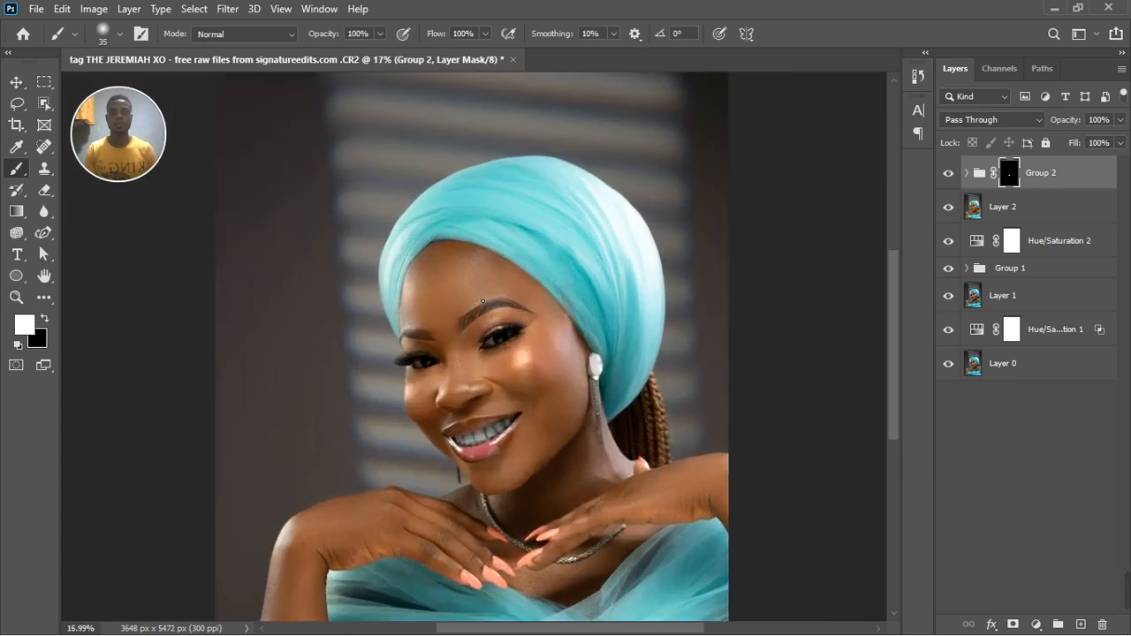
pyautogui.scroll(6, 500, 407)
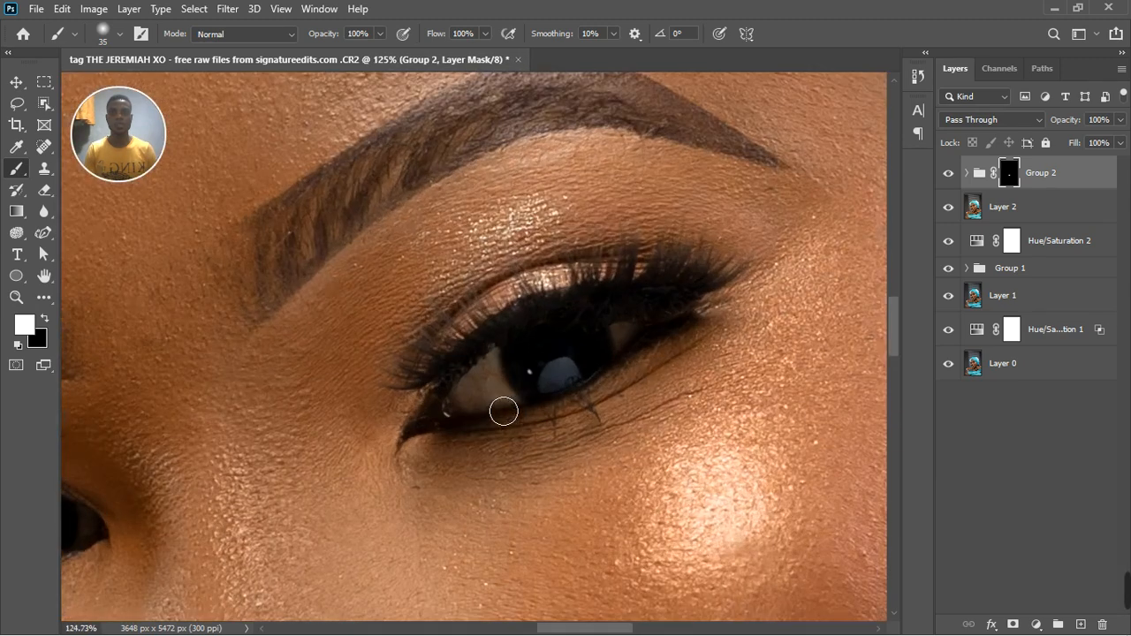
pyautogui.press(']')
pyautogui.press(']')
pyautogui.moveTo(507, 397)
pyautogui.mouseDown()
pyautogui.moveTo(485, 410)
pyautogui.moveTo(514, 415)
pyautogui.moveTo(513, 392)
pyautogui.moveTo(530, 419)
pyautogui.moveTo(642, 357)
pyautogui.moveTo(618, 372)
pyautogui.moveTo(573, 358)
pyautogui.moveTo(519, 410)
pyautogui.moveTo(558, 409)
pyautogui.mouseUp()
pyautogui.scroll(-4, 559, 409)
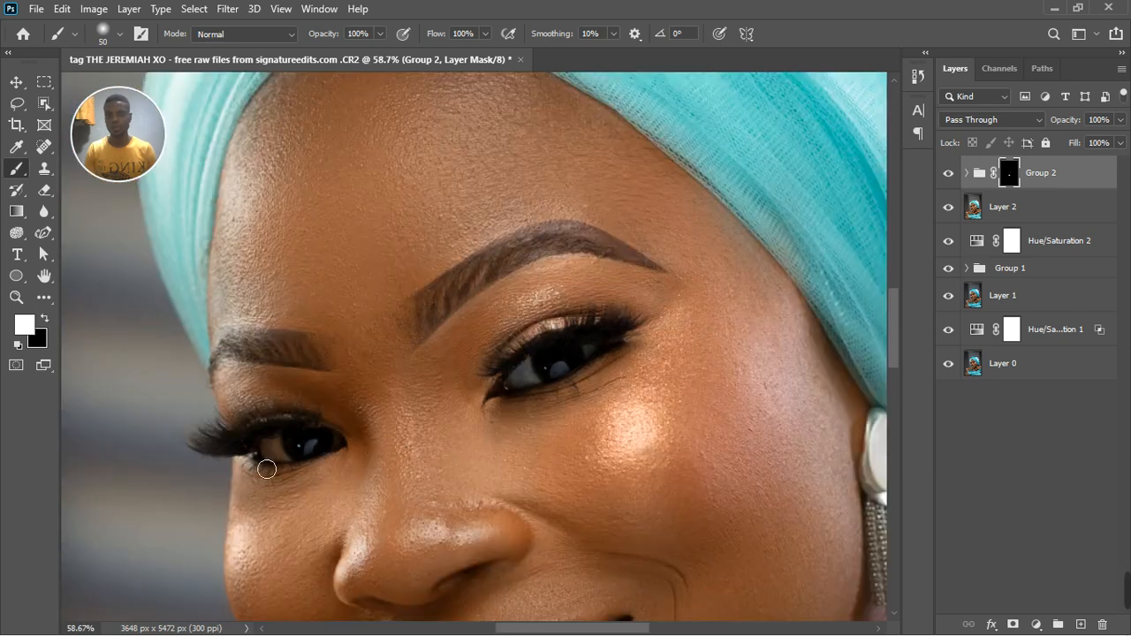
pyautogui.scroll(4, 265, 467)
pyautogui.moveTo(307, 467)
pyautogui.mouseDown()
pyautogui.moveTo(341, 489)
pyautogui.moveTo(322, 461)
pyautogui.moveTo(336, 445)
pyautogui.moveTo(423, 451)
pyautogui.moveTo(429, 468)
pyautogui.moveTo(455, 458)
pyautogui.mouseUp()
pyautogui.scroll(-8, 860, 326)
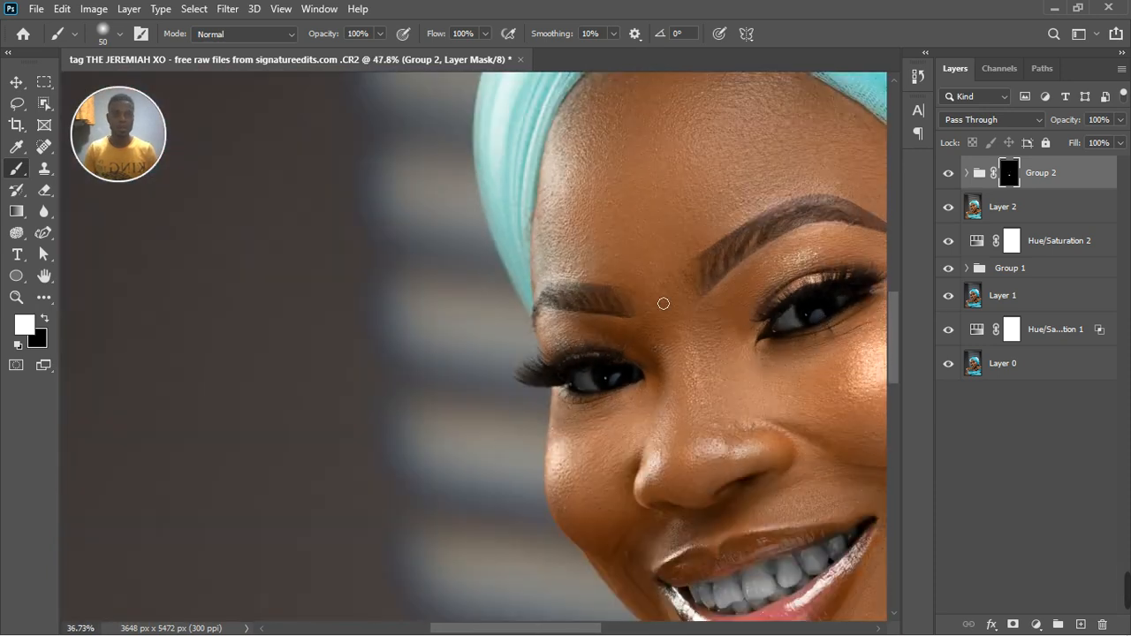
pyautogui.scroll(-3, 500, 312)
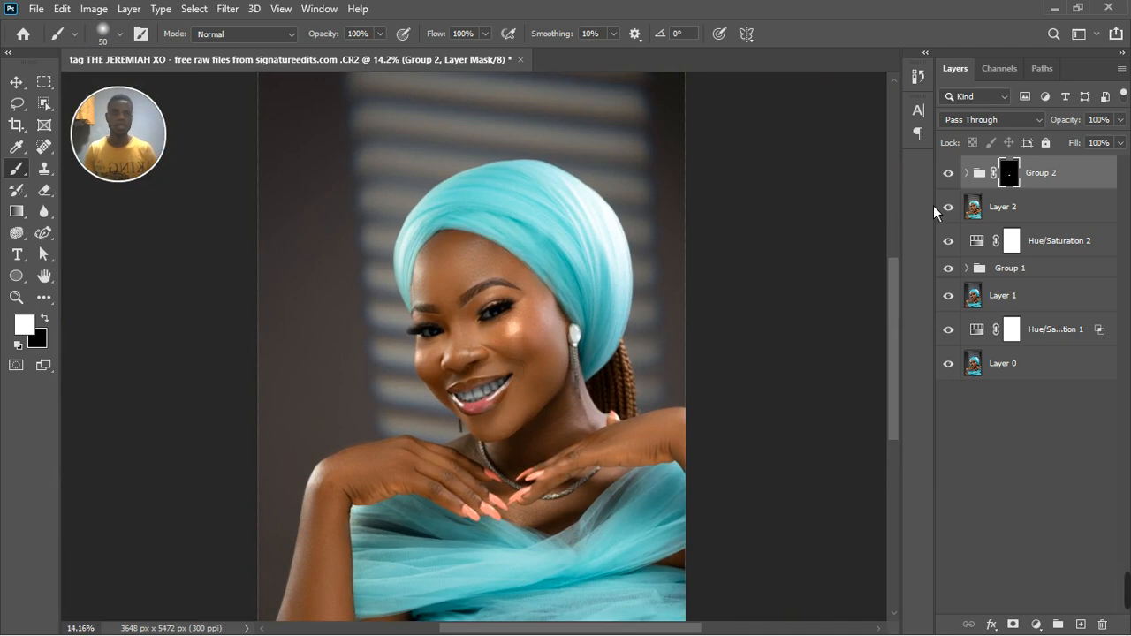
# In the group's Black & White layer, set Reds to 60, Yellows to 63, Greens to 69, Cyans to 79 and Blues to 60.
pyautogui.click(966, 174)
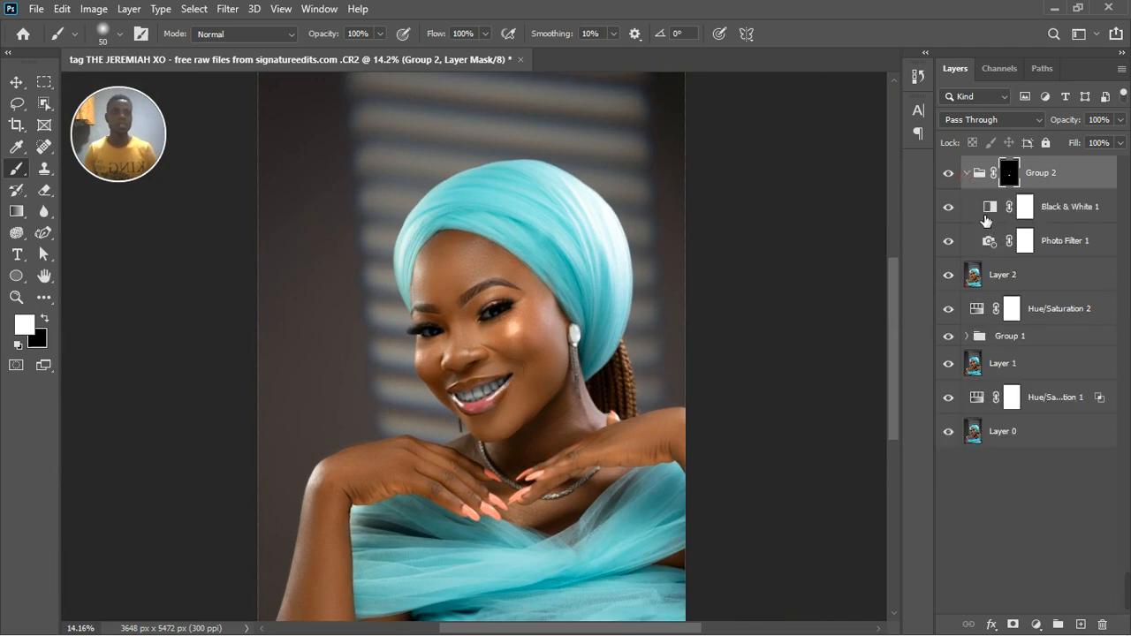
pyautogui.doubleClick(997, 209)
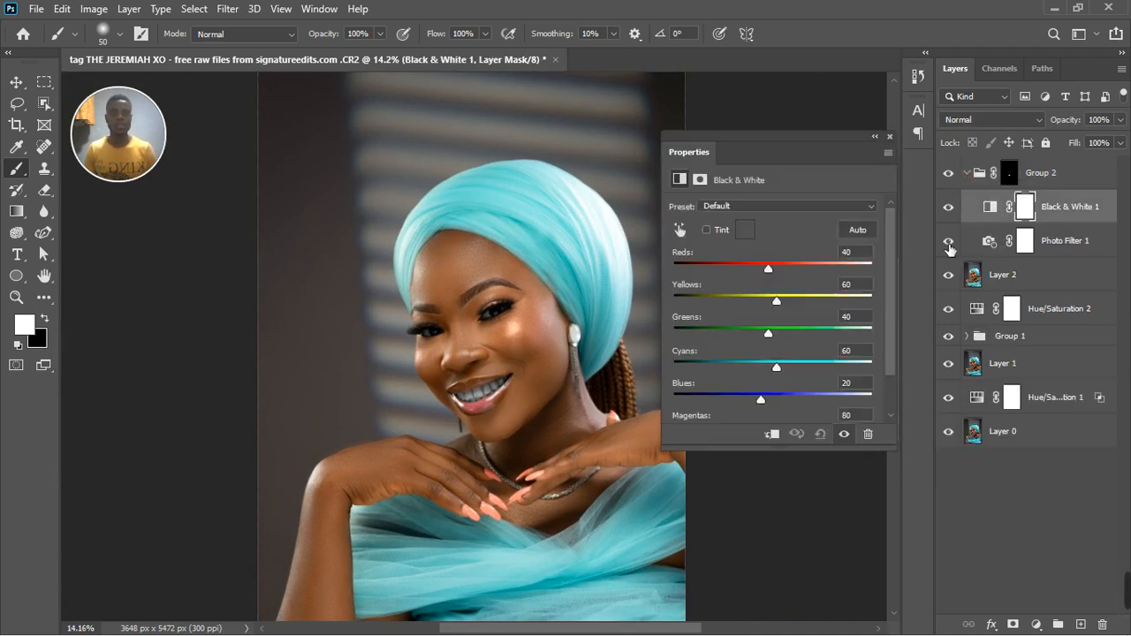
pyautogui.moveTo(778, 279); pyautogui.dragTo(782, 344)
pyautogui.click(769, 333)
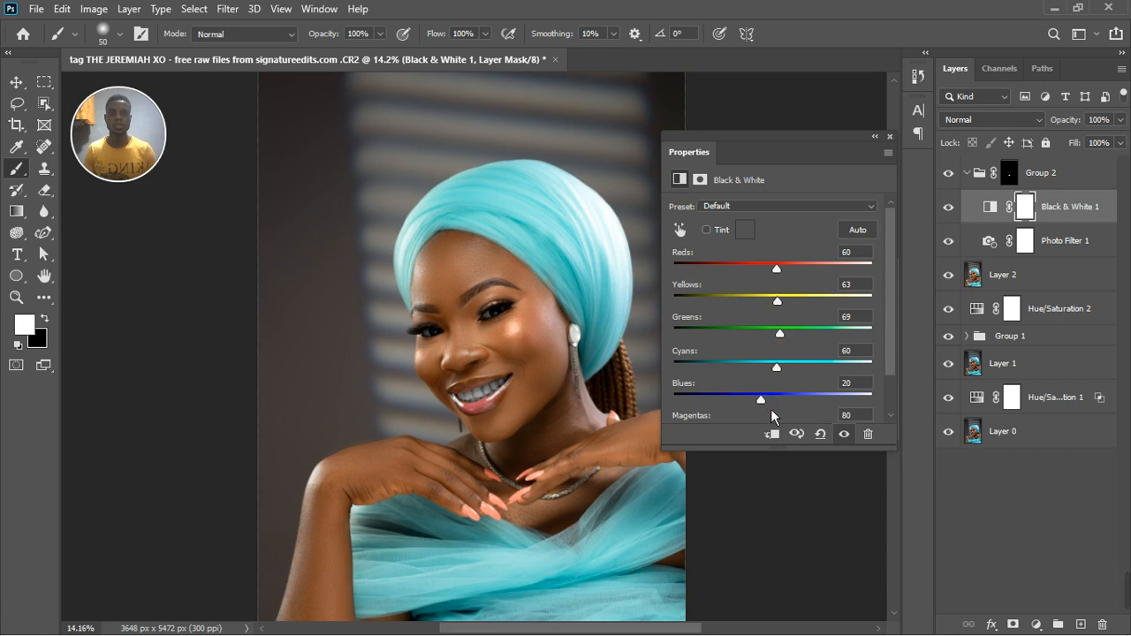
pyautogui.moveTo(767, 407); pyautogui.dragTo(801, 370)
pyautogui.moveTo(798, 371); pyautogui.dragTo(795, 367)
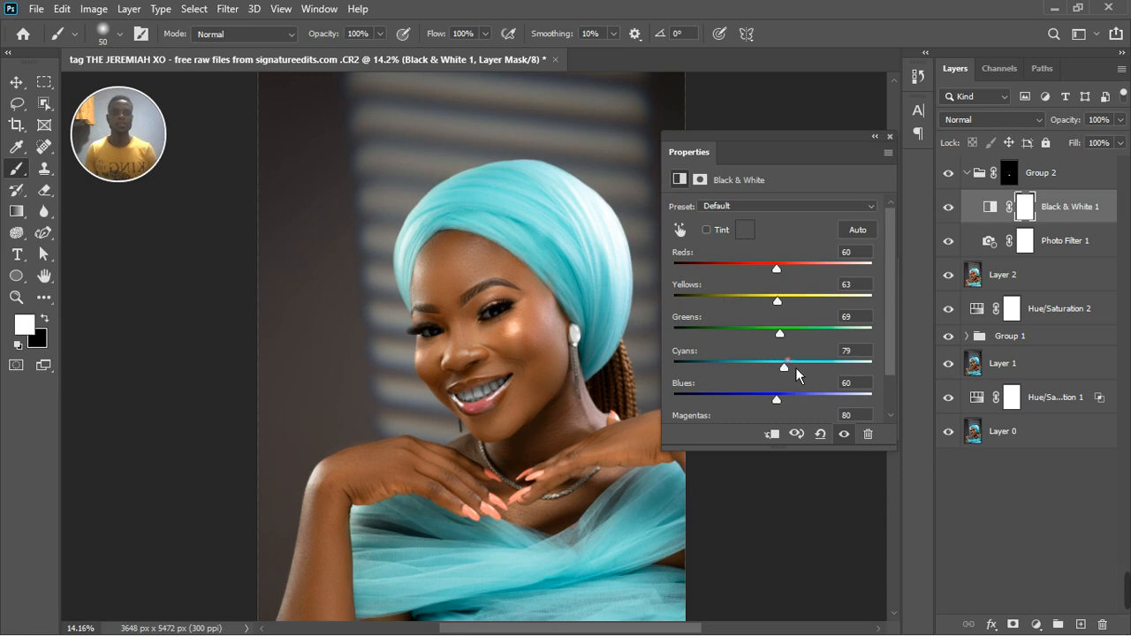
# Try Reds at -25 in the Black & White adjustment, and settle on 79.
pyautogui.moveTo(783, 276); pyautogui.dragTo(752, 280)
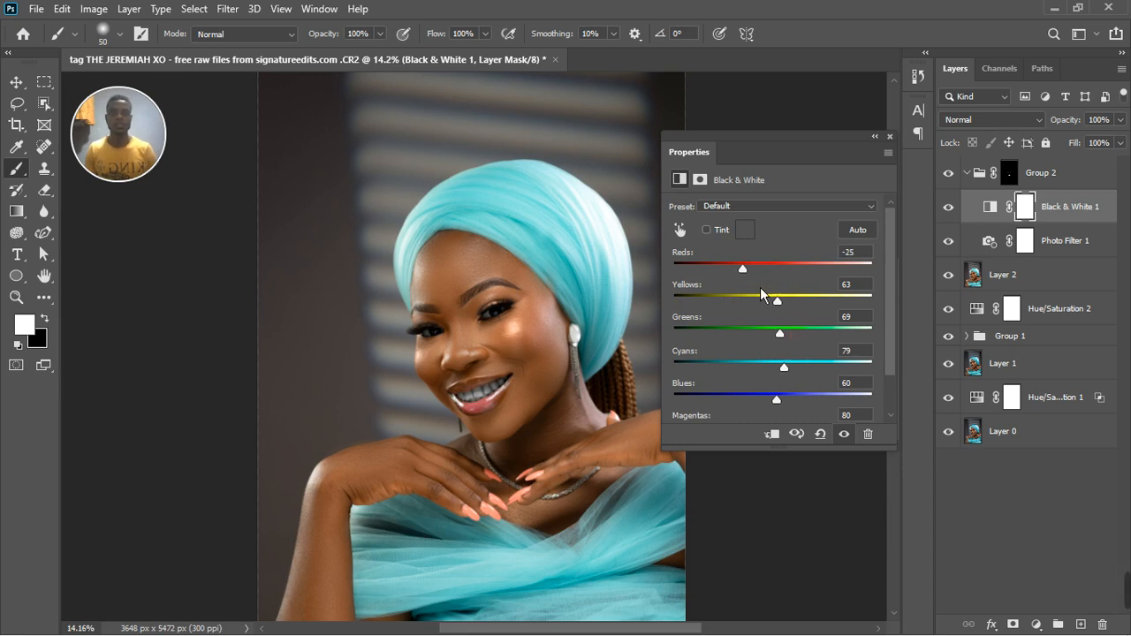
pyautogui.moveTo(757, 280); pyautogui.dragTo(793, 276)
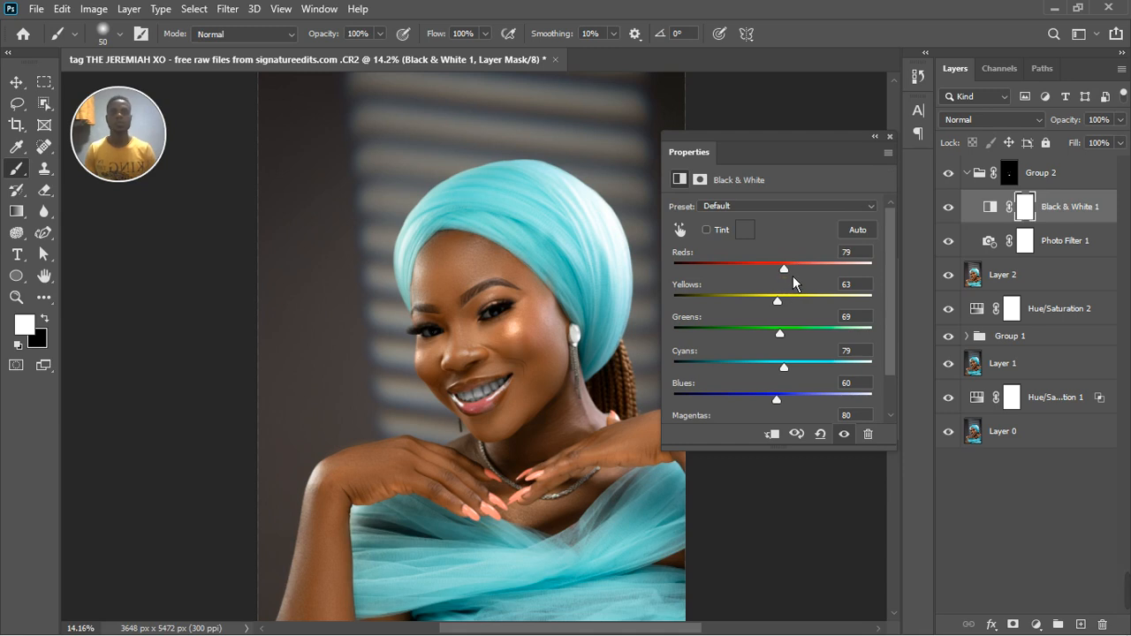
pyautogui.click(890, 137)
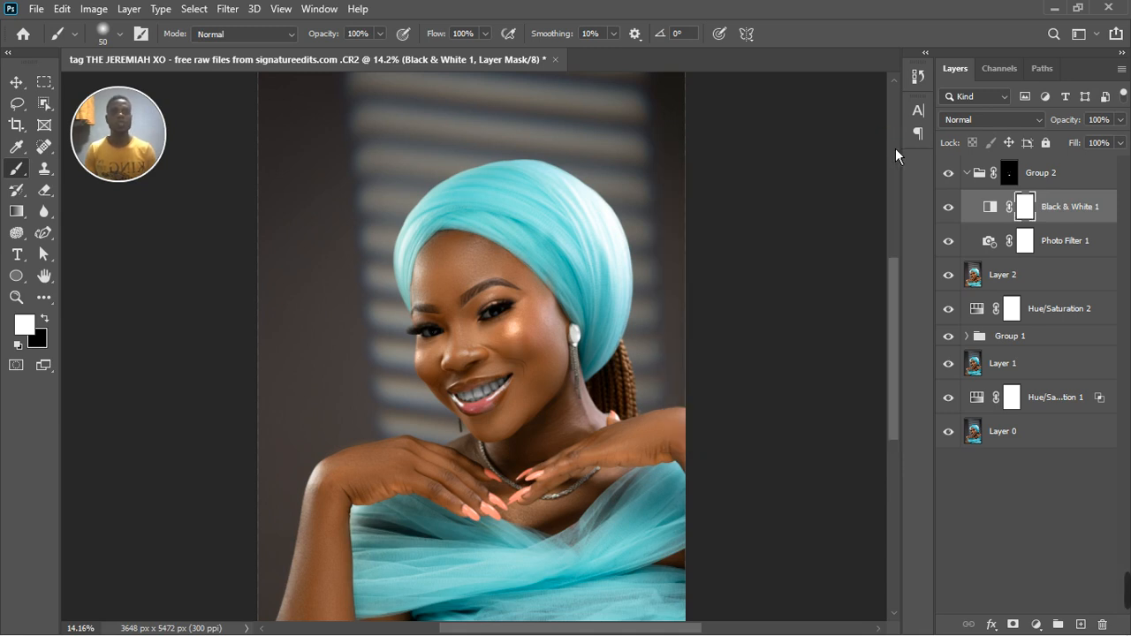
# Check the teeth and eyes in the whole portrait, and select the masked adjustment group.
pyautogui.scroll(-5, 452, 350)
pyautogui.scroll(1, 469, 349)
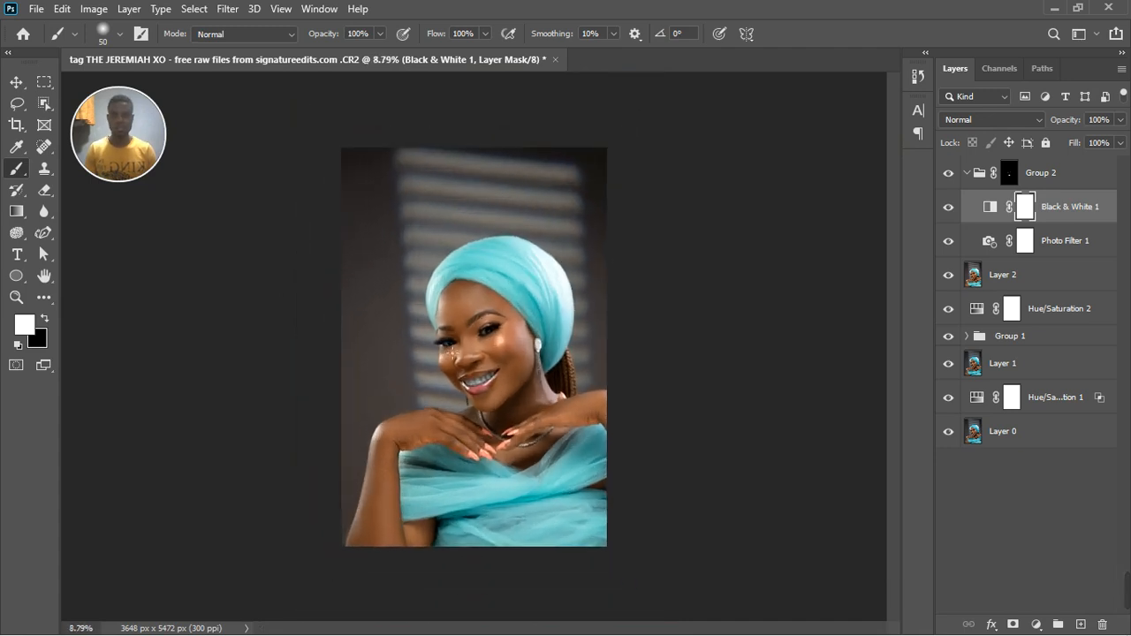
pyautogui.scroll(-3, 468, 348)
pyautogui.scroll(4, 536, 419)
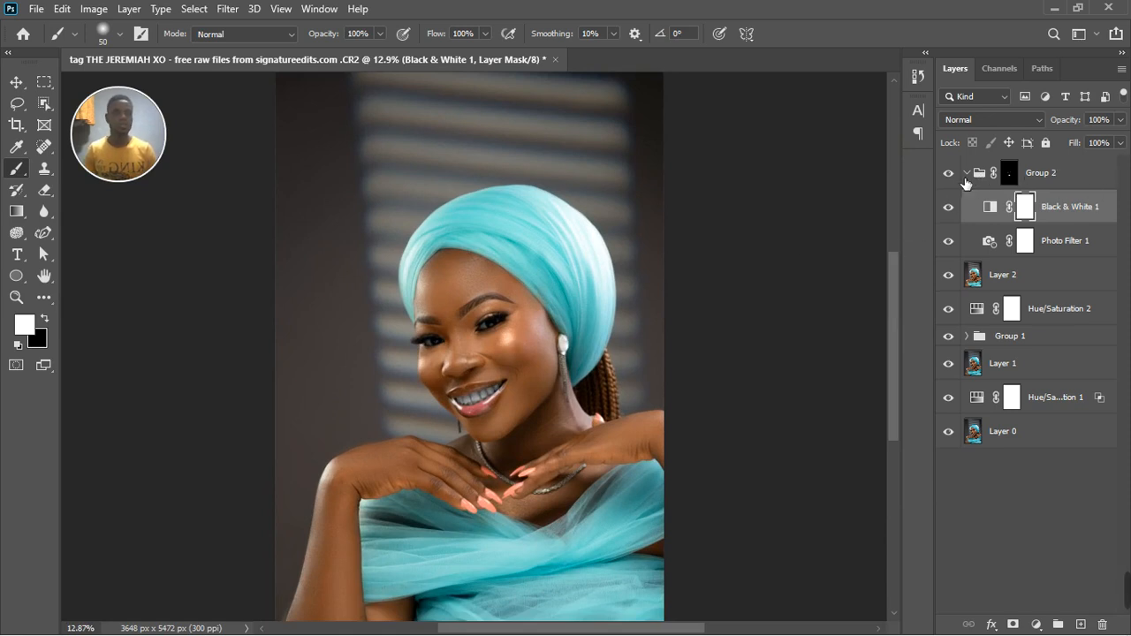
pyautogui.click(1080, 180)
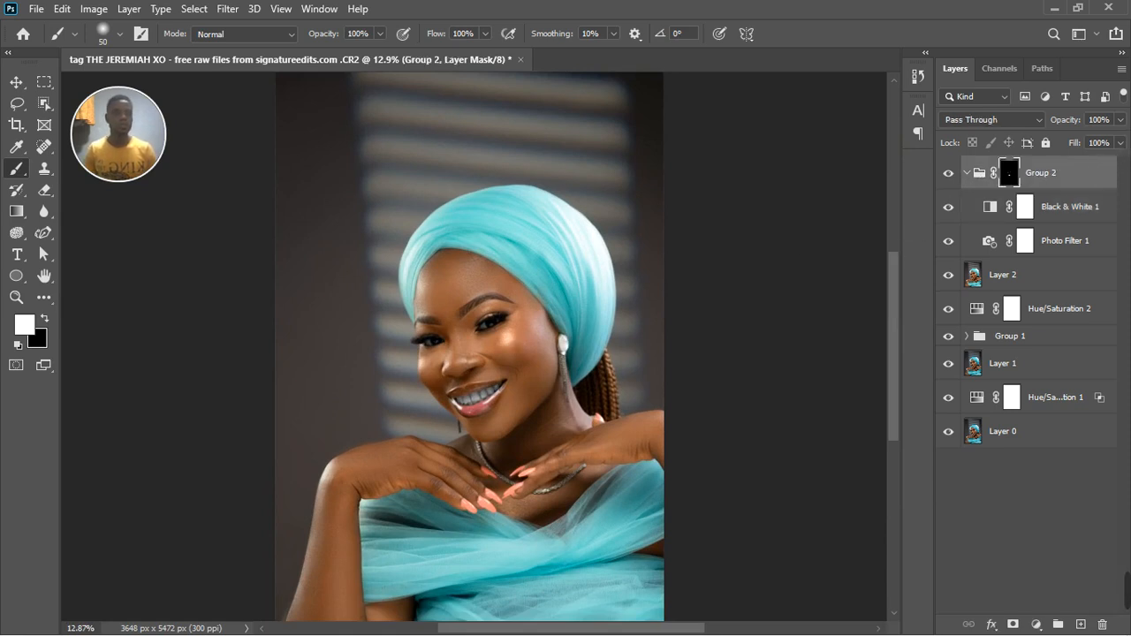
# Lower the teeth and eye whitening group's opacity to 90% and compare the portrait with the group hidden and shown.
pyautogui.click(1120, 120)
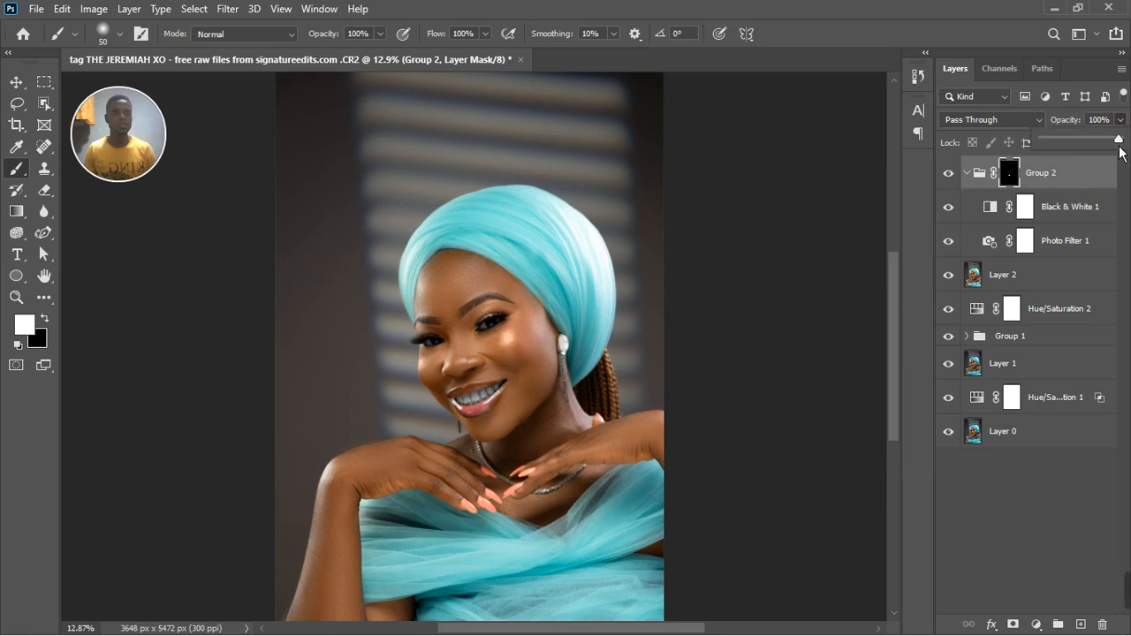
pyautogui.moveTo(1124, 145)
pyautogui.mouseDown()
pyautogui.moveTo(1098, 152)
pyautogui.moveTo(1120, 154)
pyautogui.mouseUp()
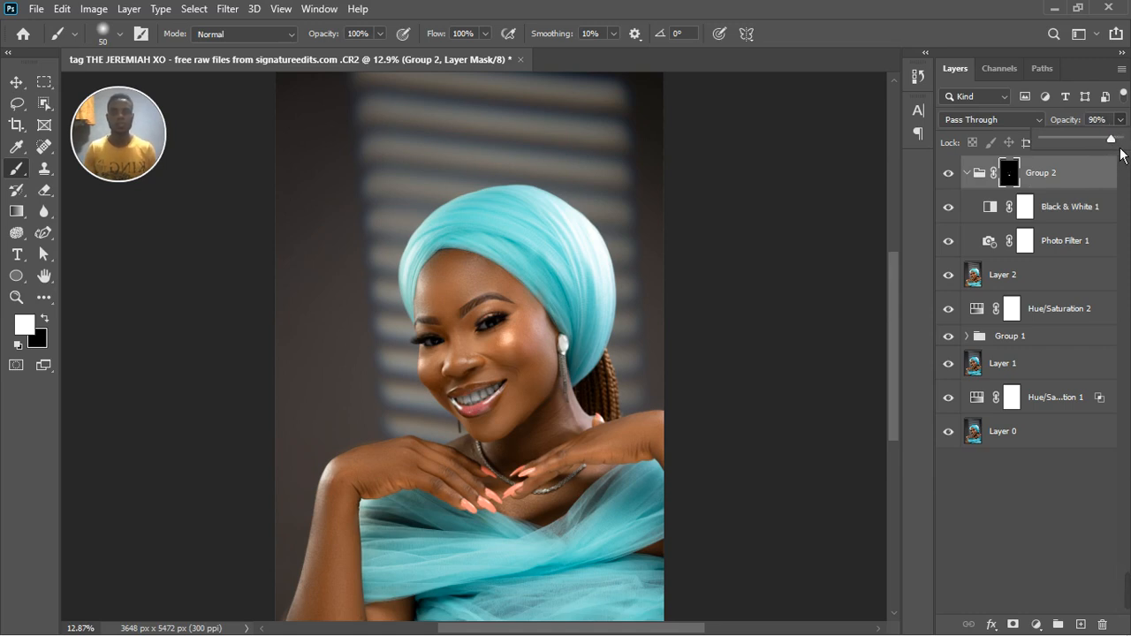
pyautogui.click(953, 174)
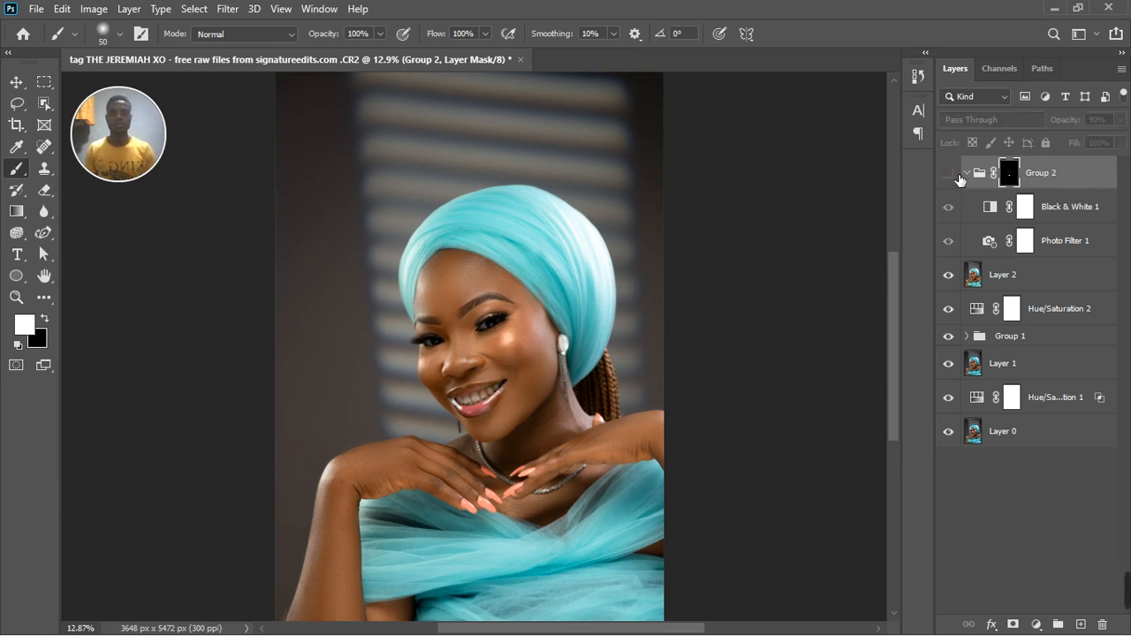
pyautogui.click(951, 174)
pyautogui.scroll(-3, 585, 294)
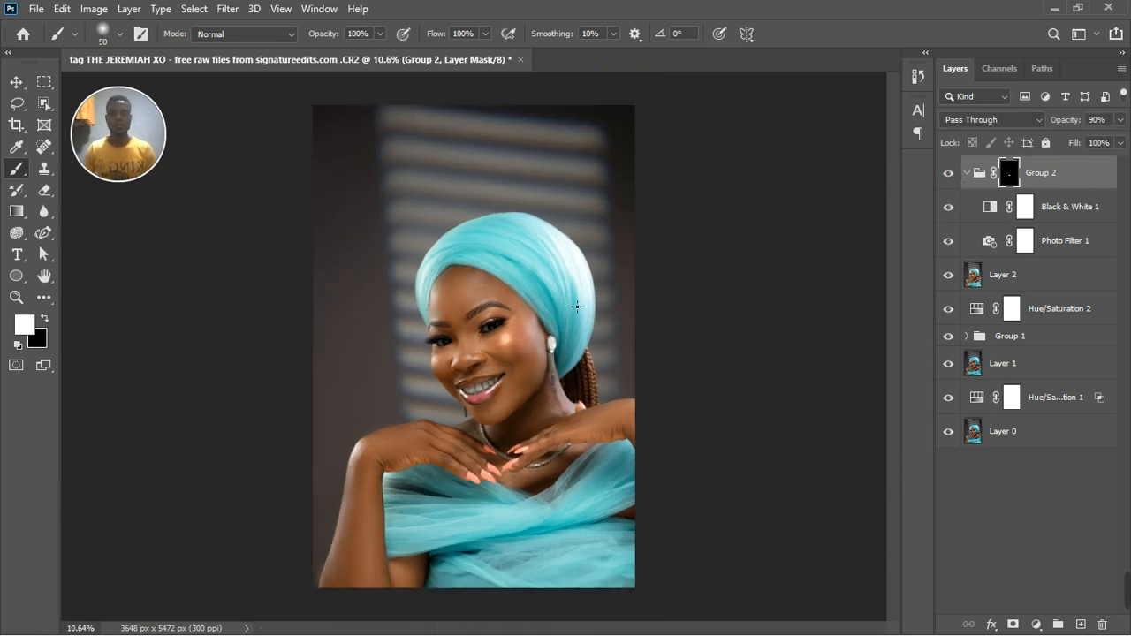
# Stamp all visible layers into a new layer above the whitening group and open it in the Camera Raw Filter.
pyautogui.click(1077, 178)
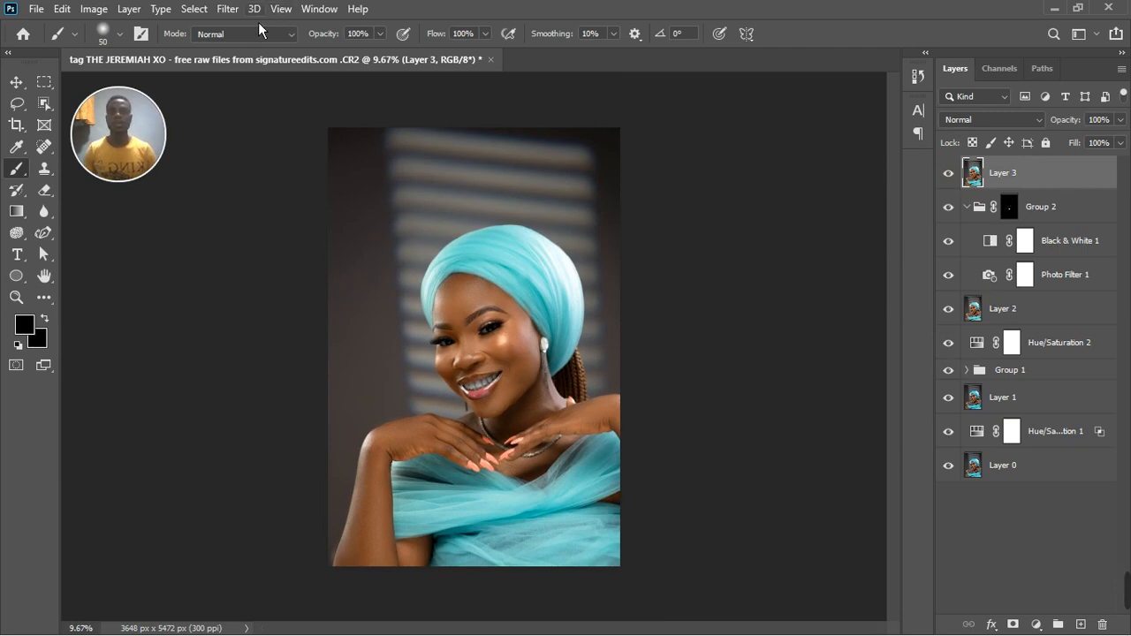
pyautogui.click(229, 8)
pyautogui.click(271, 107)
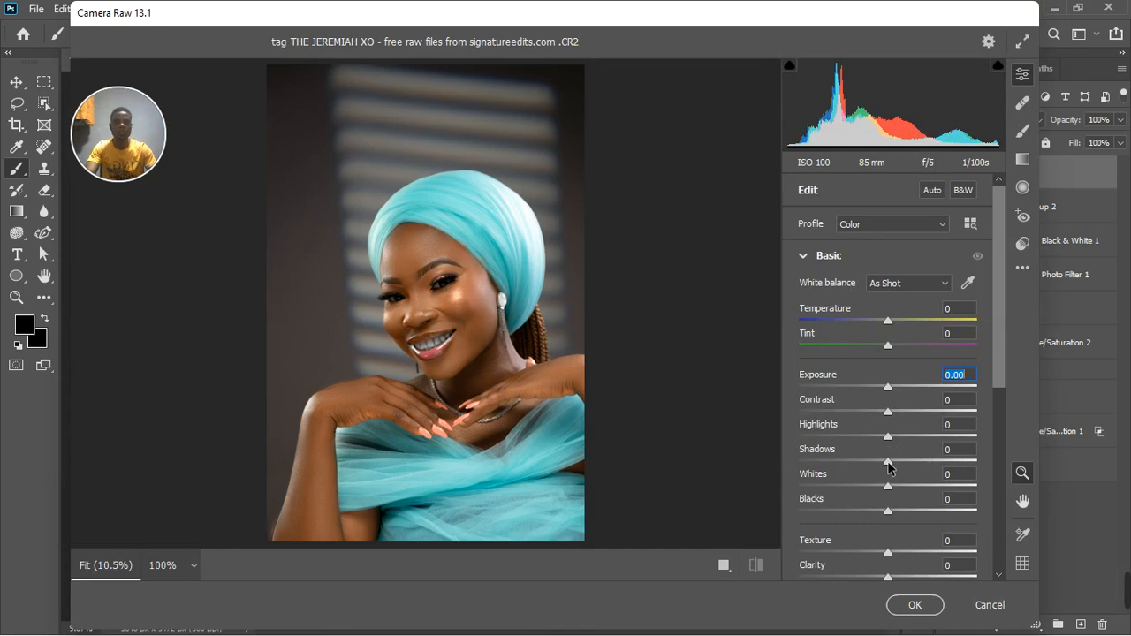
# In the Basic adjustments, set Shadows to +24, Highlights to +7, Blacks to +9 and Texture to +9.
pyautogui.moveTo(893, 465); pyautogui.dragTo(896, 440)
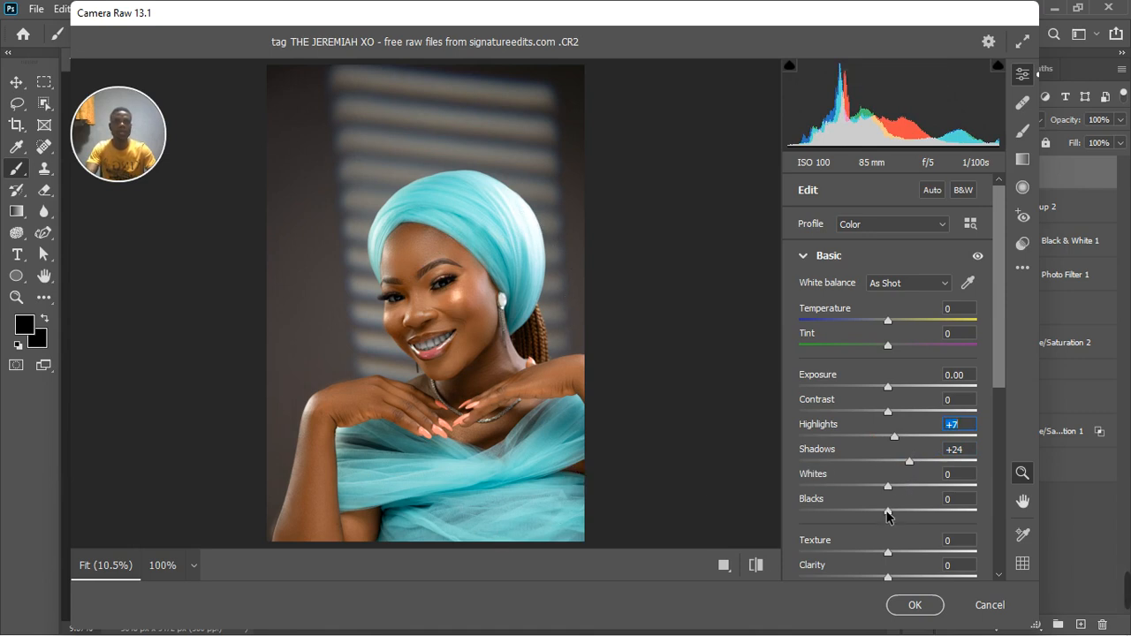
pyautogui.moveTo(889, 515); pyautogui.dragTo(895, 511)
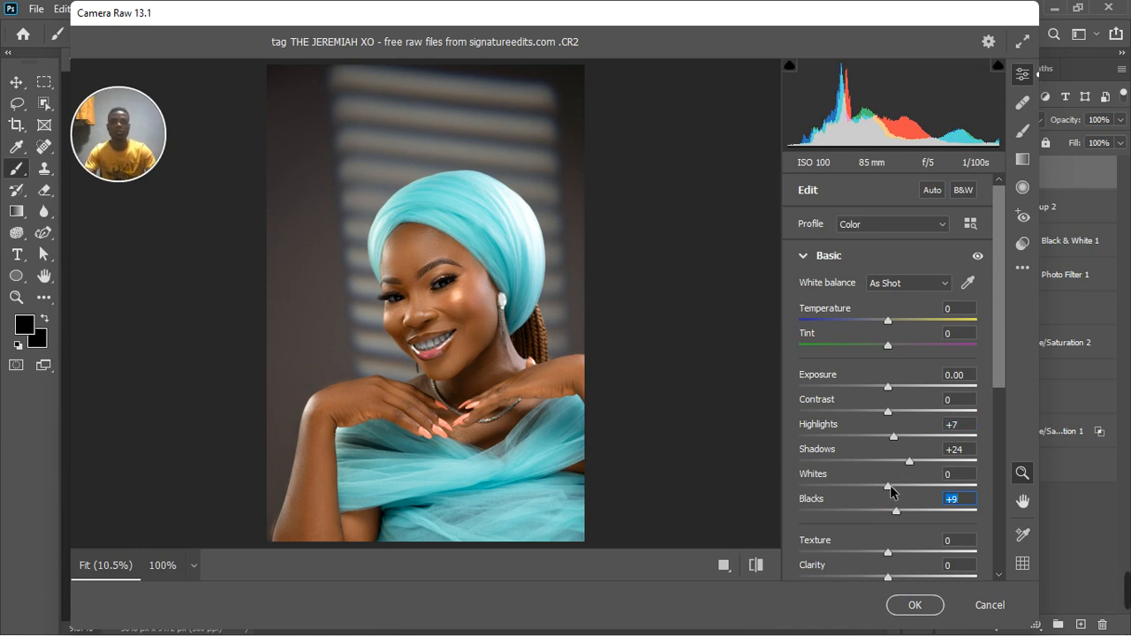
pyautogui.scroll(-1, 890, 491)
pyautogui.scroll(-2, 890, 497)
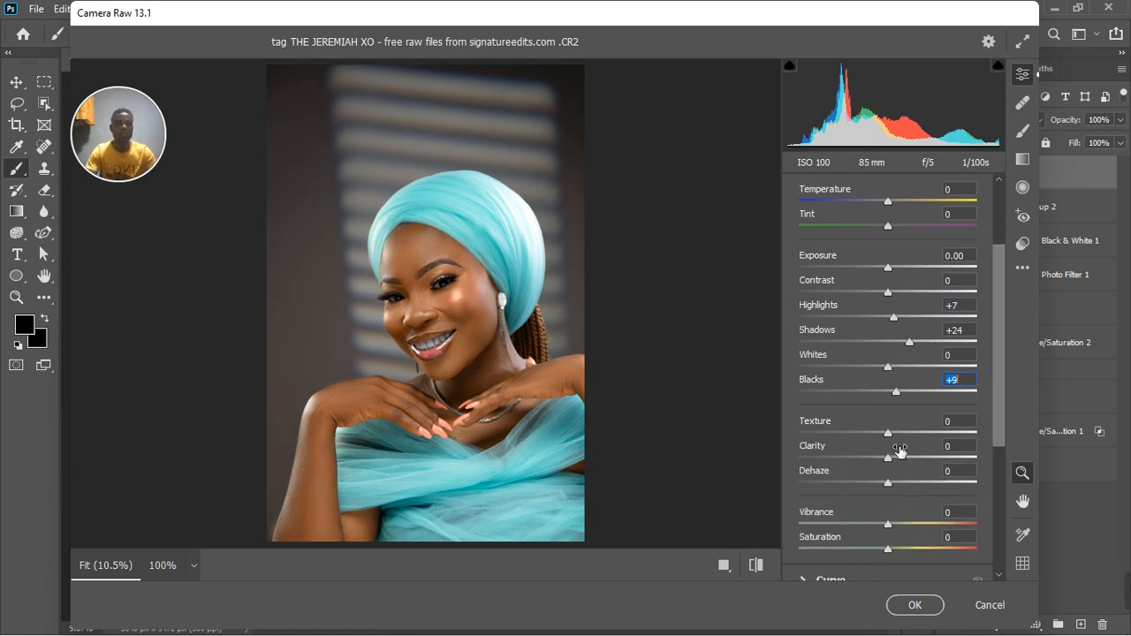
pyautogui.moveTo(889, 435); pyautogui.dragTo(900, 440)
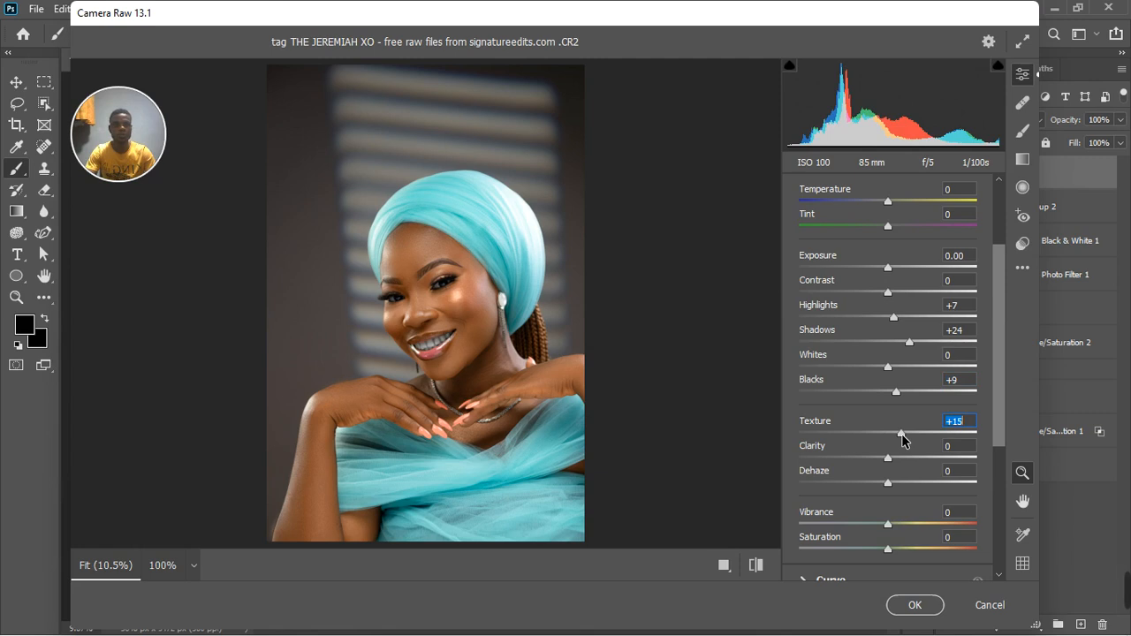
pyautogui.moveTo(902, 440); pyautogui.dragTo(897, 440)
pyautogui.scroll(-1, 901, 489)
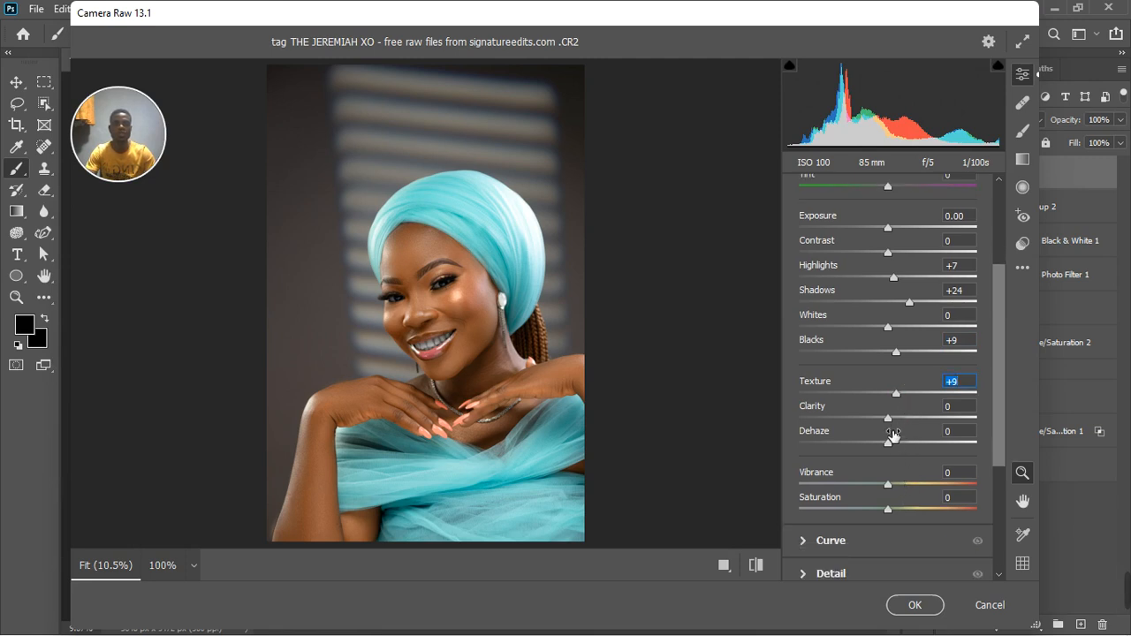
pyautogui.scroll(-4, 898, 498)
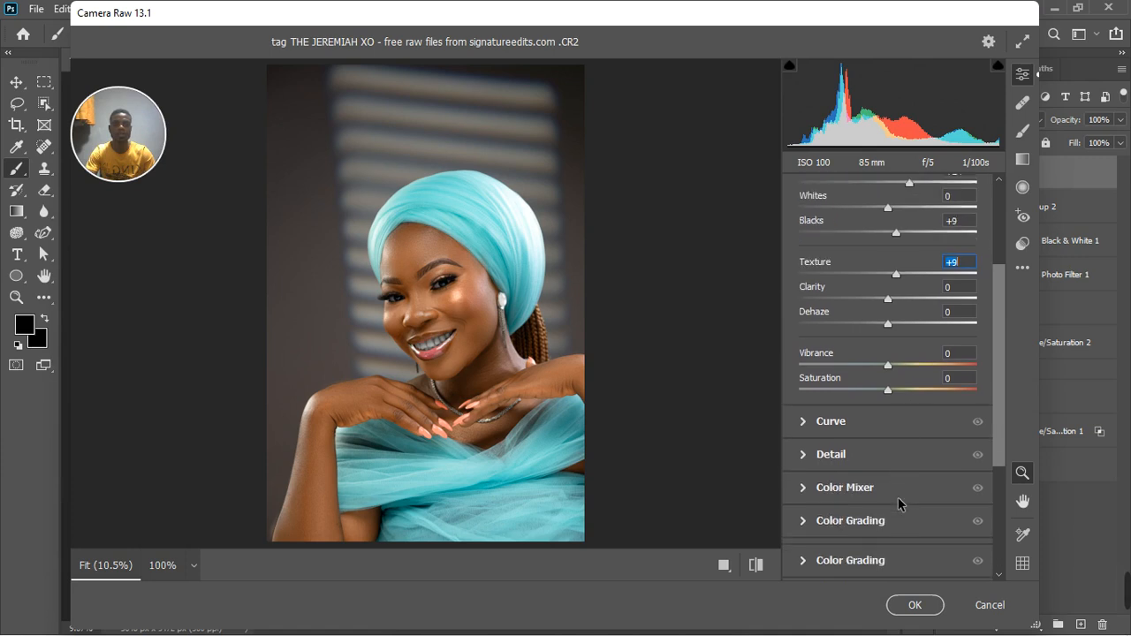
pyautogui.scroll(2, 857, 391)
pyautogui.scroll(6, 862, 393)
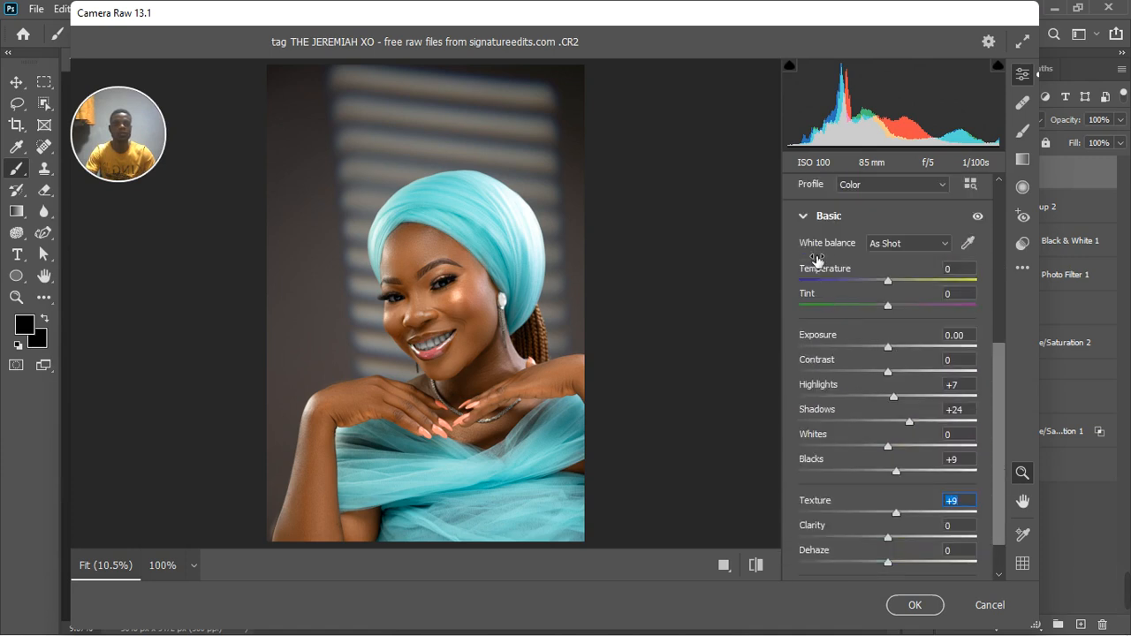
pyautogui.click(805, 259)
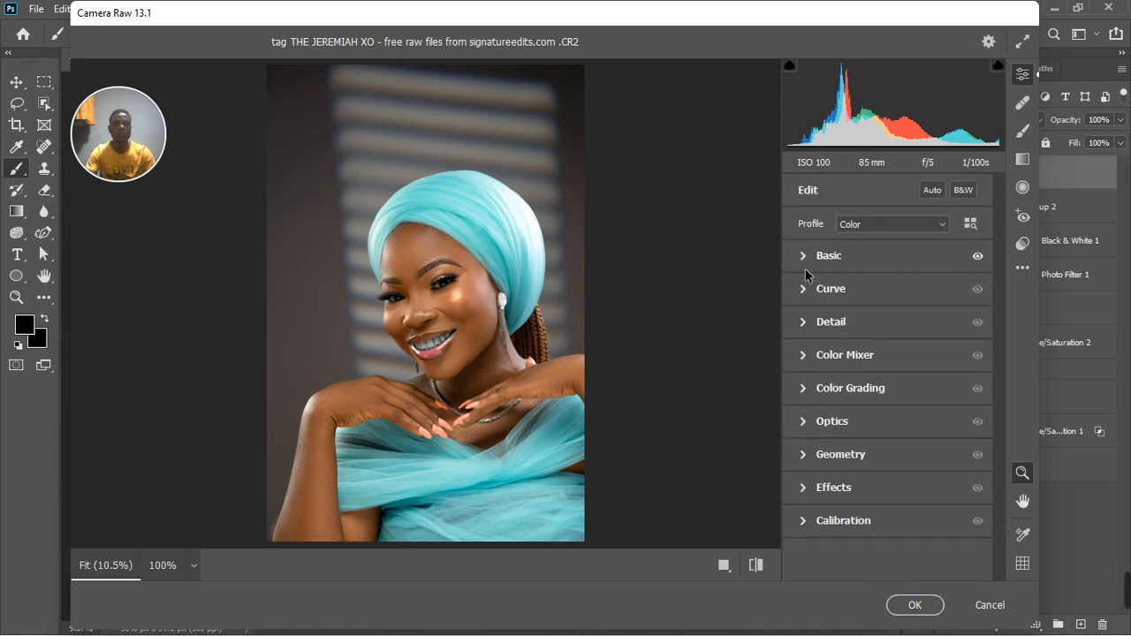
# Add a highlight point at input 202, output 204 and a shadow point at input 64, output 60 on the curve, and compare its effect.
pyautogui.click(804, 289)
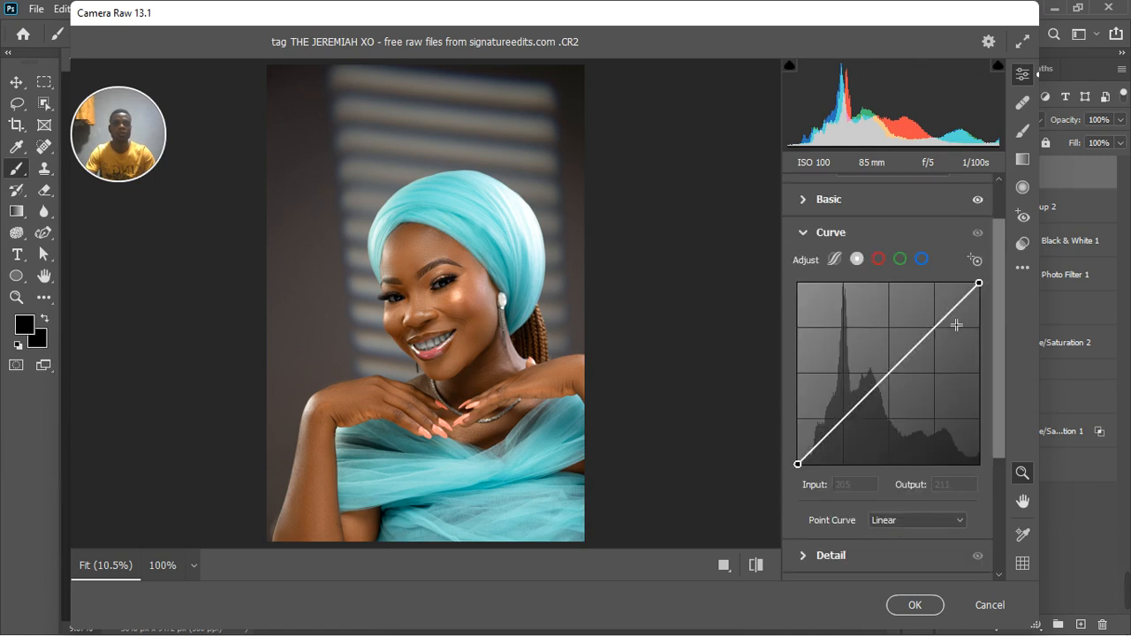
pyautogui.click(941, 320)
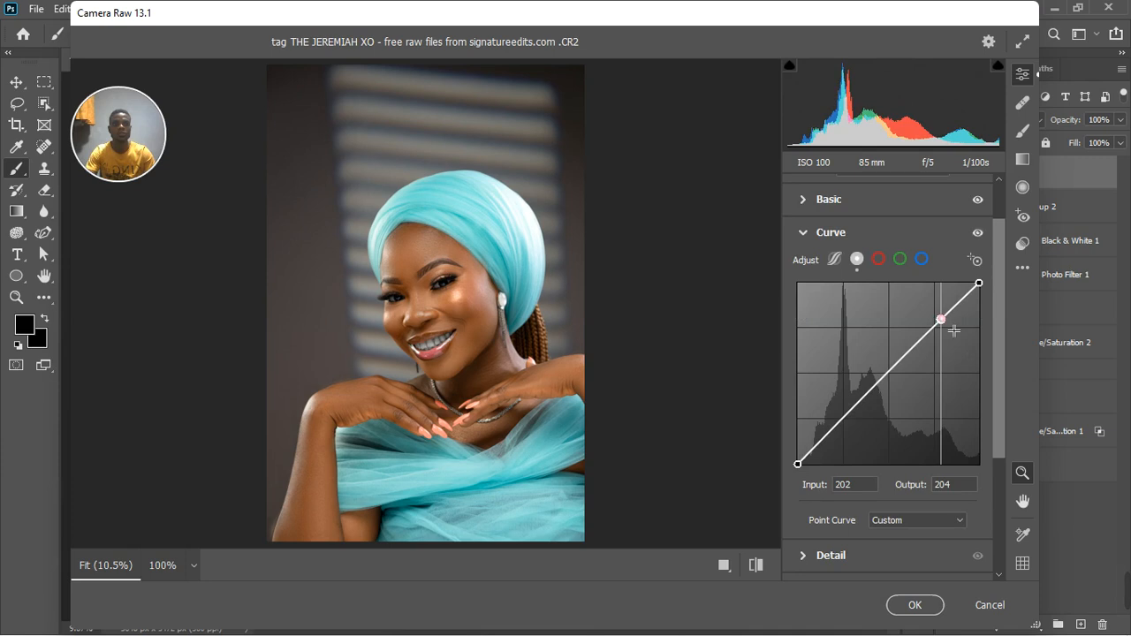
pyautogui.moveTo(840, 418); pyautogui.dragTo(845, 421)
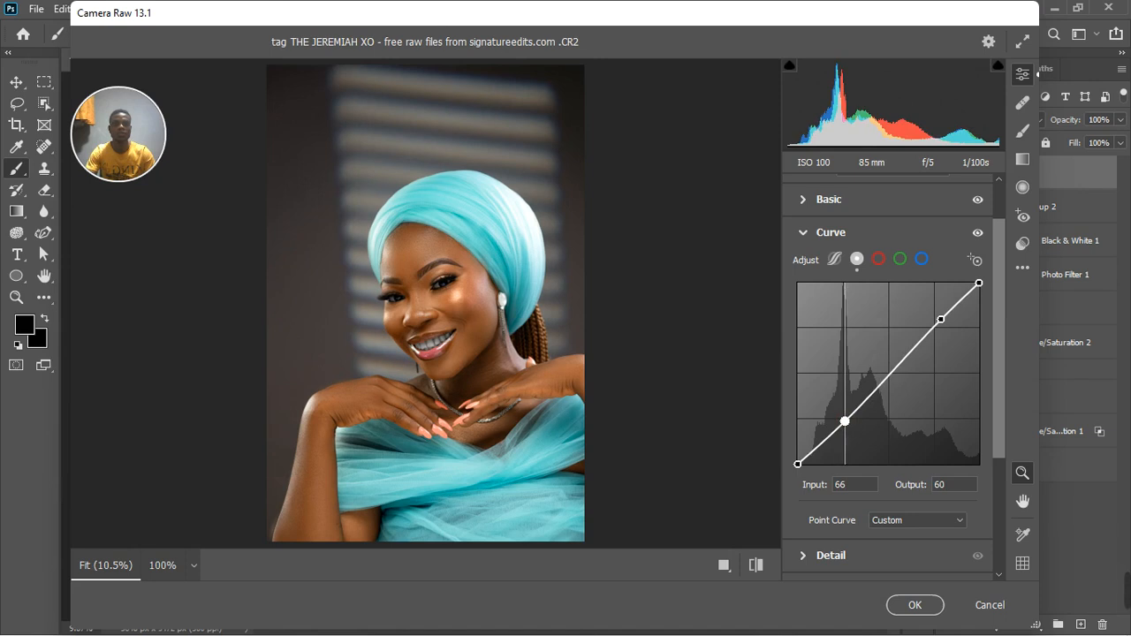
pyautogui.moveTo(845, 421)
pyautogui.mouseDown()
pyautogui.moveTo(852, 414)
pyautogui.moveTo(832, 420)
pyautogui.moveTo(813, 405)
pyautogui.moveTo(843, 421)
pyautogui.mouseUp()
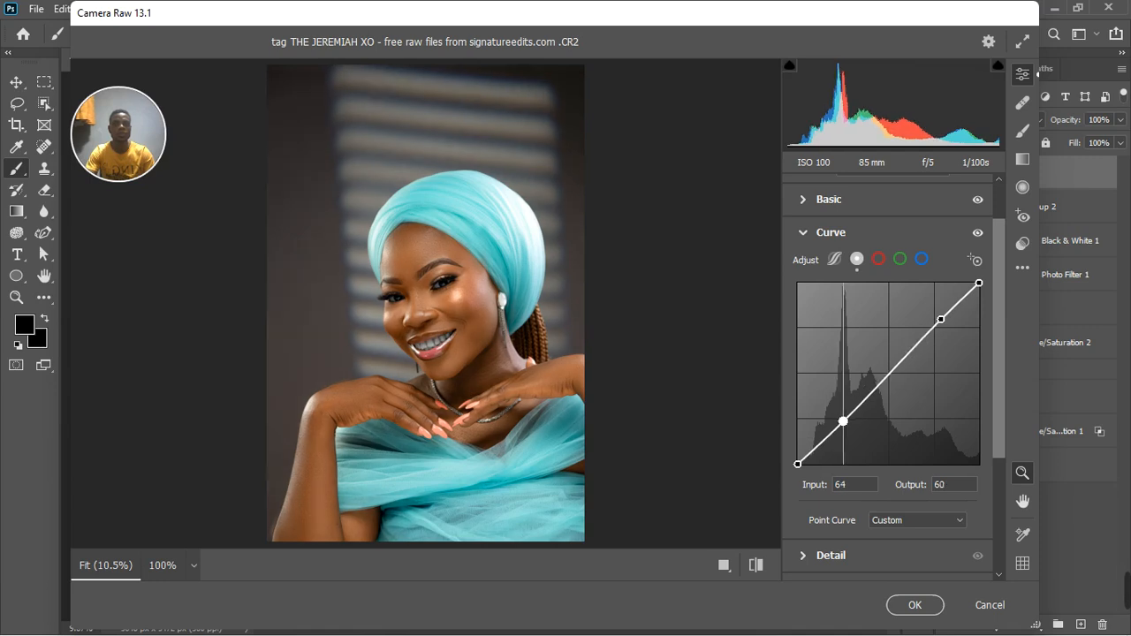
pyautogui.click(977, 233)
pyautogui.click(978, 234)
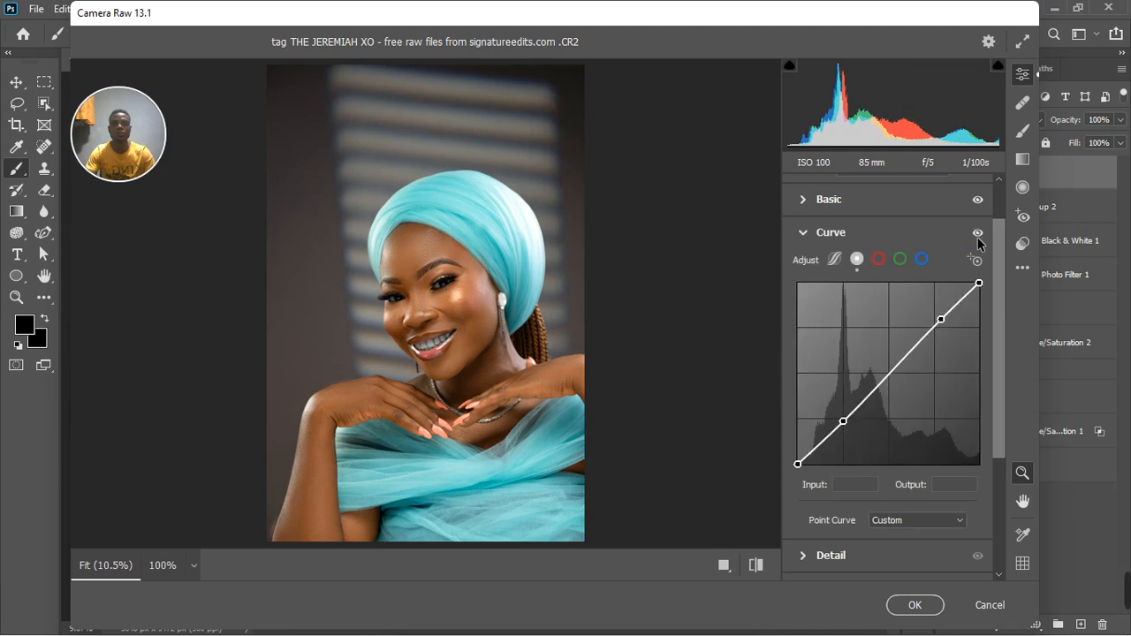
pyautogui.click(806, 233)
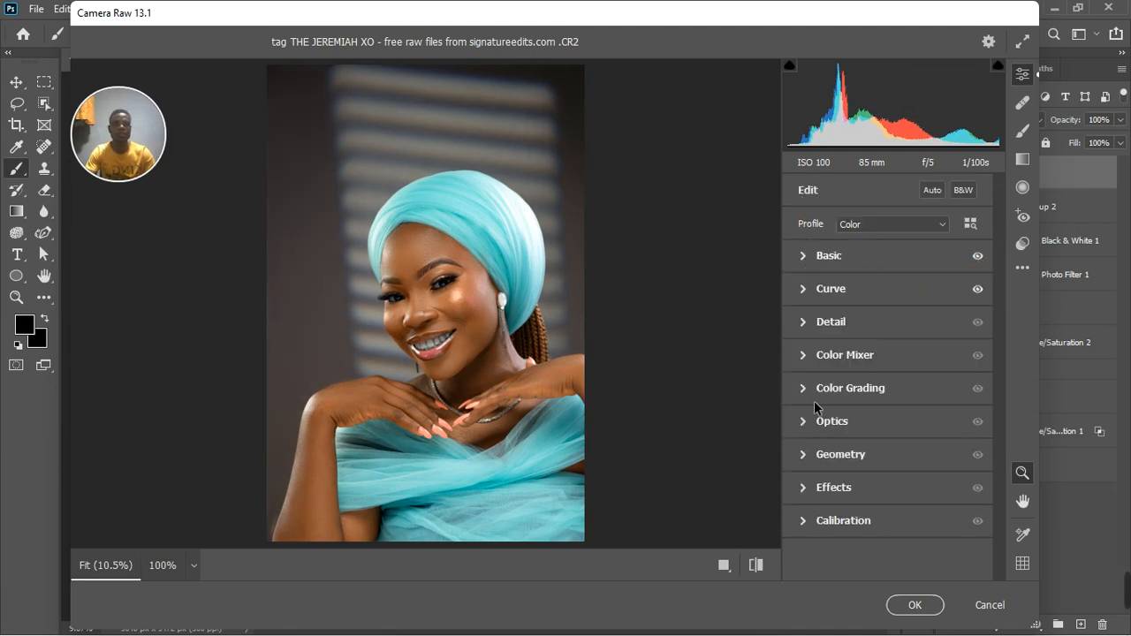
# In the Color Mixer, set the hue of Reds to -24, Oranges +6, Yellows -26, Aquas +18, Blues -21 and Magentas -24.
pyautogui.click(805, 359)
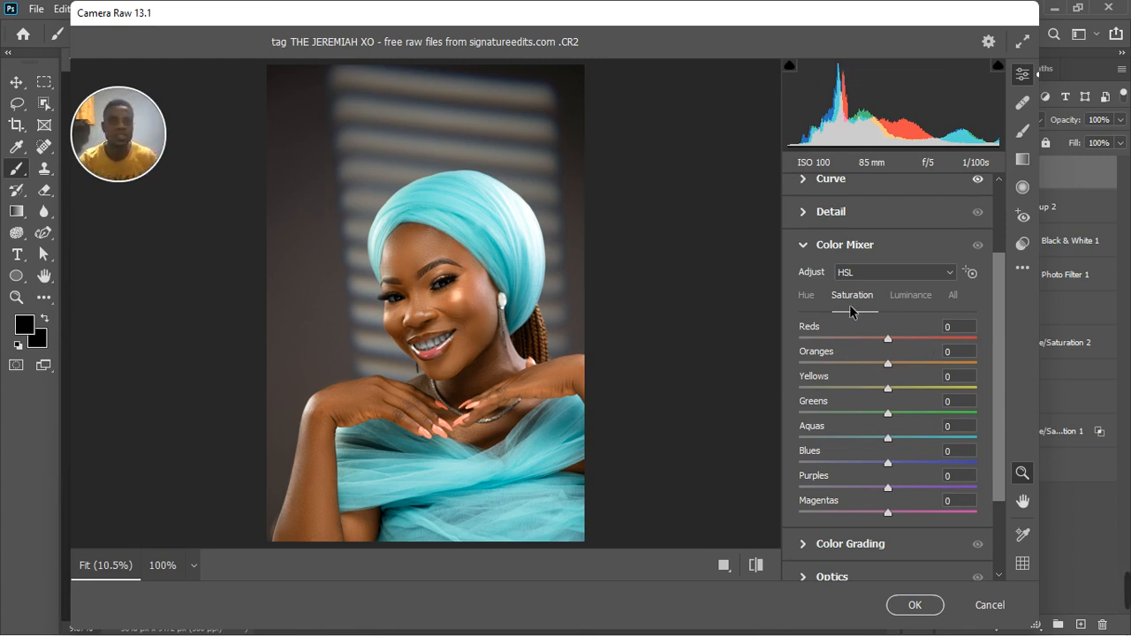
pyautogui.click(807, 299)
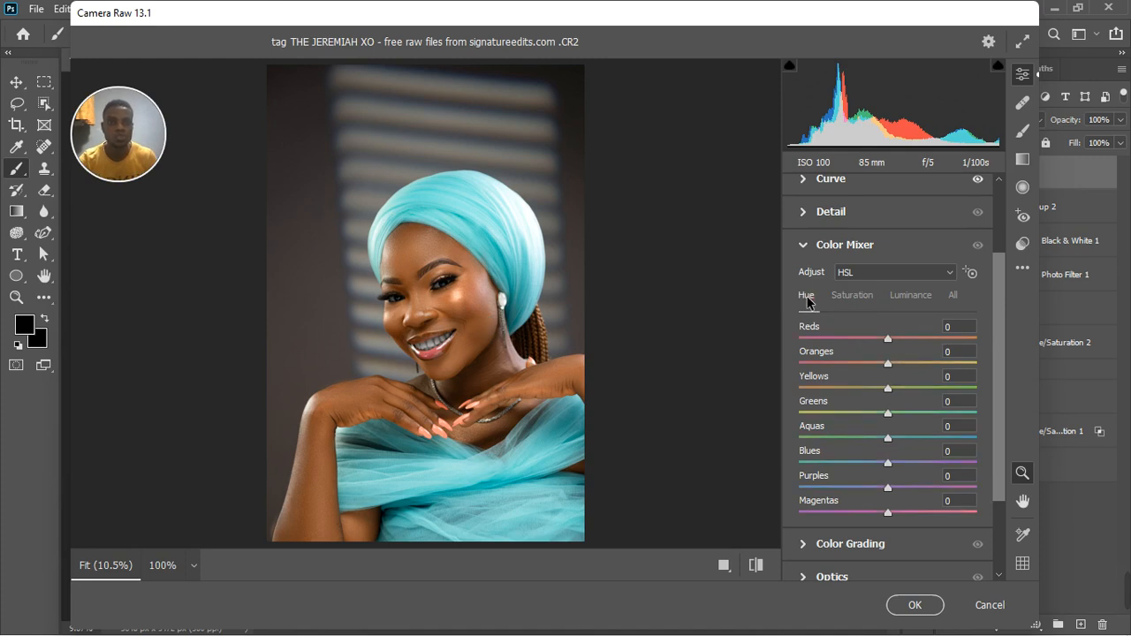
pyautogui.click(889, 364)
pyautogui.moveTo(888, 365); pyautogui.dragTo(894, 371)
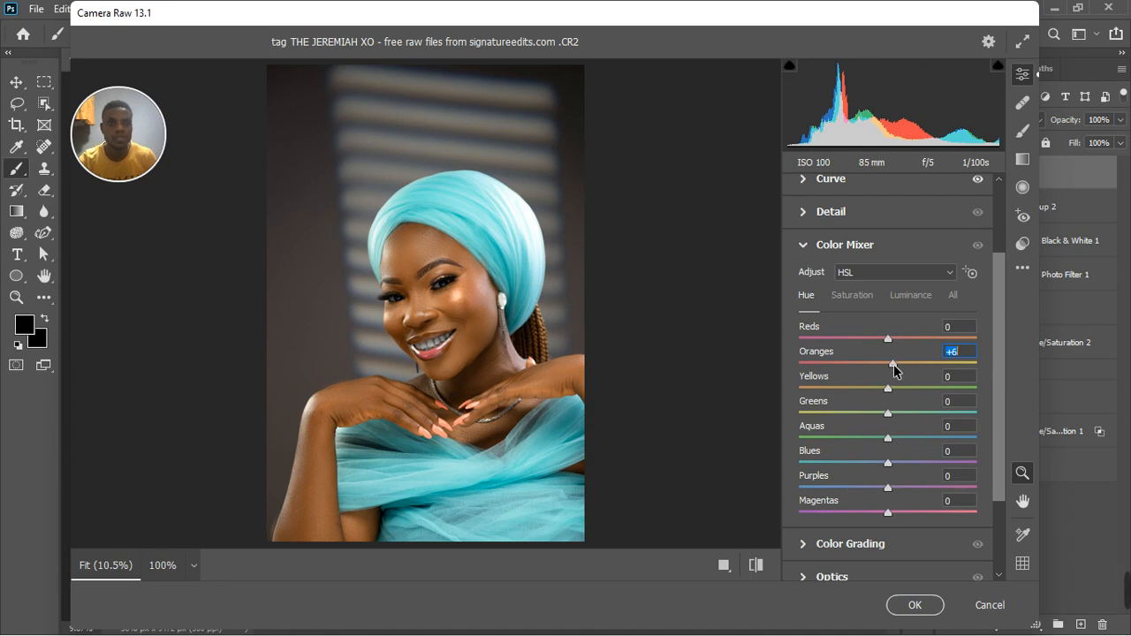
pyautogui.click(886, 389)
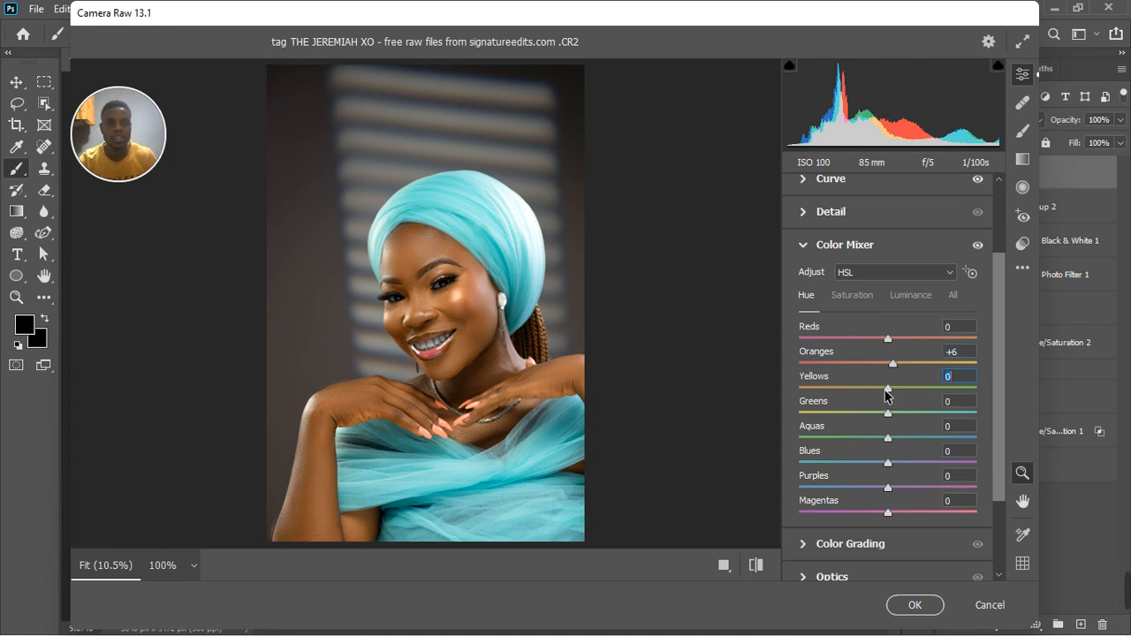
pyautogui.moveTo(887, 394); pyautogui.dragTo(867, 394)
pyautogui.moveTo(889, 345); pyautogui.dragTo(916, 348)
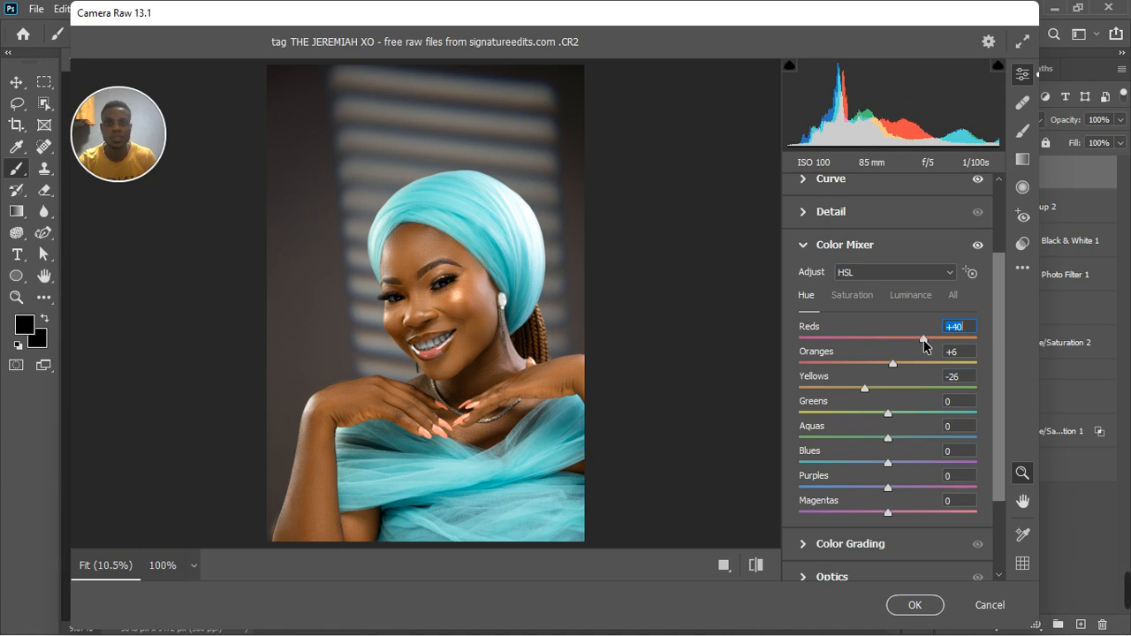
pyautogui.moveTo(924, 340); pyautogui.dragTo(868, 362)
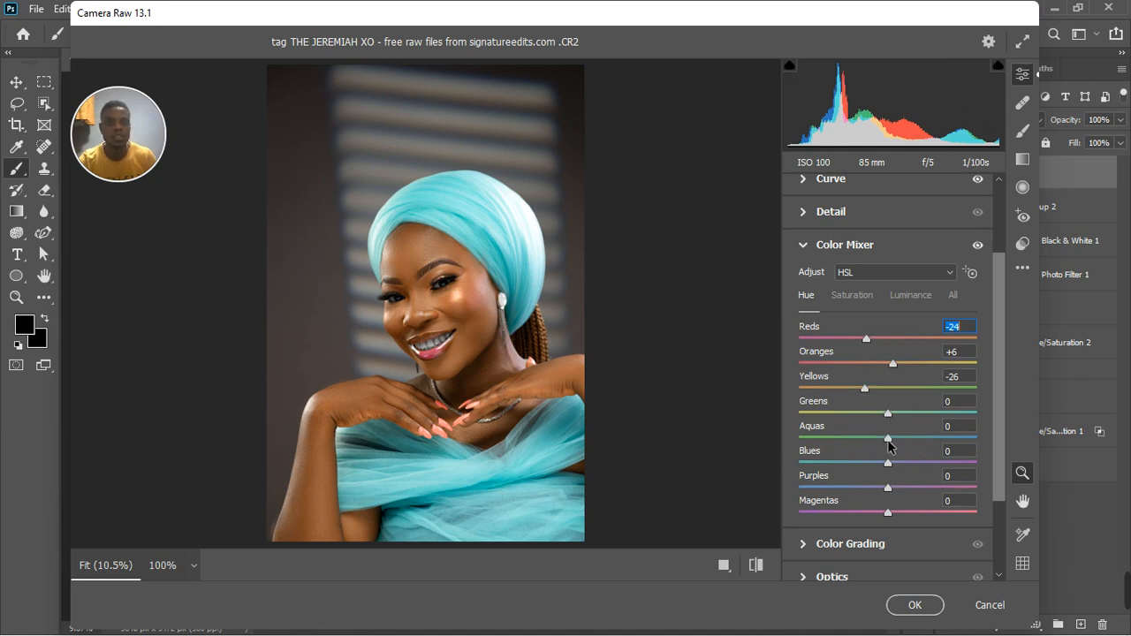
pyautogui.moveTo(893, 439); pyautogui.dragTo(871, 468)
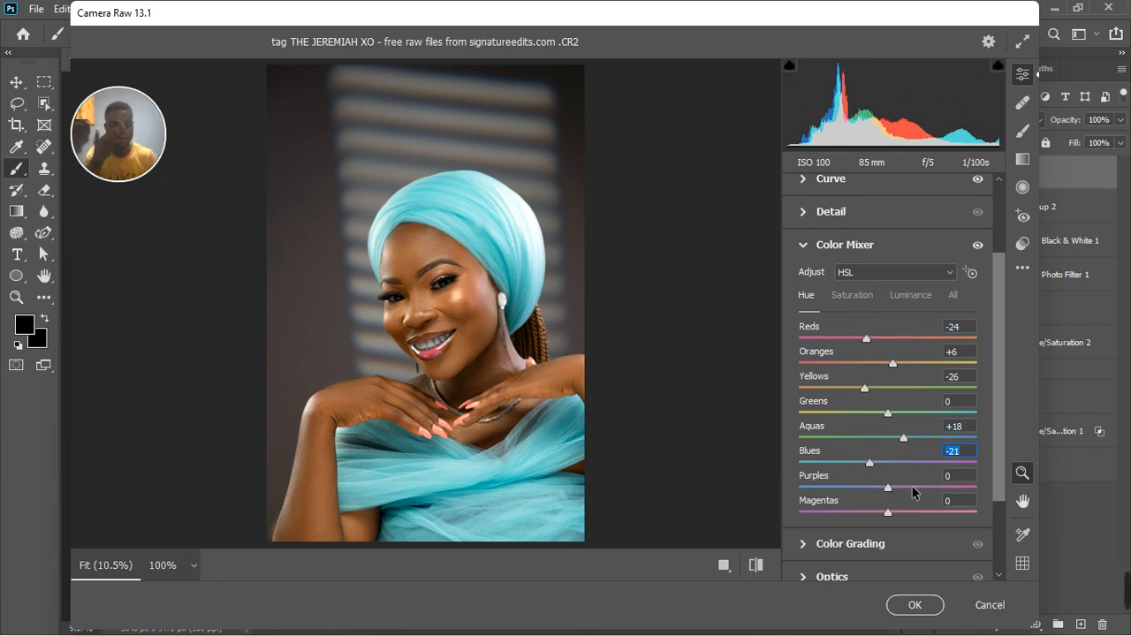
pyautogui.moveTo(887, 512); pyautogui.dragTo(866, 523)
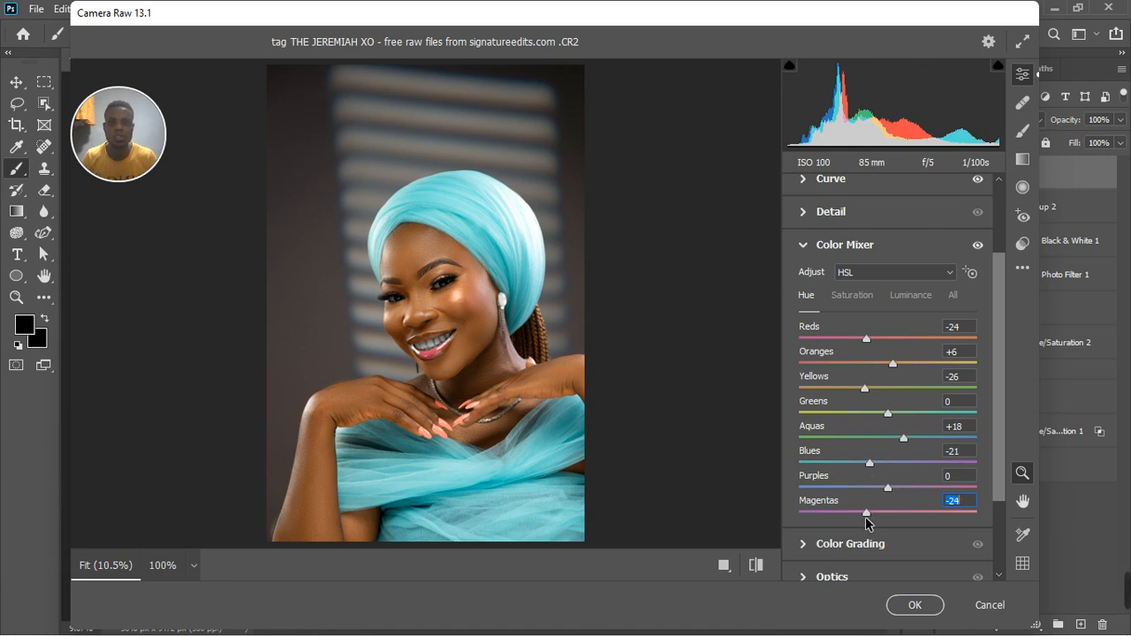
# Set the Color Mixer saturation of Reds to +9, Oranges to +9, Yellows to +10 and Aquas to +12.
pyautogui.click(856, 297)
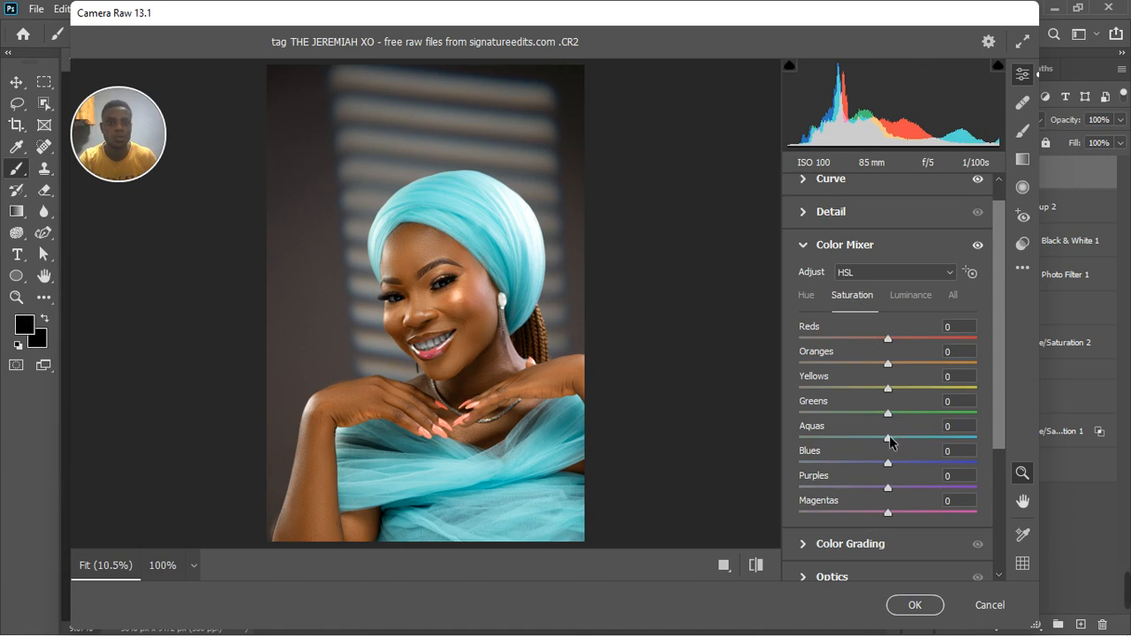
pyautogui.moveTo(888, 439); pyautogui.dragTo(899, 443)
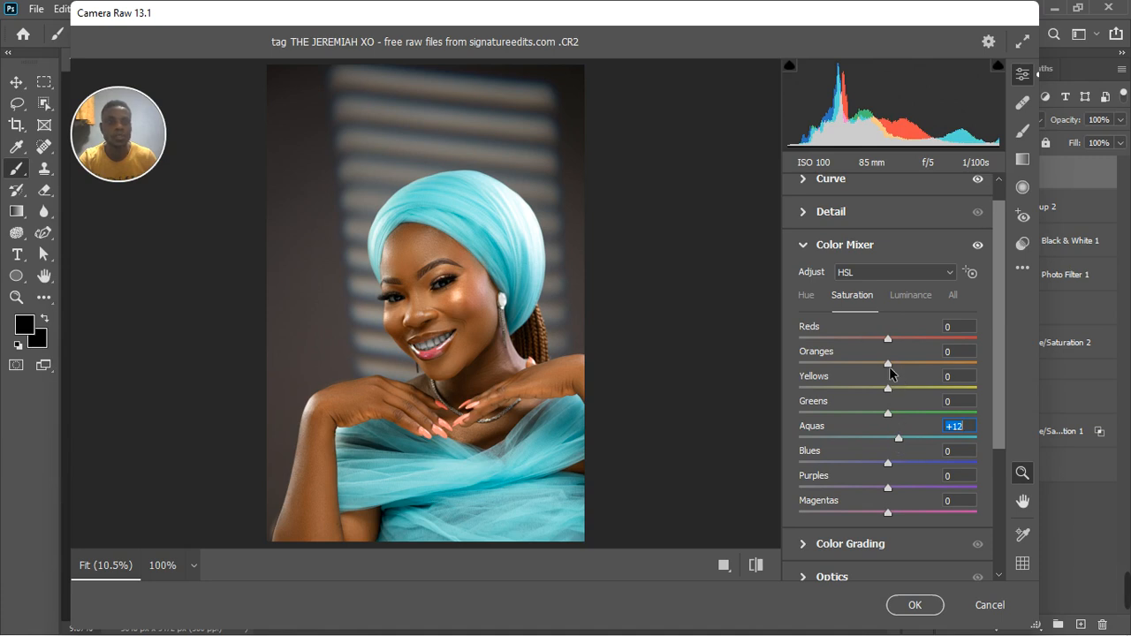
pyautogui.moveTo(891, 369); pyautogui.dragTo(894, 371)
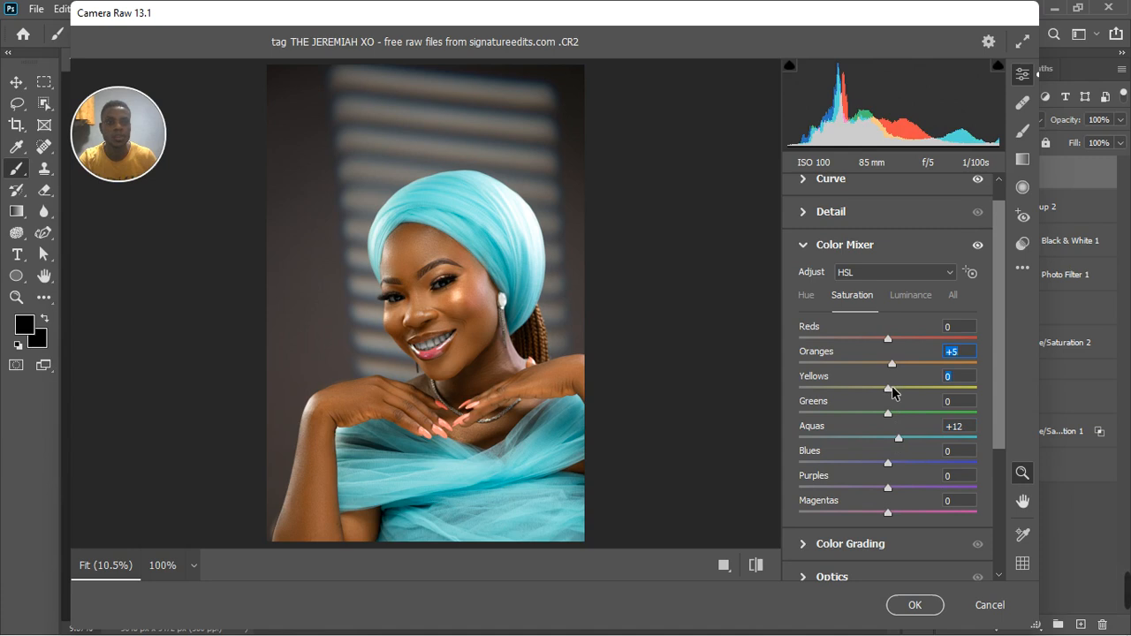
pyautogui.moveTo(894, 393); pyautogui.dragTo(902, 368)
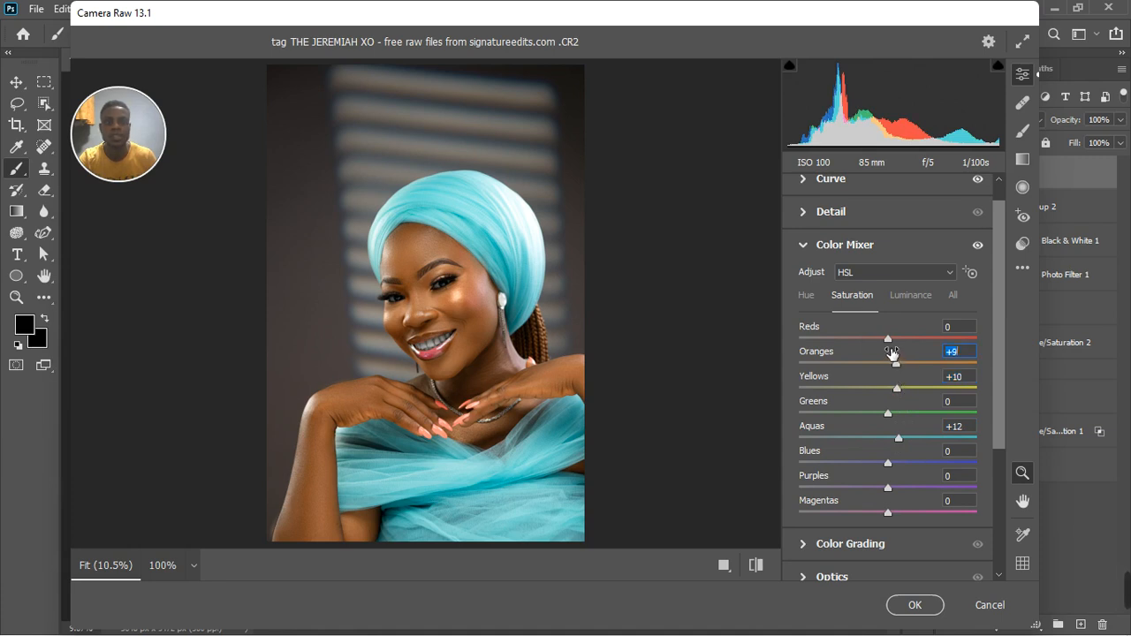
pyautogui.moveTo(888, 340); pyautogui.dragTo(897, 340)
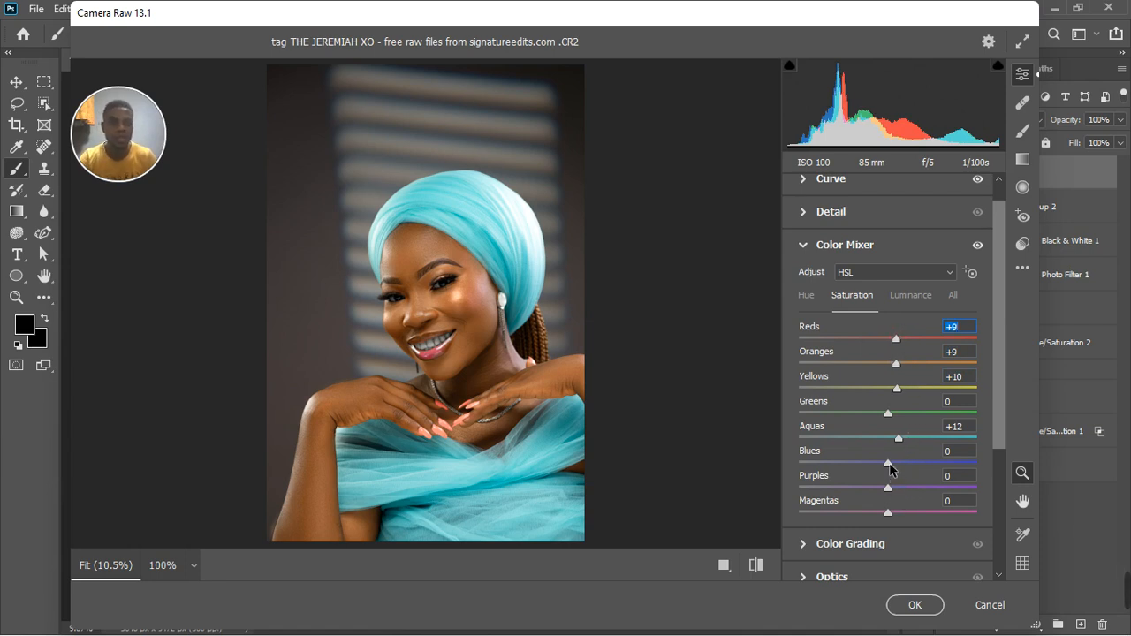
# Set the Color Mixer luminance of Oranges to +6 and Yellows to +5, and collapse the Color Mixer section.
pyautogui.click(913, 297)
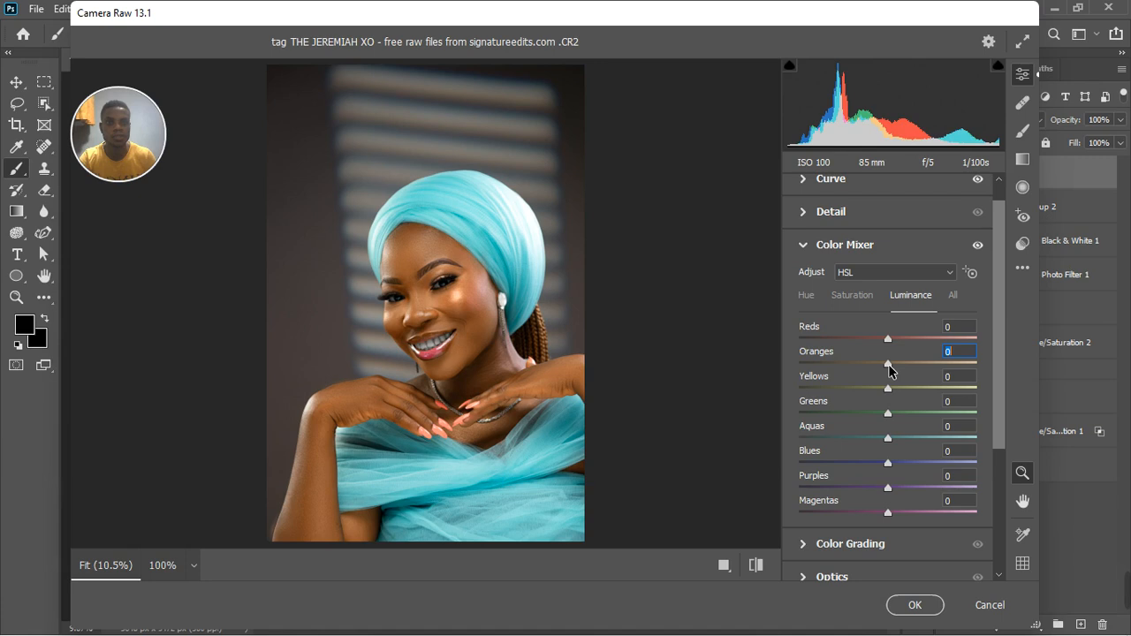
pyautogui.moveTo(890, 365); pyautogui.dragTo(891, 393)
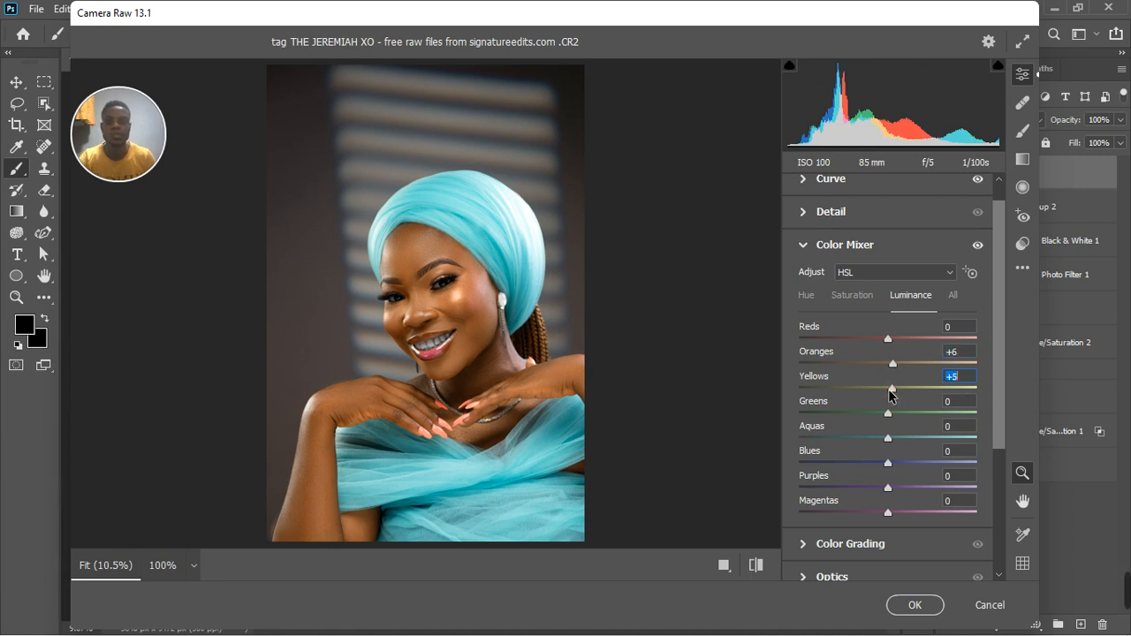
pyautogui.click(804, 246)
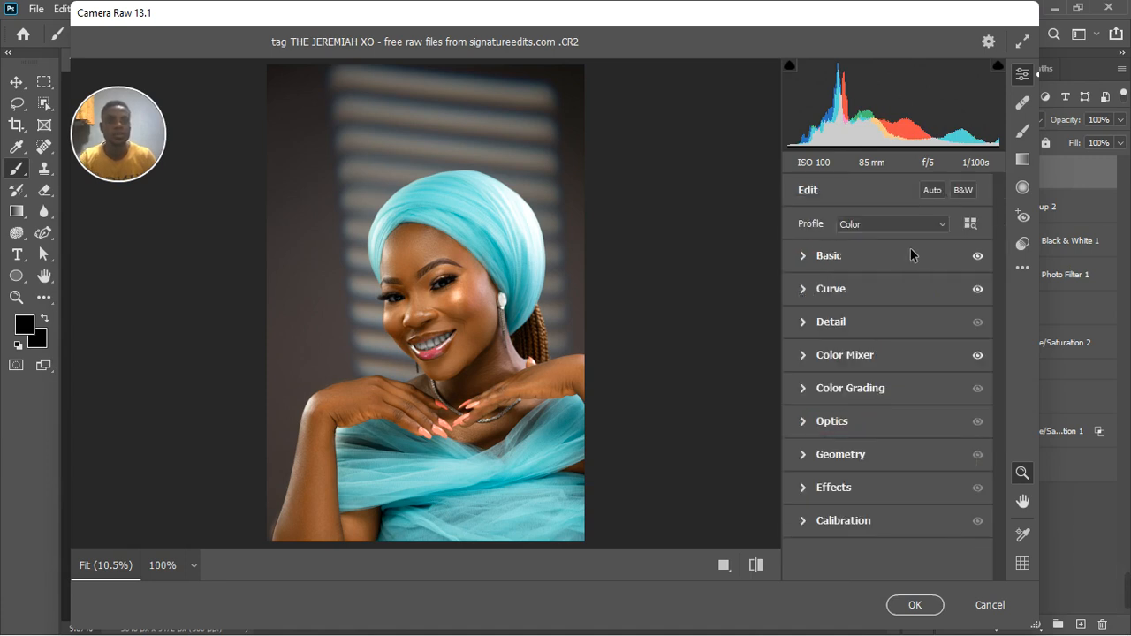
# Compare the portrait with and without the Color Mixer adjustments, and expand the Calibration section.
pyautogui.click(977, 357)
pyautogui.click(977, 356)
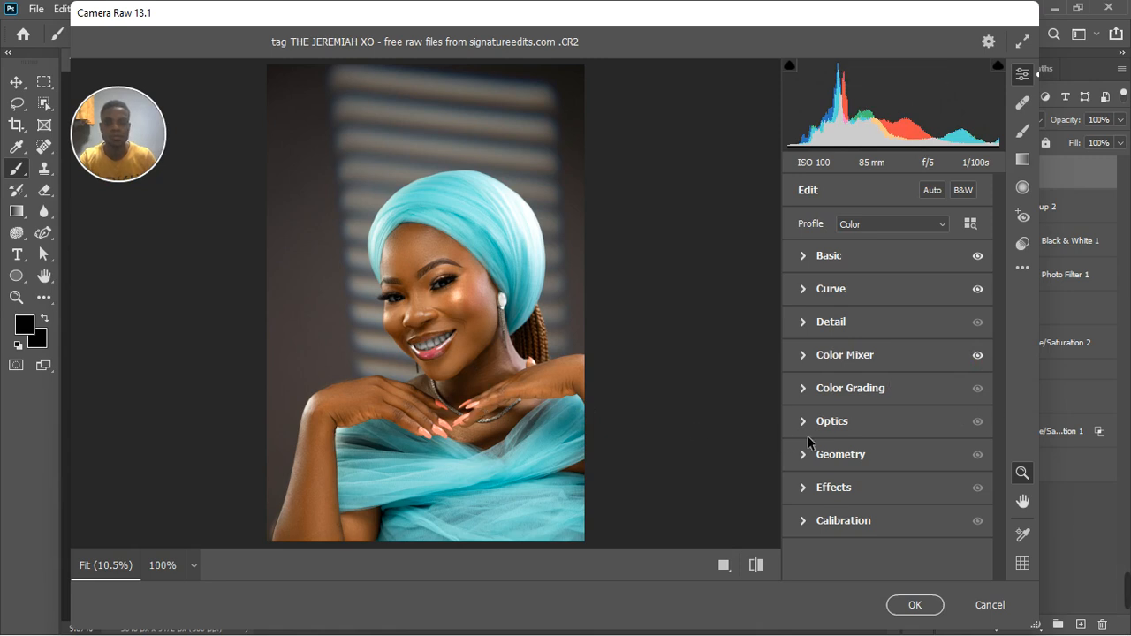
pyautogui.click(805, 525)
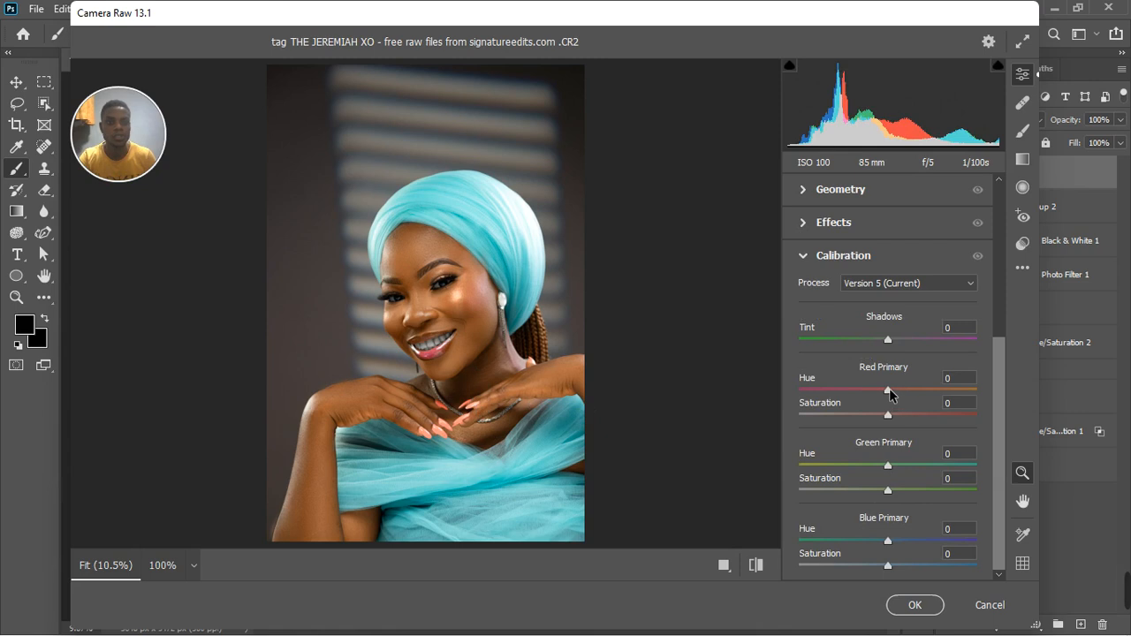
# Try Calibration hues of -20 for Red Primary, +16 for Blue Primary and -24 for Green Primary, and compare their effect.
pyautogui.moveTo(890, 390); pyautogui.dragTo(873, 392)
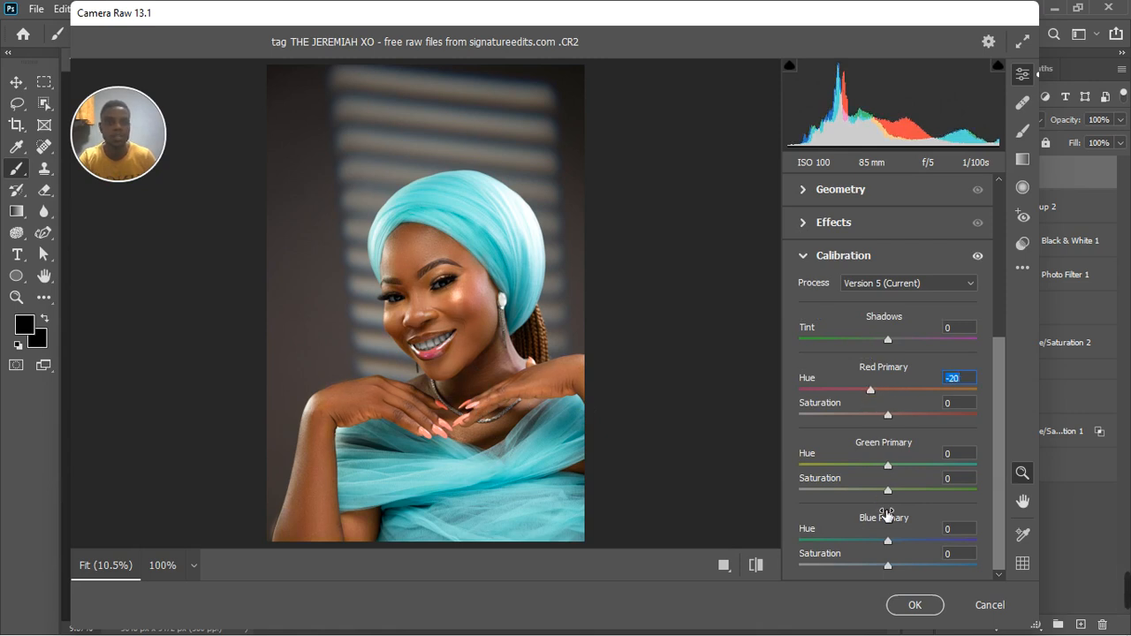
pyautogui.moveTo(888, 540); pyautogui.dragTo(903, 542)
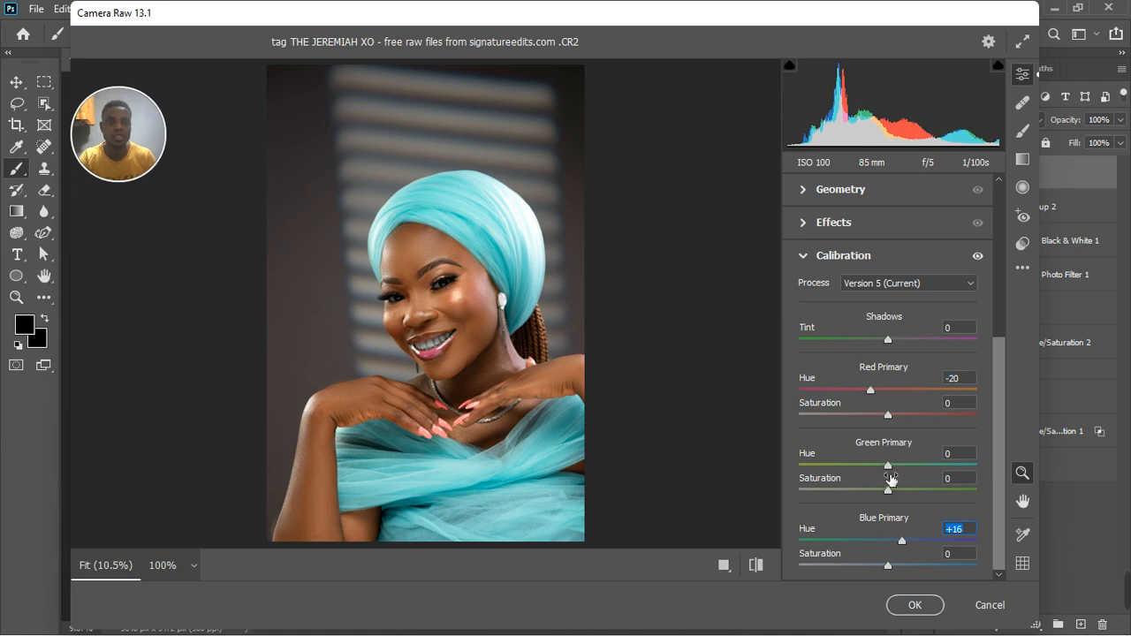
pyautogui.moveTo(888, 466); pyautogui.dragTo(867, 471)
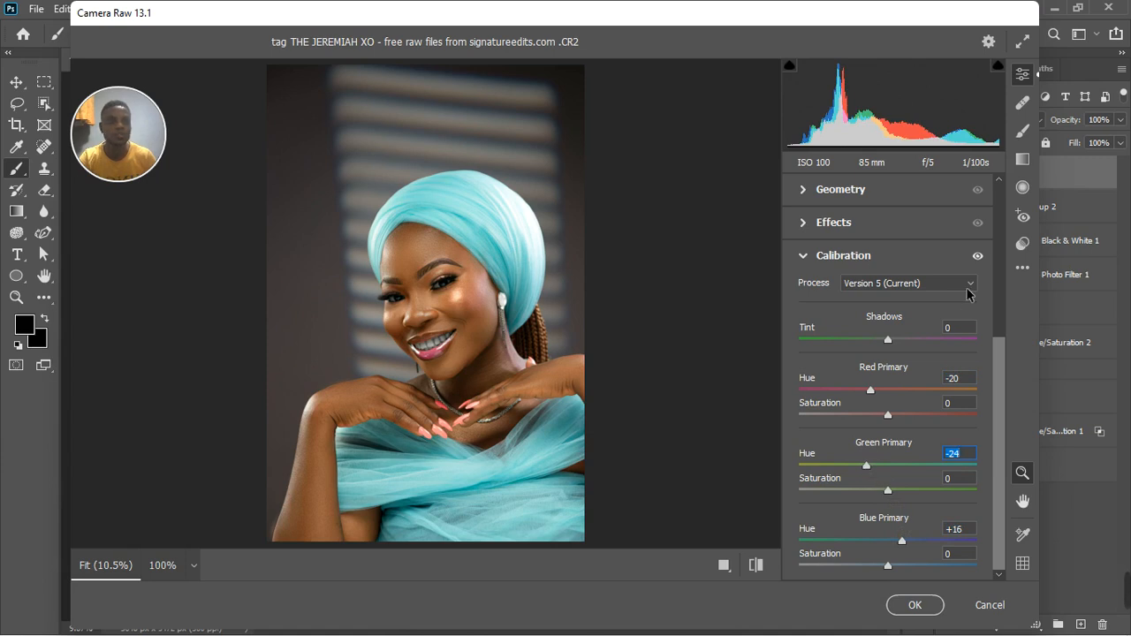
pyautogui.click(978, 256)
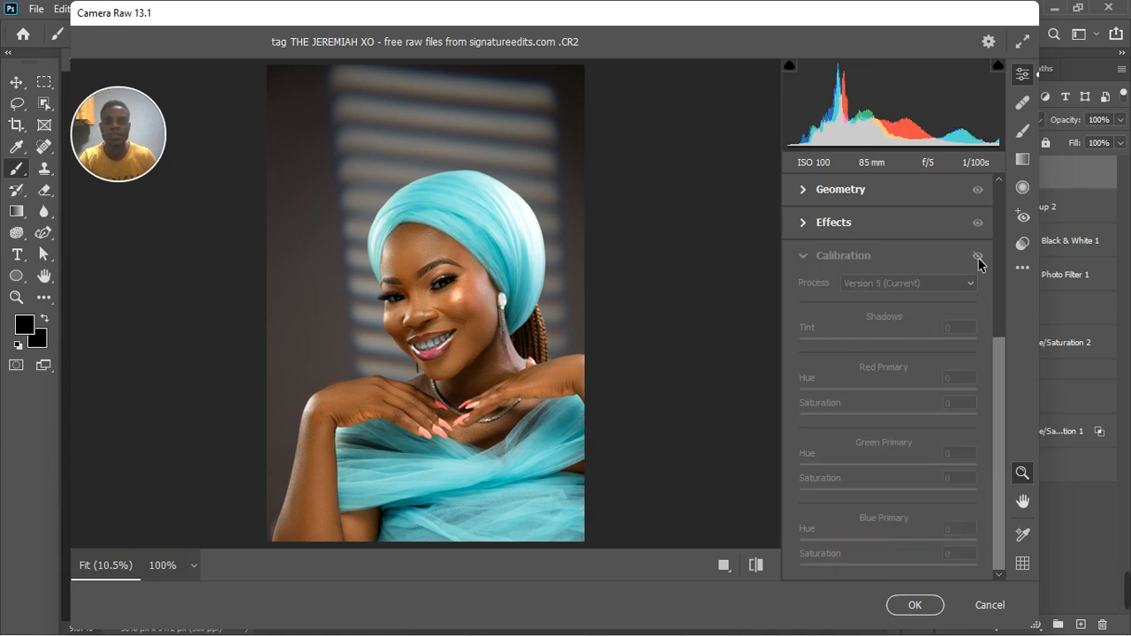
pyautogui.click(977, 257)
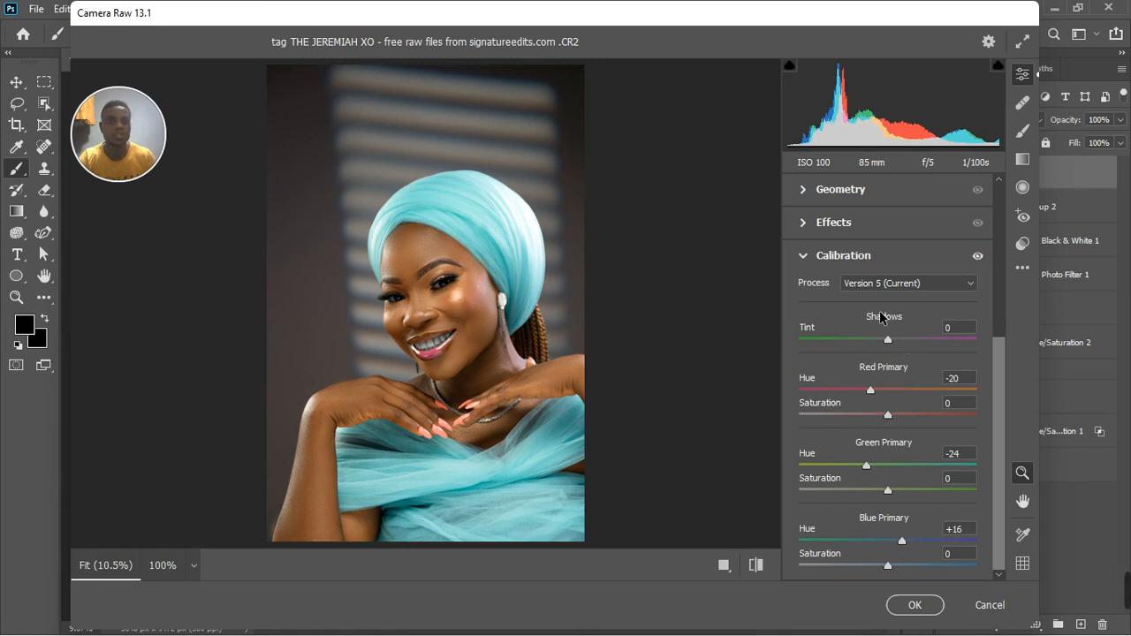
# Reset the Red, Green and Blue Primary hues in the Calibration section to 0.
pyautogui.click(872, 394)
pyautogui.doubleClick(866, 464)
pyautogui.click(901, 541)
pyautogui.doubleClick(901, 541)
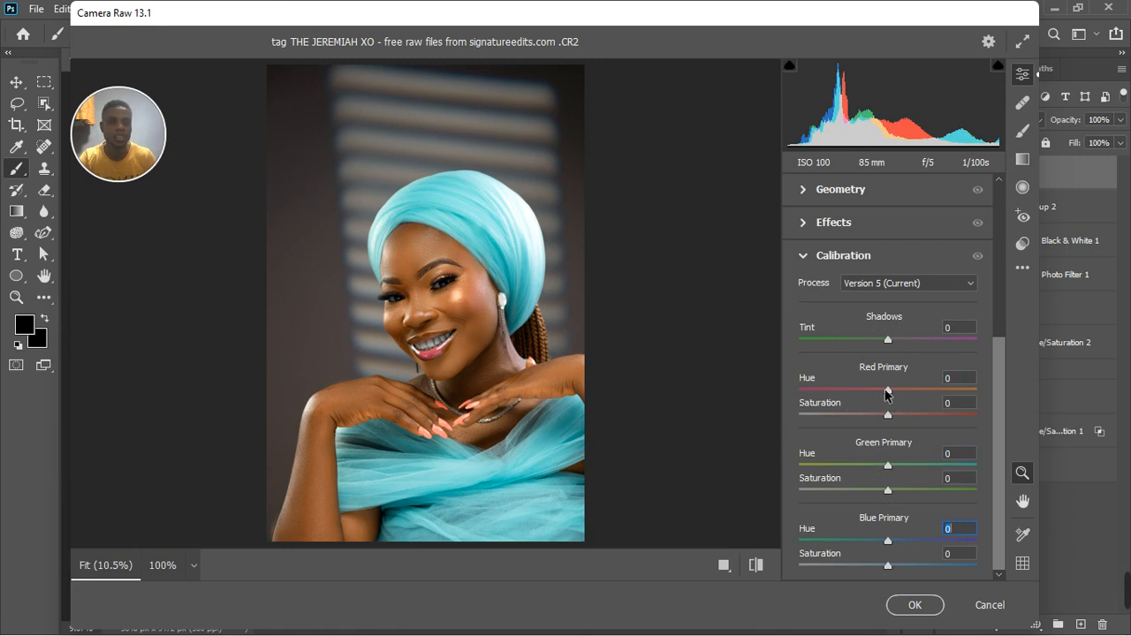
# Set the Calibration hue of Red Primary to +7, Blue Primary to -11 and Green Primary to -15, and compare the effect.
pyautogui.moveTo(888, 391); pyautogui.dragTo(899, 397)
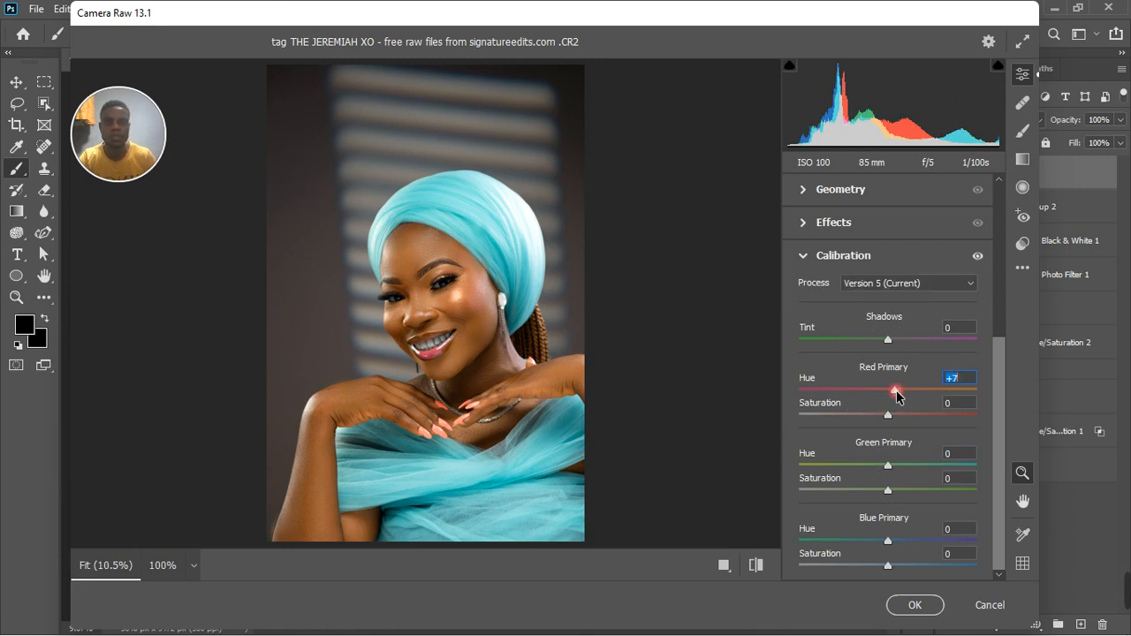
pyautogui.click(888, 541)
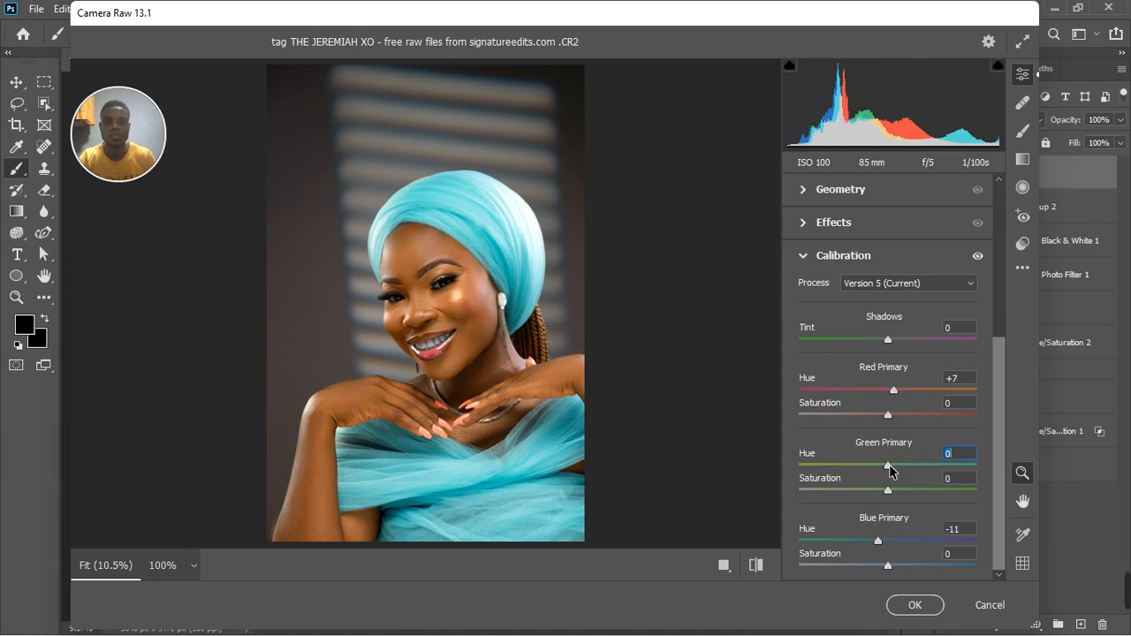
pyautogui.moveTo(890, 470)
pyautogui.mouseDown()
pyautogui.moveTo(863, 475)
pyautogui.moveTo(903, 471)
pyautogui.moveTo(876, 470)
pyautogui.mouseUp()
pyautogui.click(978, 255)
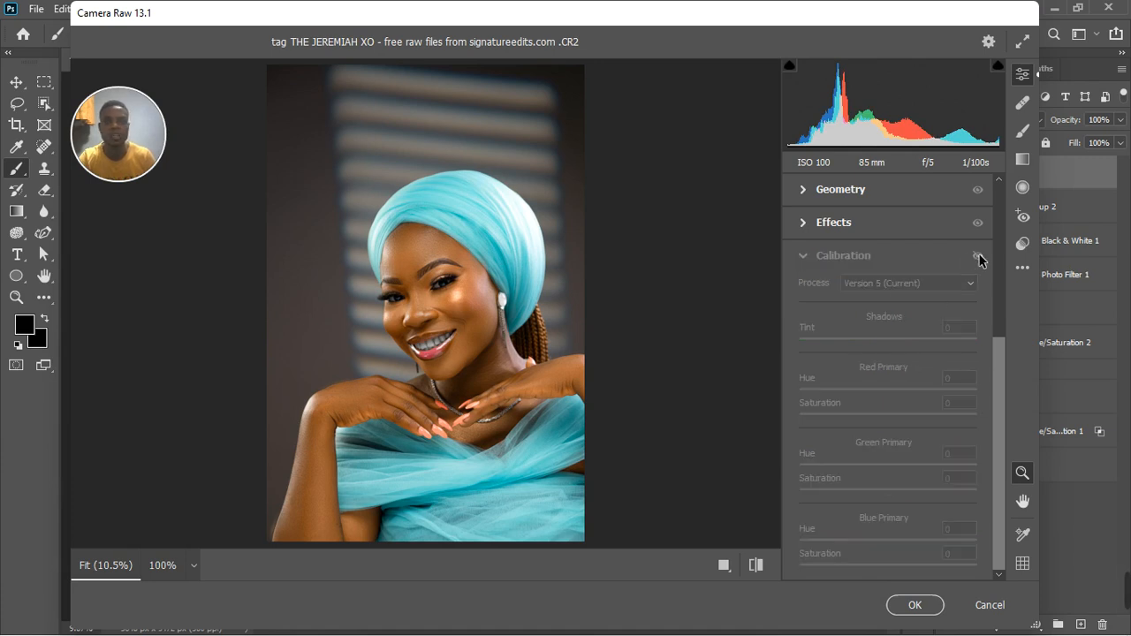
pyautogui.click(977, 255)
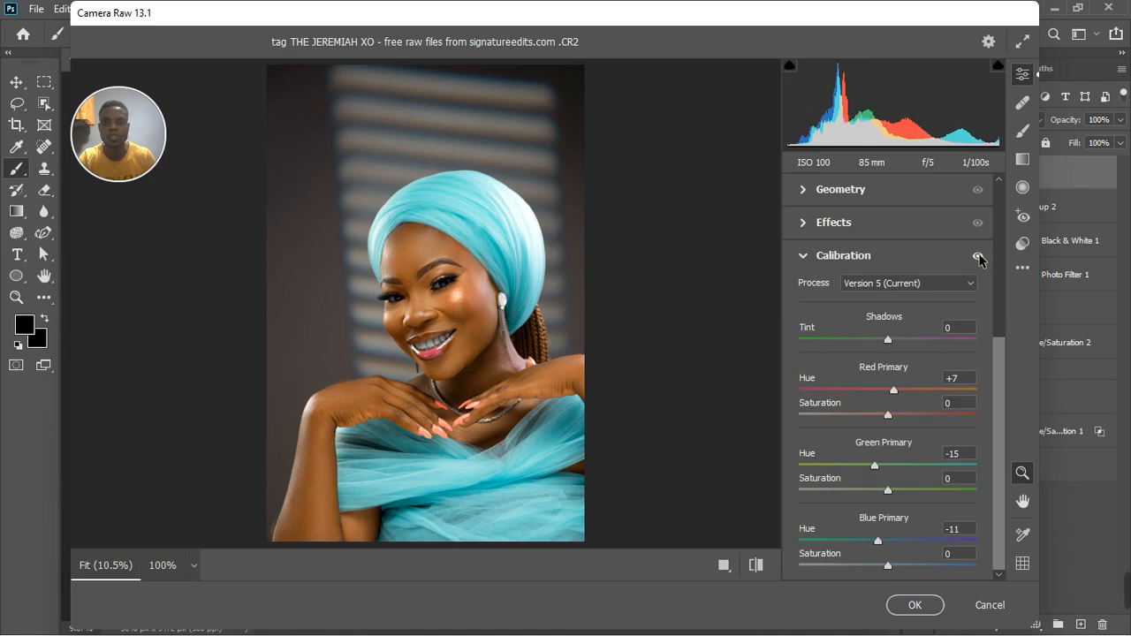
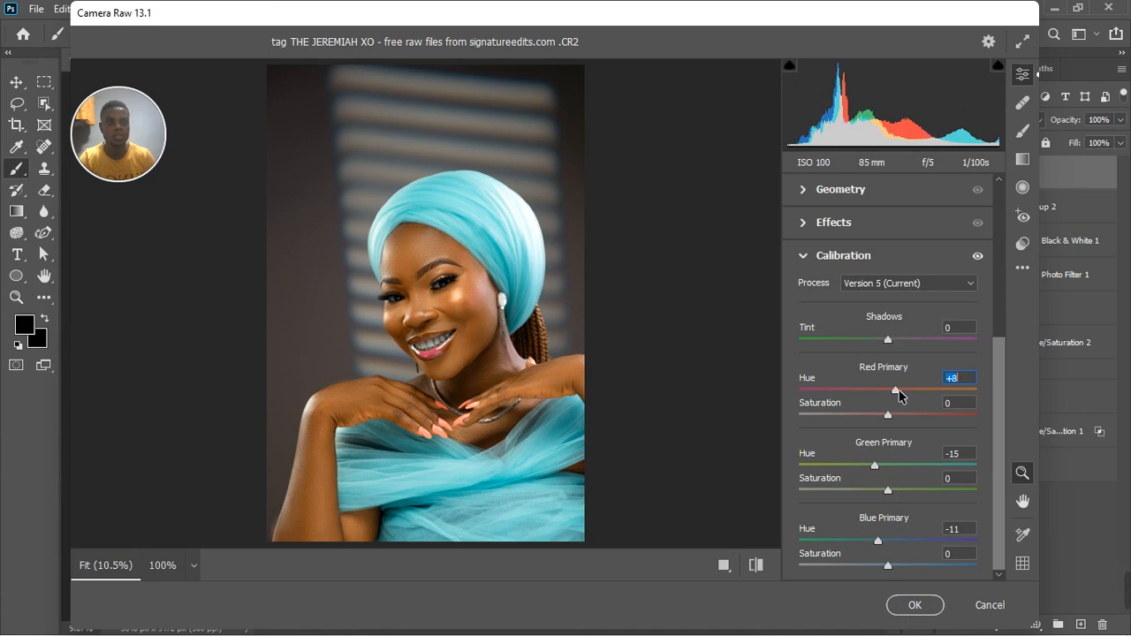
# Set the Calibration Red Primary hue to +10 and compare the portrait with and without the Calibration adjustments.
pyautogui.moveTo(900, 395); pyautogui.dragTo(900, 390)
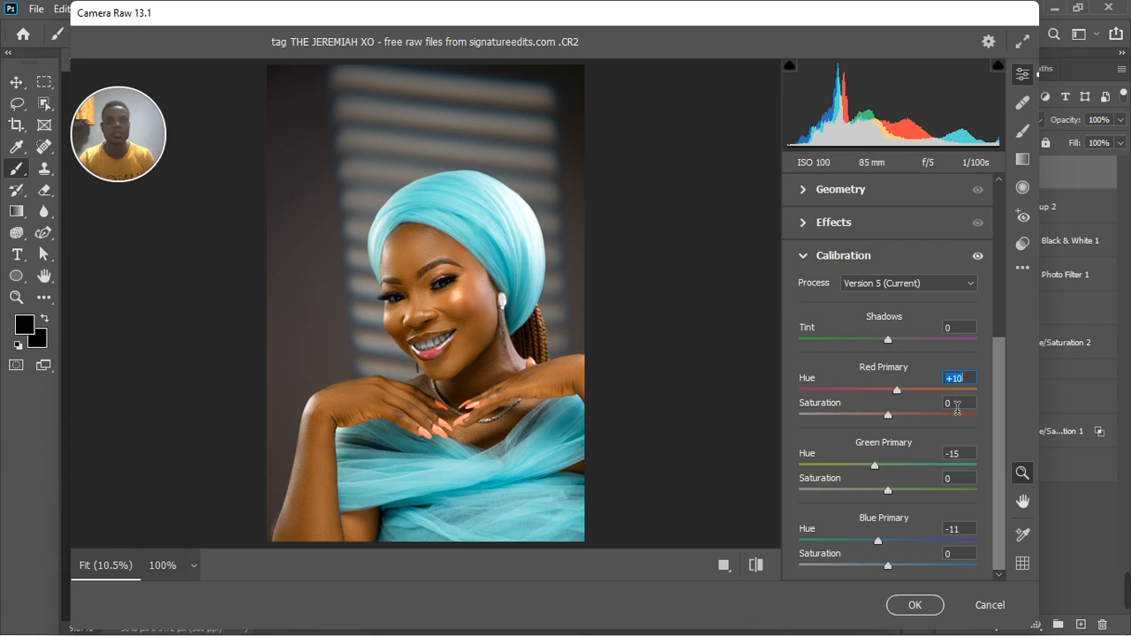
pyautogui.click(978, 256)
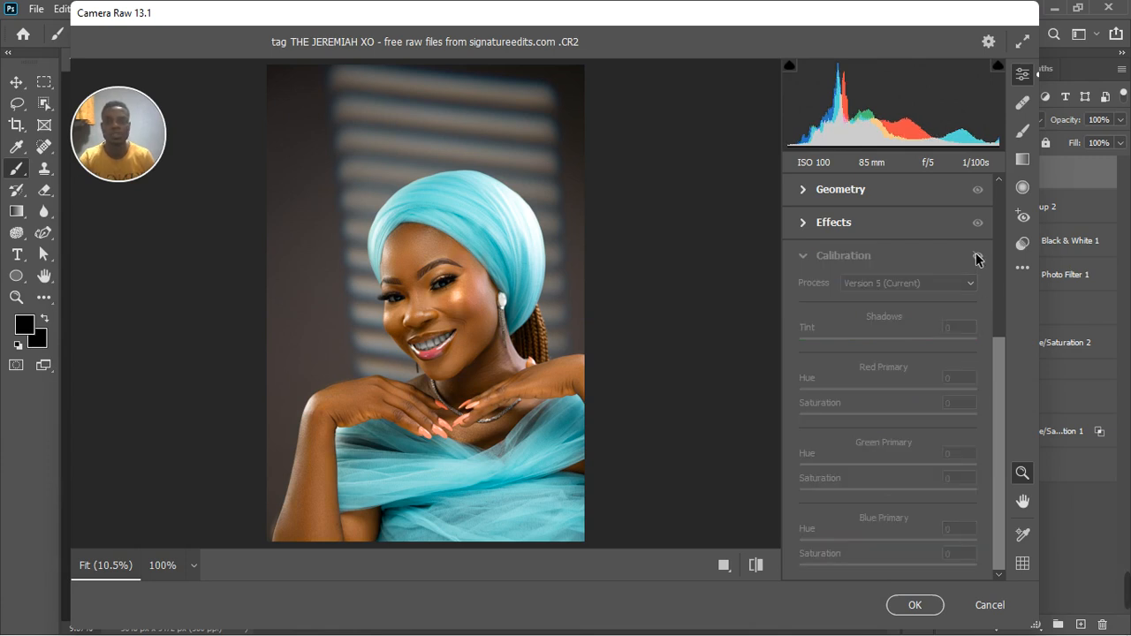
pyautogui.click(977, 257)
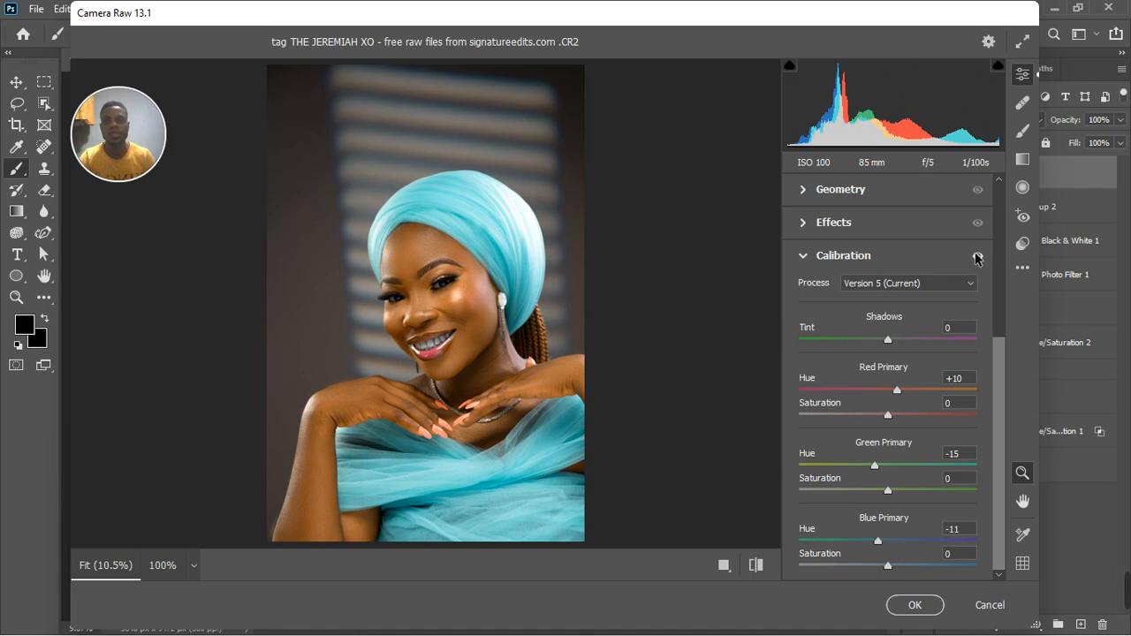
# Apply the Camera Raw edits to Layer 3 and compare the portrait with and without that layer.
pyautogui.click(917, 606)
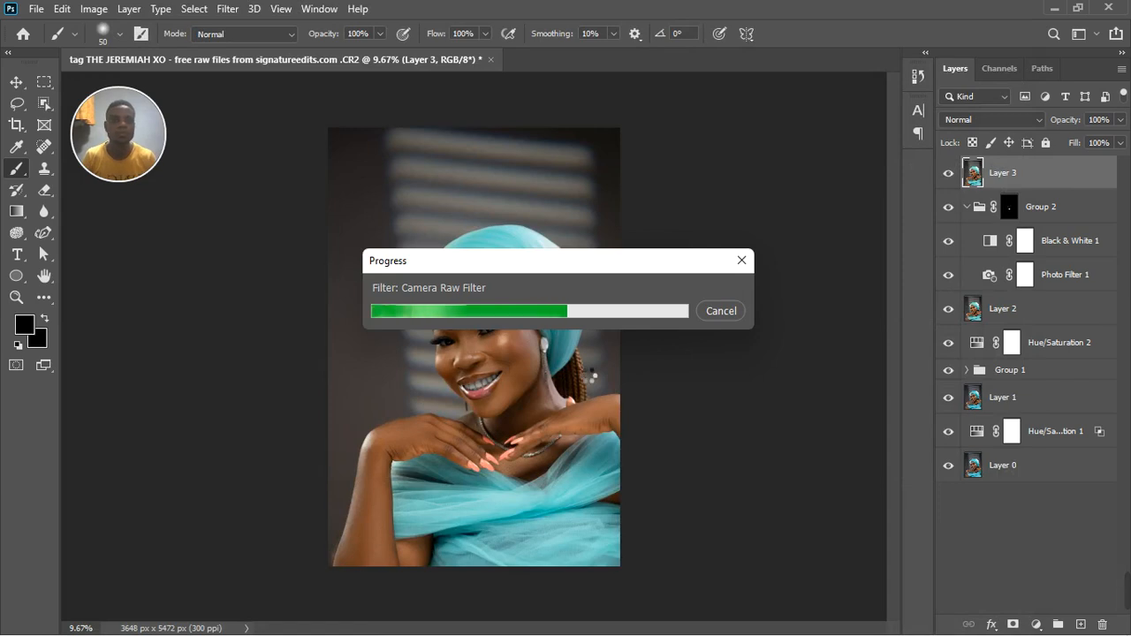
pyautogui.click(950, 174)
pyautogui.click(952, 175)
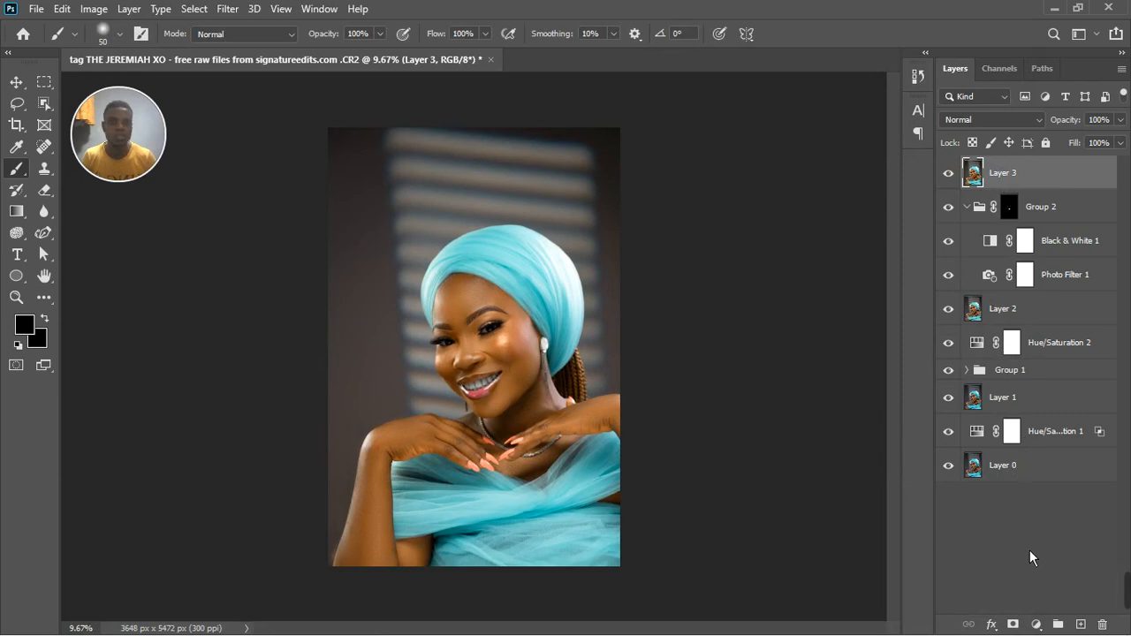
# Try an Exposure adjustment layer with Exposure -1.44, Offset -0.0750 and Gamma Correction 0.85 in turn, resetting each, and delete the layer.
pyautogui.click(1036, 625)
pyautogui.click(1028, 410)
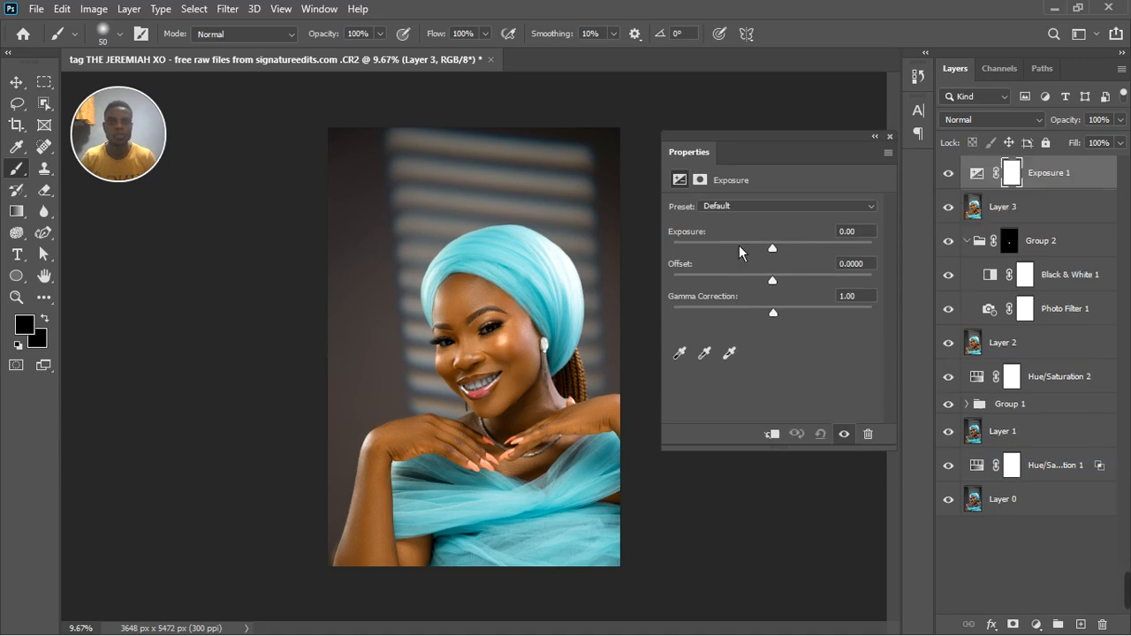
pyautogui.moveTo(772, 254); pyautogui.dragTo(760, 262)
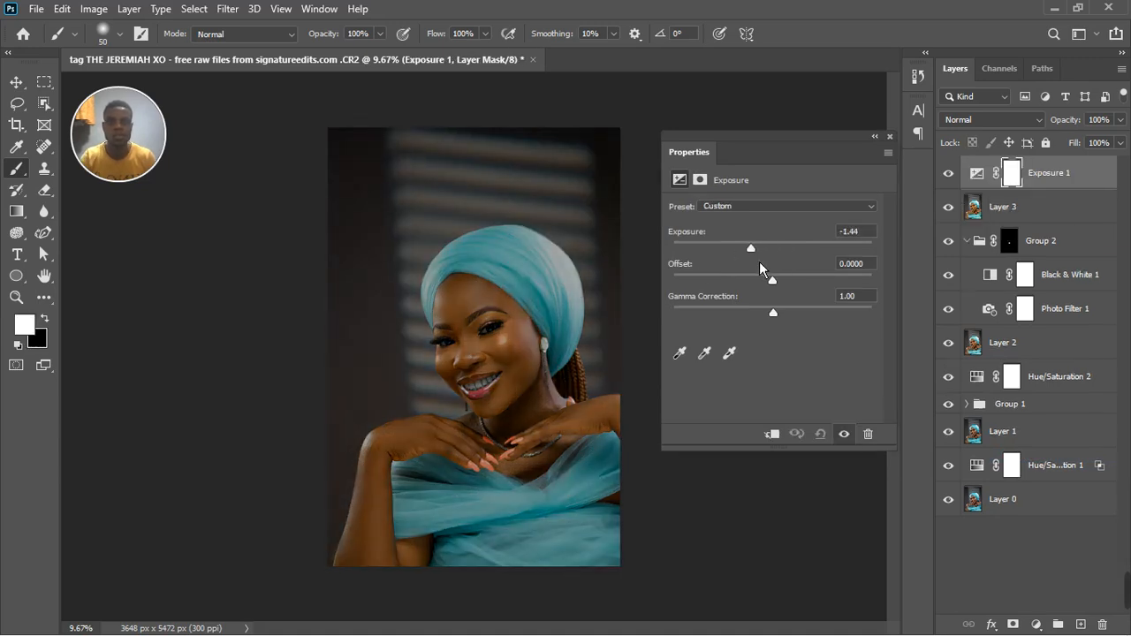
pyautogui.click(821, 434)
pyautogui.moveTo(772, 280)
pyautogui.mouseDown()
pyautogui.moveTo(758, 280)
pyautogui.moveTo(767, 293)
pyautogui.mouseUp()
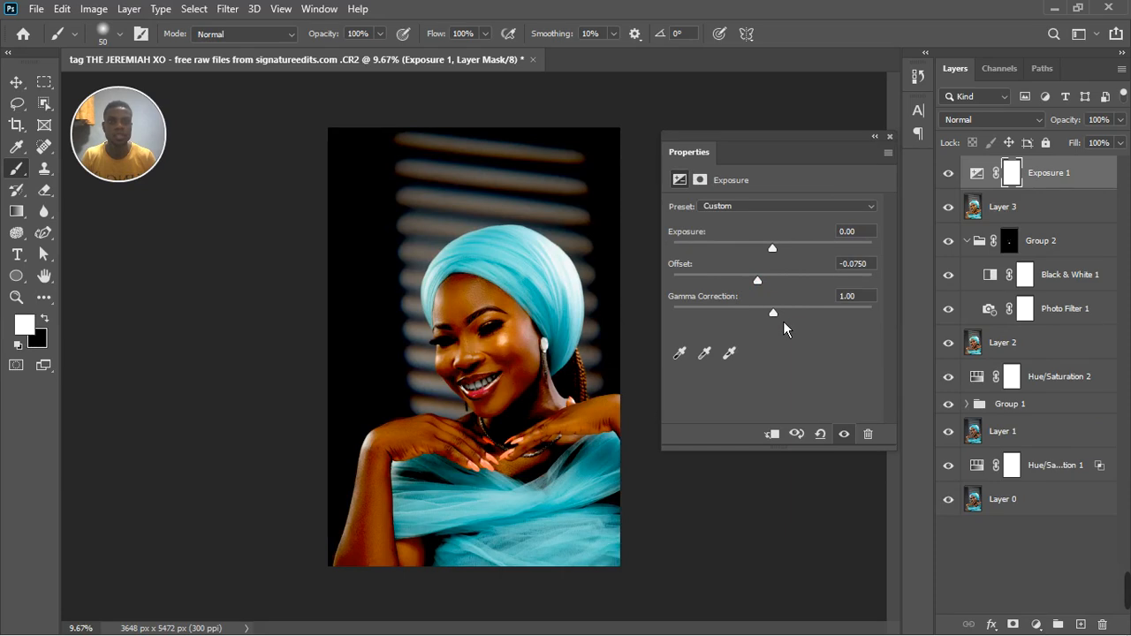
pyautogui.click(822, 434)
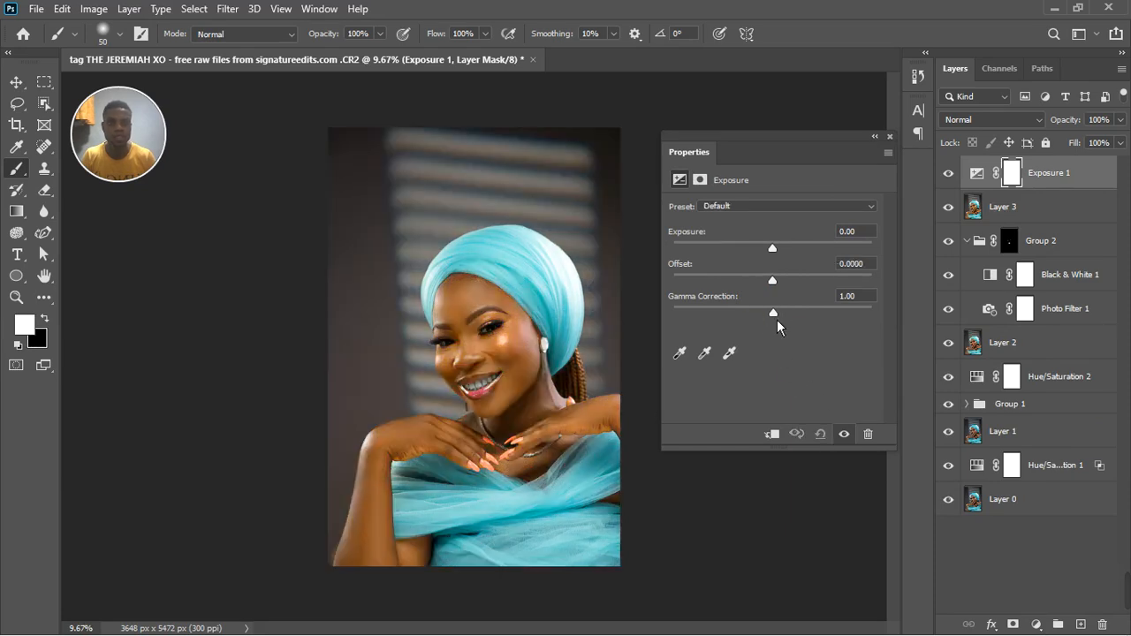
pyautogui.moveTo(773, 313); pyautogui.dragTo(796, 323)
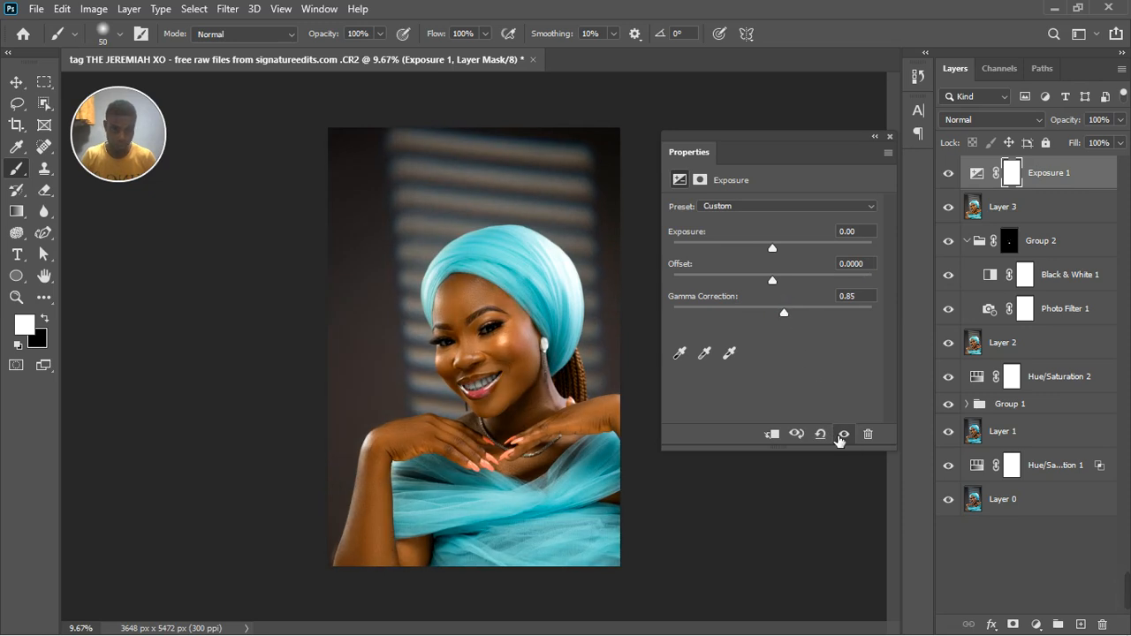
pyautogui.click(829, 435)
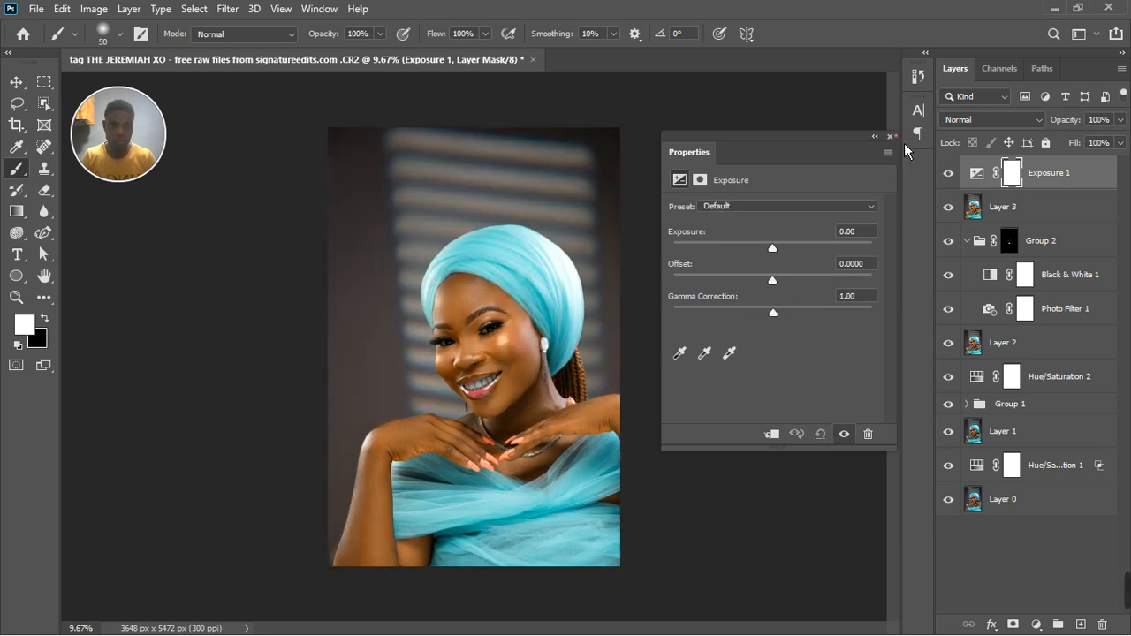
pyautogui.click(892, 137)
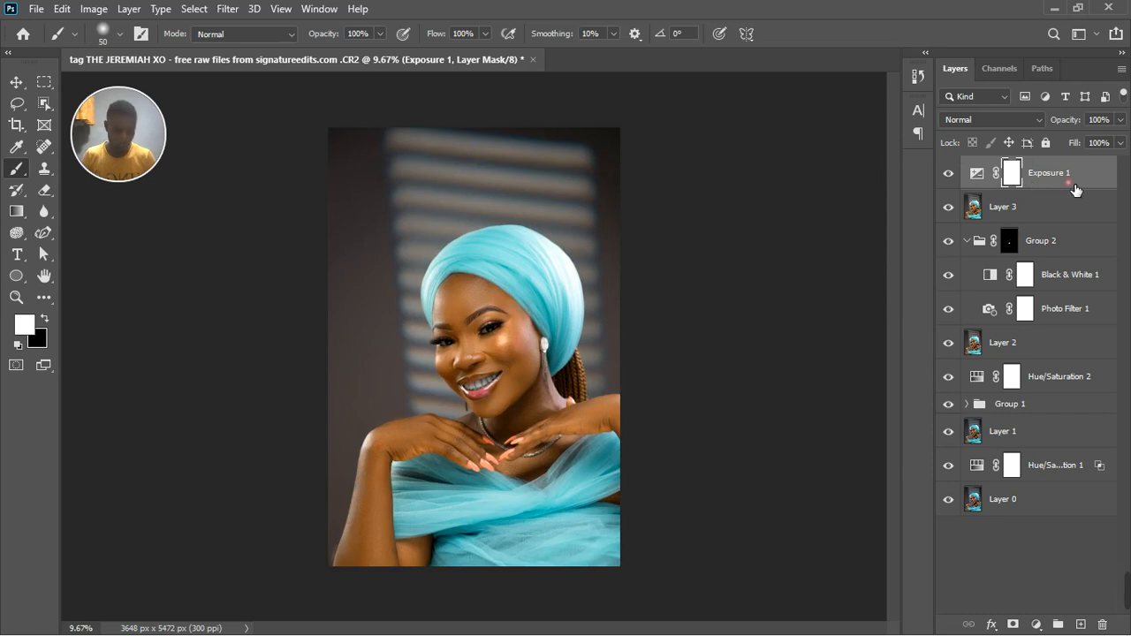
pyautogui.press('Delete')
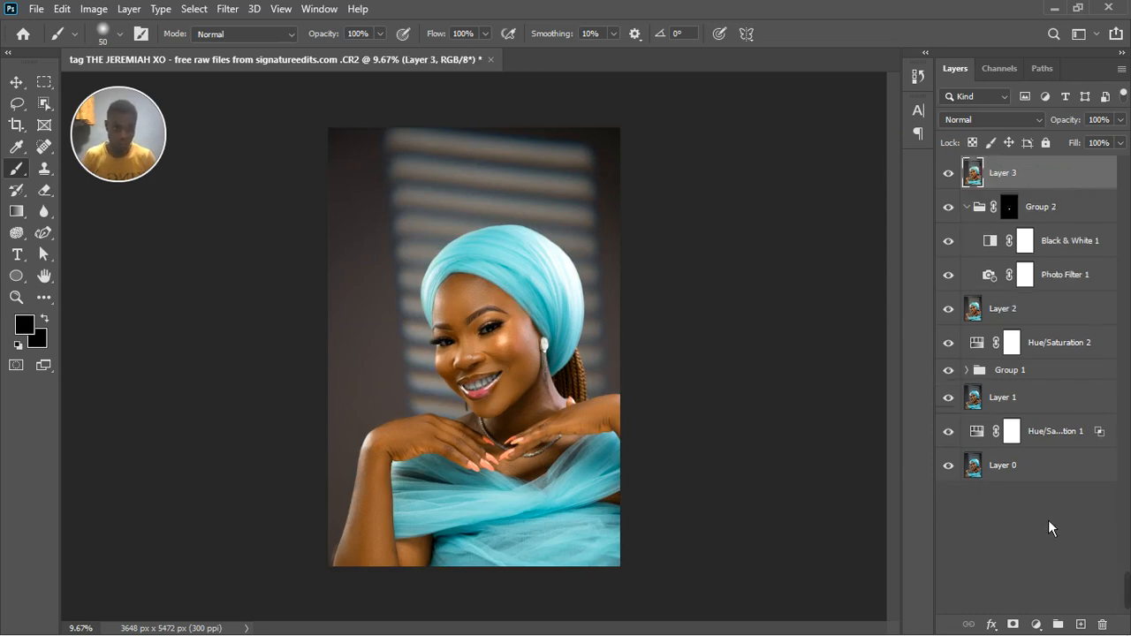
# Add a Brightness/Contrast adjustment layer above Layer 3 with Brightness -119 and invert its mask to black.
pyautogui.click(1036, 625)
pyautogui.click(1046, 384)
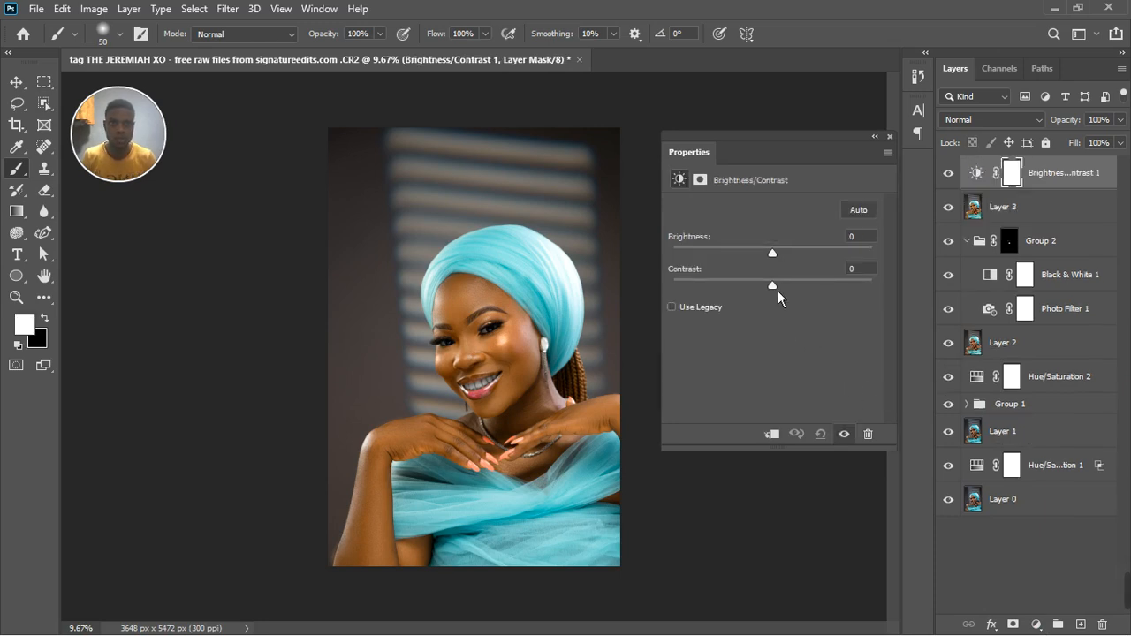
pyautogui.moveTo(771, 258); pyautogui.dragTo(703, 264)
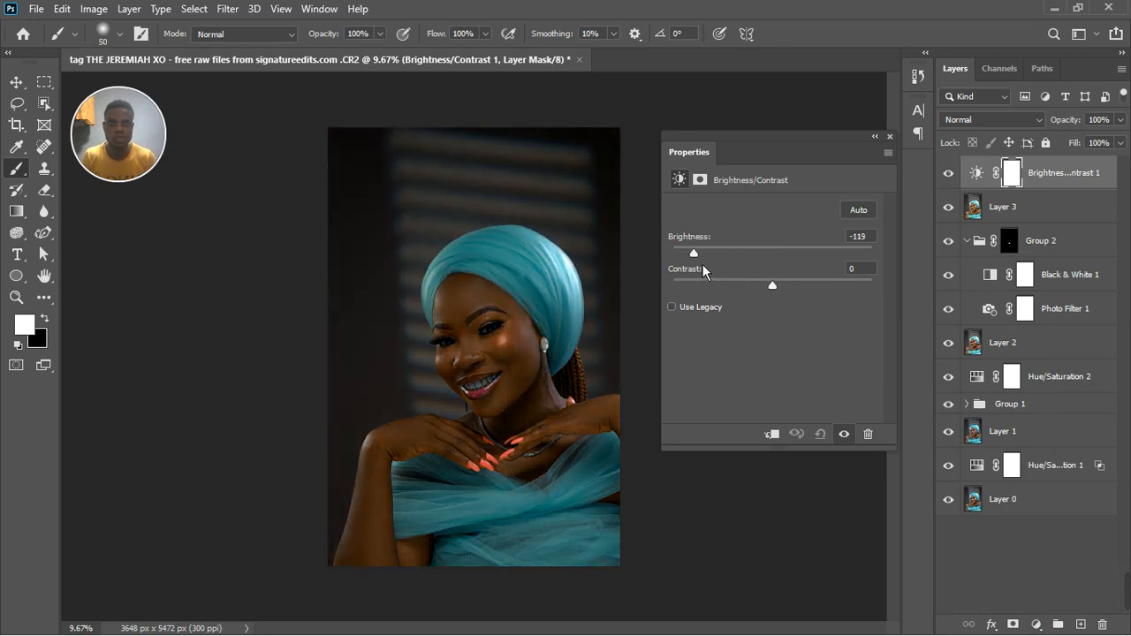
pyautogui.click(889, 137)
pyautogui.click(1014, 174)
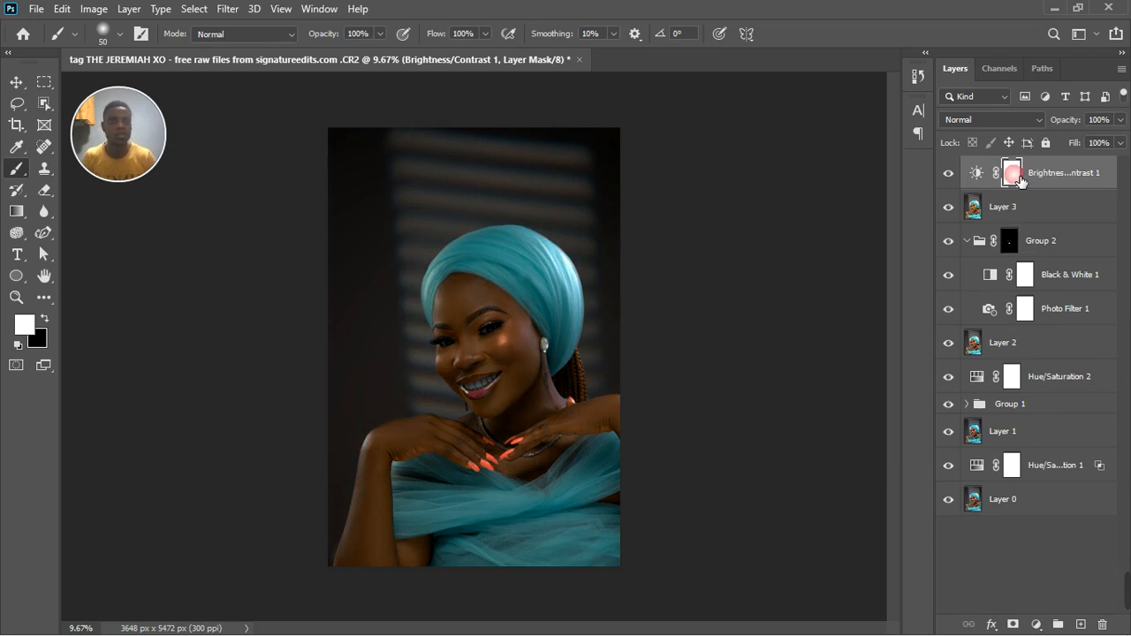
pyautogui.hotkey('ctrl', 'i')
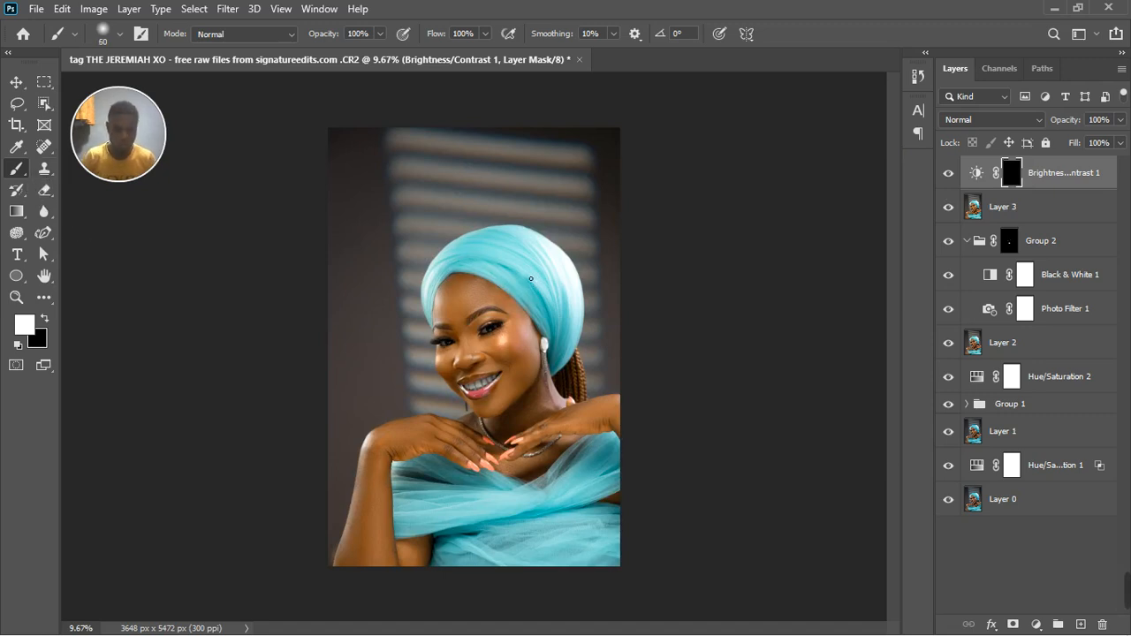
# Paint white on the Brightness/Contrast mask over the bright side and front of the head wrap with a 700 px brush.
pyautogui.press(']')
pyautogui.press(']')
pyautogui.press(']')
pyautogui.press(']')
pyautogui.press(']')
pyautogui.press(']')
pyautogui.press(']')
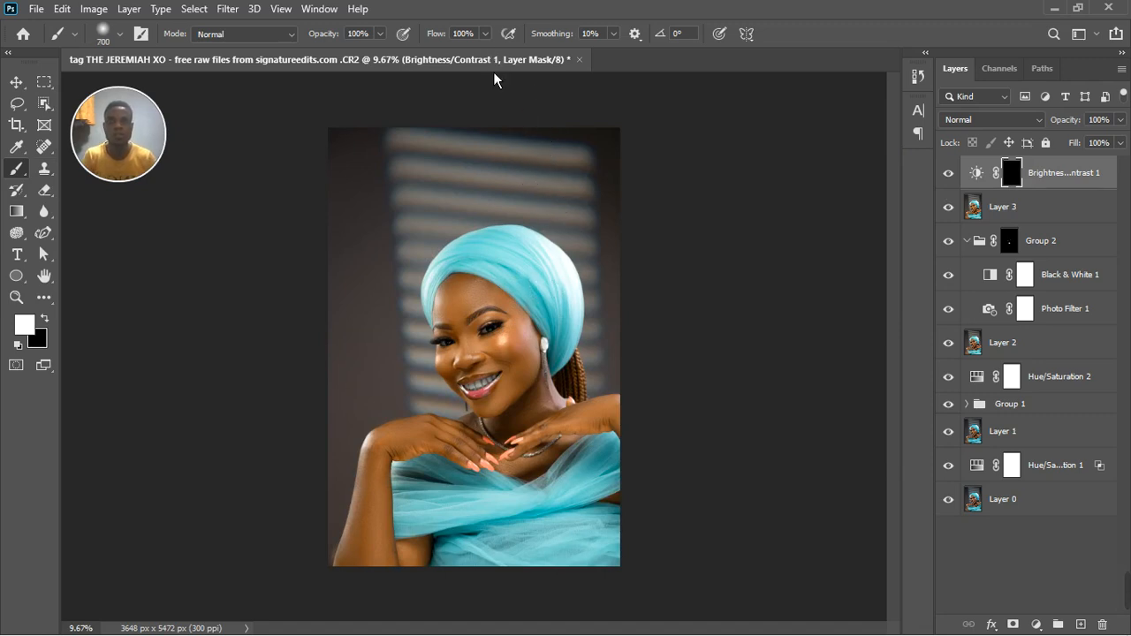
pyautogui.moveTo(566, 270)
pyautogui.mouseDown()
pyautogui.moveTo(605, 344)
pyautogui.moveTo(591, 287)
pyautogui.moveTo(588, 298)
pyautogui.moveTo(511, 260)
pyautogui.moveTo(462, 275)
pyautogui.moveTo(441, 336)
pyautogui.mouseUp()
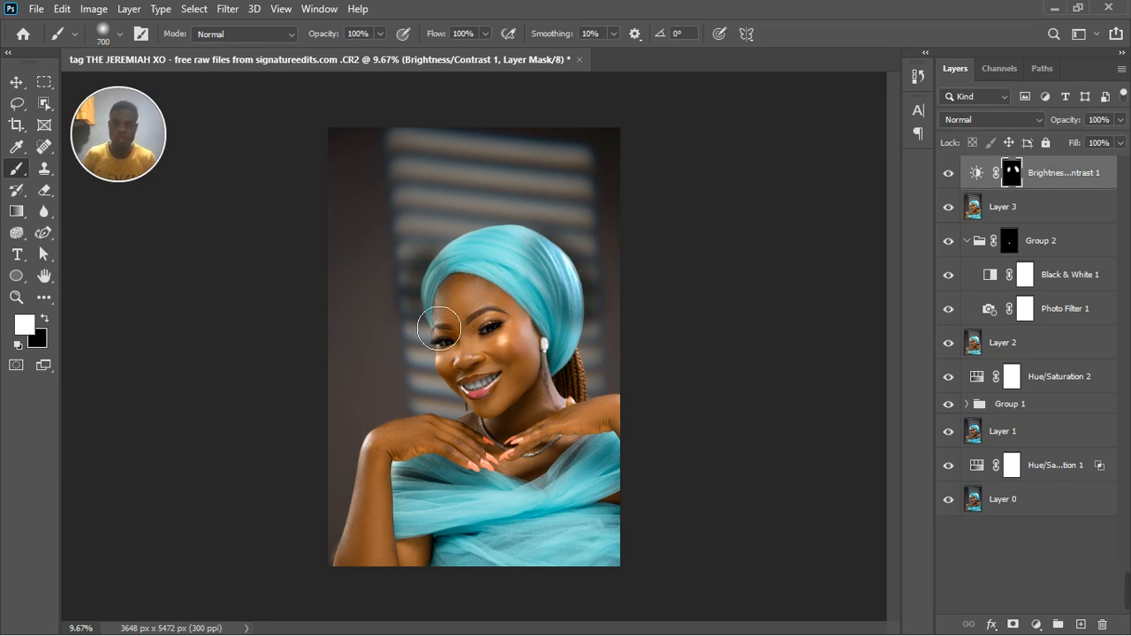
# Undo the last mask stroke and repaint the head wrap's front folds above the forehead with a 200 px brush.
pyautogui.hotkey('ctrl', 'z')
pyautogui.press('[')
pyautogui.press('[')
pyautogui.press('[')
pyautogui.press('[')
pyautogui.press('[')
pyautogui.press('[')
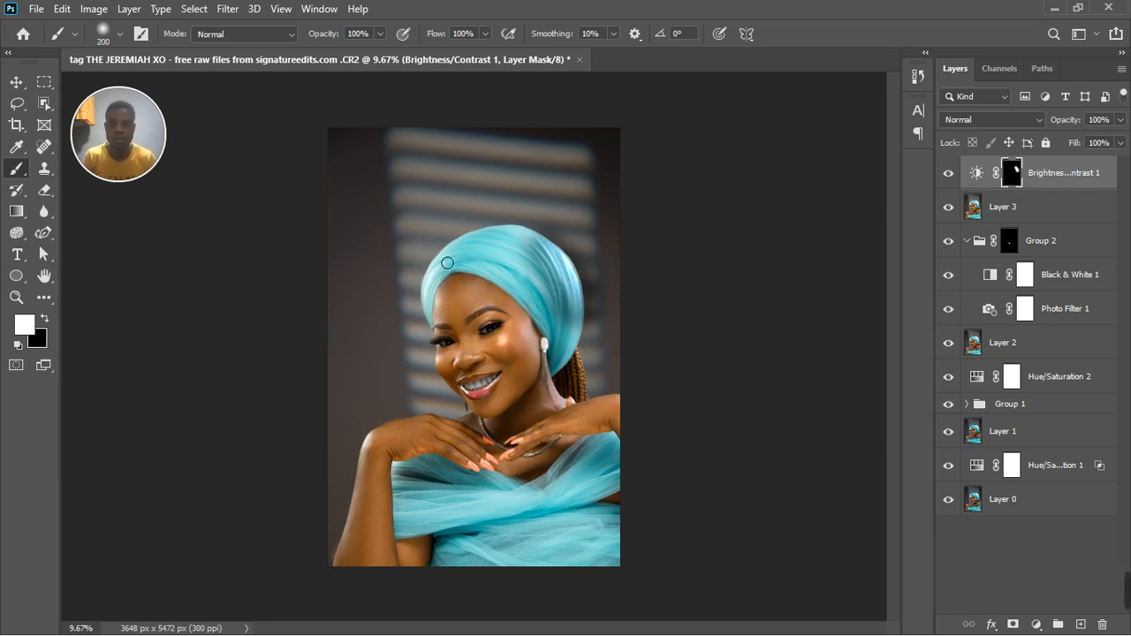
pyautogui.moveTo(447, 263); pyautogui.dragTo(432, 310)
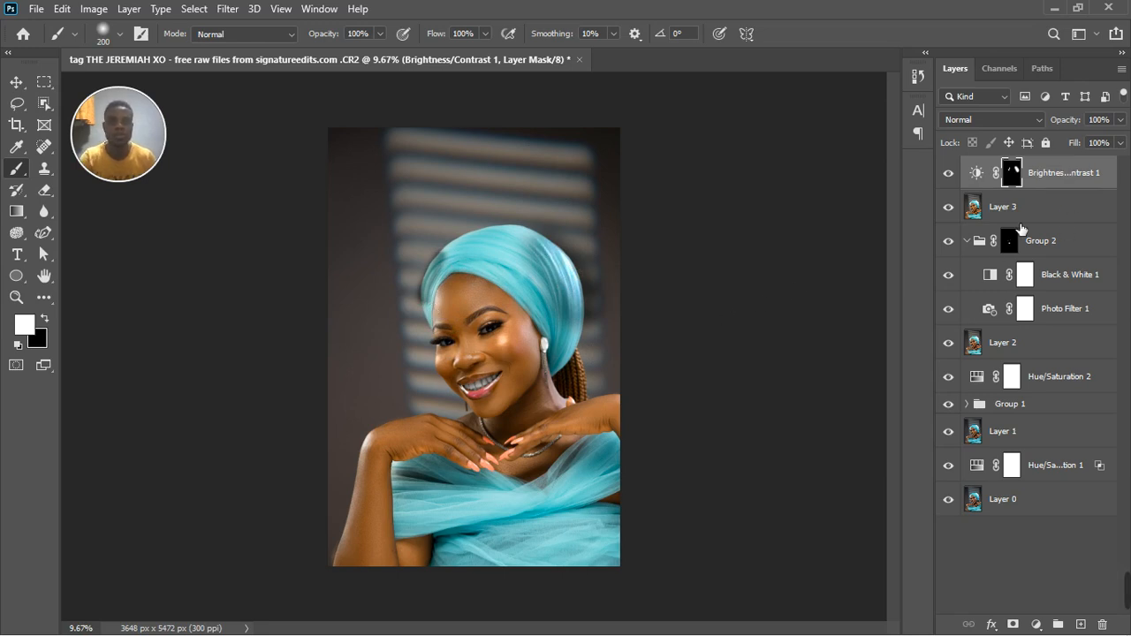
# Open the blending options of the Brightness/Contrast layer and move the dialog clear of the portrait.
pyautogui.click(1089, 188)
pyautogui.press('space')
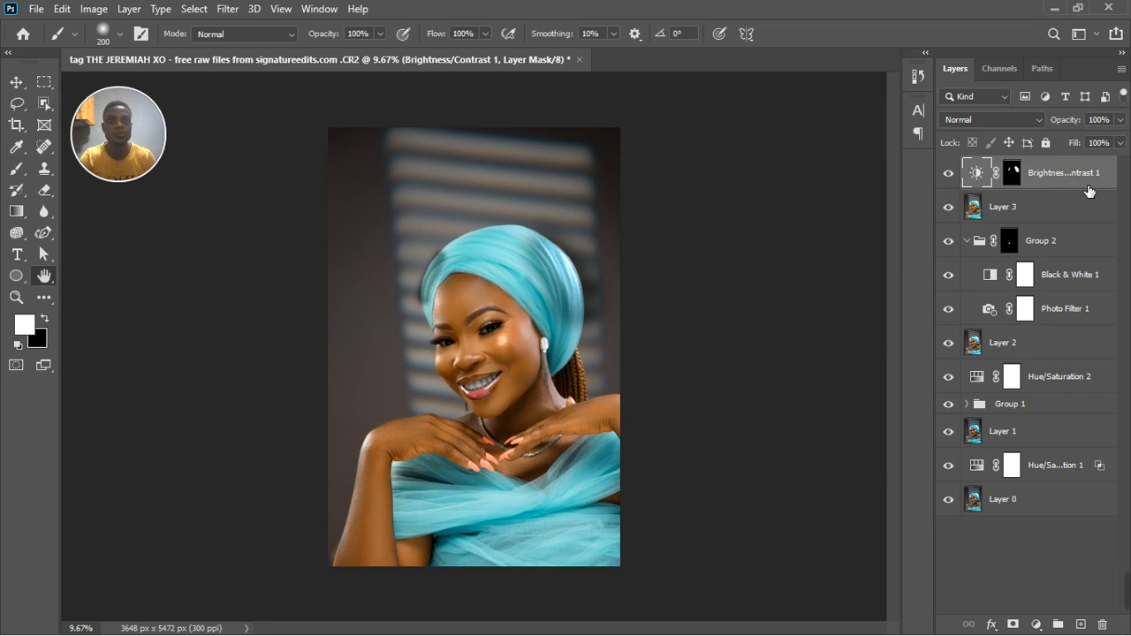
pyautogui.doubleClick(1088, 188)
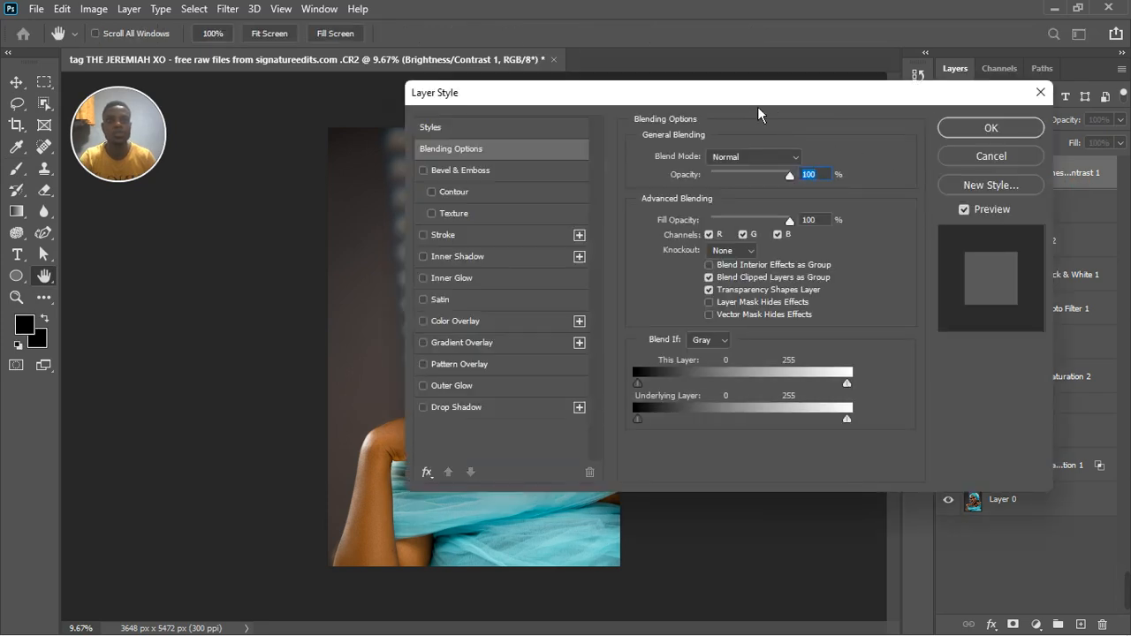
pyautogui.moveTo(757, 106)
pyautogui.mouseDown()
pyautogui.moveTo(934, 114)
pyautogui.moveTo(950, 84)
pyautogui.mouseUp()
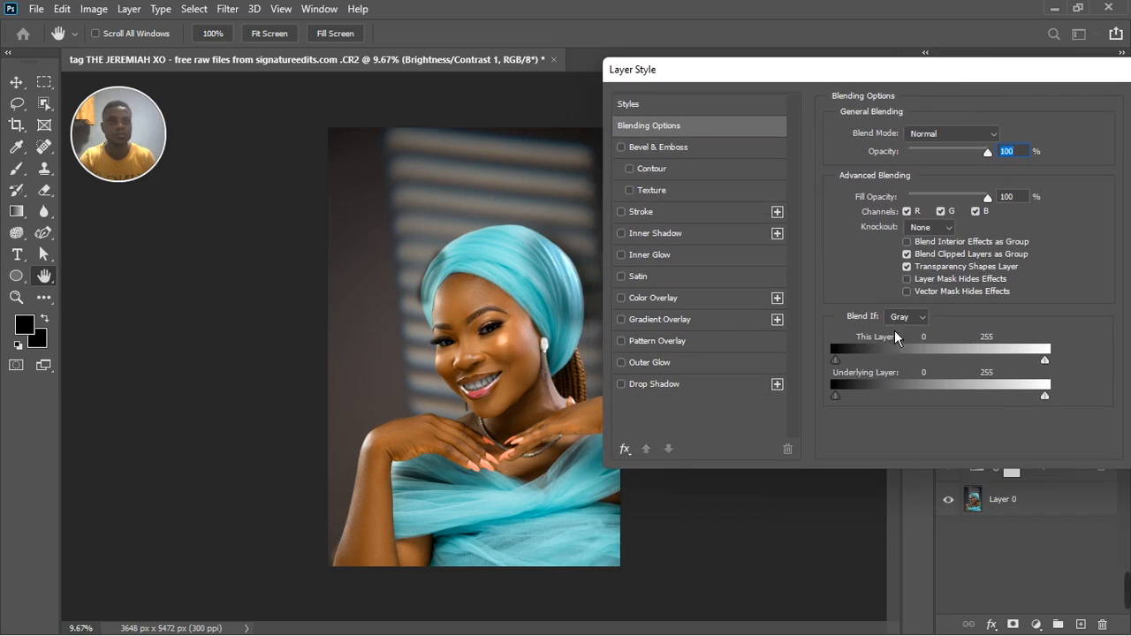
# Try limiting the darkening with Blend If by splitting This Layer's shadow range at 124 / 163 and adjusting it further.
pyautogui.moveTo(847, 367); pyautogui.dragTo(945, 366)
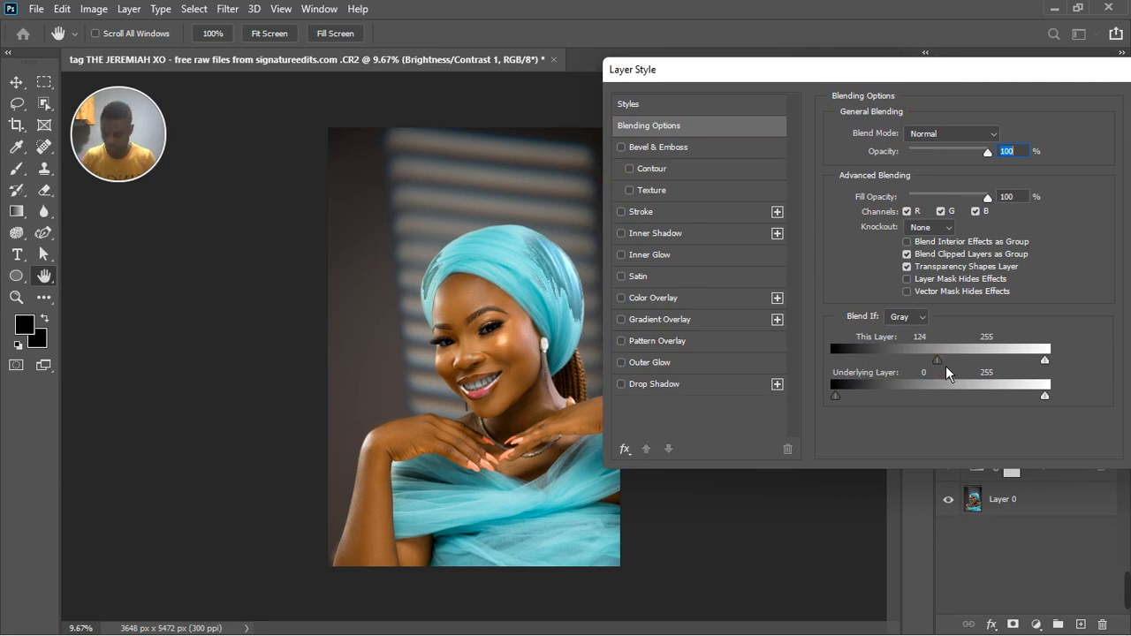
pyautogui.press('alt')
pyautogui.moveTo(950, 367); pyautogui.dragTo(961, 368)
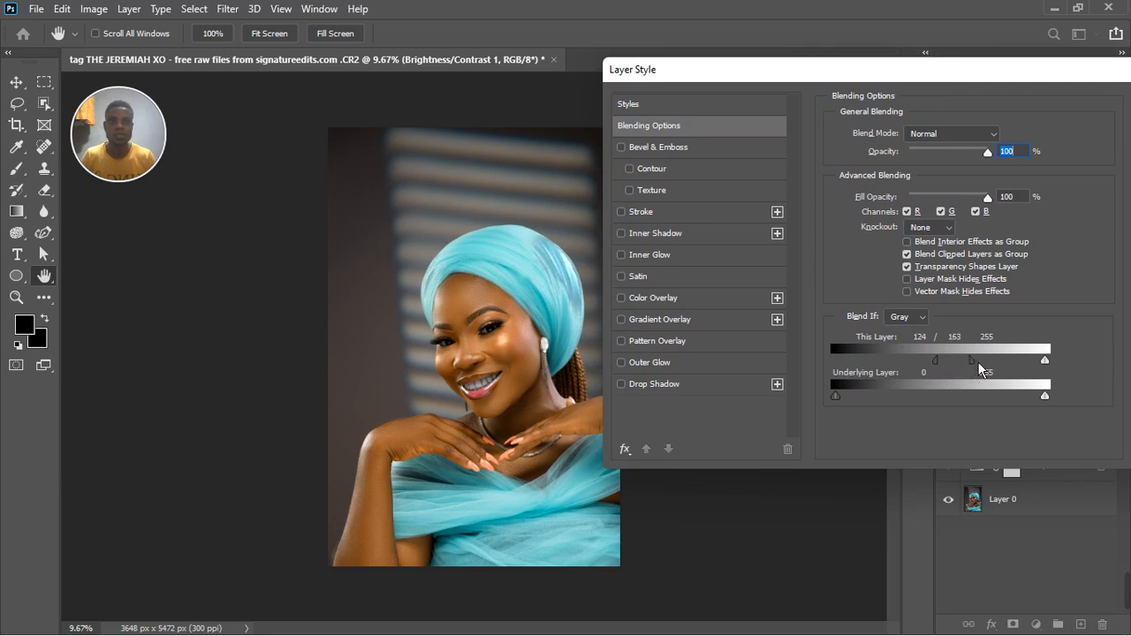
pyautogui.moveTo(977, 361); pyautogui.dragTo(1017, 371)
# Return This Layer's shadow blend value to 0, split the Underlying Layer's shadow range at 221 / 241, and apply the blending options.
pyautogui.moveTo(947, 364); pyautogui.dragTo(1010, 402)
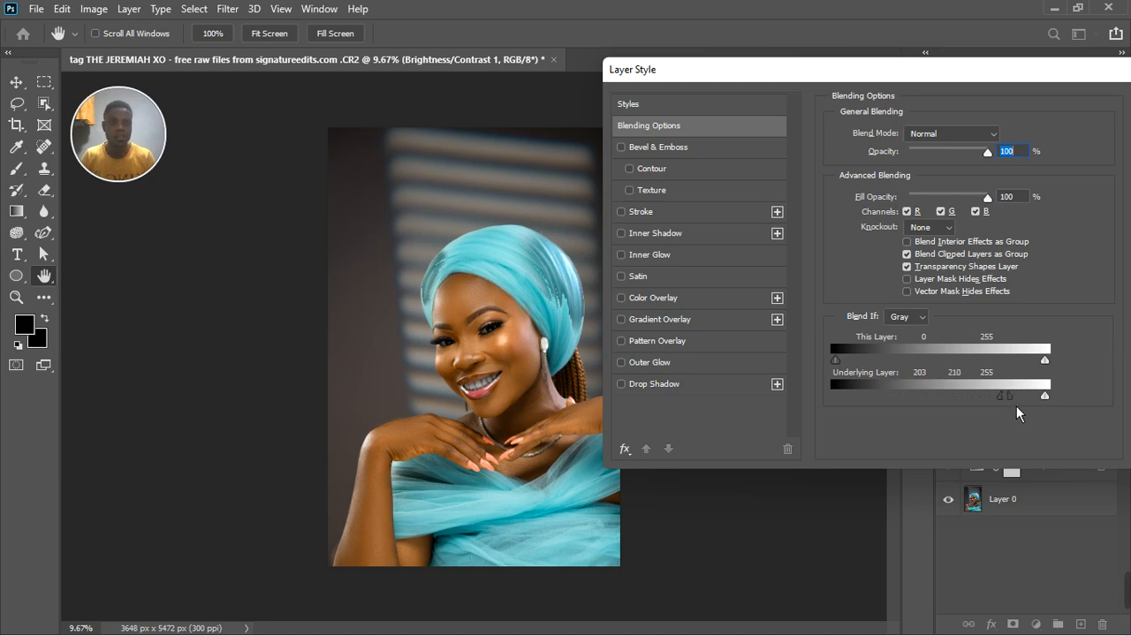
pyautogui.moveTo(1017, 405); pyautogui.dragTo(1056, 398)
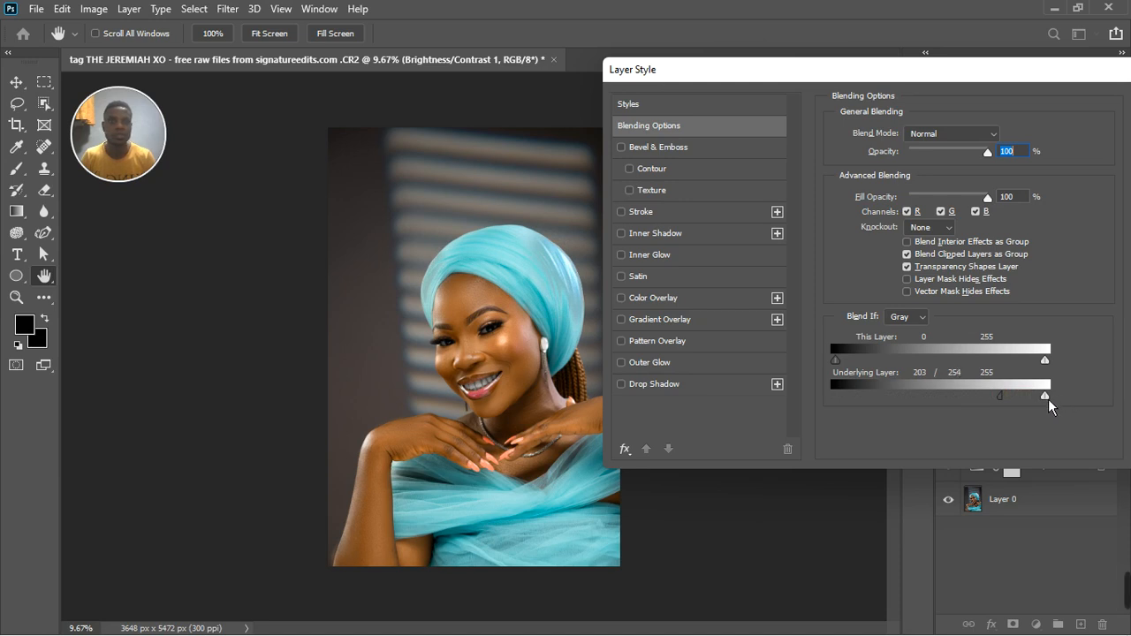
pyautogui.moveTo(1048, 399); pyautogui.dragTo(1025, 396)
pyautogui.moveTo(1046, 78); pyautogui.dragTo(855, 113)
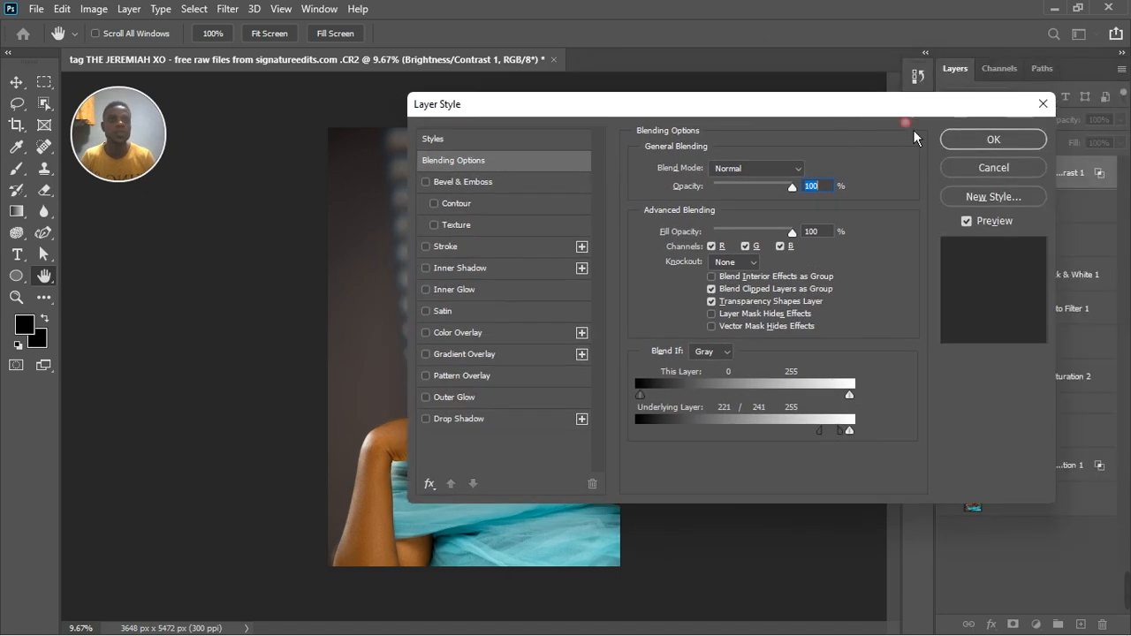
pyautogui.click(981, 147)
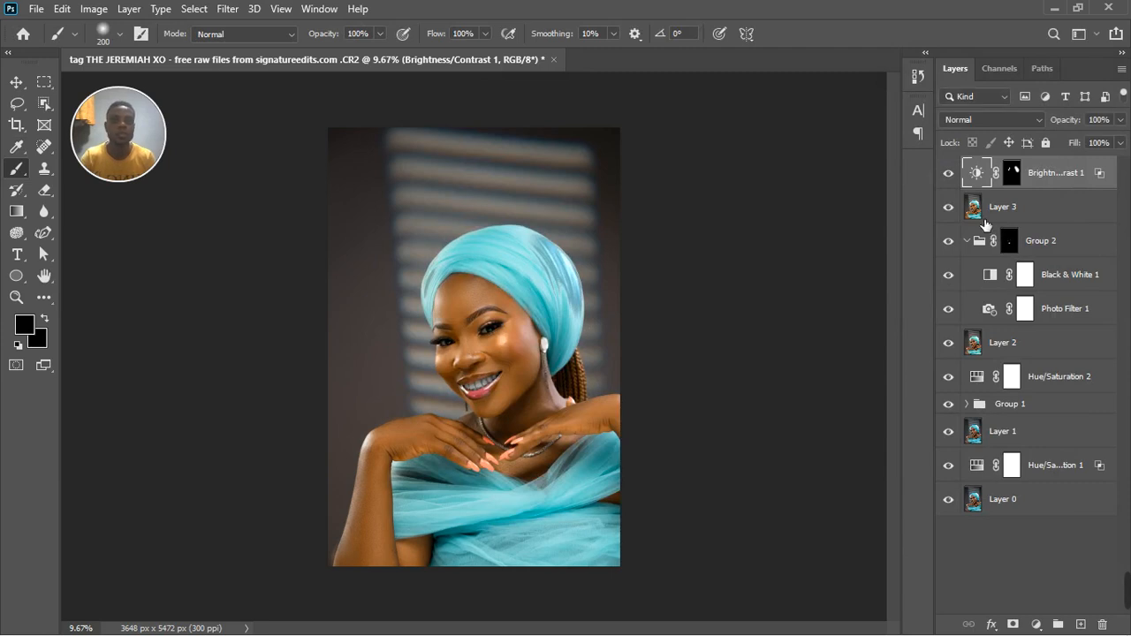
# Set the Brightness/Contrast layer's opacity to 42% and compare the portrait with and without the layer.
pyautogui.click(1120, 119)
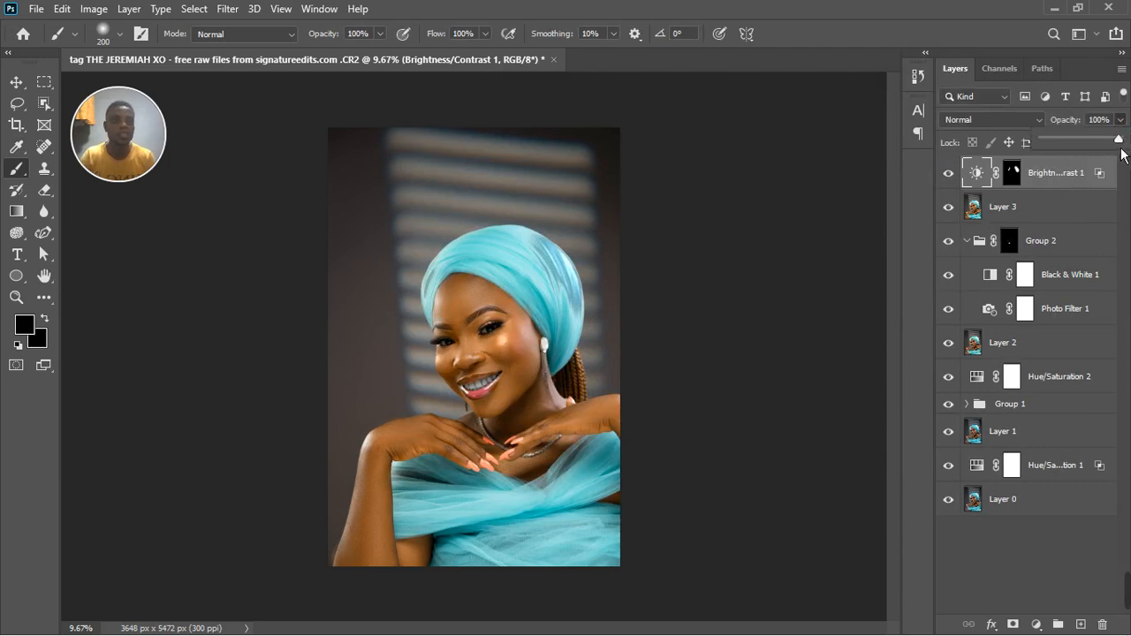
pyautogui.moveTo(1124, 155); pyautogui.dragTo(1083, 156)
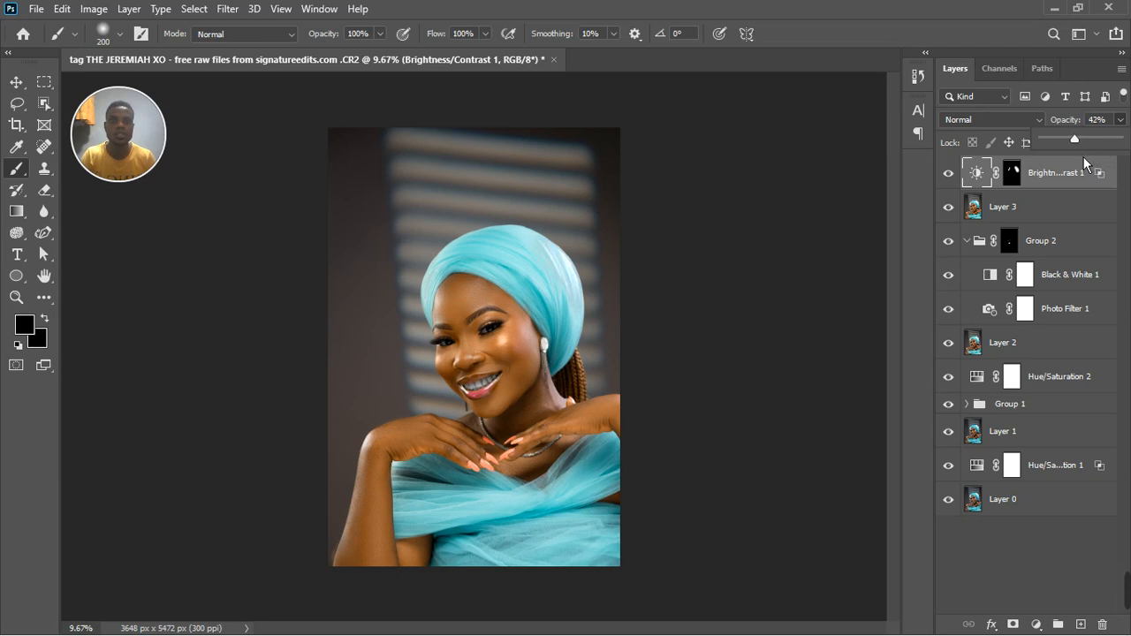
pyautogui.click(959, 176)
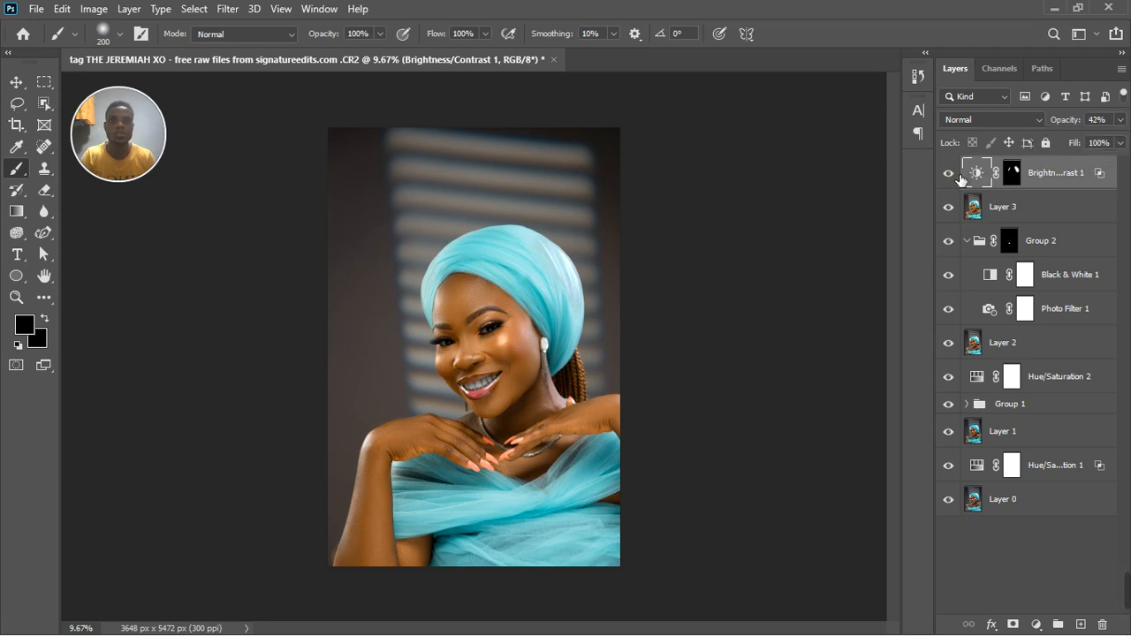
pyautogui.click(949, 173)
pyautogui.click(959, 176)
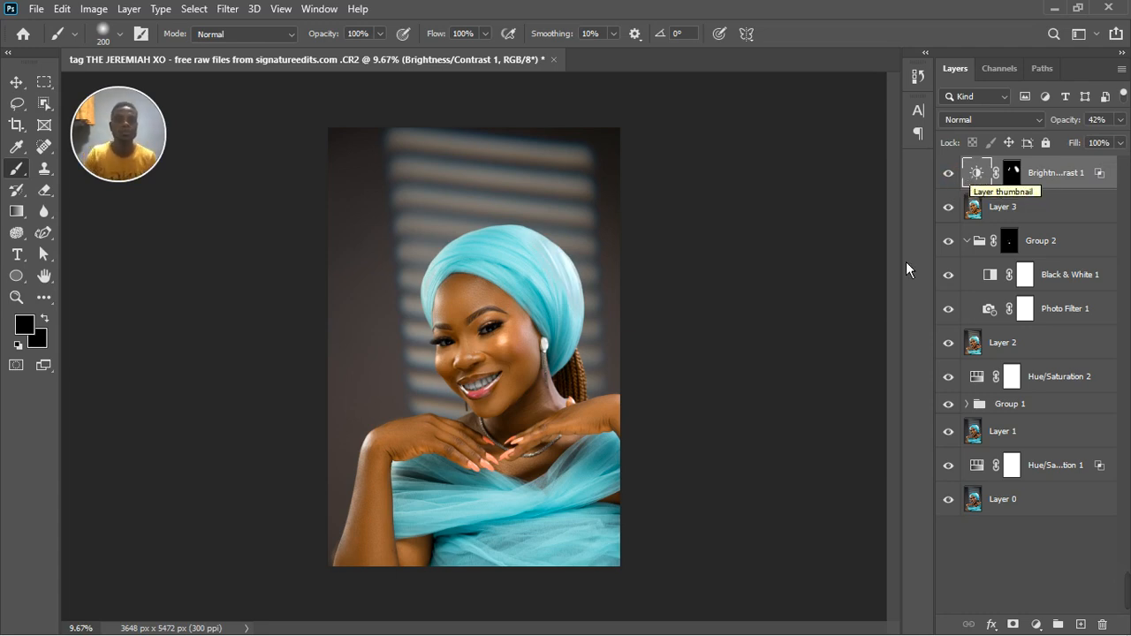
pyautogui.scroll(-2, 500, 351)
pyautogui.scroll(4, 521, 333)
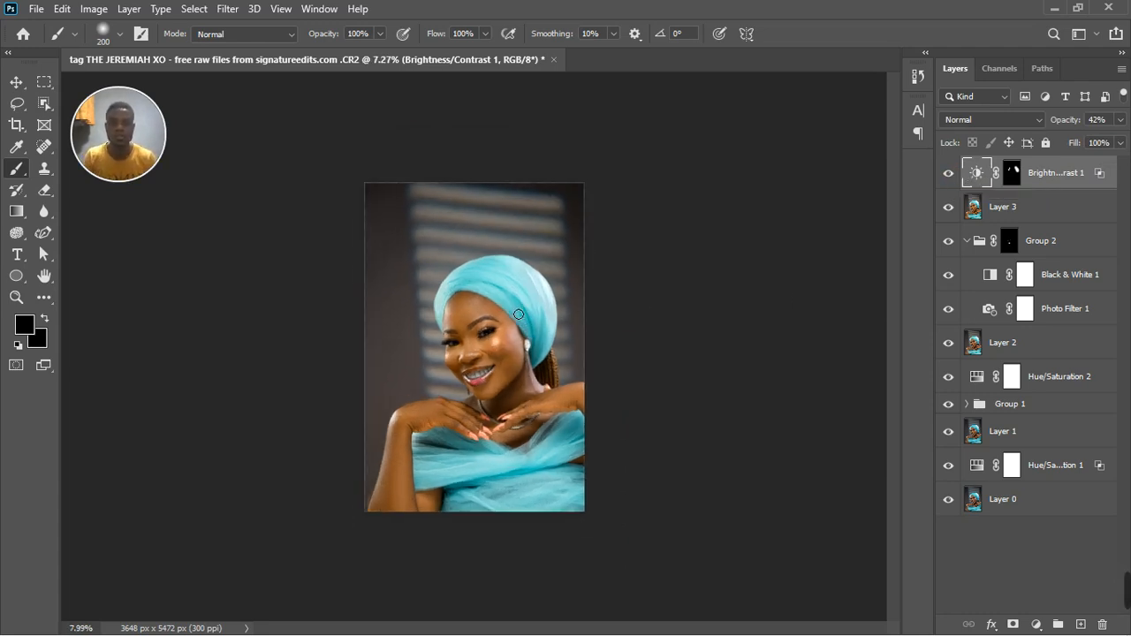
# Compare the head wrap with and without the Brightness/Contrast layer, and lower that layer's opacity to 18%.
pyautogui.scroll(1, 521, 318)
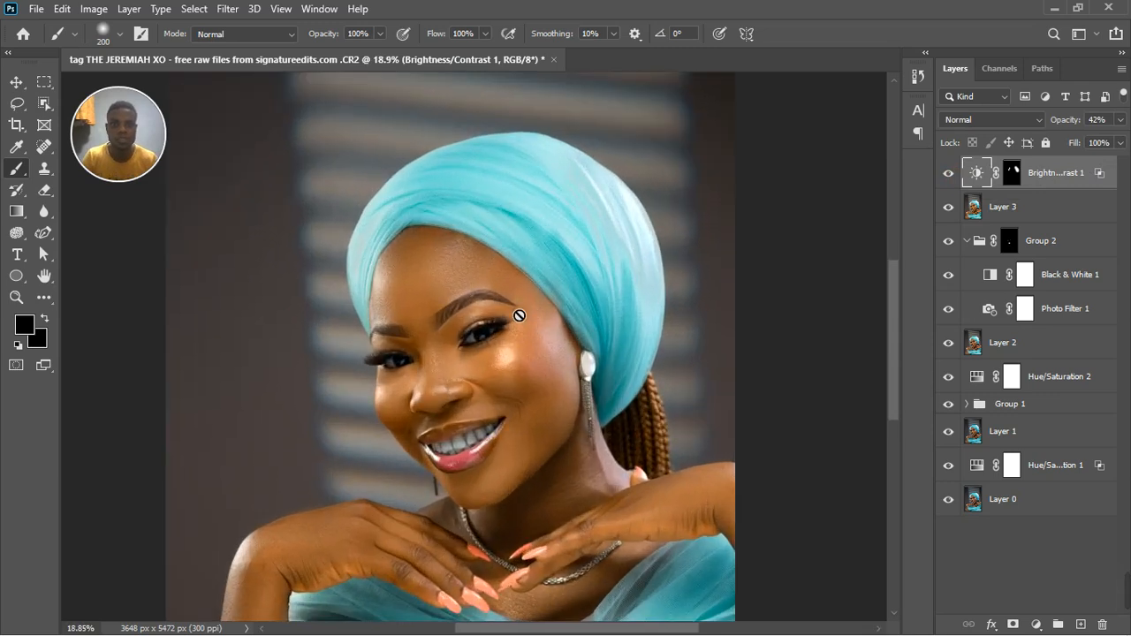
pyautogui.click(1119, 120)
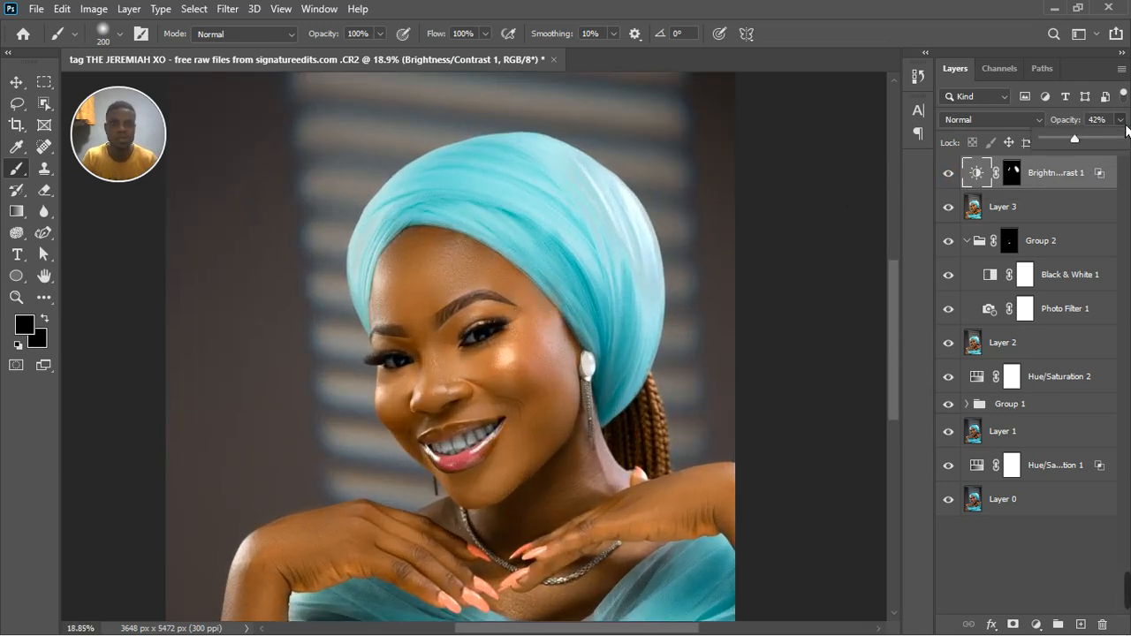
pyautogui.click(948, 178)
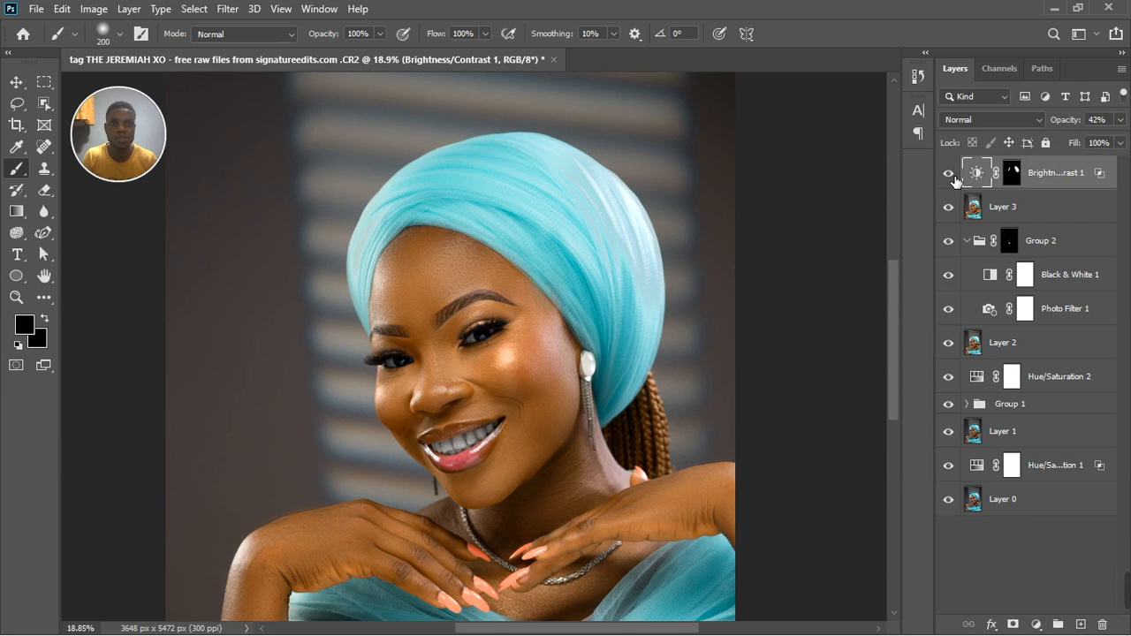
pyautogui.click(952, 179)
pyautogui.click(952, 179)
pyautogui.click(1121, 119)
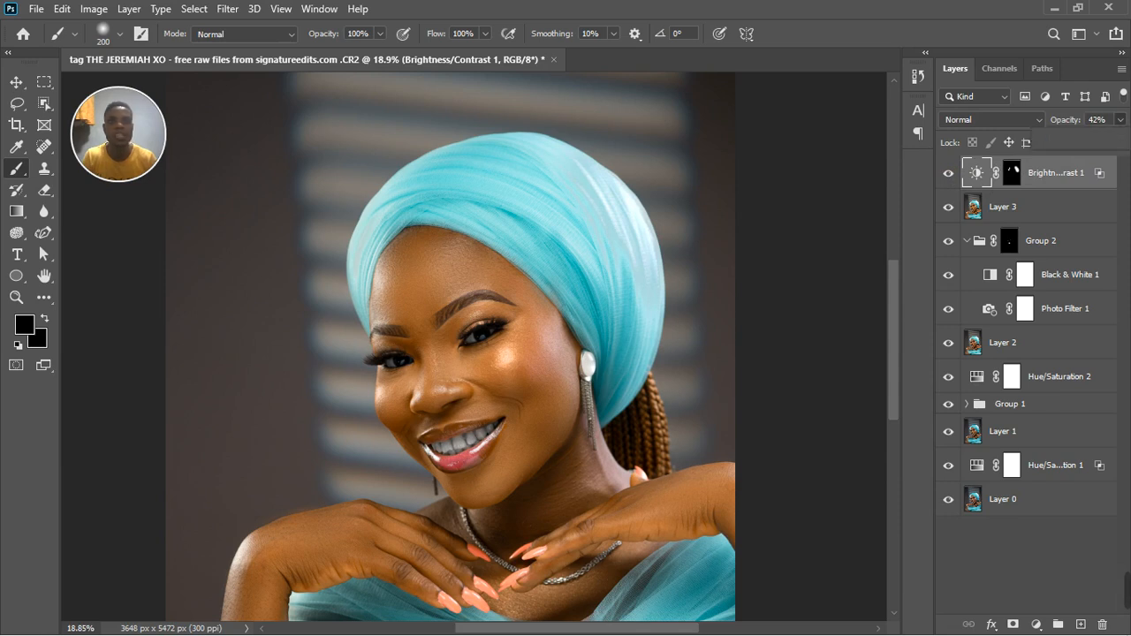
pyautogui.moveTo(1076, 151); pyautogui.dragTo(1065, 150)
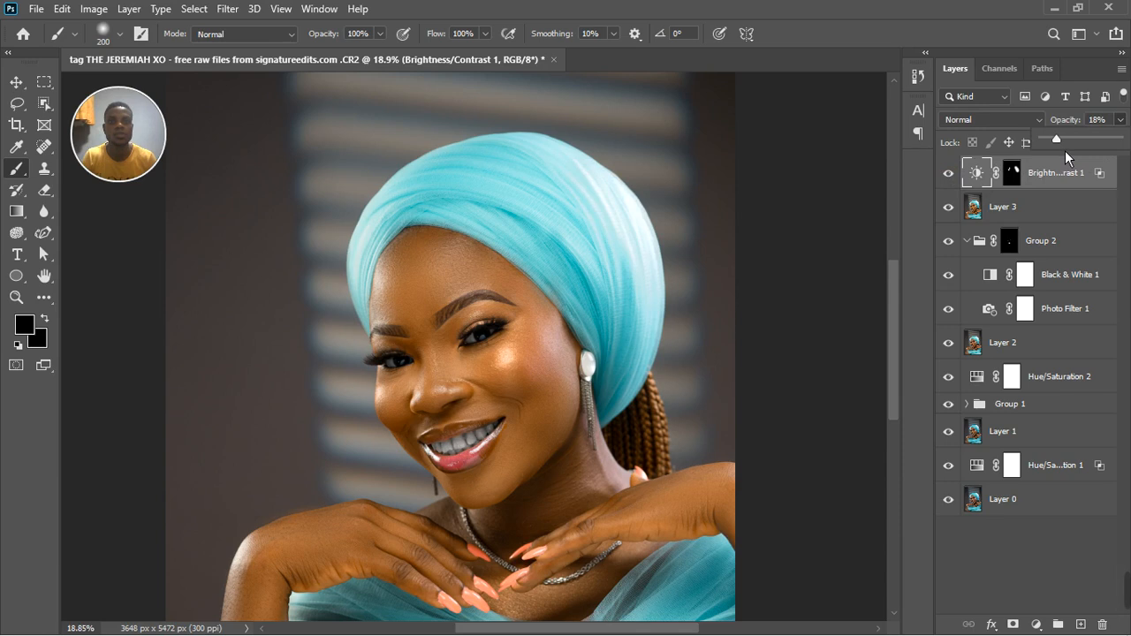
pyautogui.scroll(-3, 689, 262)
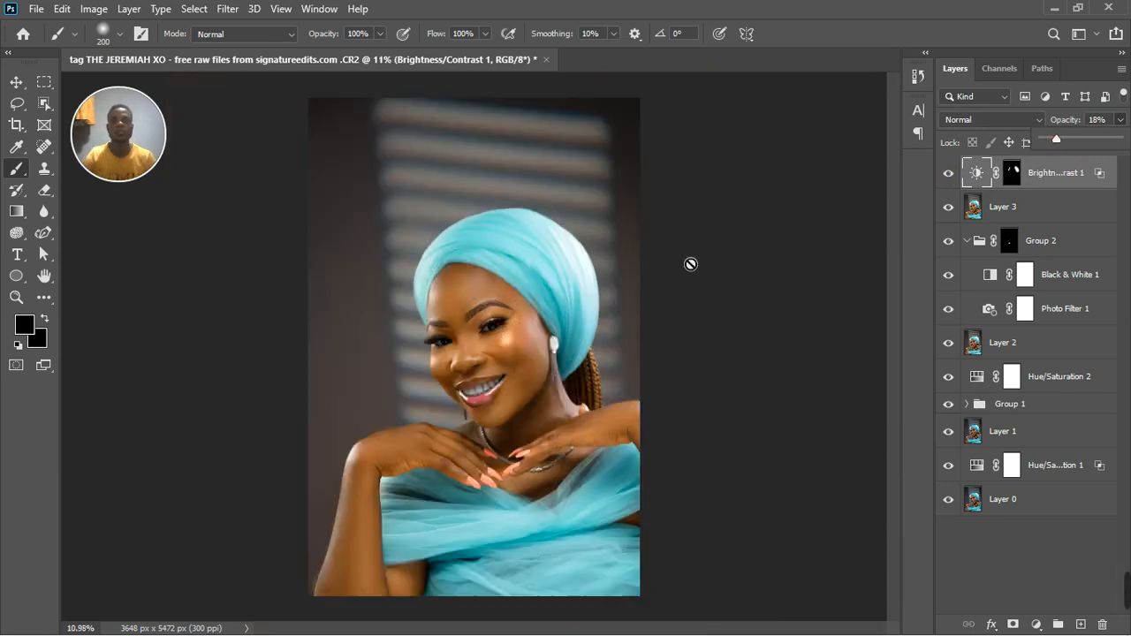
pyautogui.scroll(-1, 648, 304)
pyautogui.scroll(3, 544, 358)
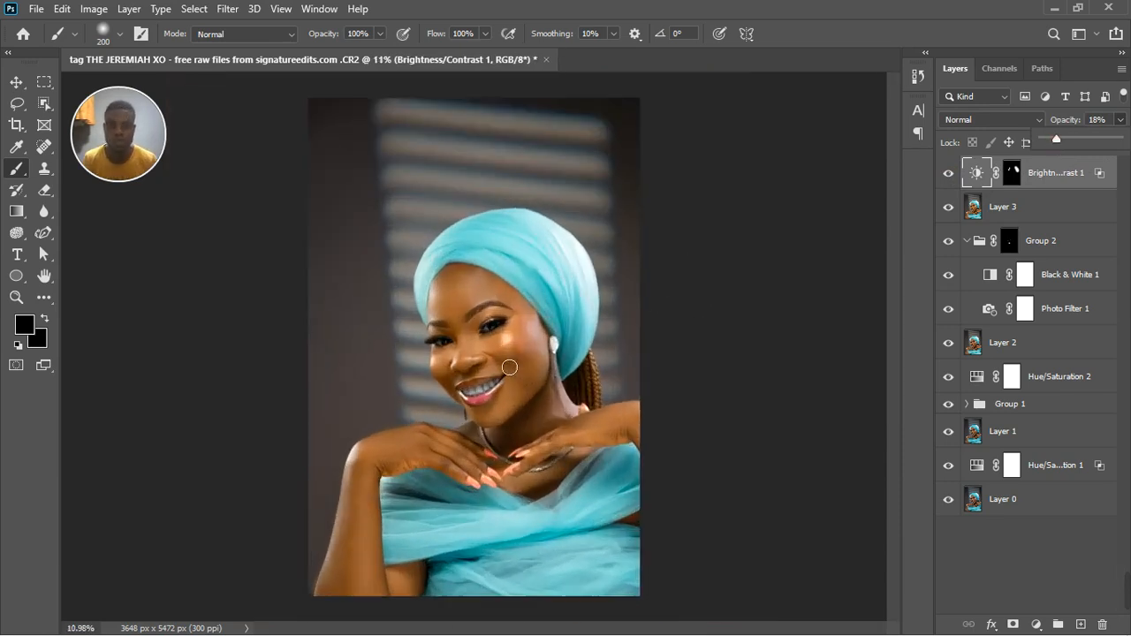
pyautogui.scroll(-1, 510, 367)
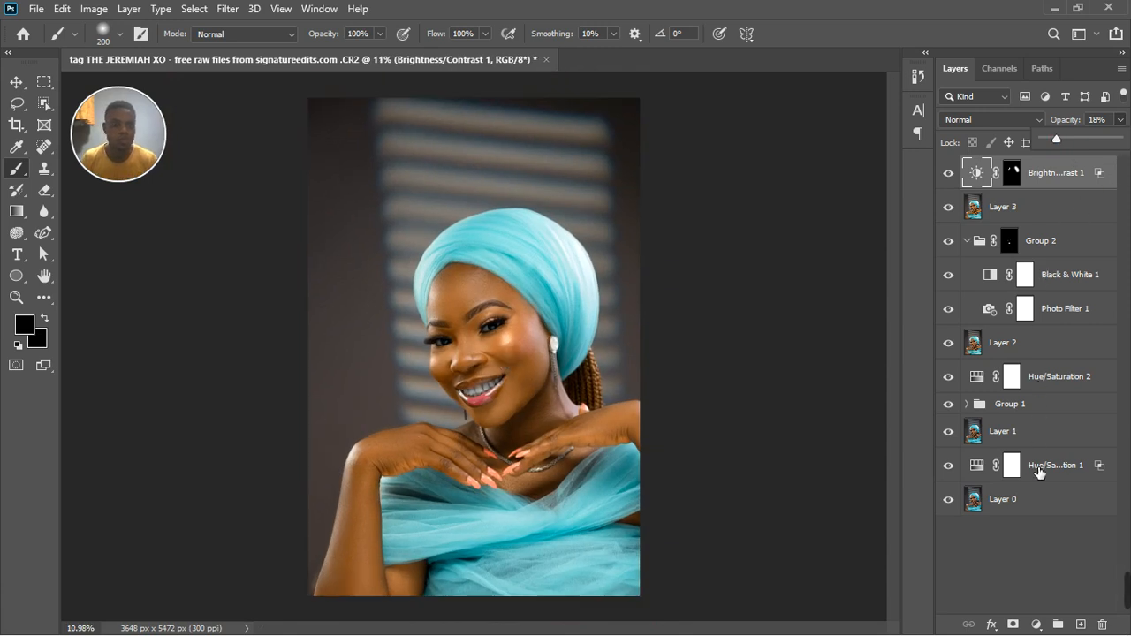
# Add a Color Balance adjustment layer above the Brightness/Contrast layer and reset its trial midtones shift.
pyautogui.click(1037, 624)
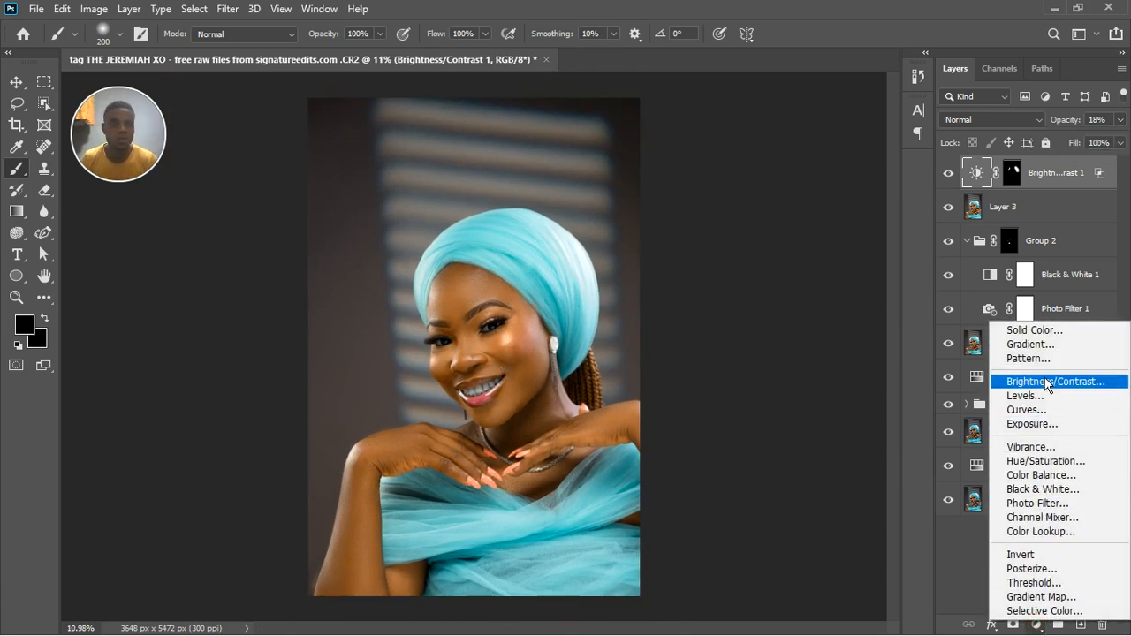
pyautogui.click(1043, 480)
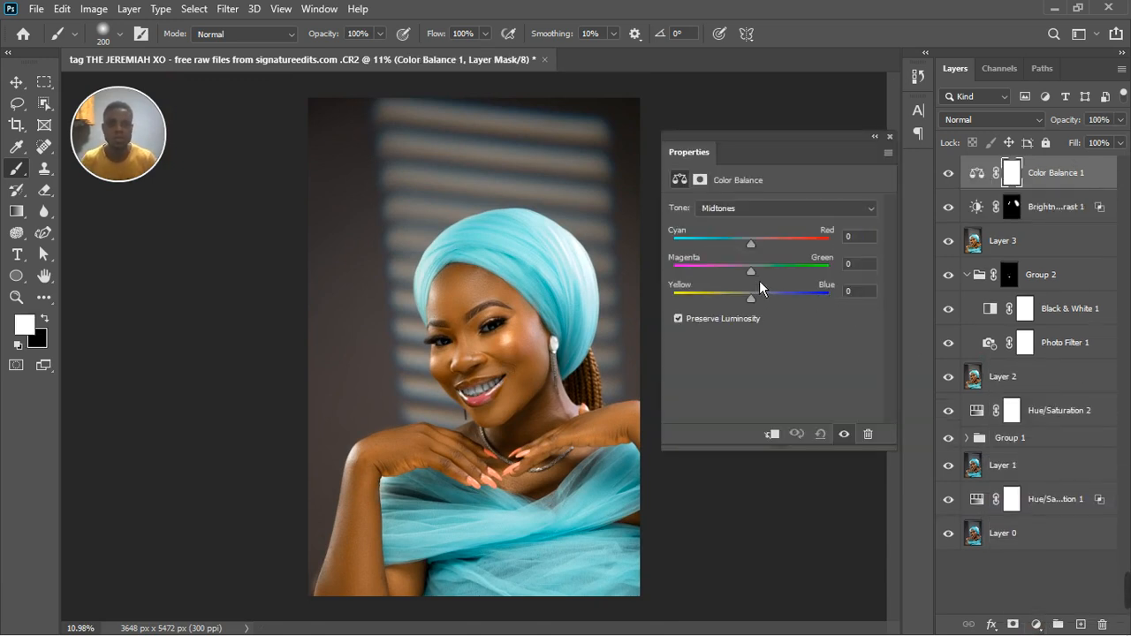
pyautogui.moveTo(756, 280); pyautogui.dragTo(765, 279)
pyautogui.click(821, 434)
# Fine-tune the Color Balance shadows, starting with the Yellow–Blue balance and continuing with Magenta–Green.
pyautogui.click(762, 211)
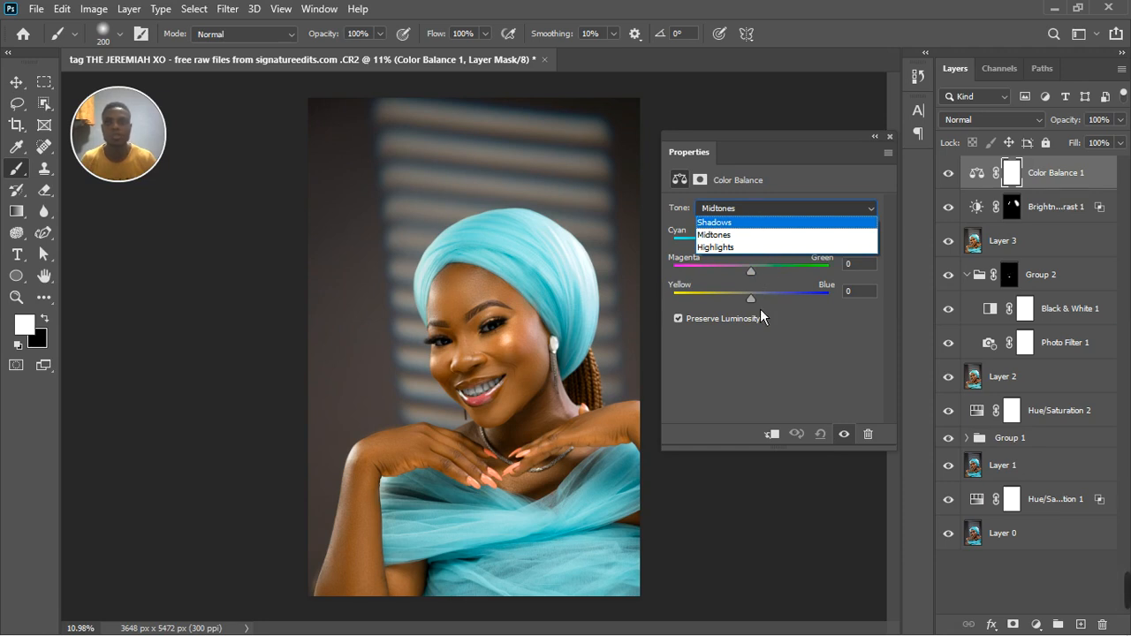
pyautogui.click(760, 222)
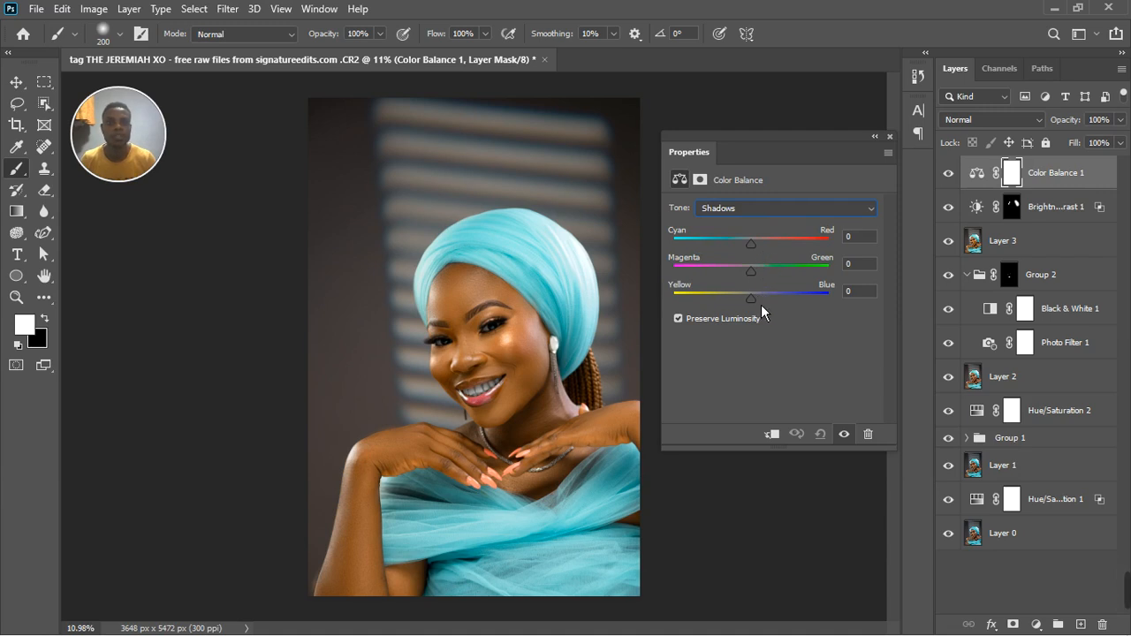
pyautogui.moveTo(761, 304); pyautogui.dragTo(767, 305)
pyautogui.moveTo(759, 277); pyautogui.dragTo(760, 278)
pyautogui.moveTo(760, 278); pyautogui.dragTo(759, 251)
# Set the Color Balance highlights to Cyan–Red +6, Magenta–Green +2 and Yellow–Blue -4.
pyautogui.click(762, 213)
pyautogui.click(761, 249)
pyautogui.moveTo(761, 302); pyautogui.dragTo(755, 304)
pyautogui.moveTo(761, 251); pyautogui.dragTo(763, 250)
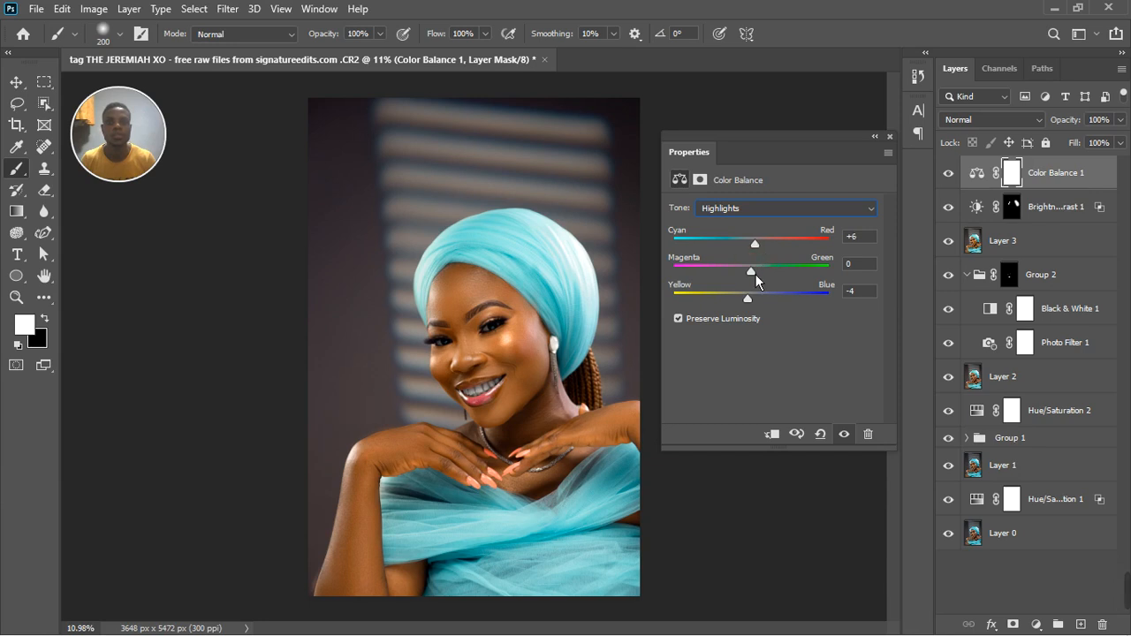
pyautogui.moveTo(759, 280); pyautogui.dragTo(762, 282)
# Set the Color Balance midtones to Cyan–Red +6, Magenta–Green +1 and Yellow–Blue -6.
pyautogui.click(759, 208)
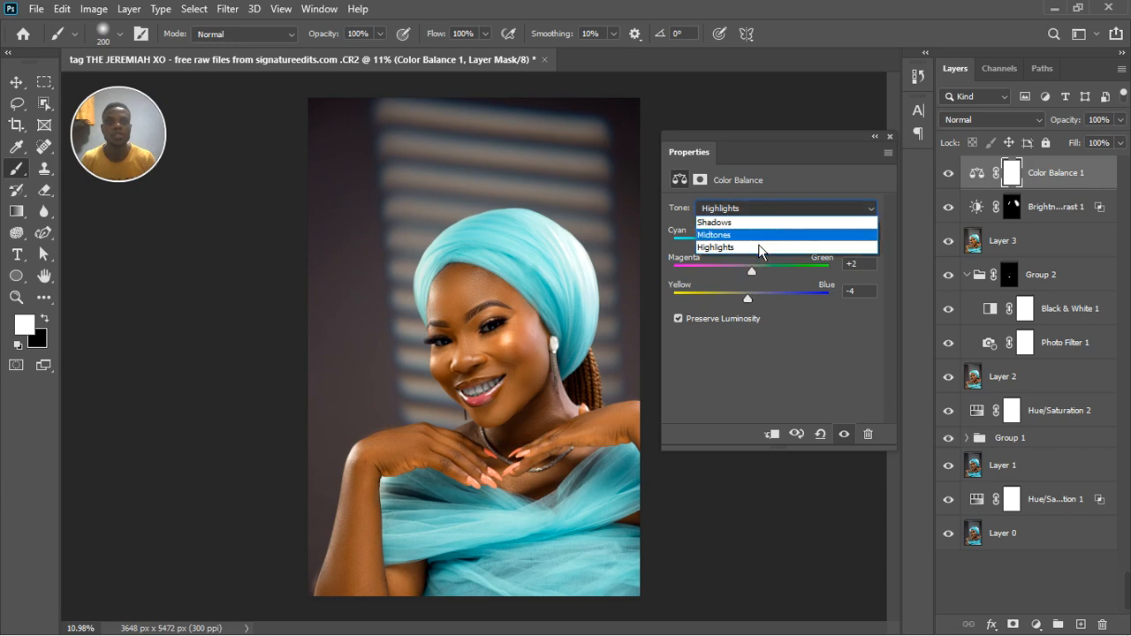
pyautogui.click(756, 234)
pyautogui.moveTo(760, 307); pyautogui.dragTo(755, 310)
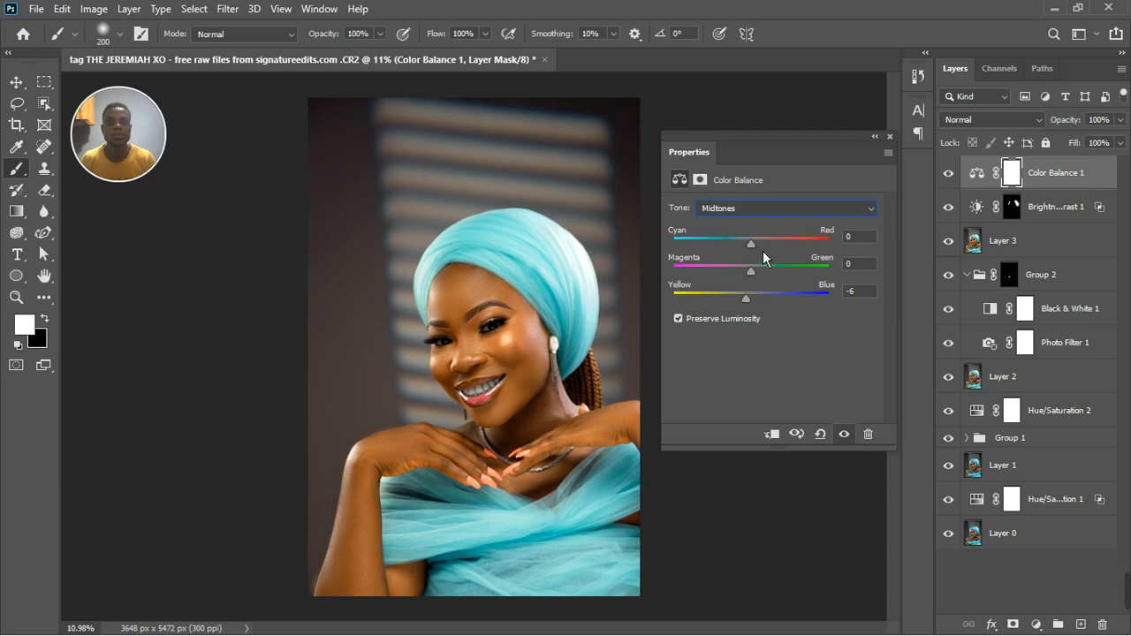
pyautogui.moveTo(763, 251); pyautogui.dragTo(765, 251)
pyautogui.moveTo(755, 275); pyautogui.dragTo(759, 277)
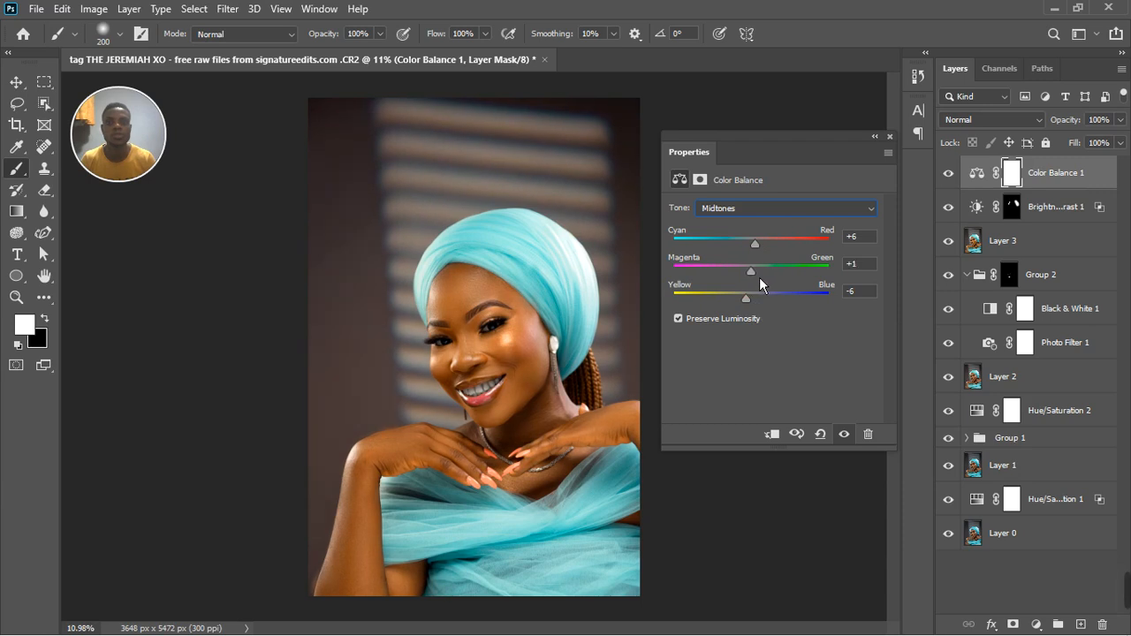
# Close the adjustment's properties and compare the portrait with and without the Color Balance layer.
pyautogui.click(890, 137)
pyautogui.click(950, 181)
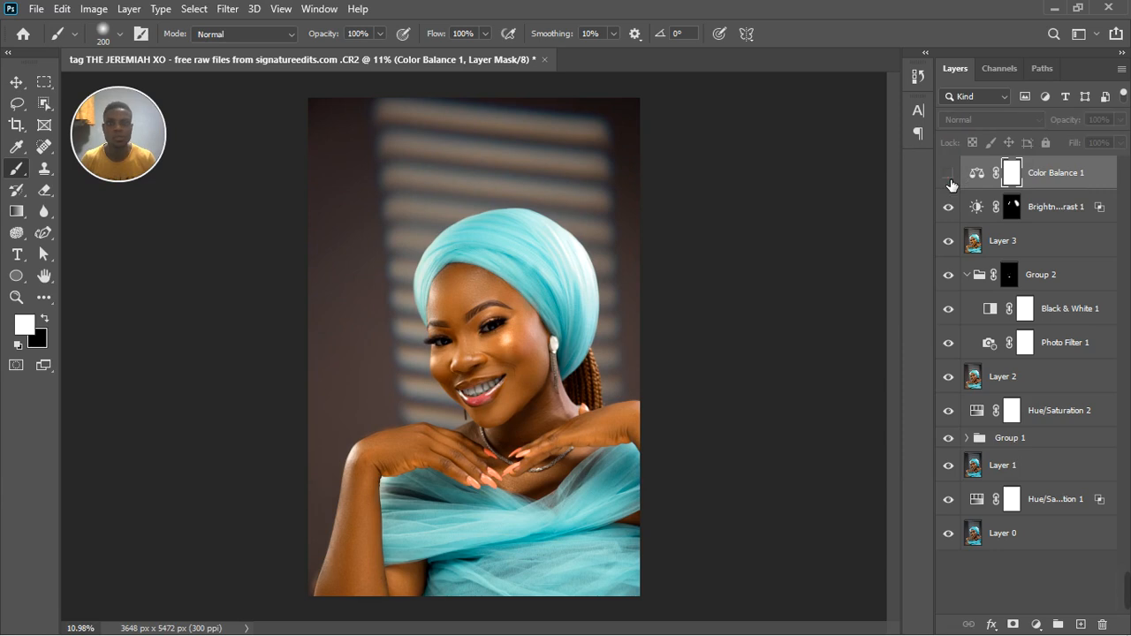
pyautogui.click(951, 180)
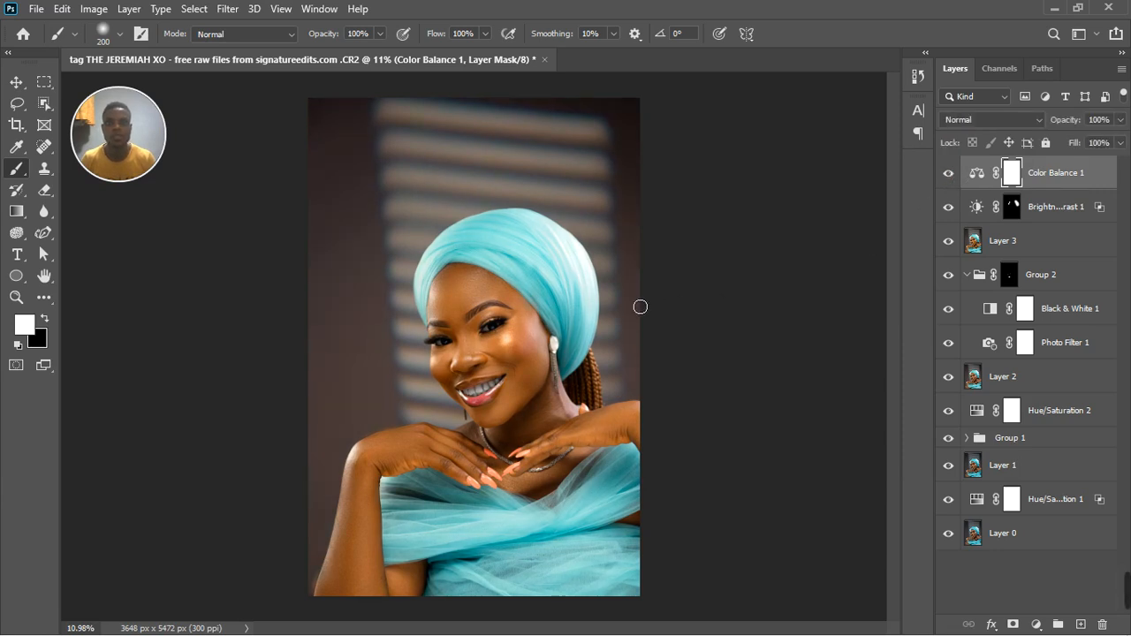
pyautogui.scroll(-3, 641, 306)
pyautogui.scroll(3, 456, 333)
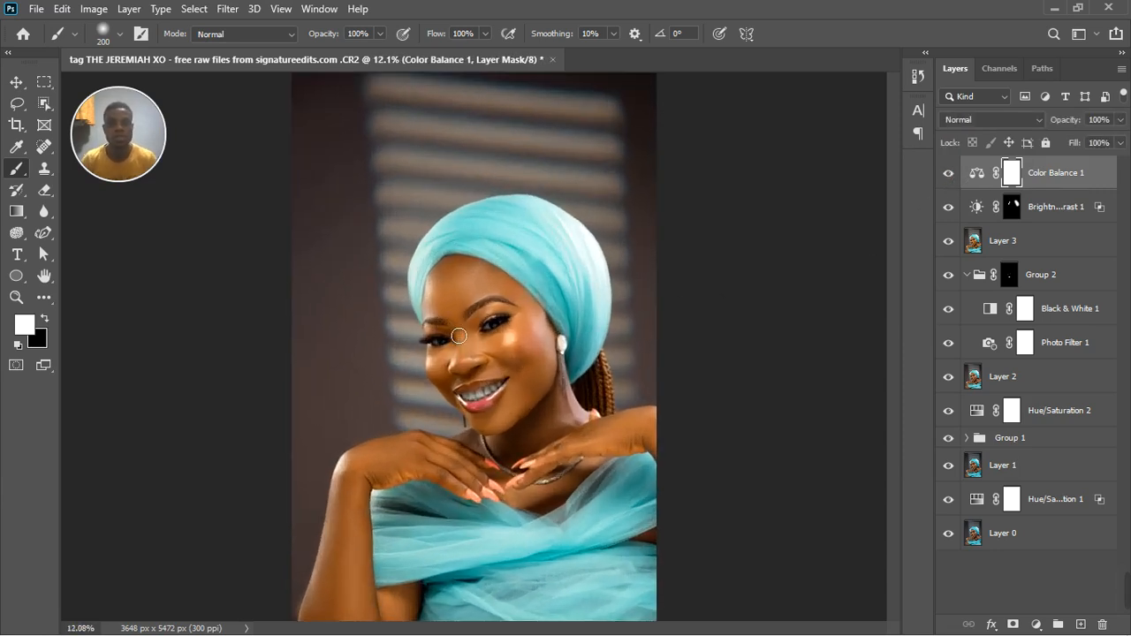
pyautogui.click(951, 176)
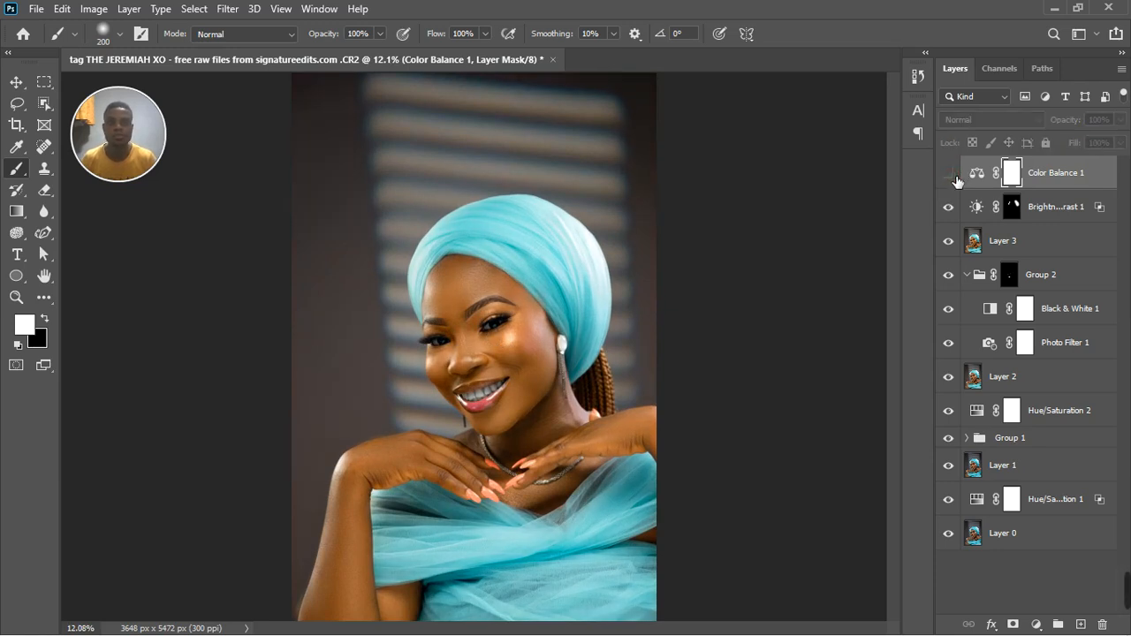
pyautogui.click(951, 179)
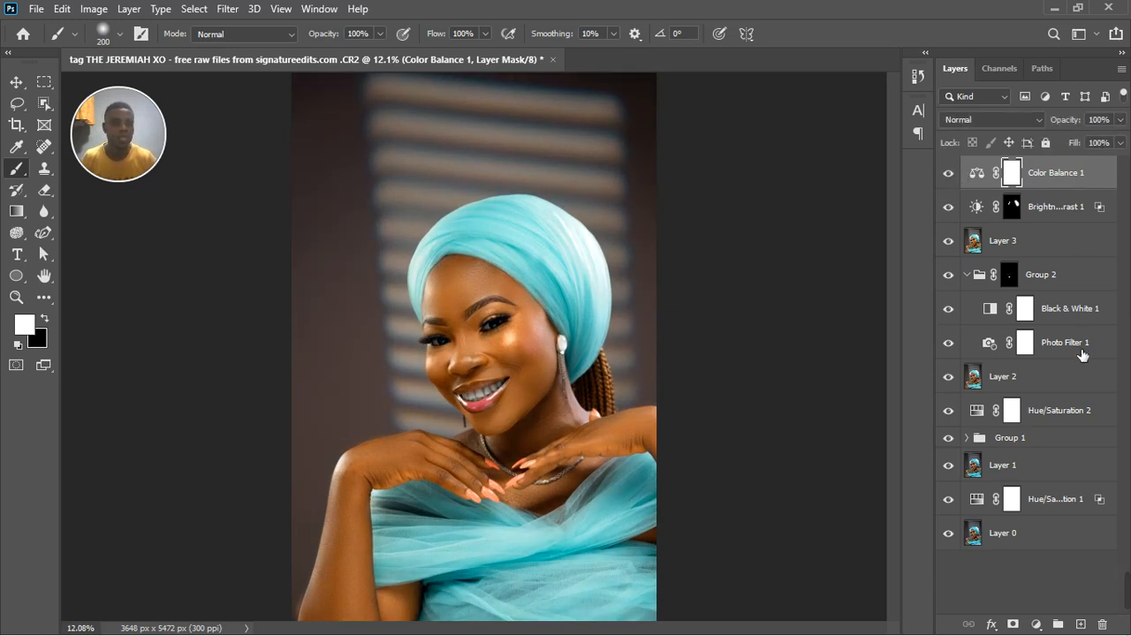
# Add a Color Lookup adjustment layer on top of the stack using the MELANIN.CUBE 3D LUT.
pyautogui.click(1036, 624)
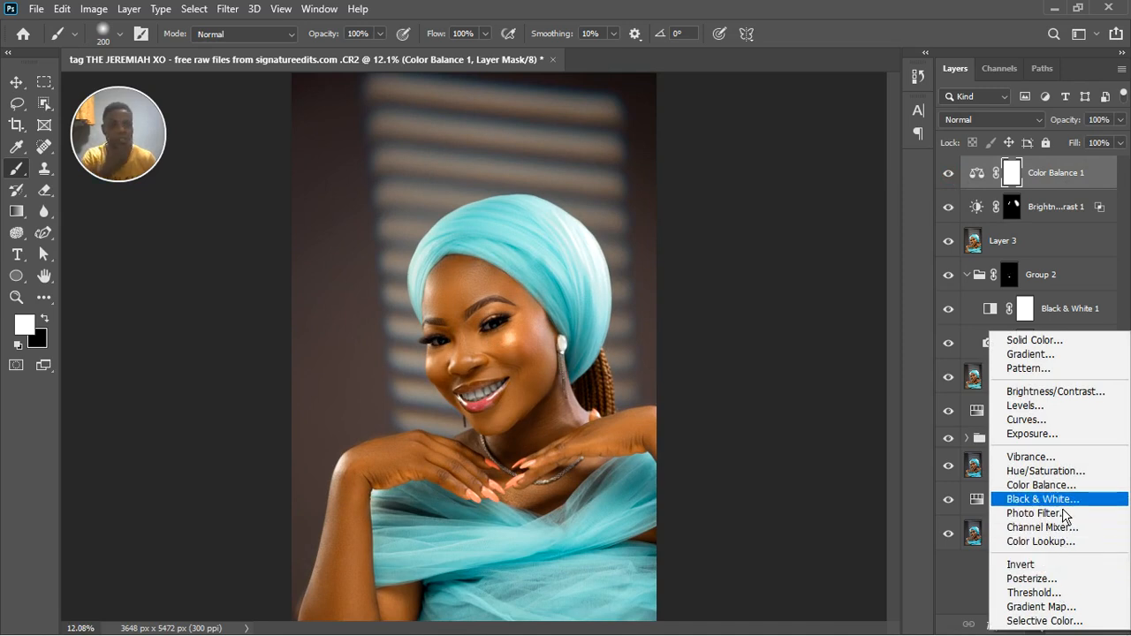
pyautogui.click(1062, 543)
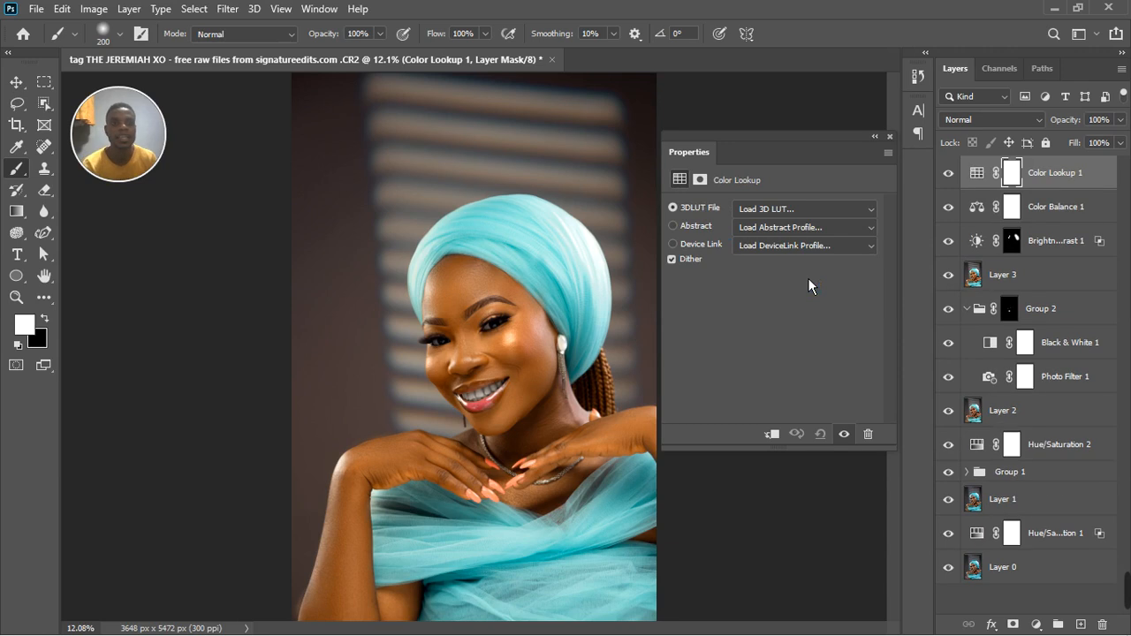
pyautogui.click(800, 212)
pyautogui.click(800, 420)
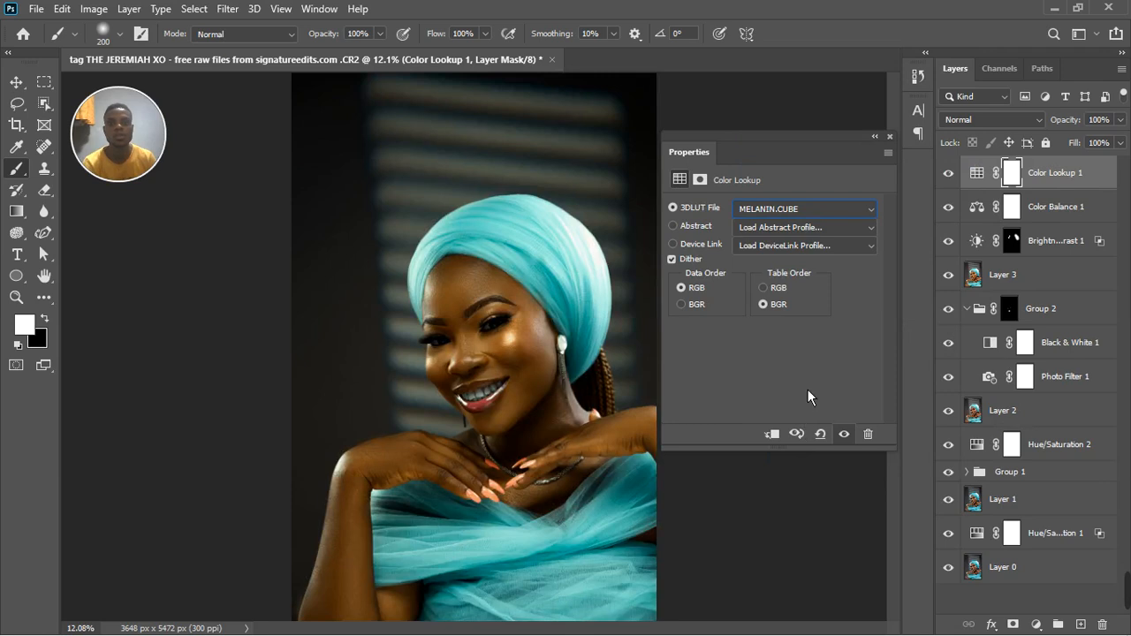
pyautogui.click(897, 144)
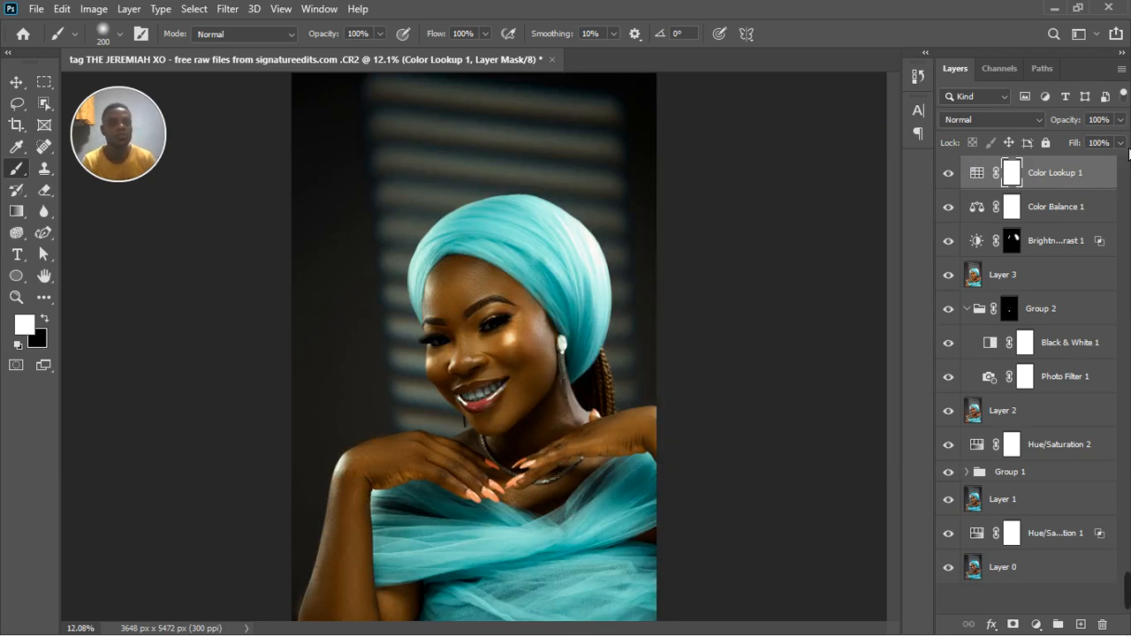
# Reduce the Color Lookup layer's fill to 11%.
pyautogui.click(1120, 143)
pyautogui.moveTo(1128, 174); pyautogui.dragTo(1090, 172)
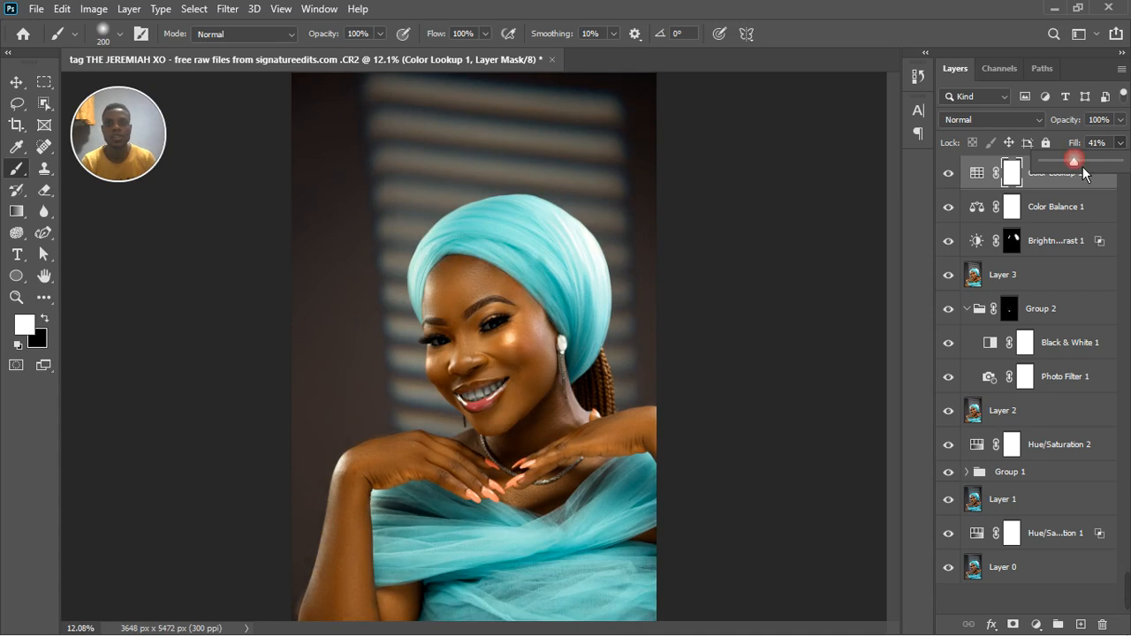
pyautogui.scroll(-2, 540, 329)
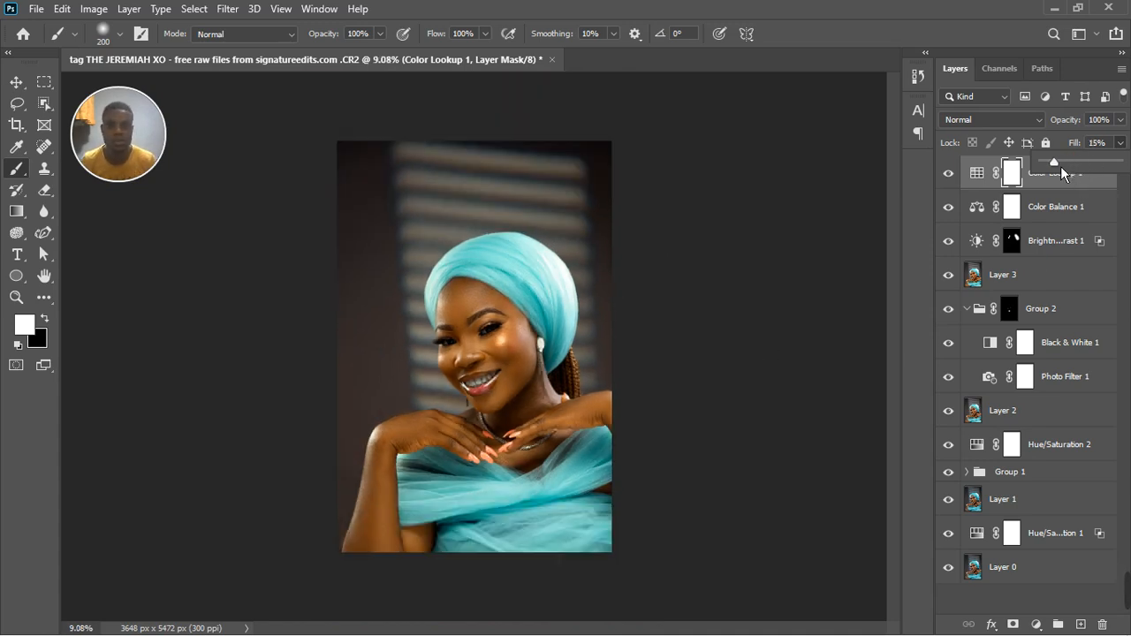
pyautogui.moveTo(1060, 166); pyautogui.dragTo(1057, 167)
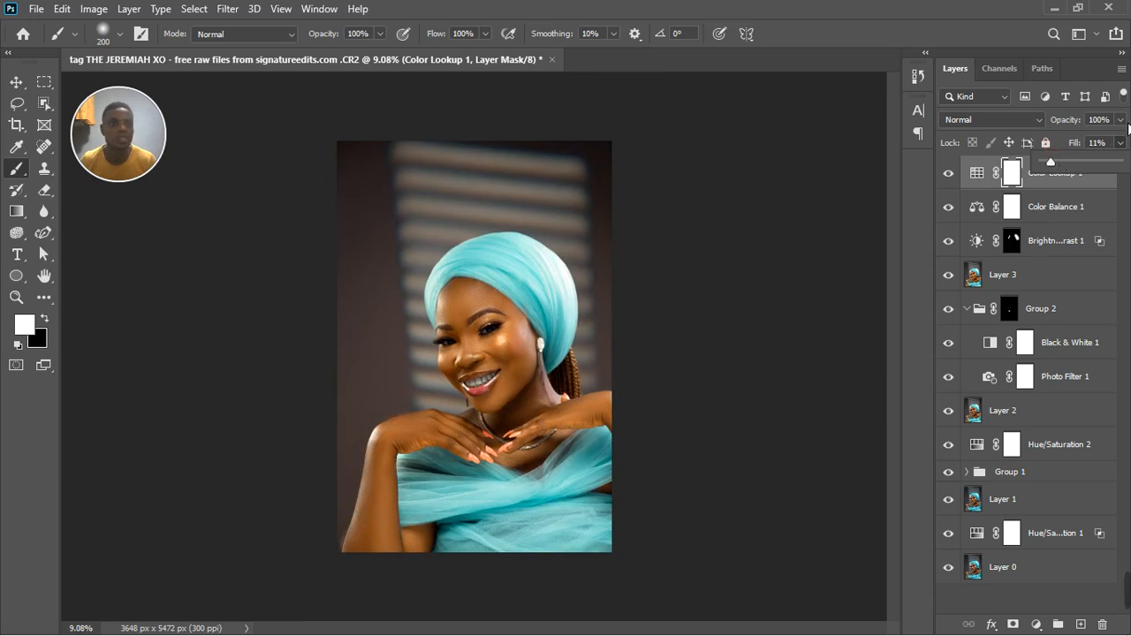
# Hide the Color Lookup layer and stamp all visible layers into a new merged layer above Color Balance 1.
pyautogui.click(950, 173)
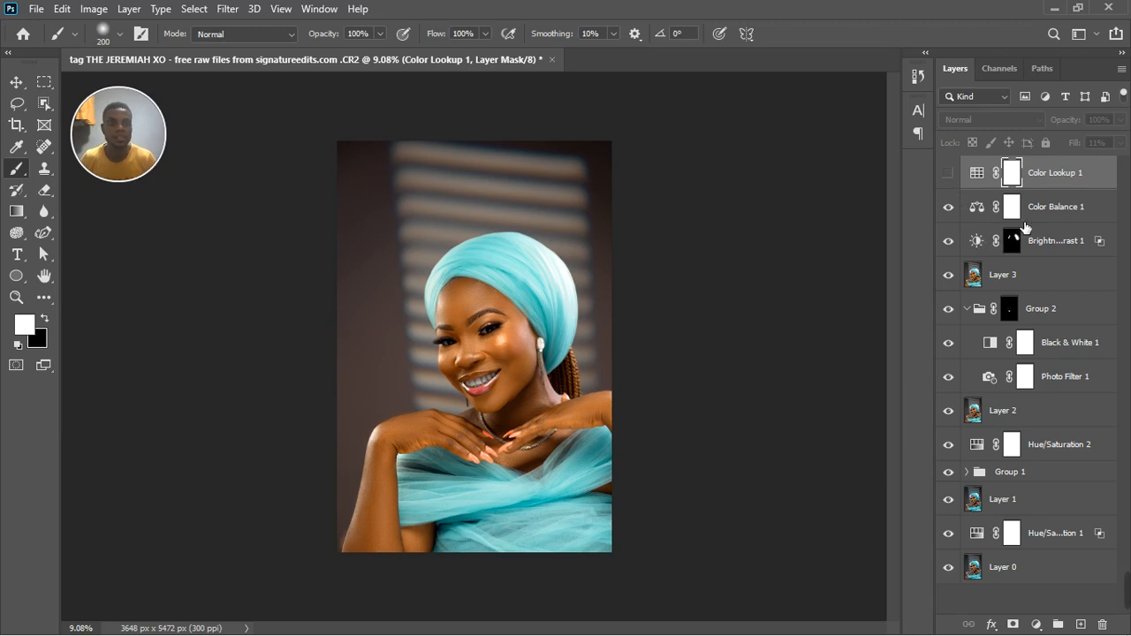
pyautogui.click(1051, 216)
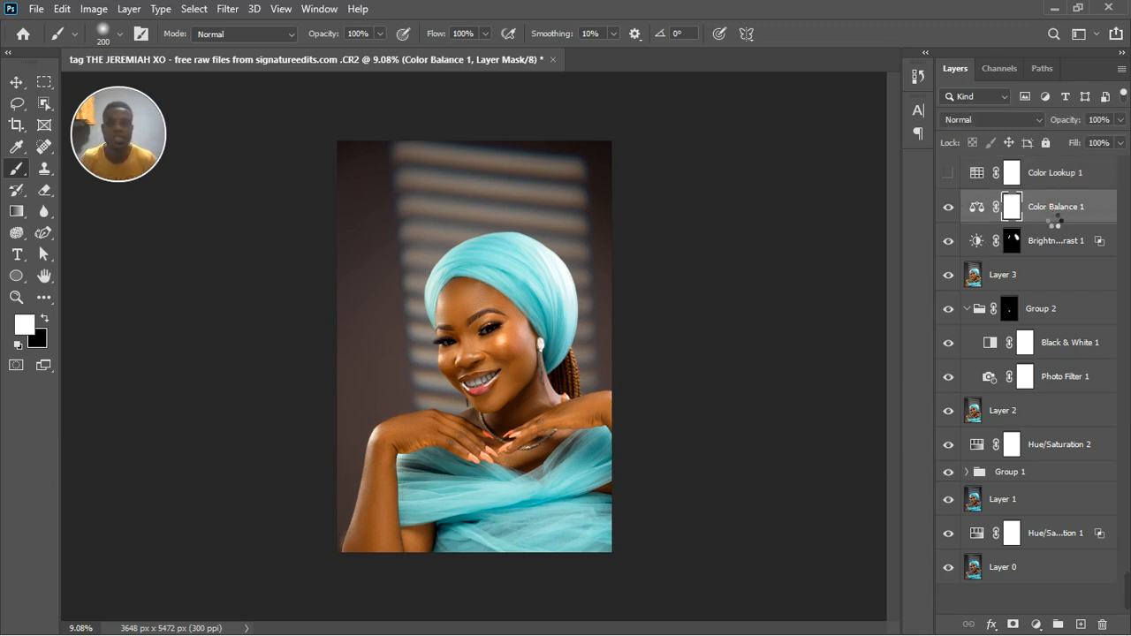
pyautogui.hotkey('ctrl', 'alt', 'shift', 'e')
# Group all layers from Color Balance 1 down to Hue/Saturation 1, leaving Layer 0 and the merged layer outside.
pyautogui.click(1050, 236)
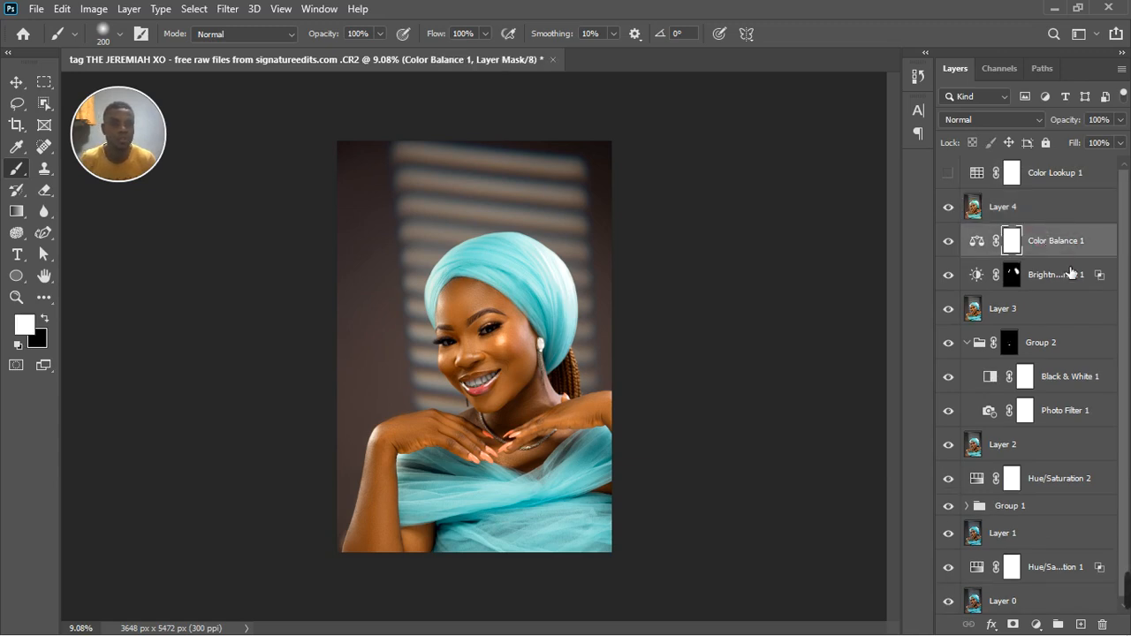
pyautogui.keyDown('shift'); pyautogui.click(1068, 574); pyautogui.keyUp('shift')
pyautogui.click(1058, 625)
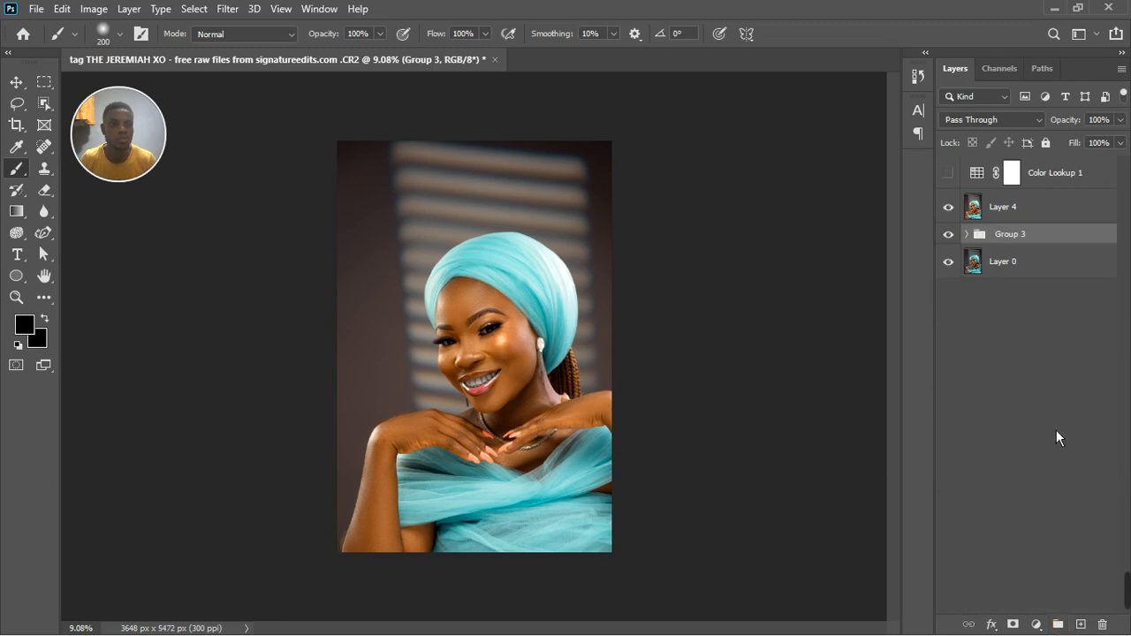
# Hide the new group, show the Color Lookup layer, and compare the portrait with and without the merged Layer 4.
pyautogui.click(948, 234)
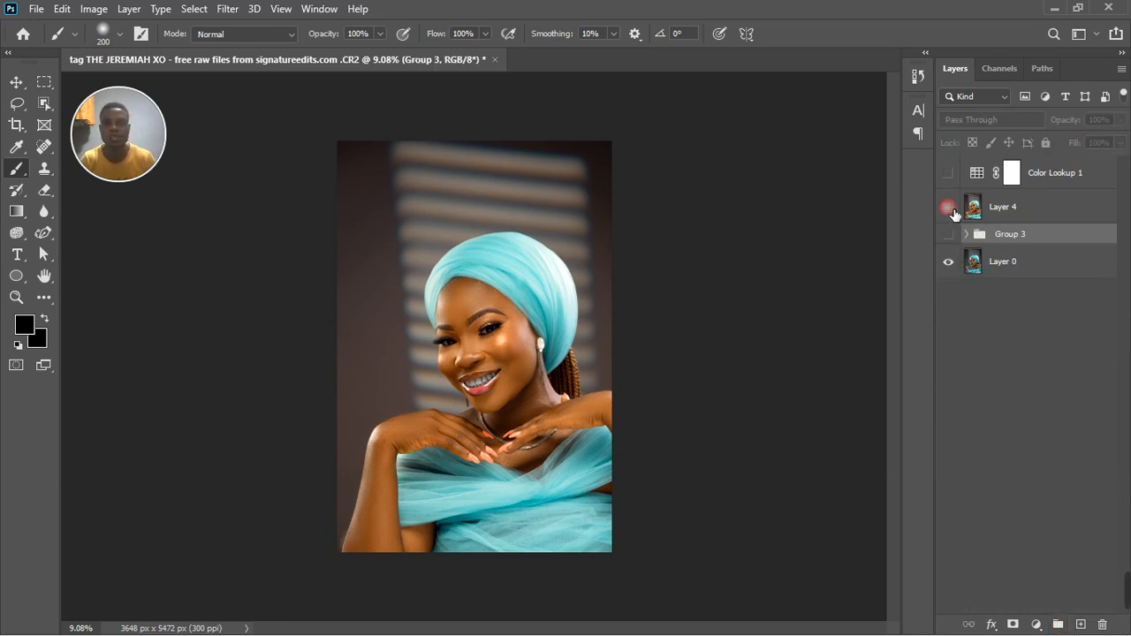
pyautogui.click(949, 209)
pyautogui.click(953, 212)
pyautogui.click(948, 174)
pyautogui.click(950, 211)
pyautogui.click(951, 212)
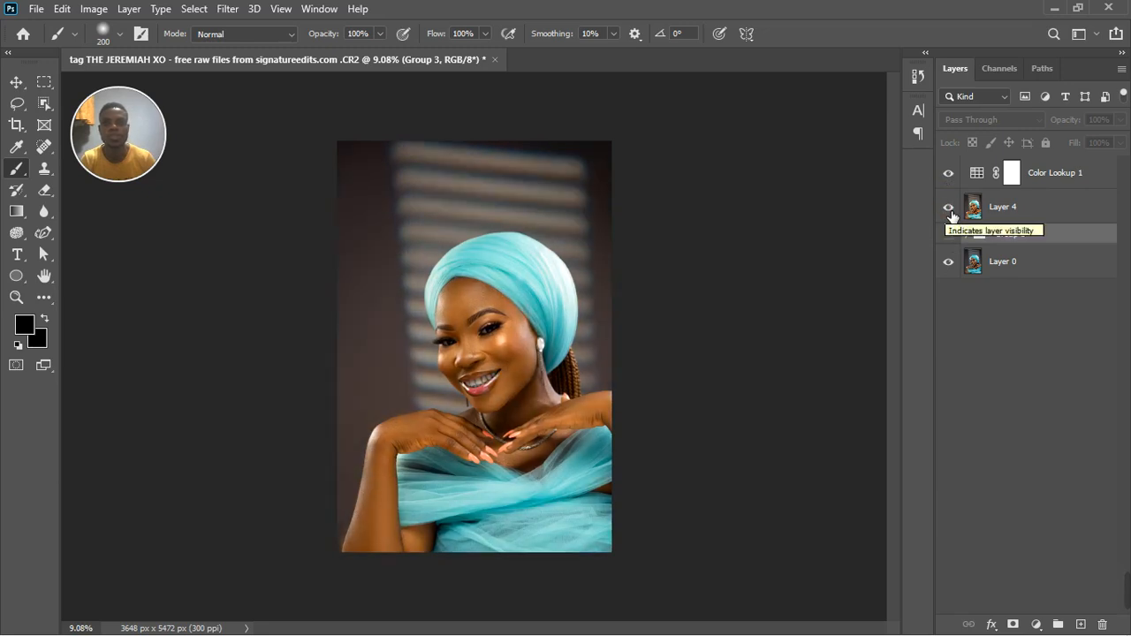
# Compare the finished portrait with and without the Color Lookup layer, leaving the layer visible.
pyautogui.click(951, 176)
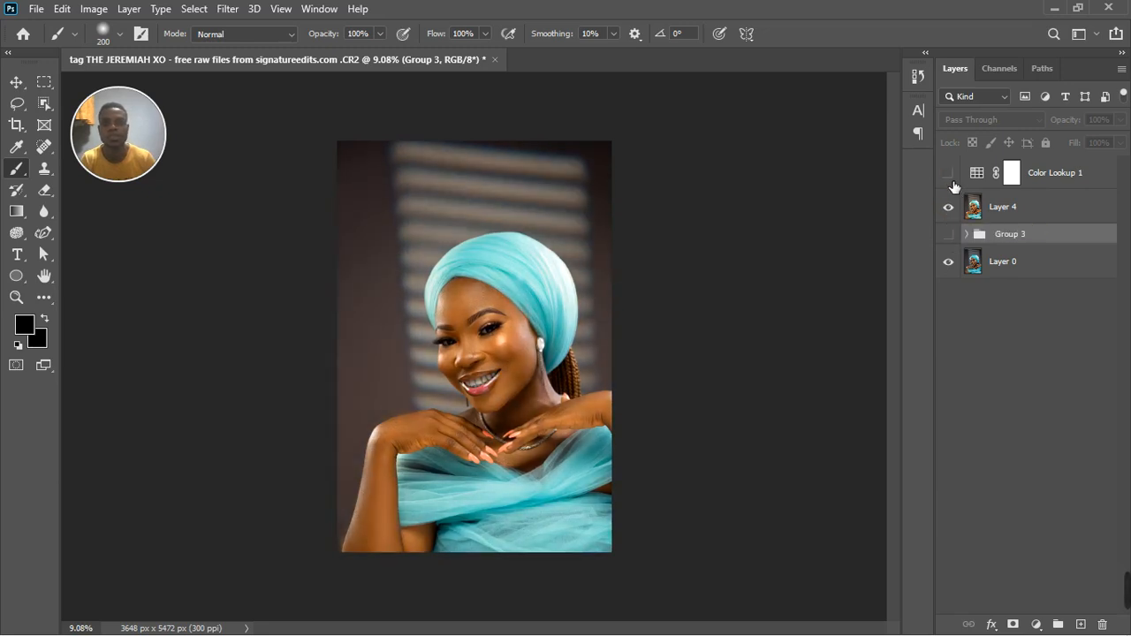
pyautogui.click(950, 175)
pyautogui.click(951, 177)
pyautogui.click(951, 178)
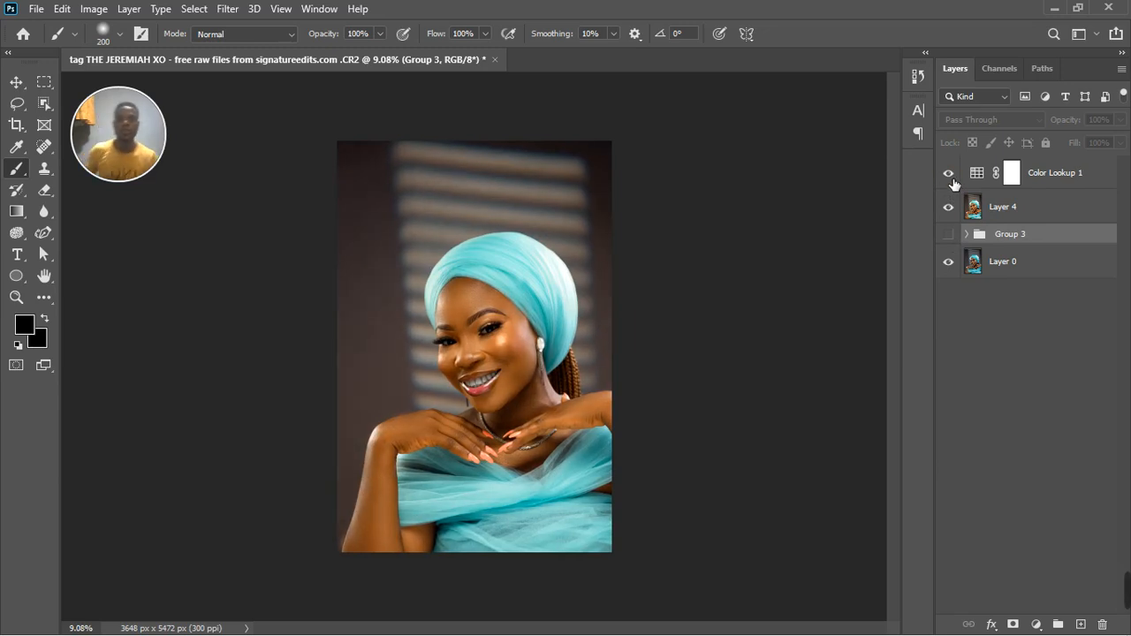